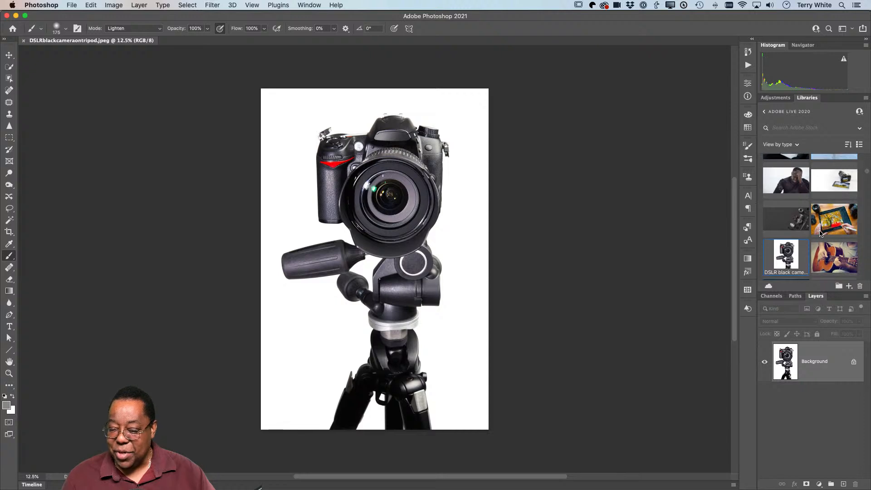
Open the running dog photo AdobeStock_257745577 from the ADOBE LIVE 2020 library for editing in its own document
{"action": "scroll", "coordinate": [820, 233], "scroll_direction": "down", "scroll_amount": 10}
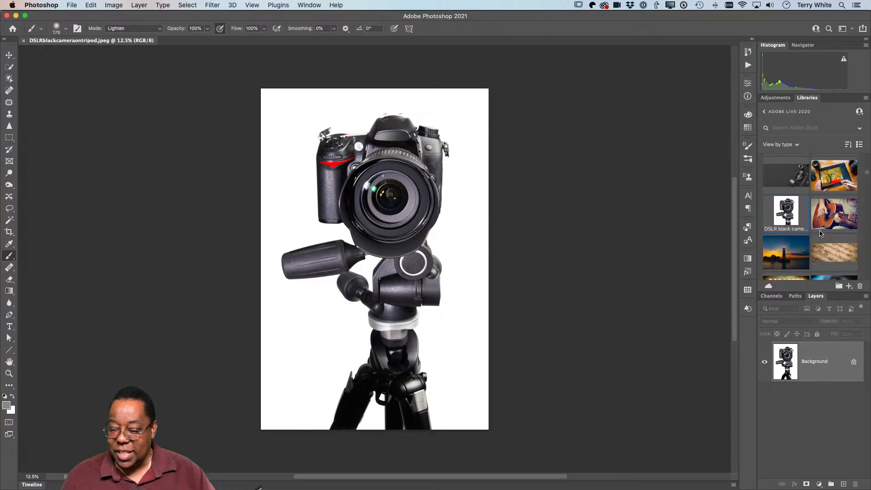
{"action": "scroll", "coordinate": [820, 234], "scroll_direction": "down", "scroll_amount": 3}
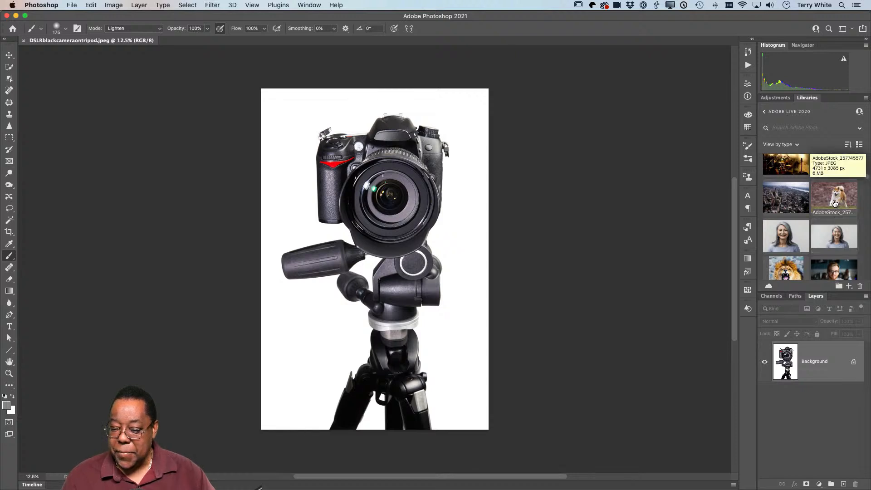
{"action": "scroll", "coordinate": [830, 203], "scroll_direction": "down", "scroll_amount": 1}
{"action": "left_click", "coordinate": [829, 203]}
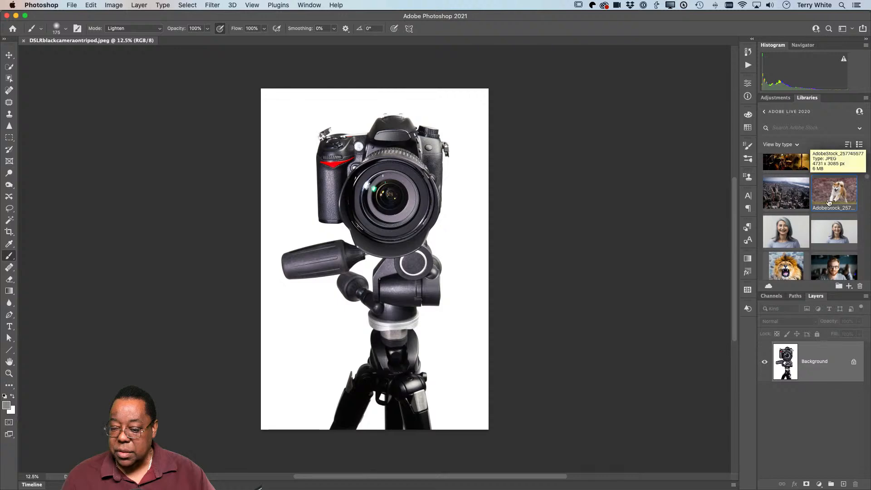
{"action": "right_click", "coordinate": [828, 203]}
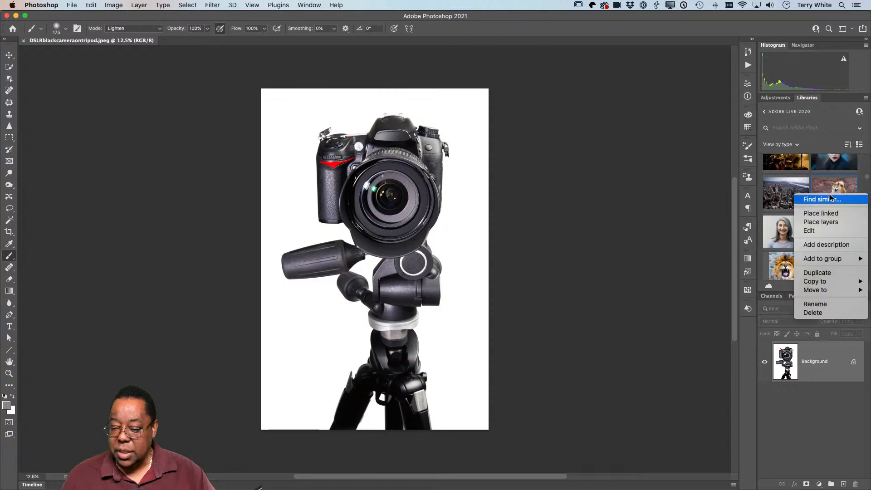
{"action": "left_click", "coordinate": [815, 230]}
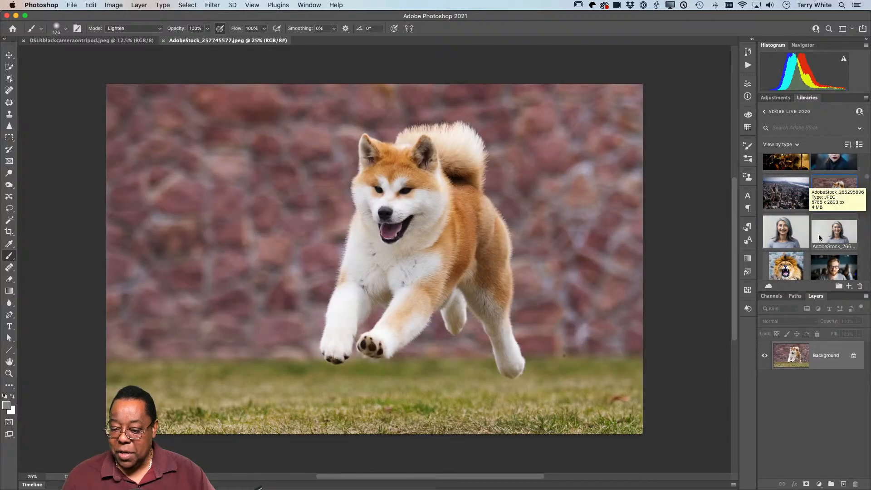
Open the library photo AdobeStock_252689713 of the man with outstretched arms for editing in its own document
{"action": "scroll", "coordinate": [819, 234], "scroll_direction": "down", "scroll_amount": 10}
{"action": "scroll", "coordinate": [819, 237], "scroll_direction": "down", "scroll_amount": 10}
{"action": "scroll", "coordinate": [820, 237], "scroll_direction": "up", "scroll_amount": 2}
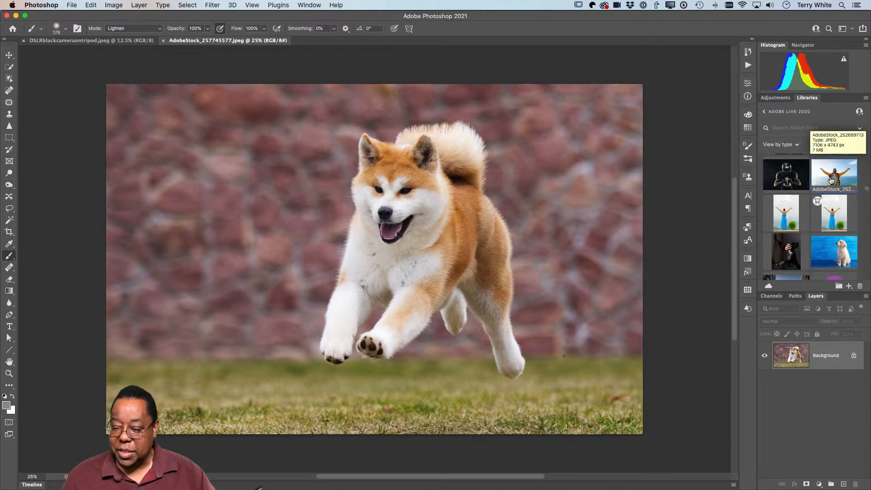
{"action": "right_click", "coordinate": [828, 181]}
{"action": "left_click", "coordinate": [826, 213]}
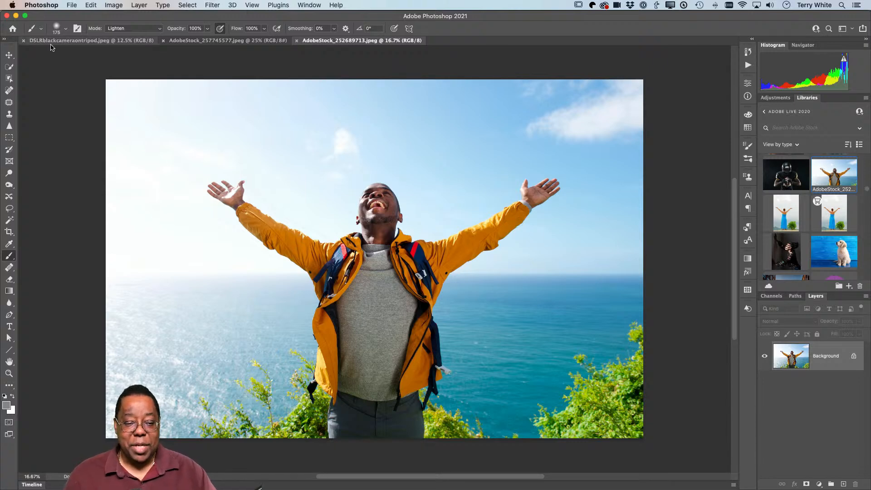
{"action": "left_click", "coordinate": [80, 43]}
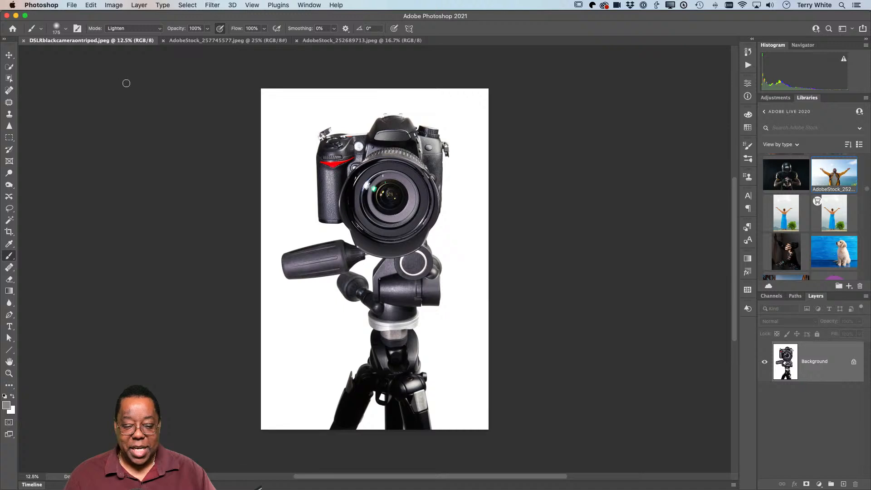
{"action": "left_click", "coordinate": [231, 42]}
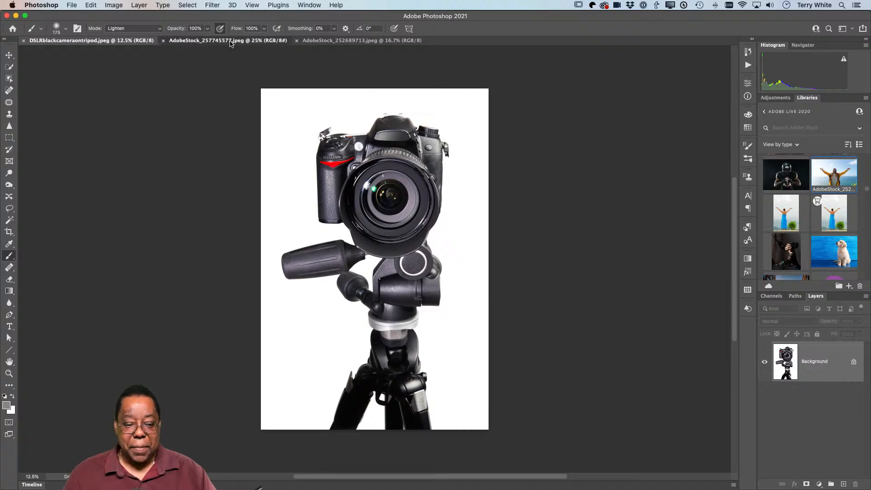
{"action": "left_click", "coordinate": [313, 42]}
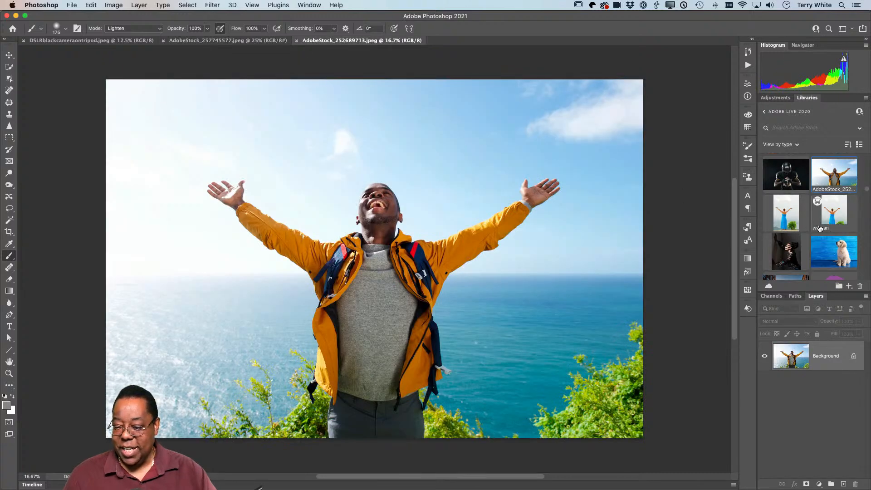
{"action": "scroll", "coordinate": [819, 228], "scroll_direction": "down", "scroll_amount": 5}
{"action": "scroll", "coordinate": [819, 228], "scroll_direction": "down", "scroll_amount": 2}
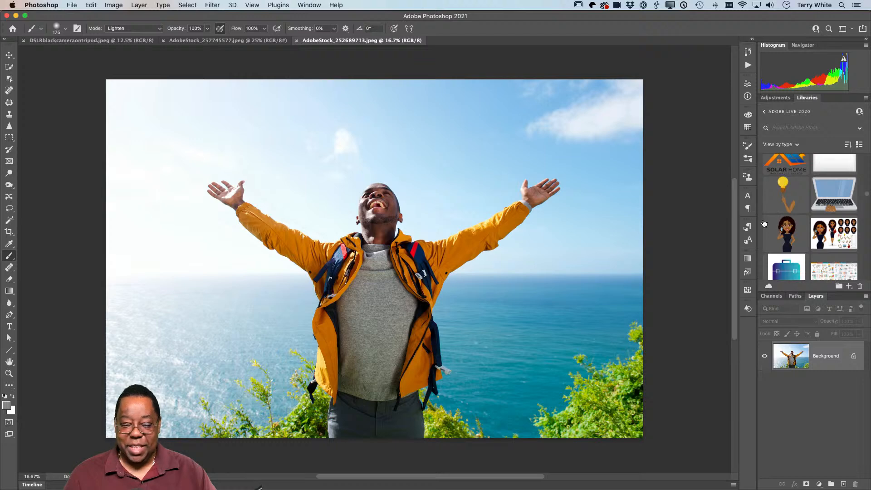
In the DSLR camera image, select the camera body and lens with the Quick Selection tool at a 400-pixel brush size
{"action": "left_click", "coordinate": [120, 41]}
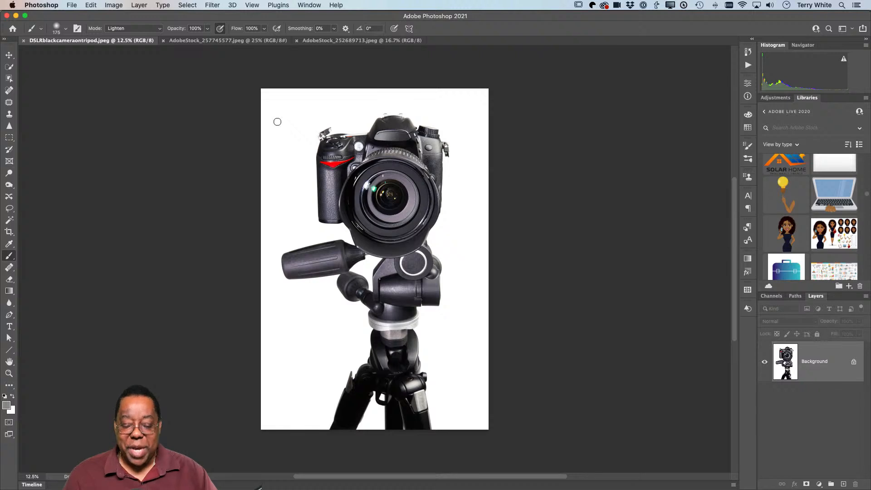
{"action": "left_click", "coordinate": [9, 67]}
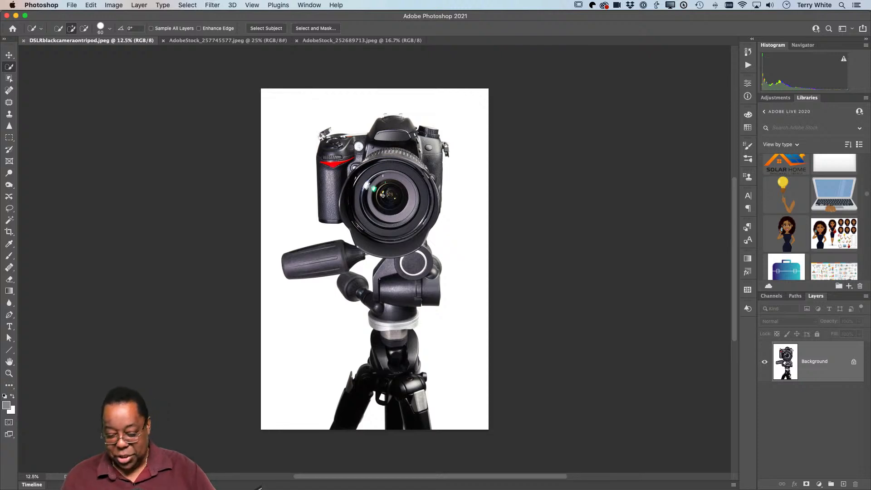
{"action": "key", "text": "bracketright"}
{"action": "key", "text": "bracketright"}
{"action": "key", "text": "bracketright"}
{"action": "key", "text": "bracketright"}
{"action": "key", "text": "bracketright"}
{"action": "key", "text": "bracketright"}
{"action": "key", "text": "bracketright"}
{"action": "key", "text": "bracketright"}
{"action": "key", "text": "bracketright"}
{"action": "key", "text": "bracketright"}
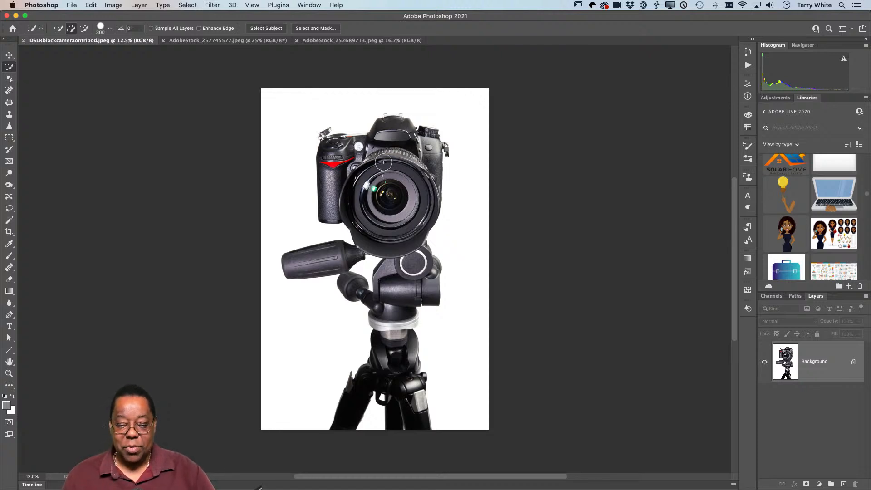
{"action": "key", "text": "bracketright"}
{"action": "mouse_move", "coordinate": [398, 173]}
{"action": "left_mouse_down"}
{"action": "mouse_move", "coordinate": [383, 193]}
{"action": "mouse_move", "coordinate": [358, 195]}
{"action": "mouse_move", "coordinate": [347, 190]}
{"action": "mouse_move", "coordinate": [338, 157]}
{"action": "mouse_move", "coordinate": [375, 157]}
{"action": "mouse_move", "coordinate": [402, 129]}
{"action": "mouse_move", "coordinate": [418, 172]}
{"action": "mouse_move", "coordinate": [424, 147]}
{"action": "left_mouse_up"}
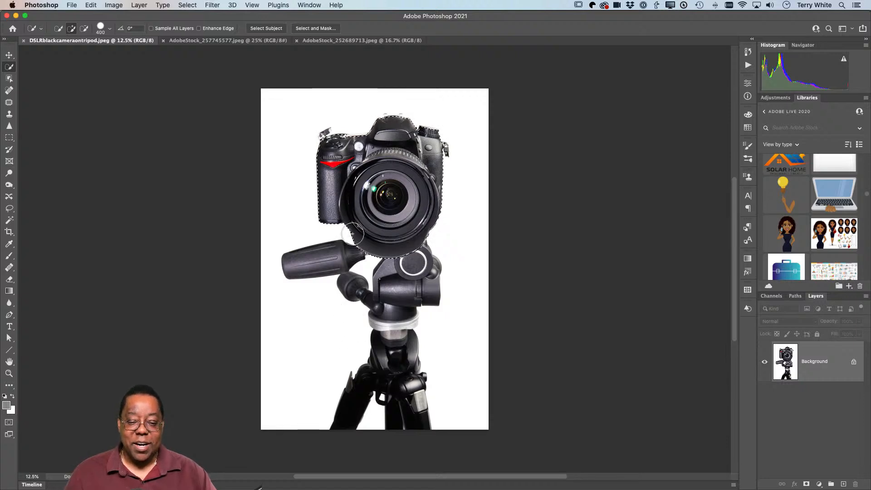
Add the missed strap lugs and hot-shoe rails along the camera's top and sides to the selection with an 80-pixel brush
{"action": "key", "text": "z"}
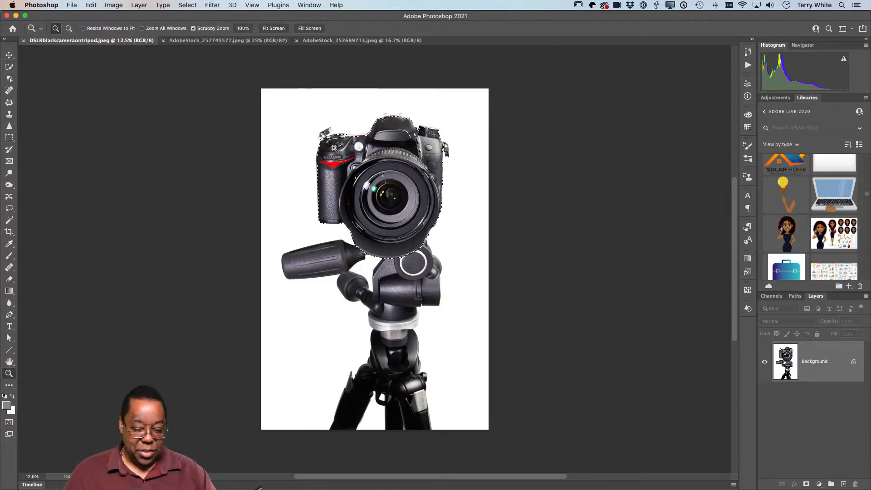
{"action": "left_click_drag", "start_coordinate": [322, 131], "coordinate": [363, 208]}
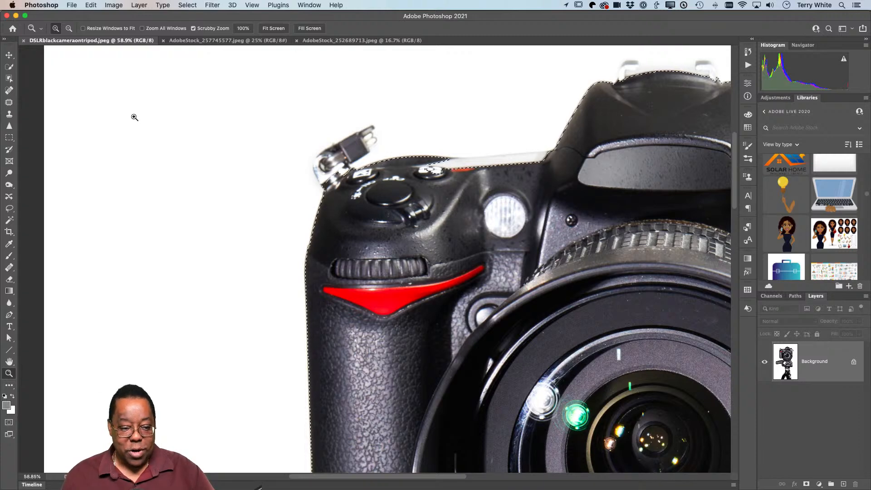
{"action": "left_click", "coordinate": [9, 67]}
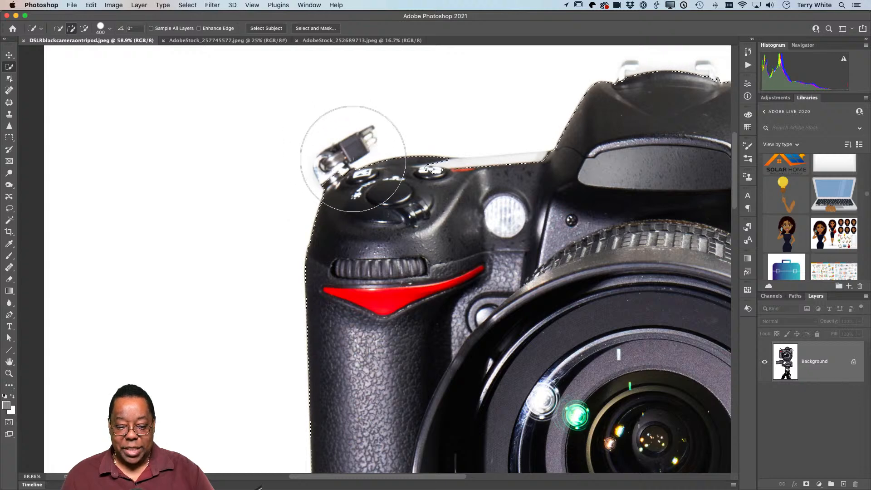
{"action": "key", "text": "bracketleft"}
{"action": "key", "text": "bracketleft"}
{"action": "key", "text": "bracketleft"}
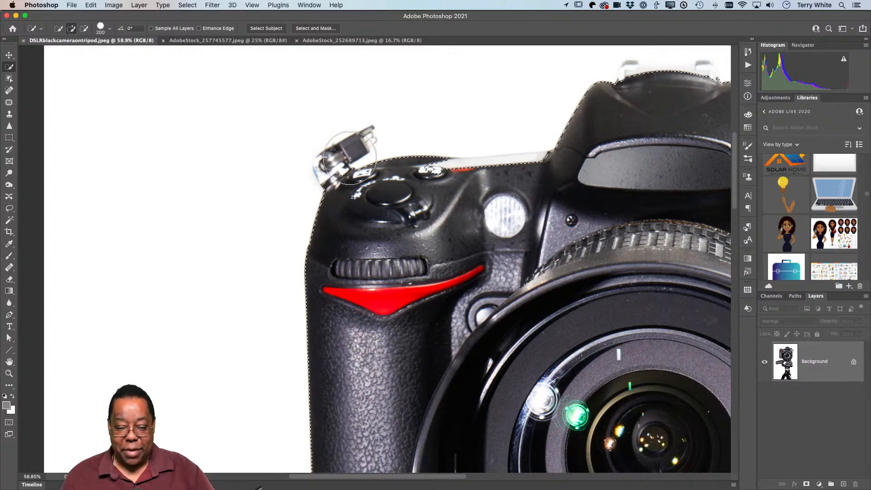
{"action": "key", "text": "bracketleft"}
{"action": "key", "text": "bracketleft"}
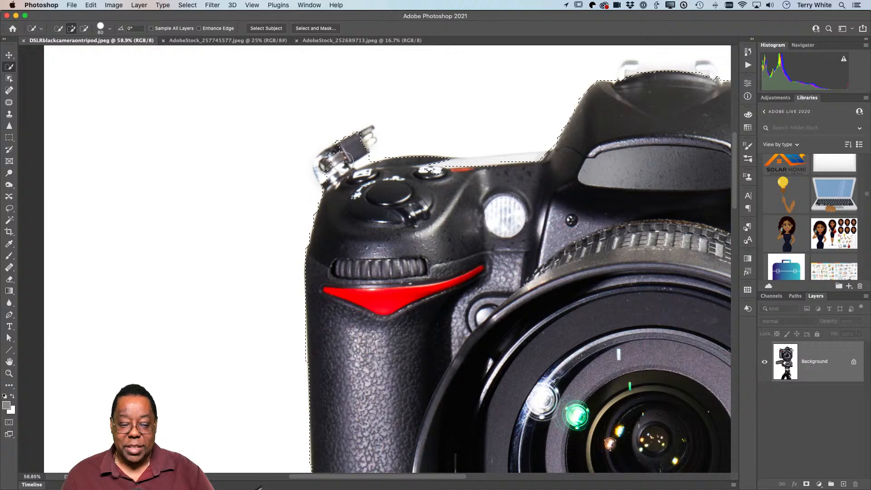
{"action": "left_click_drag", "start_coordinate": [365, 141], "coordinate": [368, 139]}
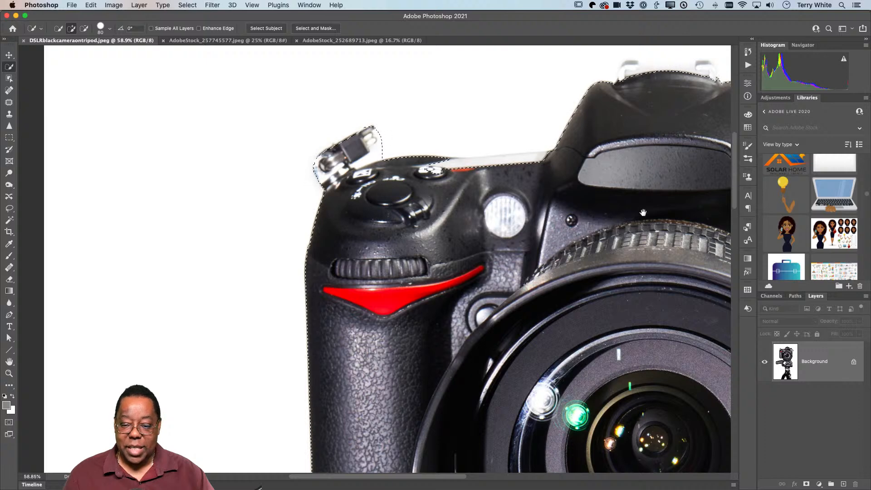
{"action": "left_click_drag", "start_coordinate": [640, 178], "coordinate": [381, 320]}
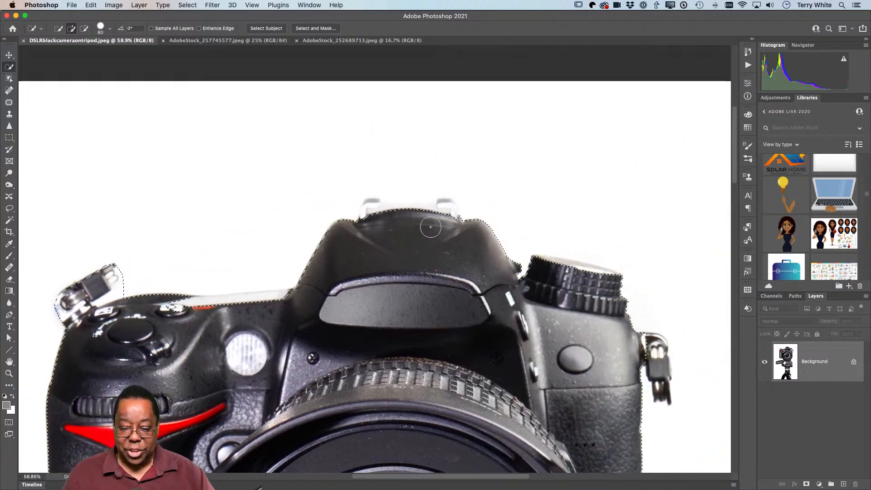
{"action": "left_click_drag", "start_coordinate": [443, 218], "coordinate": [446, 212]}
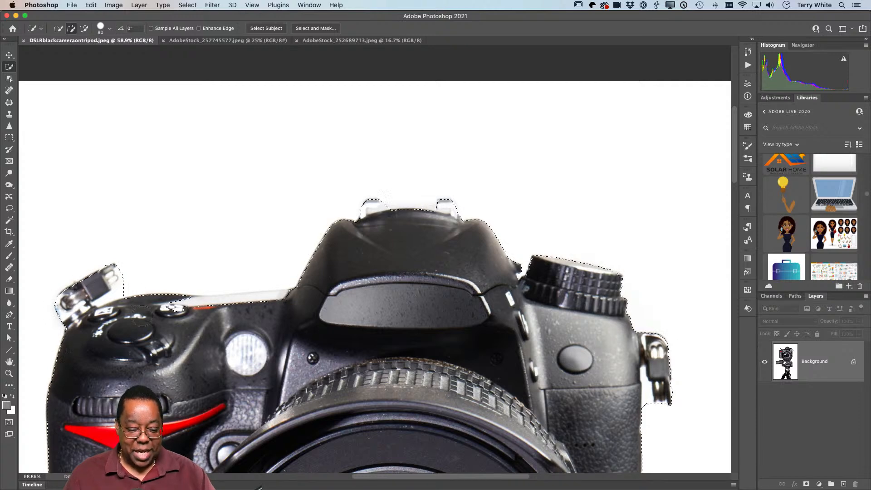
Subtract the white background gaps between the camera body and both strap lugs from the selection with a 30-pixel brush
{"action": "left_click_drag", "start_coordinate": [127, 327], "coordinate": [312, 280]}
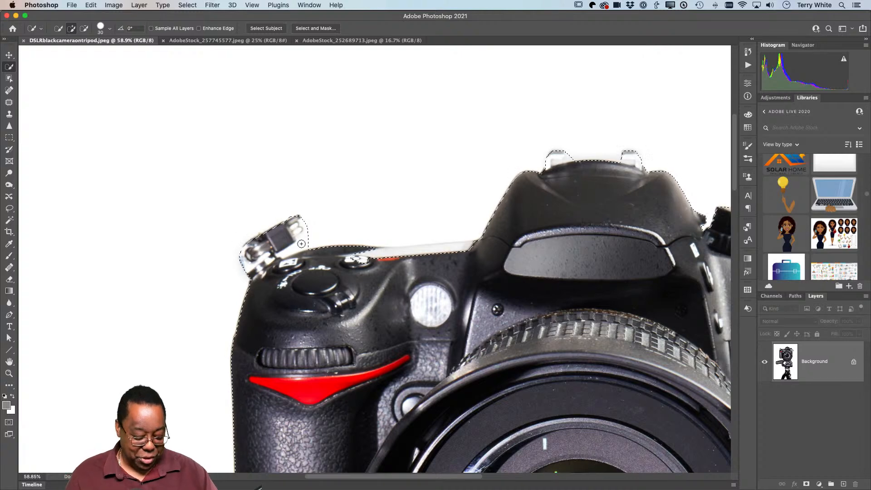
{"action": "scroll", "coordinate": [302, 243], "scroll_direction": "down", "scroll_amount": 2}
{"action": "scroll", "coordinate": [301, 243], "scroll_direction": "right", "scroll_amount": 2}
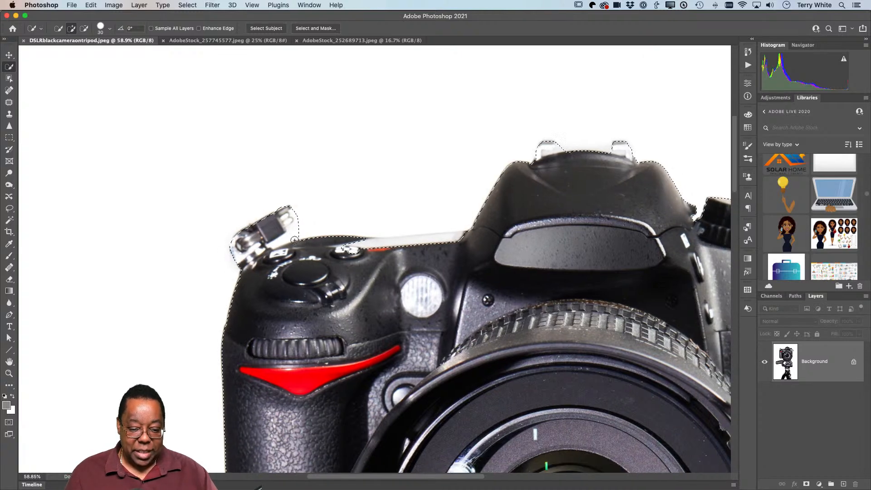
{"action": "key", "text": "alt"}
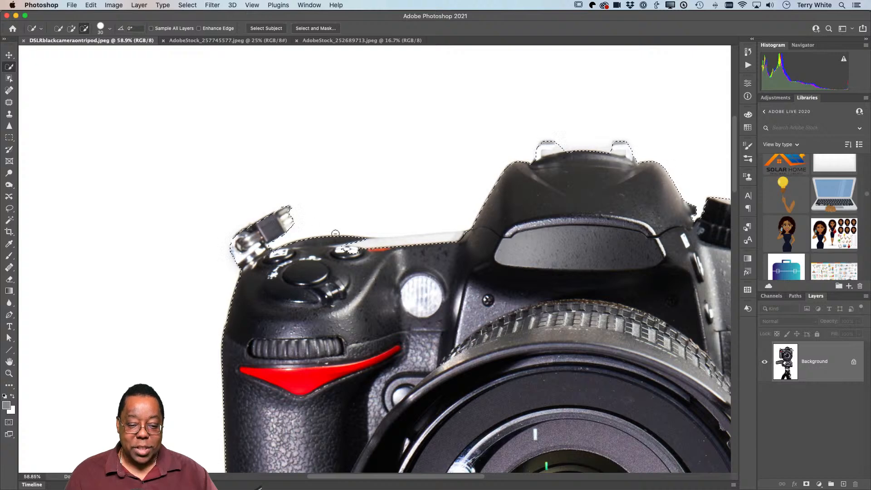
{"action": "key", "text": "space"}
{"action": "left_click_drag", "start_coordinate": [559, 231], "coordinate": [344, 281]}
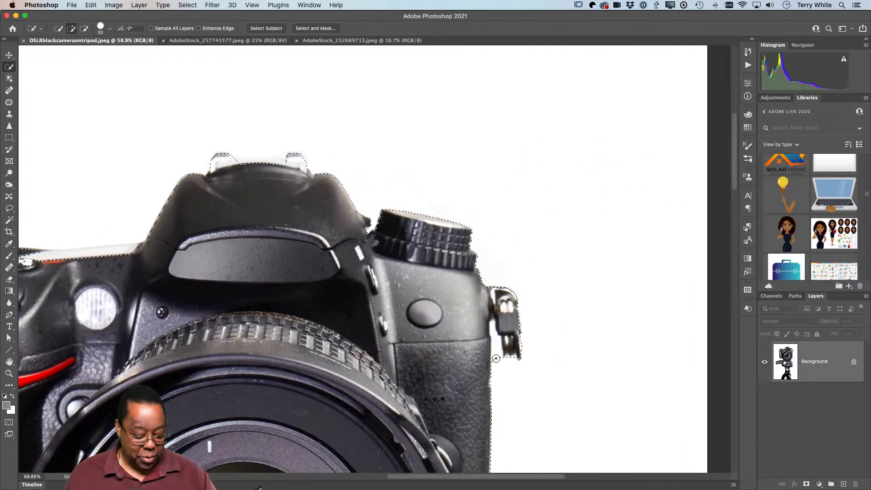
{"action": "key", "text": "alt"}
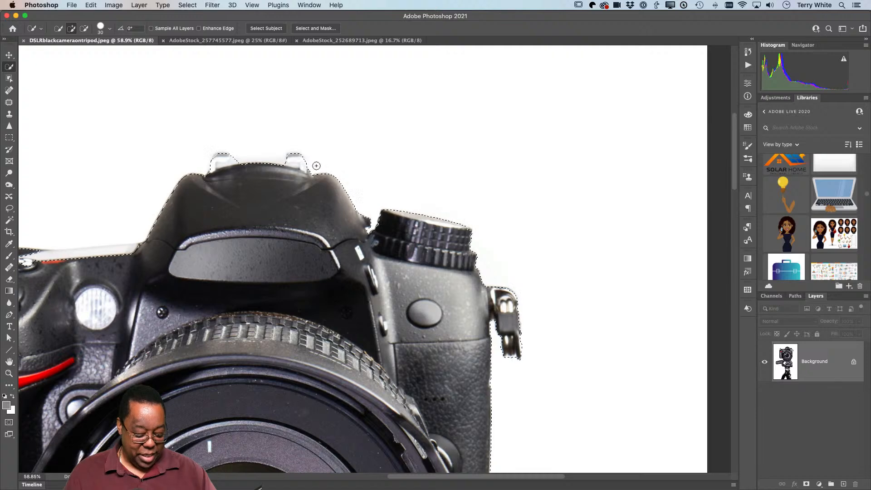
Subtract the white background inside the two hot-shoe rails from the selection with a 15-pixel Quick Selection brush
{"action": "key", "text": "z"}
{"action": "left_click", "coordinate": [284, 154]}
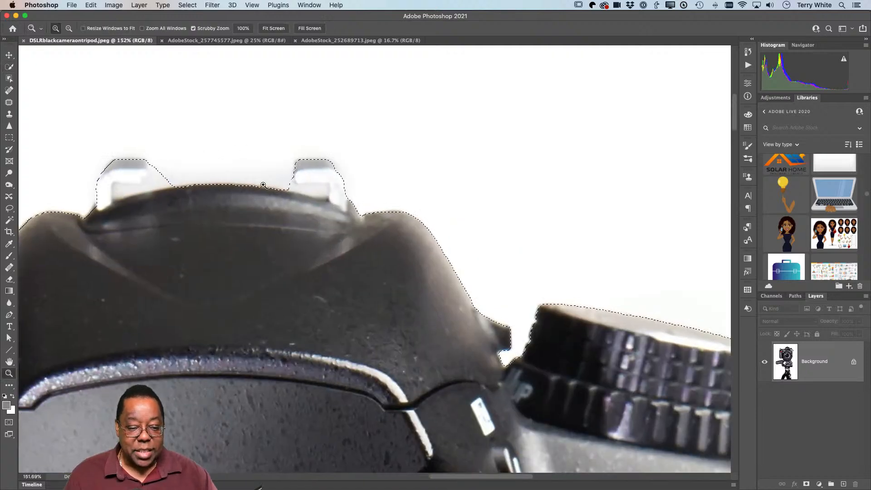
{"action": "left_click", "coordinate": [9, 67]}
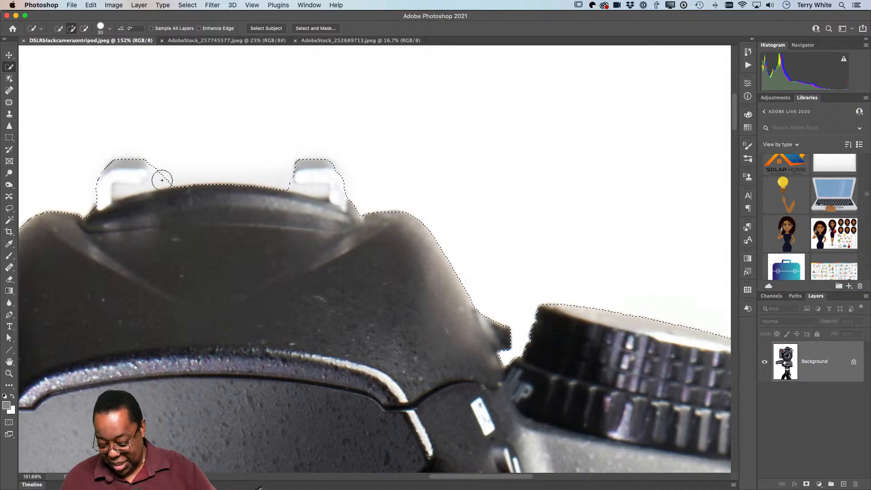
{"action": "key", "text": "bracketleft"}
{"action": "key", "text": "bracketleft"}
{"action": "key", "text": "bracketleft"}
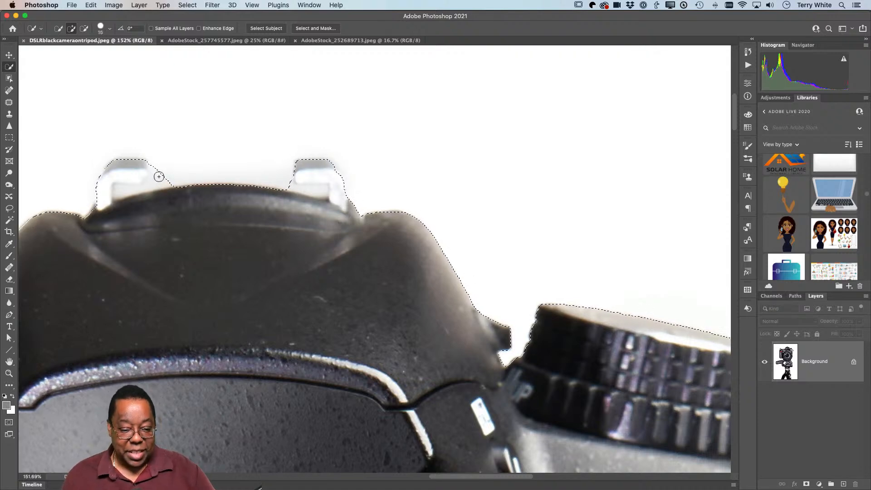
{"action": "key", "text": "alt"}
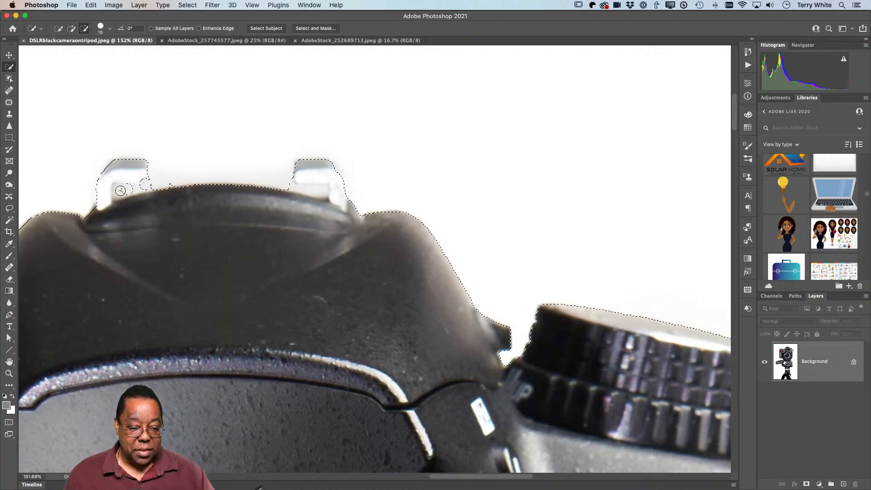
{"action": "left_click_drag", "start_coordinate": [117, 192], "coordinate": [122, 195]}
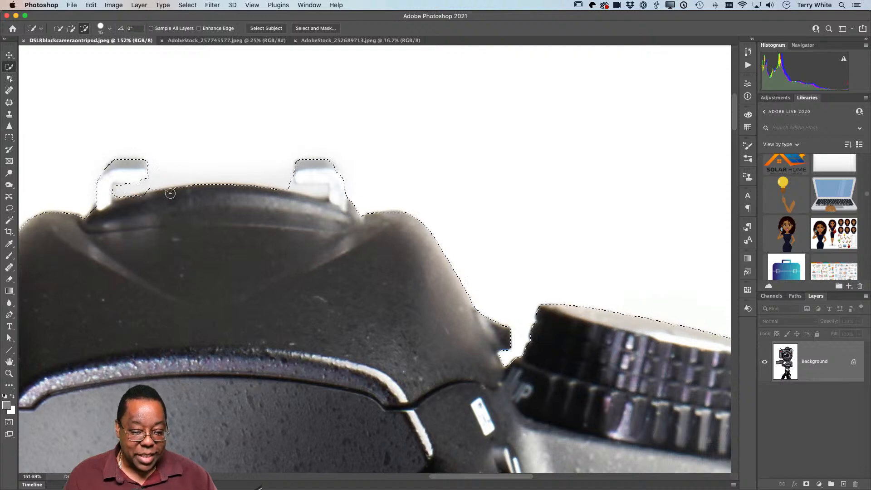
{"action": "key", "text": "alt"}
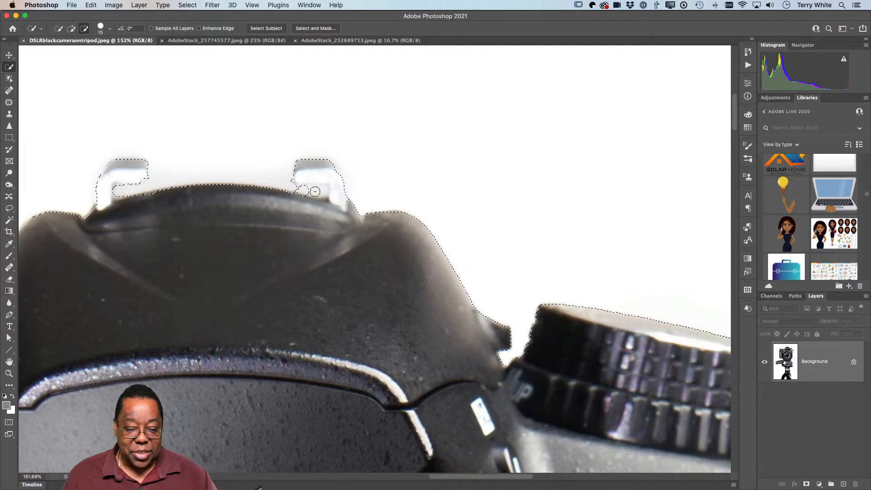
{"action": "left_click_drag", "start_coordinate": [325, 189], "coordinate": [307, 192]}
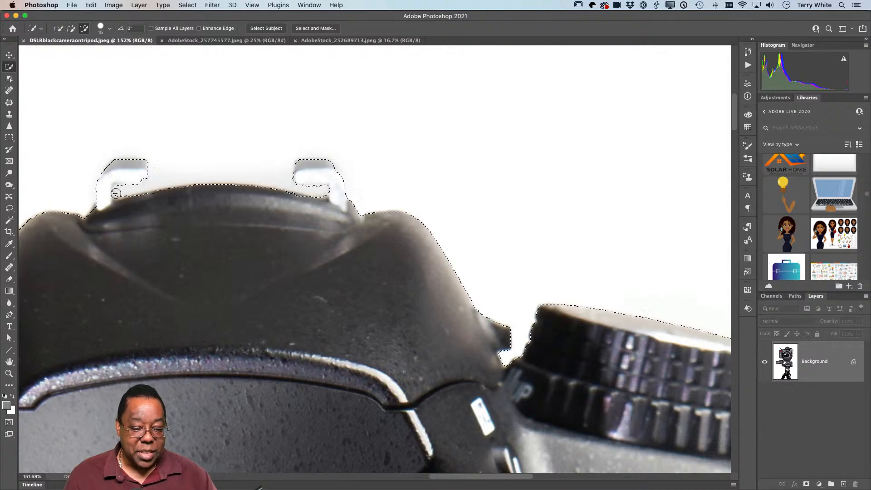
Subtract the remaining background sliver beside the hot-shoe rail, and copy the selected camera to a new layer
{"action": "left_click", "coordinate": [138, 199], "text": "alt"}
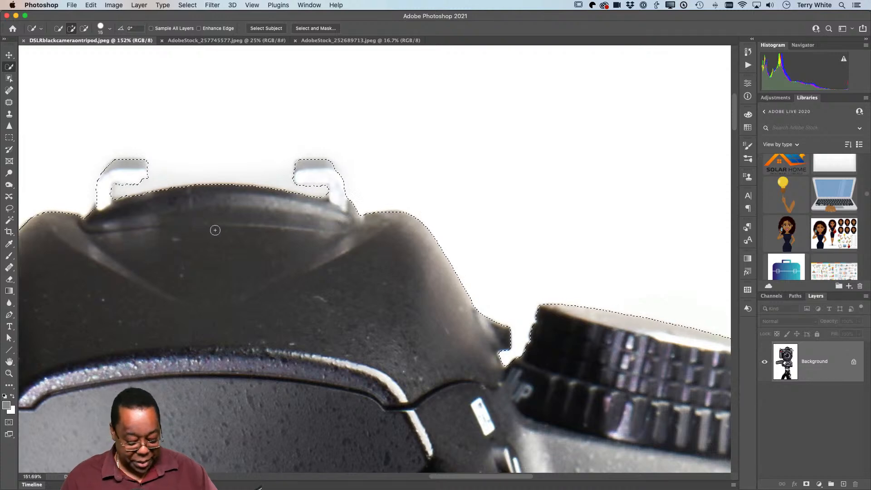
{"action": "key", "text": "super+0"}
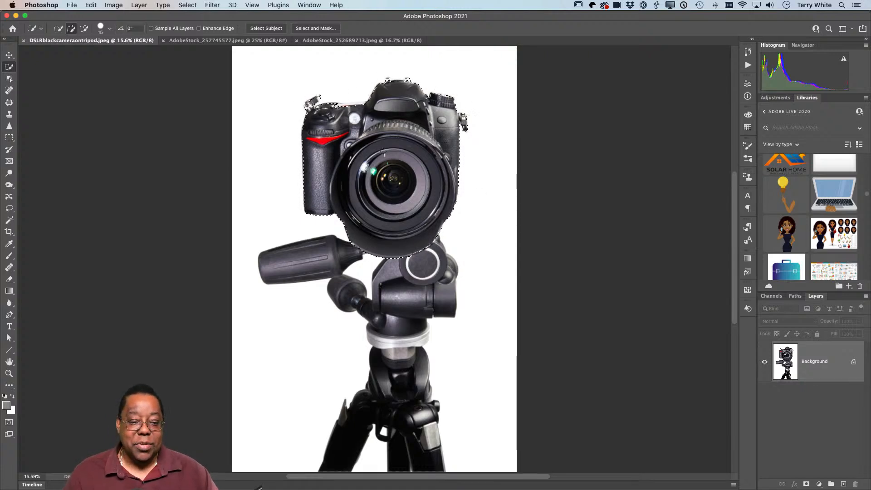
{"action": "left_click", "coordinate": [139, 5]}
{"action": "mouse_move", "coordinate": [147, 18]}
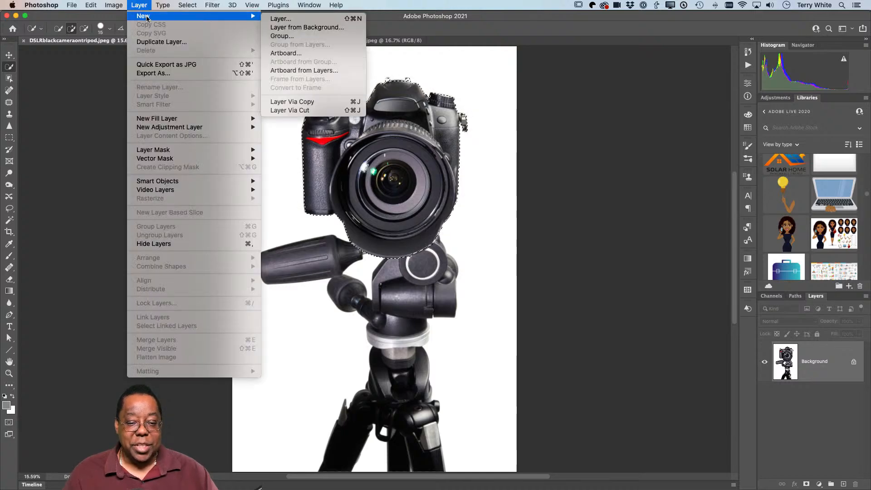
{"action": "left_click", "coordinate": [344, 102]}
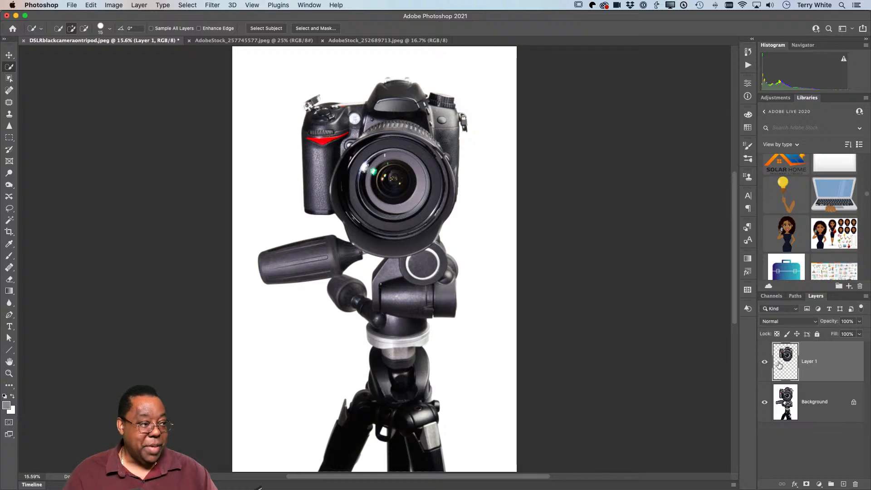
Compare the cut-out camera with the original photo by toggling the Background layer, leaving the Background hidden
{"action": "left_click", "coordinate": [766, 403]}
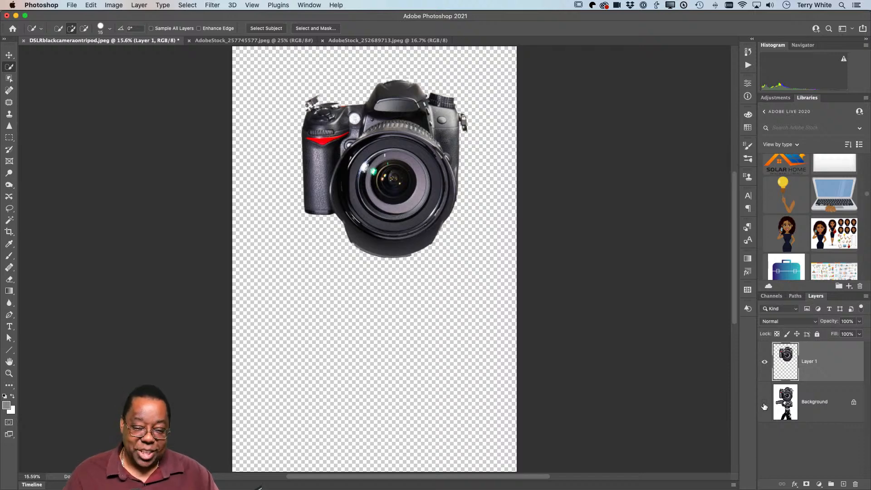
{"action": "left_click", "coordinate": [765, 402]}
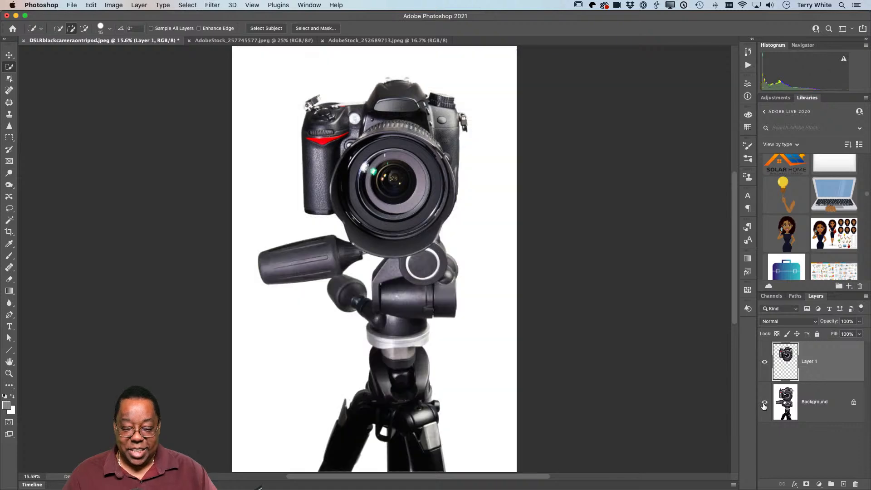
{"action": "left_click", "coordinate": [765, 403]}
{"action": "left_click", "coordinate": [765, 403]}
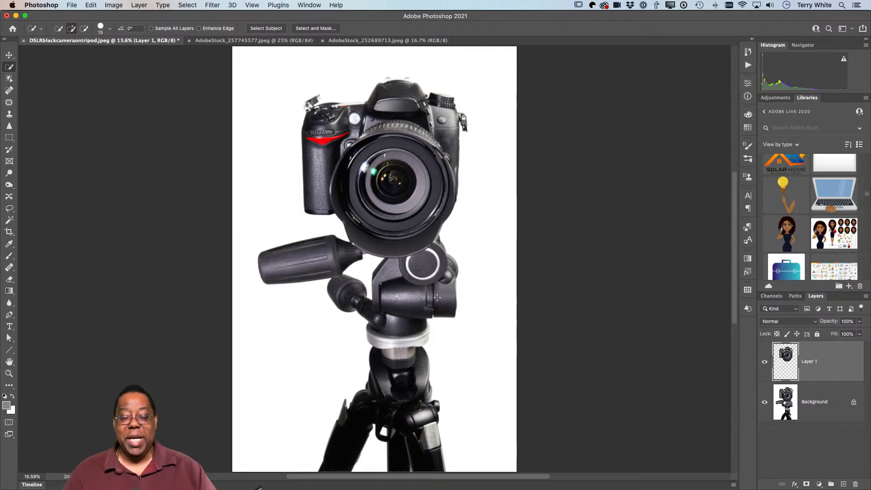
{"action": "left_click", "coordinate": [765, 402]}
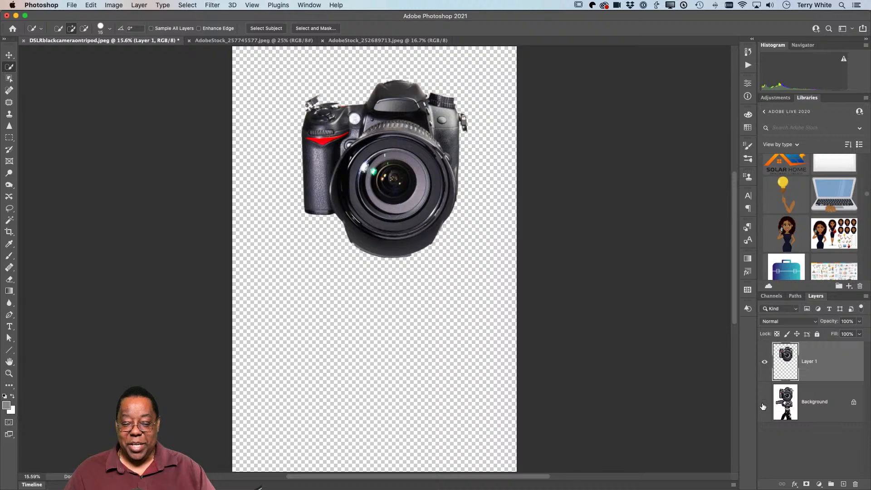
{"action": "left_click", "coordinate": [764, 404]}
{"action": "left_click", "coordinate": [765, 404]}
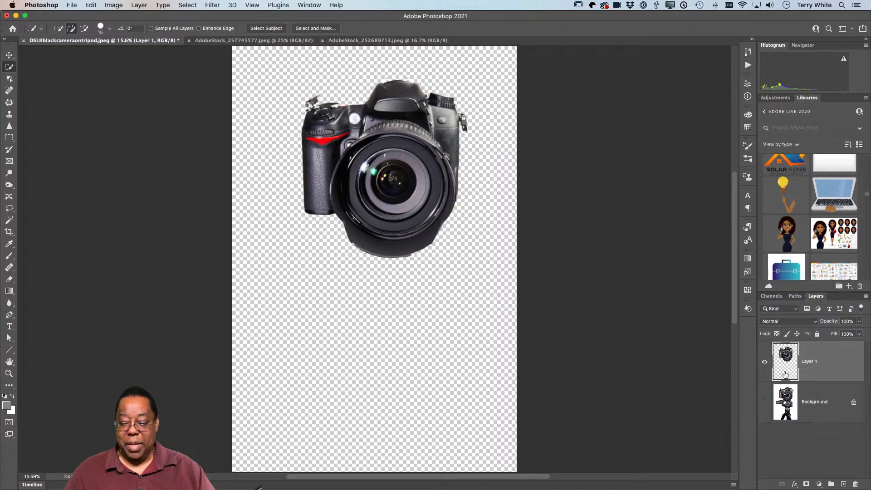
Add a new layer between the camera cut-out and the Background, and fill it with the grey foreground colour
{"action": "left_click", "coordinate": [818, 417]}
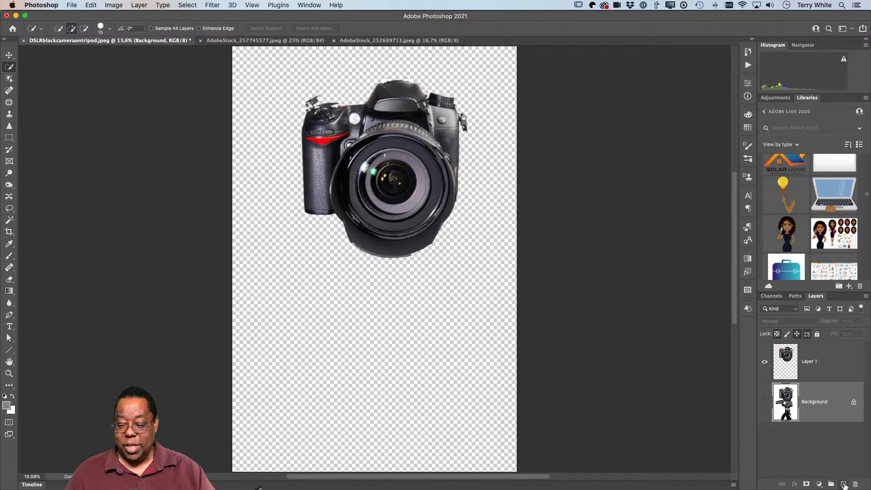
{"action": "left_click", "coordinate": [844, 484]}
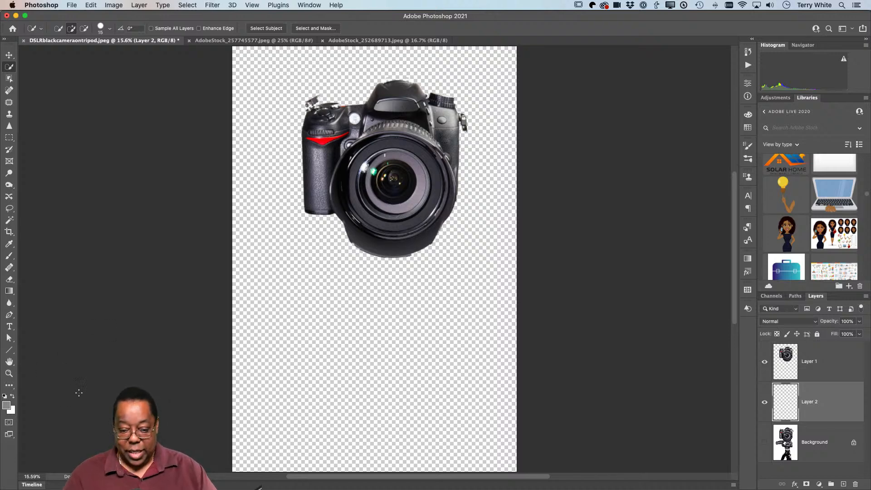
{"action": "key", "text": "alt+BackSpace"}
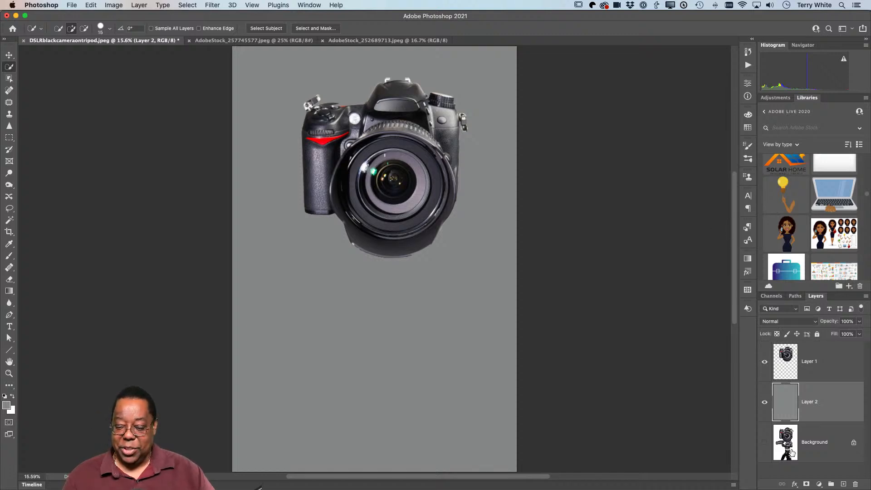
Check the layer stack by toggling the Background layer's visibility beneath the grey fill
{"action": "left_click", "coordinate": [786, 373]}
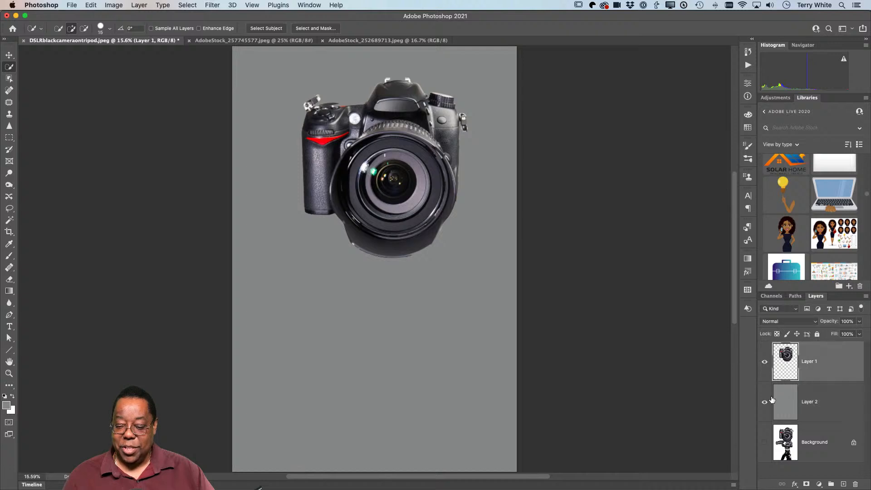
{"action": "left_click", "coordinate": [780, 449]}
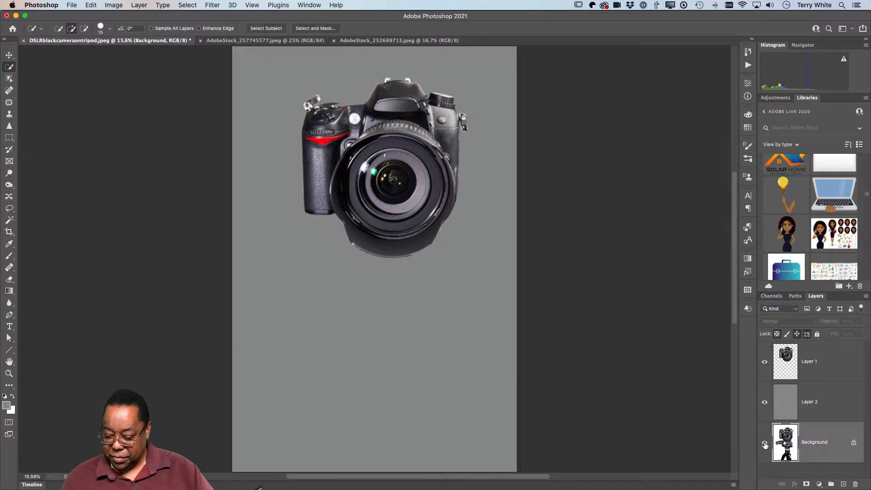
{"action": "left_click", "coordinate": [766, 443]}
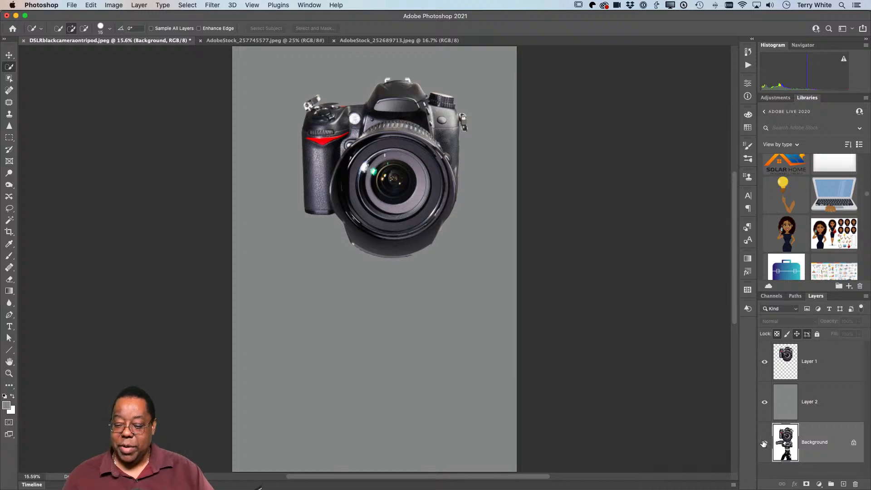
{"action": "left_click", "coordinate": [766, 443]}
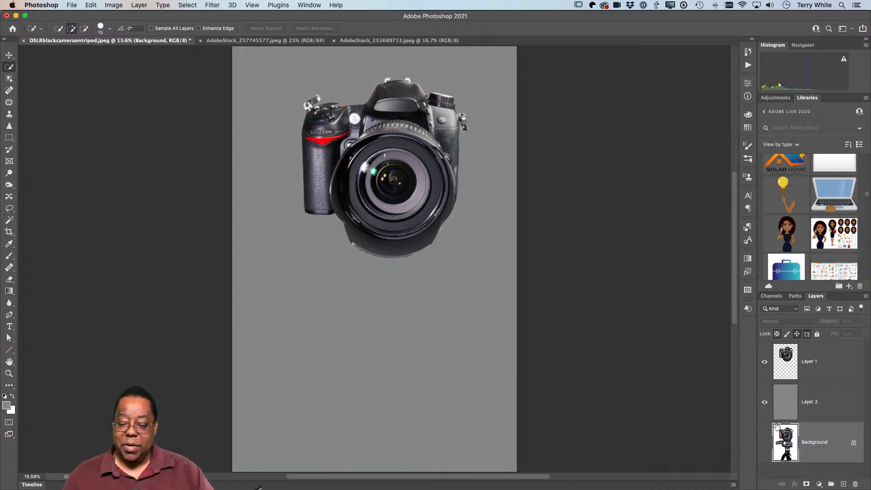
Move the cut-out camera layer slightly up and to the left over the grey fill
{"action": "left_click", "coordinate": [774, 363]}
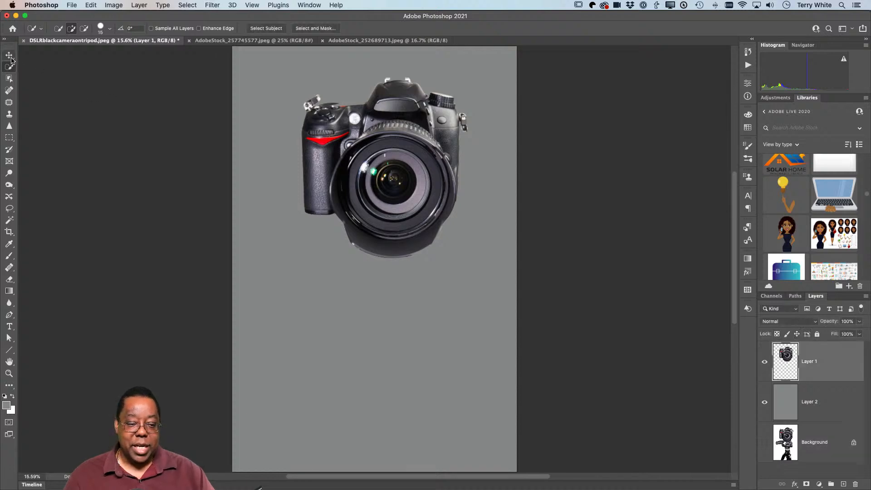
{"action": "left_click", "coordinate": [10, 55]}
{"action": "left_click_drag", "start_coordinate": [380, 167], "coordinate": [362, 152]}
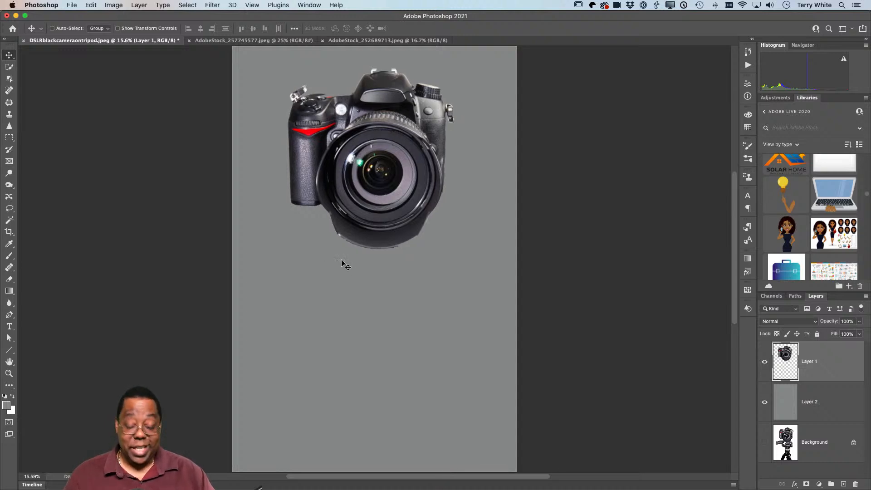
Try scaling the camera layer down to about 86% with Free Transform
{"action": "key", "text": "super"}
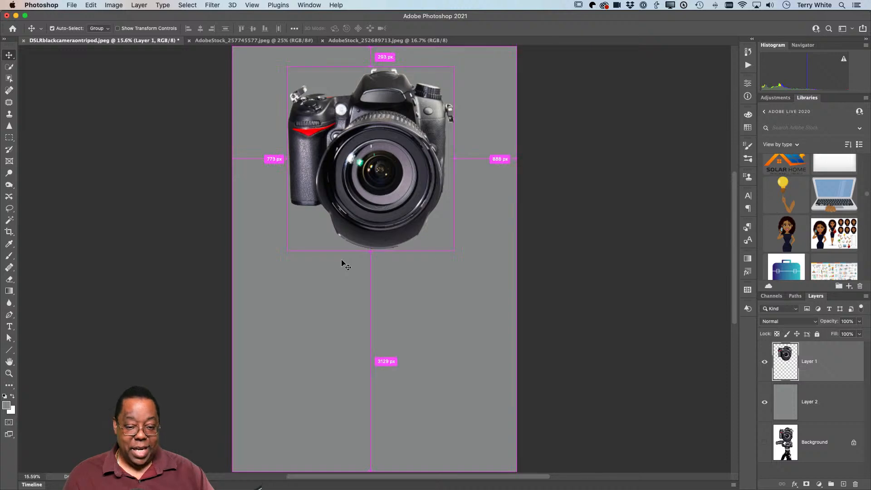
{"action": "key", "text": "super"}
{"action": "key", "text": "super+t"}
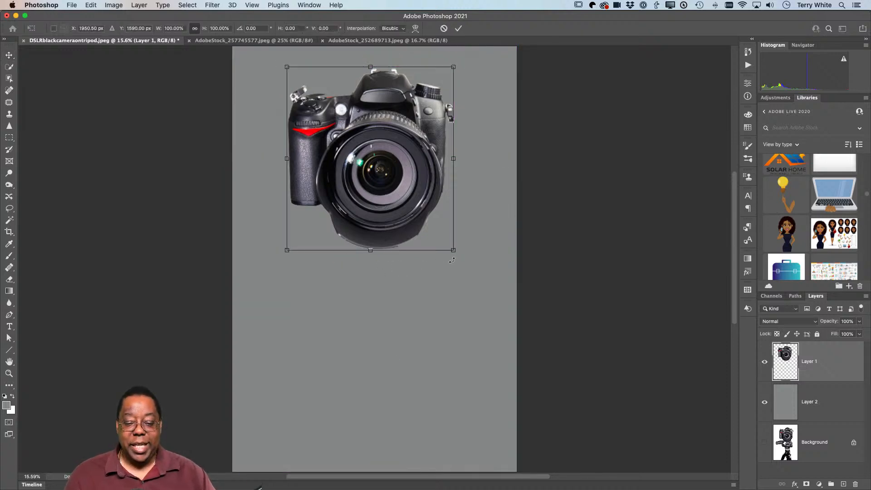
{"action": "left_click_drag", "start_coordinate": [454, 250], "coordinate": [430, 248]}
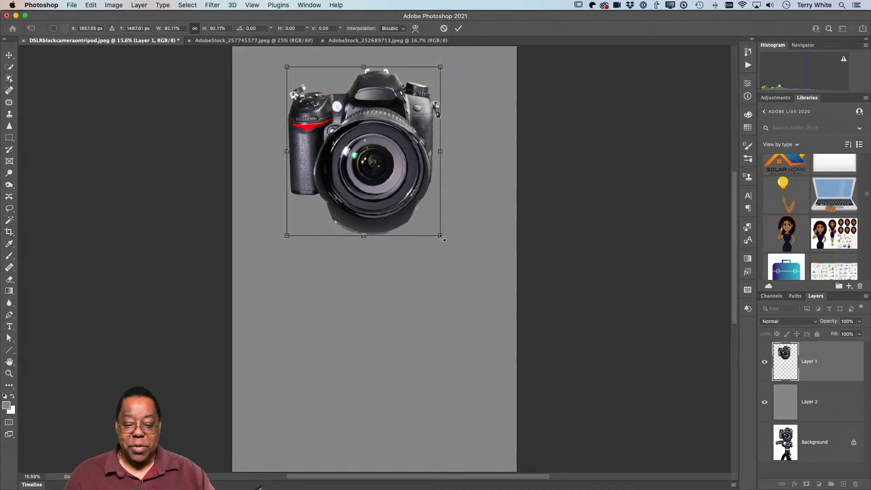
{"action": "left_click_drag", "start_coordinate": [286, 237], "coordinate": [329, 200]}
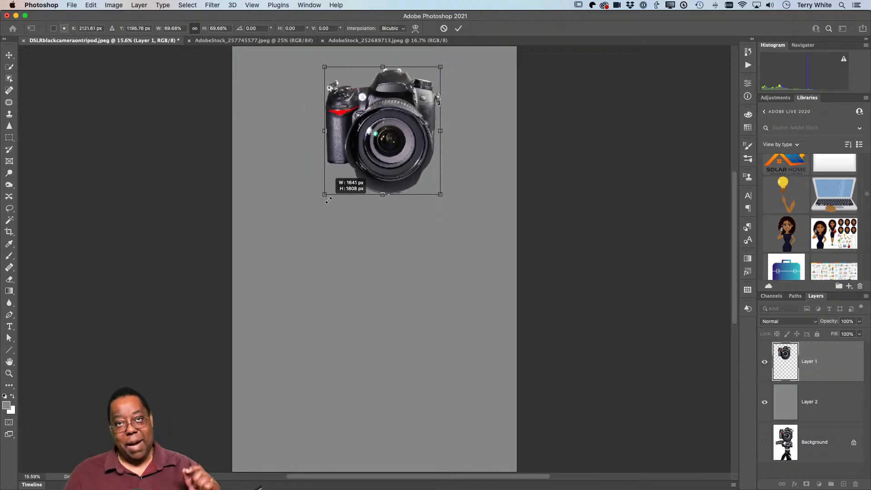
{"action": "left_click_drag", "start_coordinate": [328, 201], "coordinate": [305, 233]}
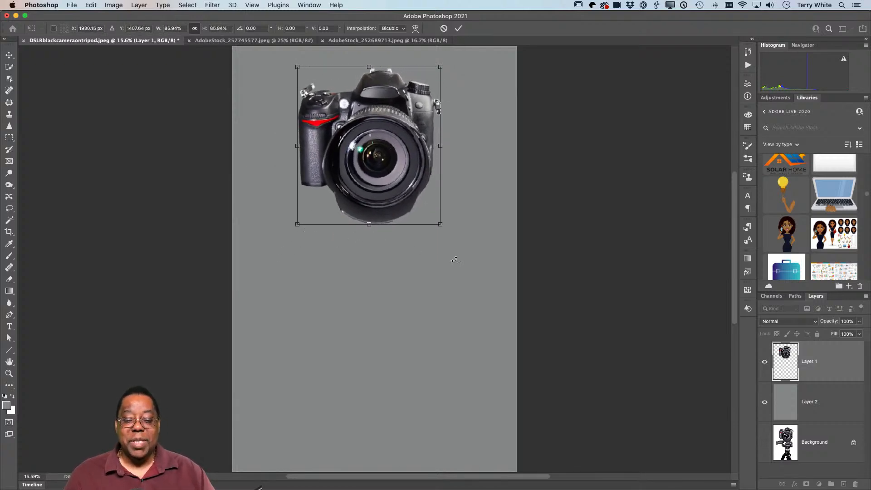
{"action": "key", "text": "Return"}
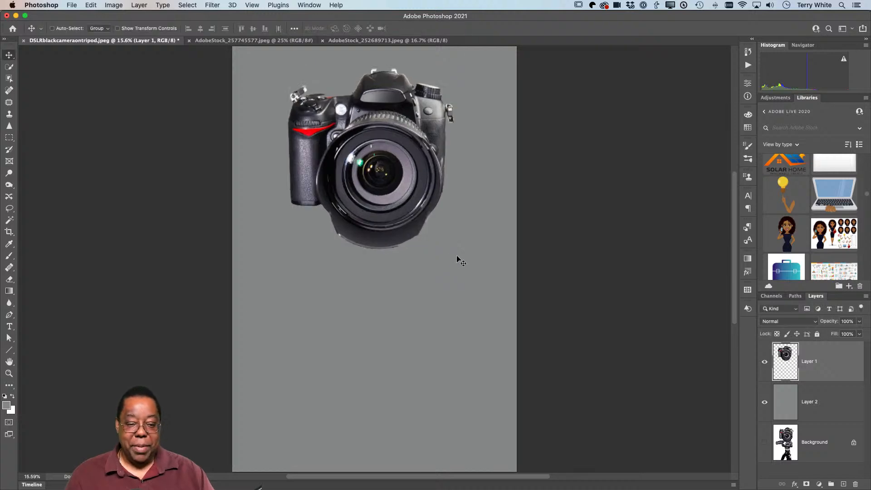
Enlarge the camera layer proportionally about its centre with Free Transform
{"action": "key", "text": "super"}
{"action": "key", "text": "super+t"}
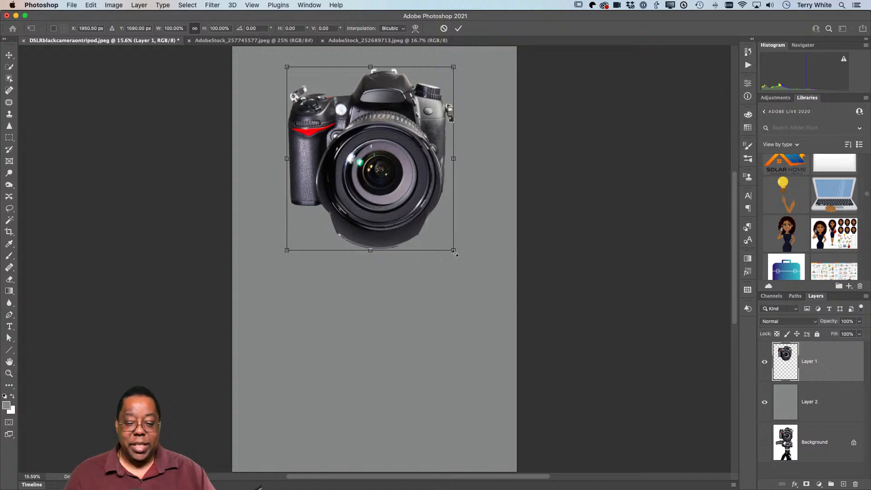
{"action": "left_click_drag", "start_coordinate": [453, 250], "coordinate": [466, 277]}
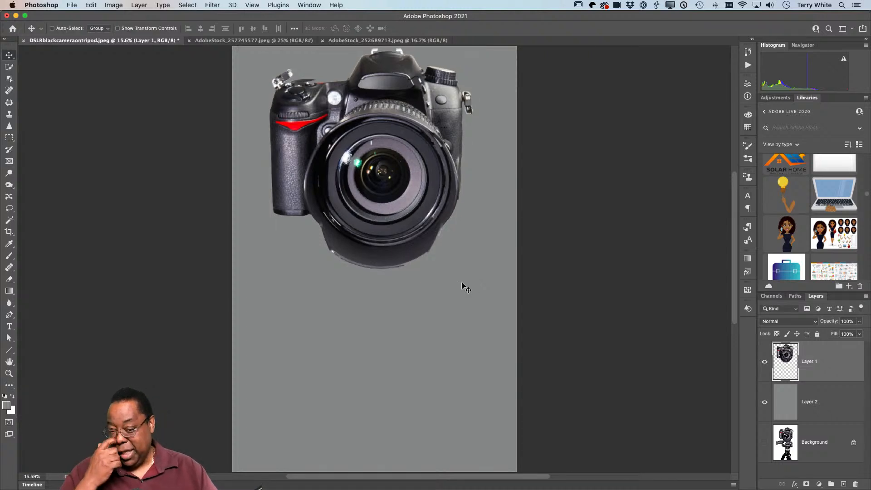
In AdobeStock_257745577.jpeg, select the whole leaping dog, including tail, legs and paws, using Quick Selection with a brush enlarged to 175 pixels
{"action": "left_click", "coordinate": [254, 41]}
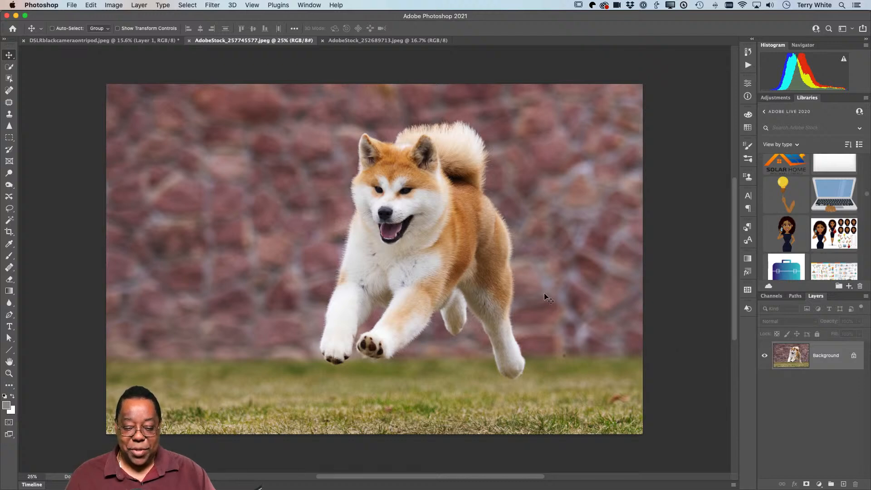
{"action": "left_click", "coordinate": [10, 67]}
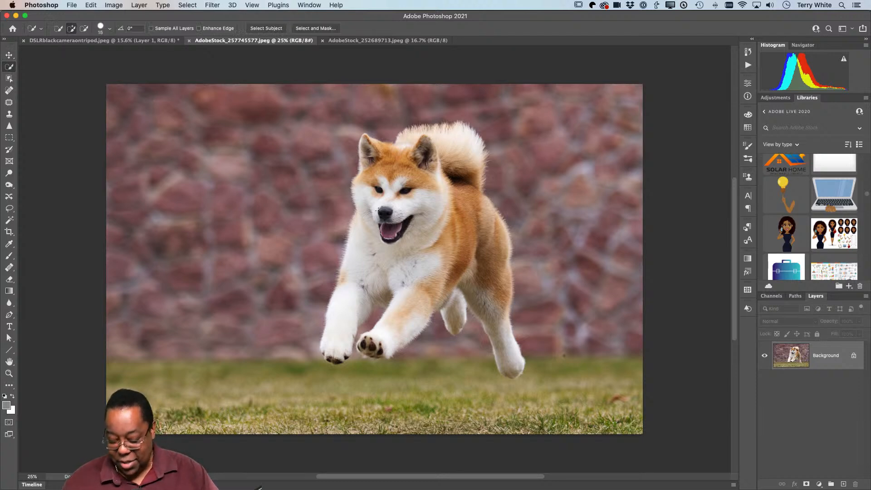
{"action": "key", "text": "bracketright"}
{"action": "key", "text": "bracketright"}
{"action": "key", "text": "bracketright"}
{"action": "key", "text": "bracketright"}
{"action": "key", "text": "bracketright"}
{"action": "key", "text": "bracketright"}
{"action": "key", "text": "bracketright"}
{"action": "key", "text": "bracketright"}
{"action": "key", "text": "bracketright"}
{"action": "key", "text": "bracketright"}
{"action": "key", "text": "bracketright"}
{"action": "key", "text": "bracketright"}
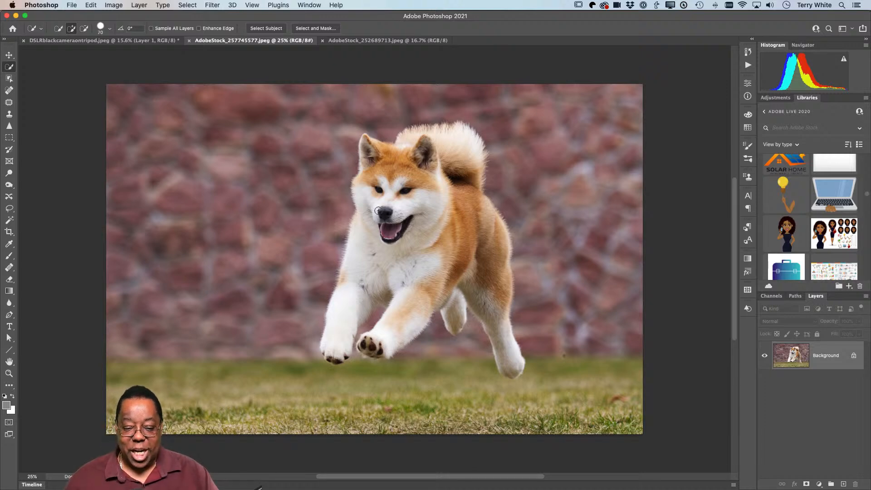
{"action": "mouse_move", "coordinate": [378, 211]}
{"action": "left_mouse_down"}
{"action": "mouse_move", "coordinate": [422, 189]}
{"action": "mouse_move", "coordinate": [385, 193]}
{"action": "mouse_move", "coordinate": [393, 176]}
{"action": "mouse_move", "coordinate": [422, 159]}
{"action": "mouse_move", "coordinate": [440, 166]}
{"action": "mouse_move", "coordinate": [448, 152]}
{"action": "mouse_move", "coordinate": [465, 278]}
{"action": "mouse_move", "coordinate": [485, 277]}
{"action": "mouse_move", "coordinate": [485, 290]}
{"action": "mouse_move", "coordinate": [451, 283]}
{"action": "mouse_move", "coordinate": [423, 226]}
{"action": "mouse_move", "coordinate": [390, 247]}
{"action": "left_mouse_up"}
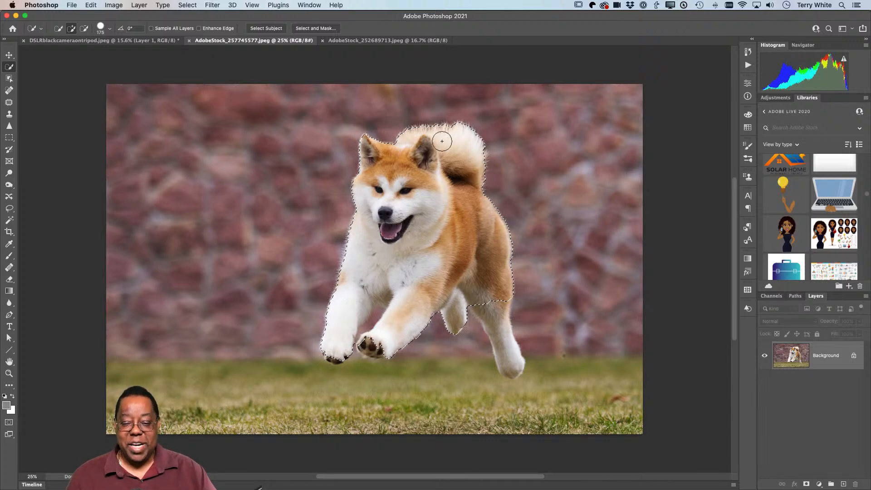
{"action": "left_click", "coordinate": [484, 301]}
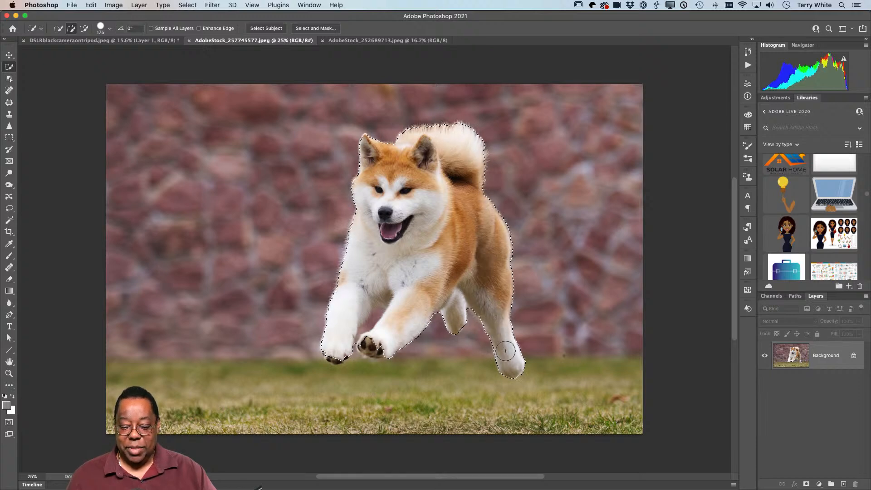
{"action": "left_click", "coordinate": [372, 348]}
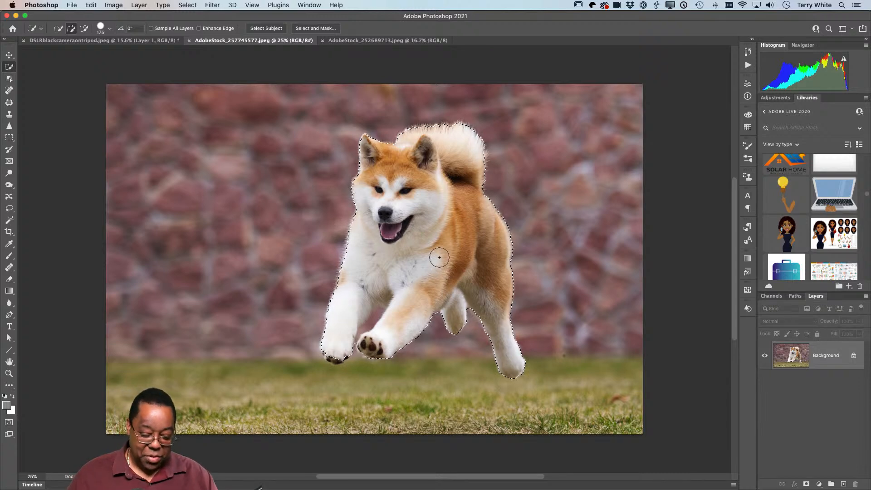
Copy the selected dog to a new layer and hide the Background layer to inspect the cut-out's fur edge
{"action": "key", "text": "super+j"}
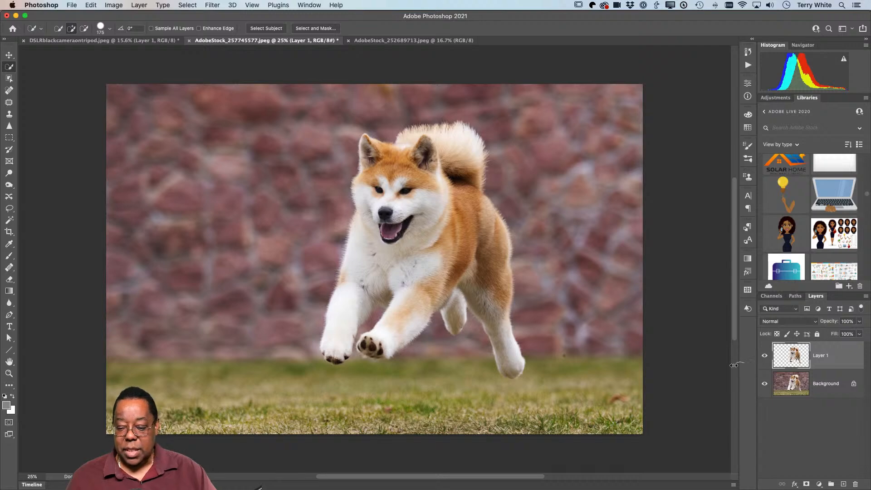
{"action": "left_click", "coordinate": [764, 383]}
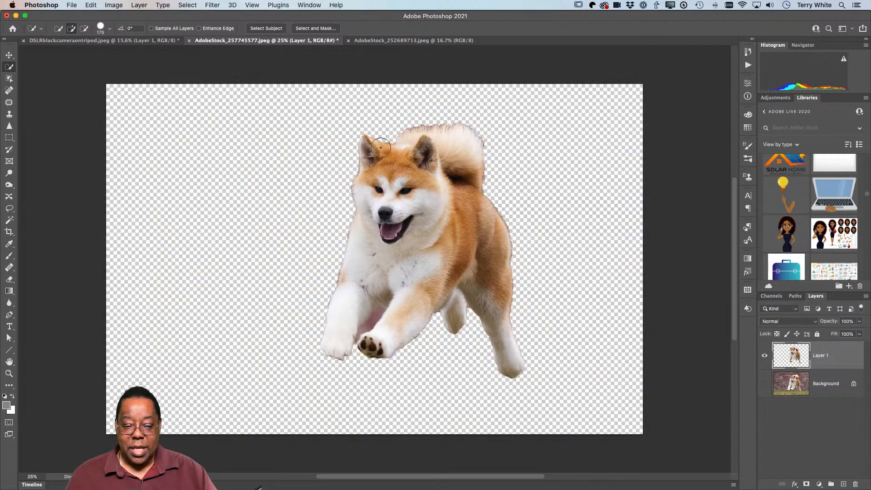
{"action": "key", "text": "z"}
{"action": "left_click_drag", "start_coordinate": [427, 118], "coordinate": [511, 180]}
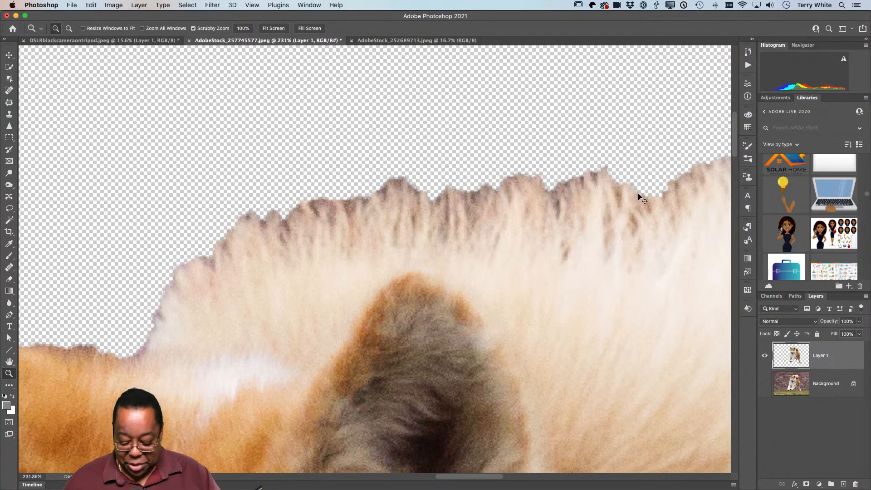
Show the Background layer again and delete the dog cut-out layer above it
{"action": "key", "text": "super+o"}
{"action": "key", "text": "Escape"}
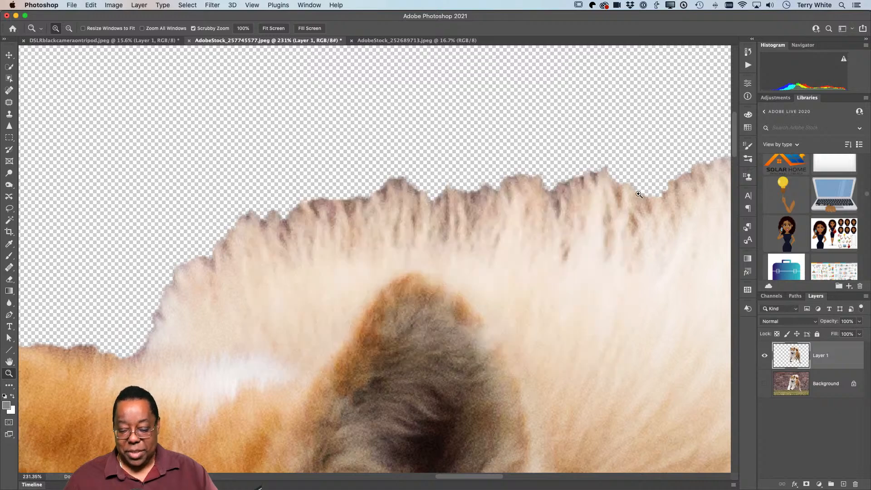
{"action": "key", "text": "super+0"}
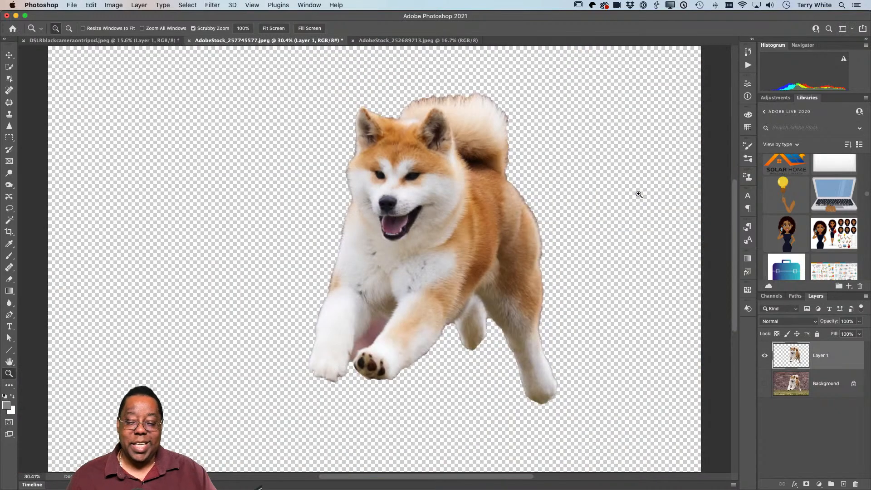
{"action": "left_click", "coordinate": [765, 384]}
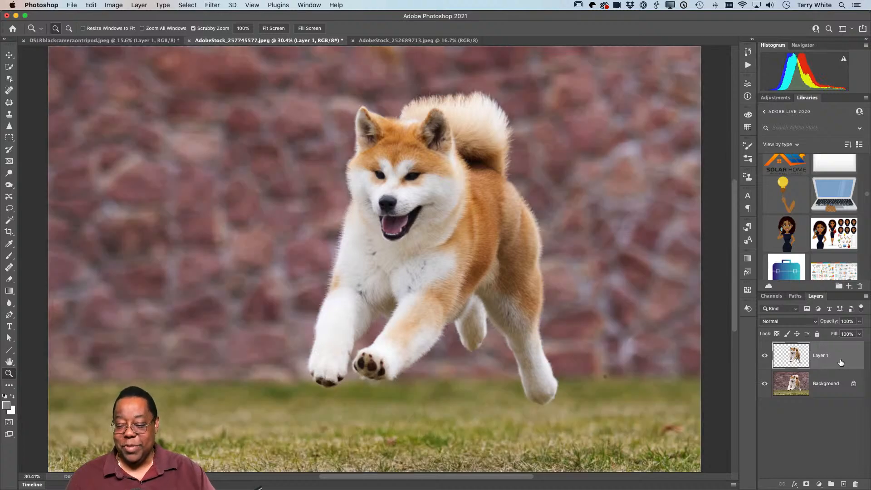
{"action": "left_click_drag", "start_coordinate": [841, 357], "coordinate": [855, 483]}
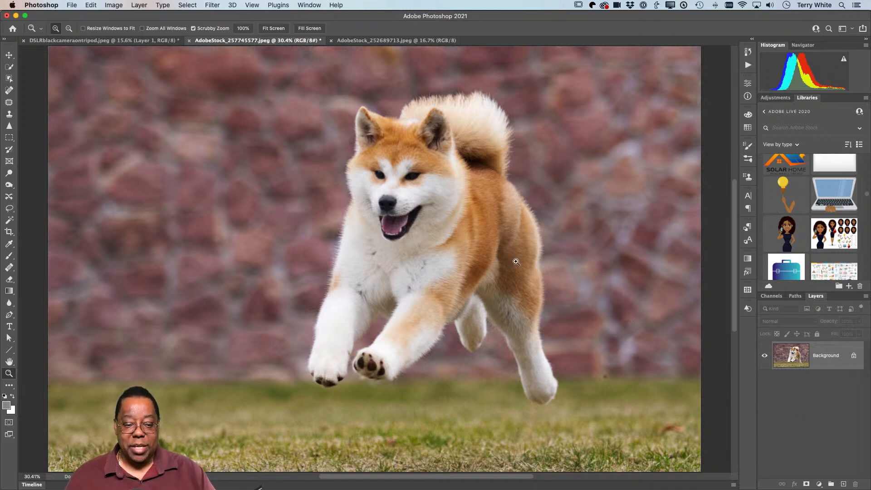
Select the dog automatically with the Select Subject command
{"action": "left_click", "coordinate": [187, 5]}
{"action": "left_click", "coordinate": [187, 5]}
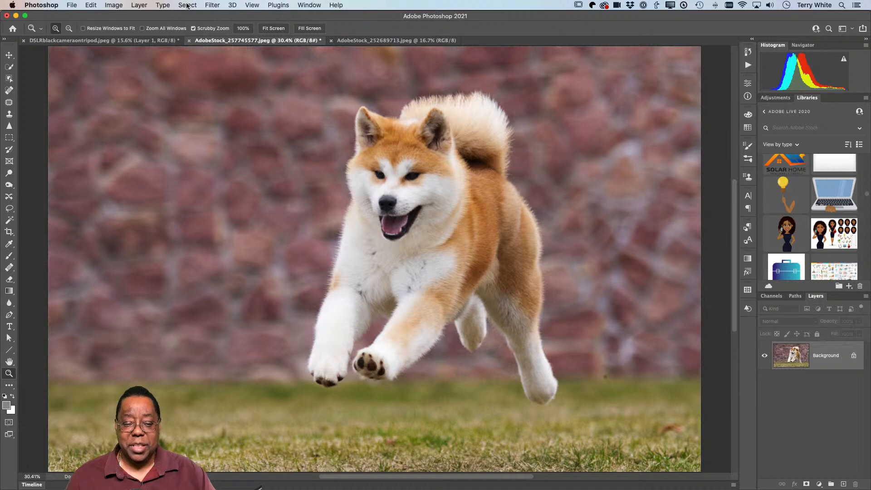
{"action": "left_click", "coordinate": [187, 5]}
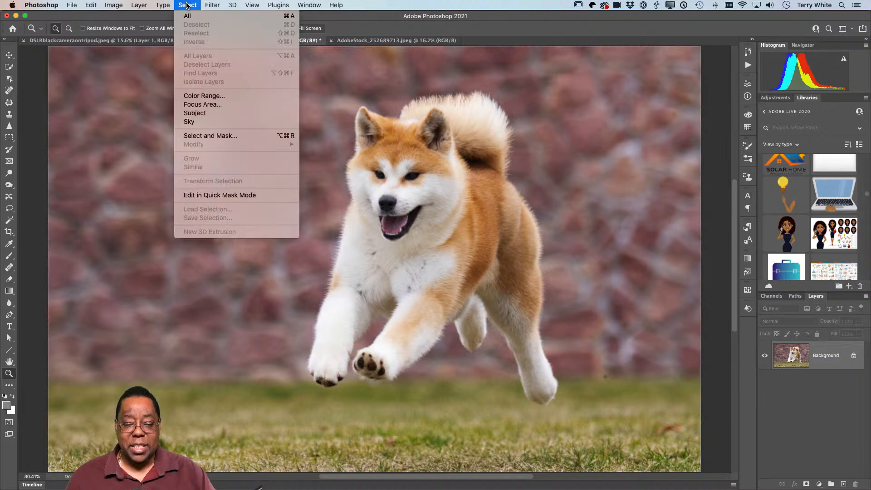
{"action": "left_click", "coordinate": [216, 116]}
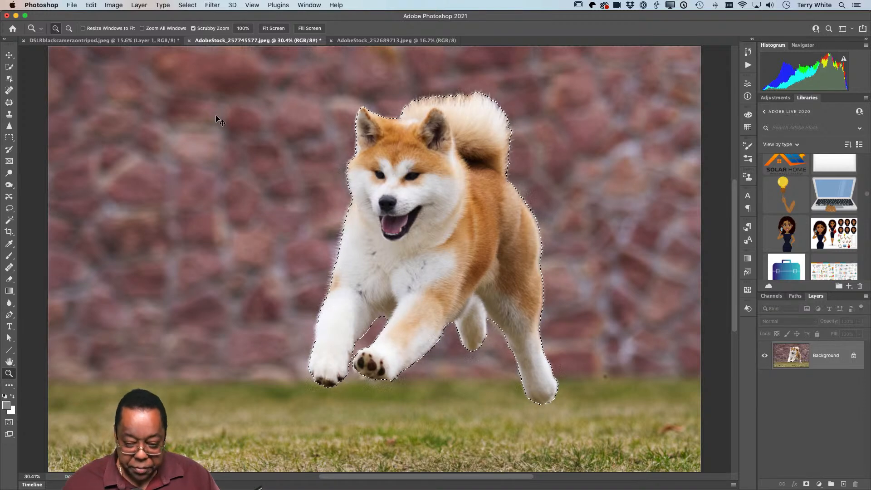
Copy the selected dog to a new layer, check it with the Background hidden, and delete the copy
{"action": "key", "text": "super+j"}
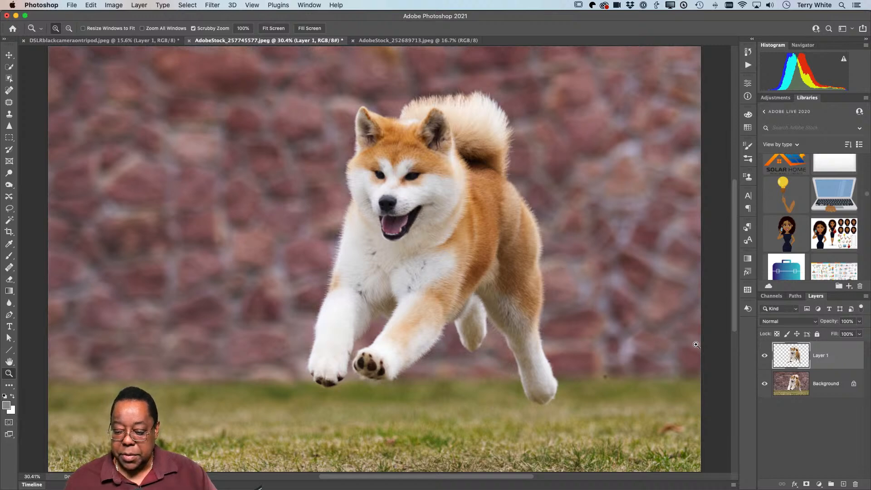
{"action": "left_click", "coordinate": [764, 384]}
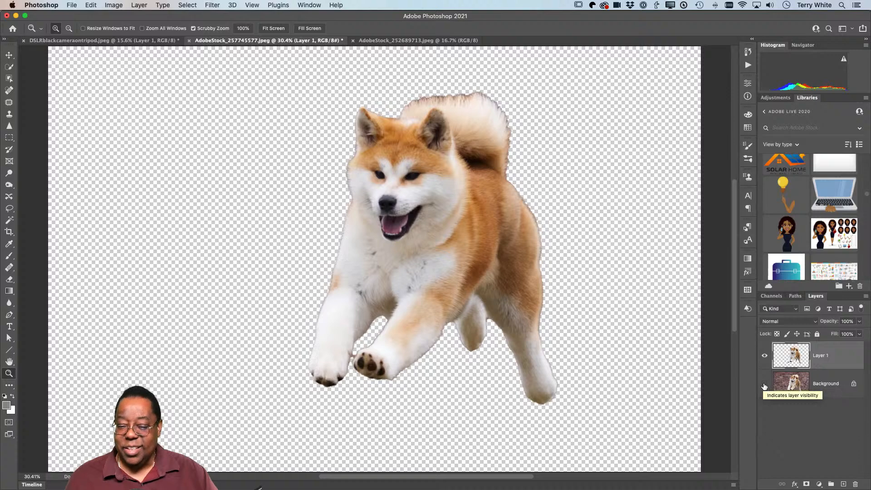
{"action": "left_click", "coordinate": [765, 385]}
{"action": "left_click_drag", "start_coordinate": [829, 361], "coordinate": [855, 485]}
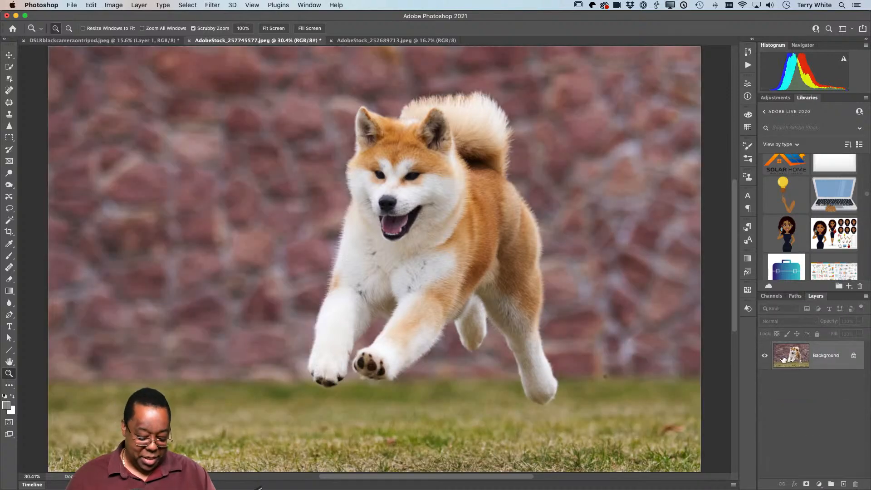
Reselect the dog on the Background layer with Select Subject and open the selection in Select and Mask
{"action": "left_click", "coordinate": [193, 5]}
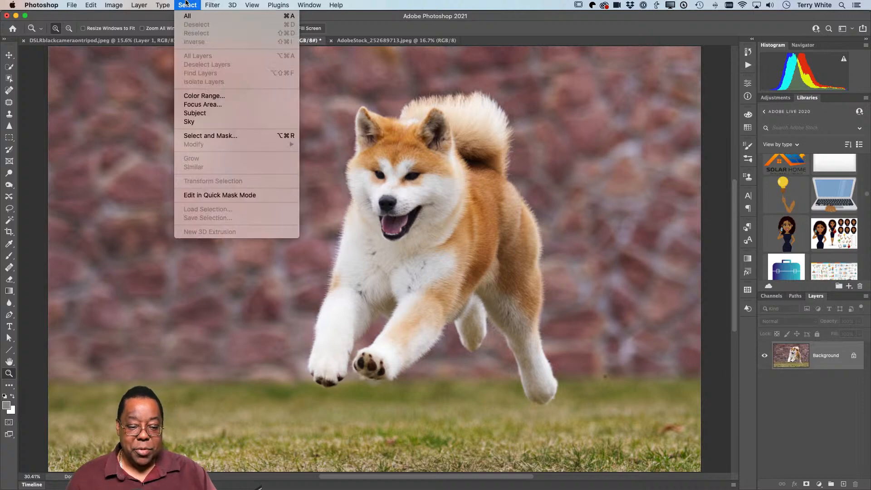
{"action": "left_click", "coordinate": [196, 114]}
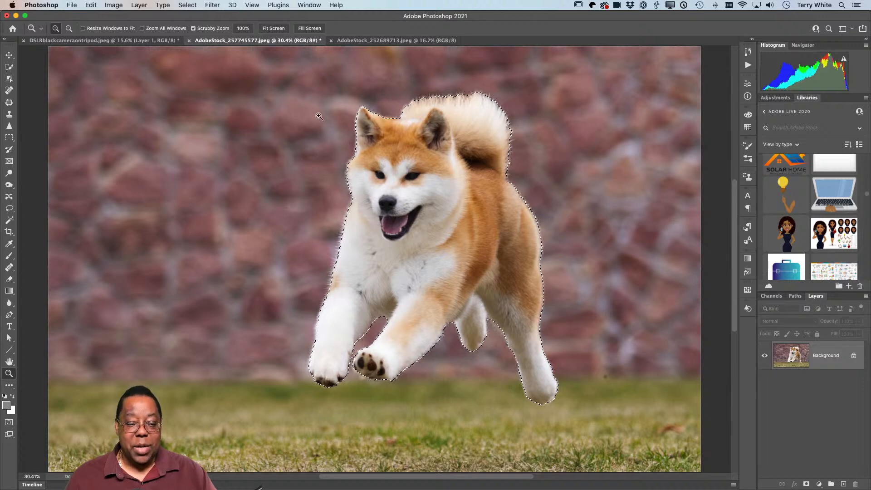
{"action": "left_click", "coordinate": [186, 4]}
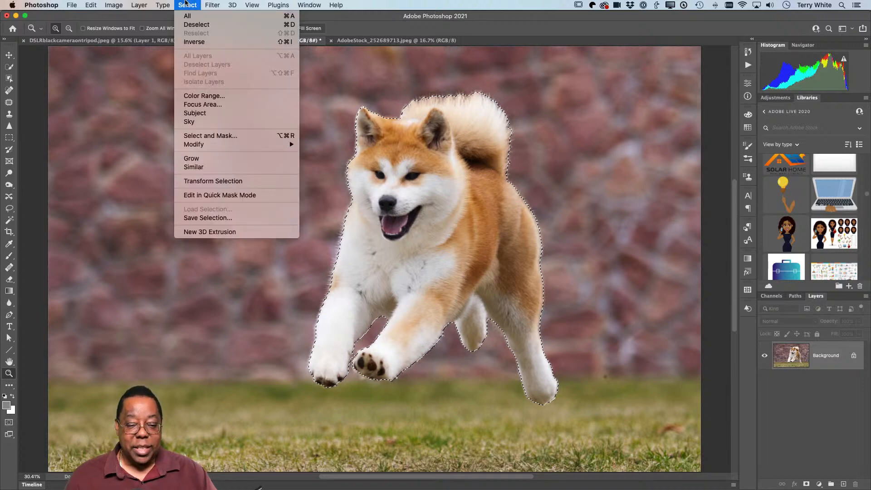
{"action": "left_click", "coordinate": [212, 136]}
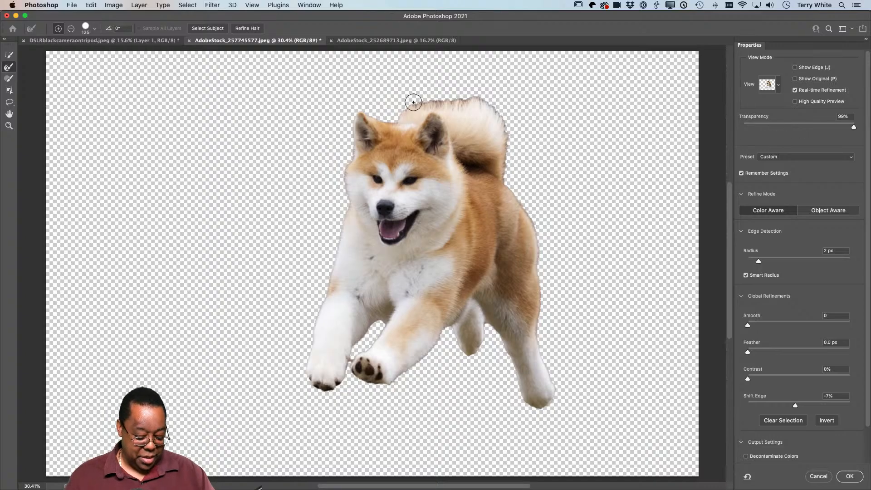
Brush along the tail's fur edge and the dog's outer ear and cheek with the Refine Edge Brush at size 125
{"action": "key", "text": "z"}
{"action": "left_click_drag", "start_coordinate": [413, 102], "coordinate": [455, 135]}
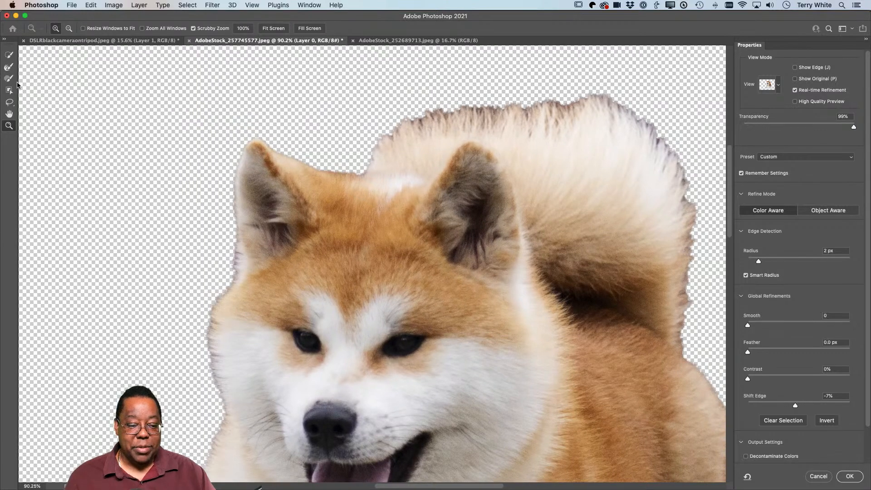
{"action": "left_click", "coordinate": [9, 68]}
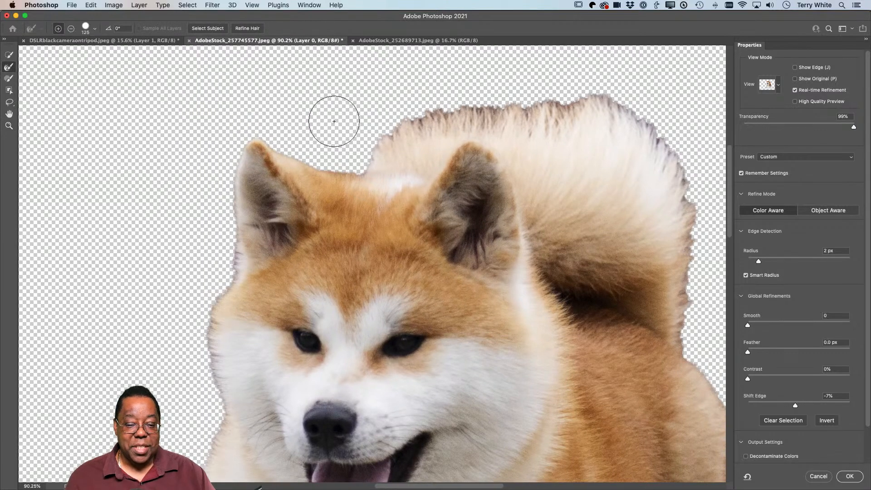
{"action": "mouse_move", "coordinate": [355, 136]}
{"action": "left_mouse_down"}
{"action": "mouse_move", "coordinate": [453, 111]}
{"action": "mouse_move", "coordinate": [508, 111]}
{"action": "mouse_move", "coordinate": [599, 113]}
{"action": "mouse_move", "coordinate": [652, 140]}
{"action": "mouse_move", "coordinate": [704, 211]}
{"action": "mouse_move", "coordinate": [702, 346]}
{"action": "mouse_move", "coordinate": [685, 344]}
{"action": "left_mouse_up"}
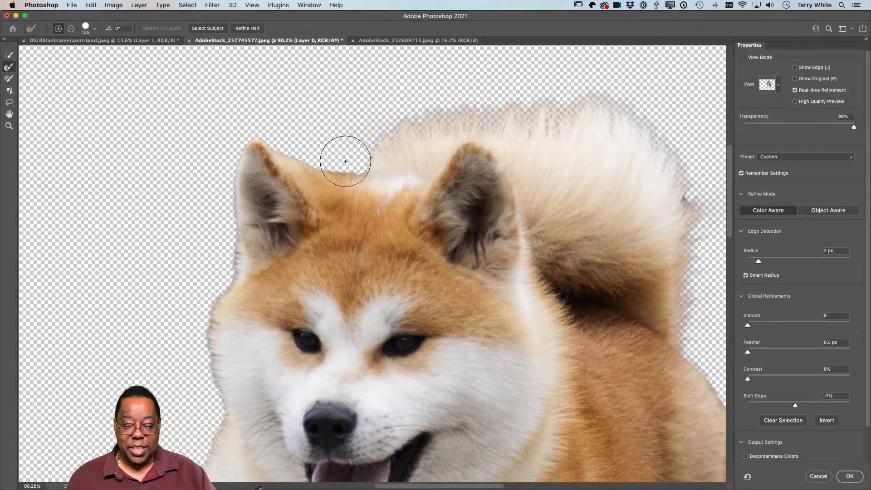
{"action": "mouse_move", "coordinate": [276, 134]}
{"action": "left_mouse_down"}
{"action": "mouse_move", "coordinate": [247, 131]}
{"action": "mouse_move", "coordinate": [206, 194]}
{"action": "mouse_move", "coordinate": [213, 278]}
{"action": "mouse_move", "coordinate": [201, 363]}
{"action": "mouse_move", "coordinate": [208, 449]}
{"action": "mouse_move", "coordinate": [228, 438]}
{"action": "left_mouse_up"}
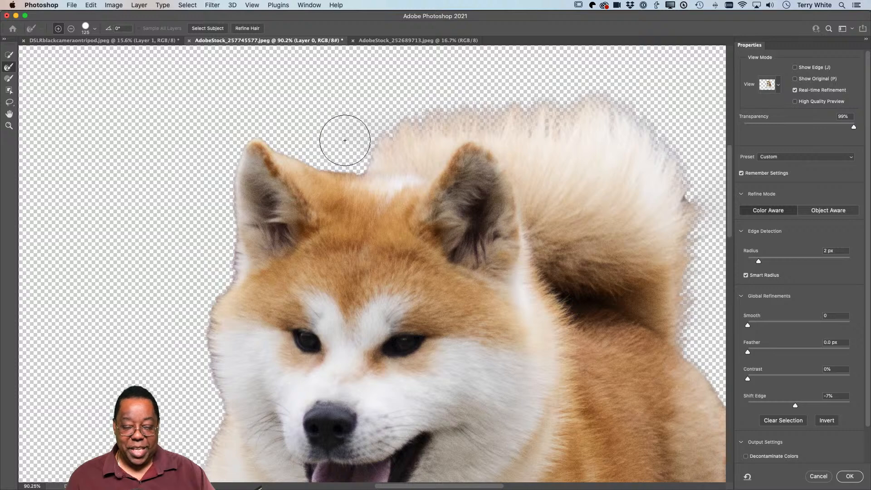
Reduce the Refine Edge Brush to size 40 and refine the fur edge along the head and outer ear
{"action": "key", "text": "bracketleft"}
{"action": "key", "text": "bracketleft"}
{"action": "key", "text": "bracketleft"}
{"action": "key", "text": "bracketleft"}
{"action": "key", "text": "bracketleft"}
{"action": "key", "text": "bracketleft"}
{"action": "key", "text": "bracketleft"}
{"action": "key", "text": "bracketleft"}
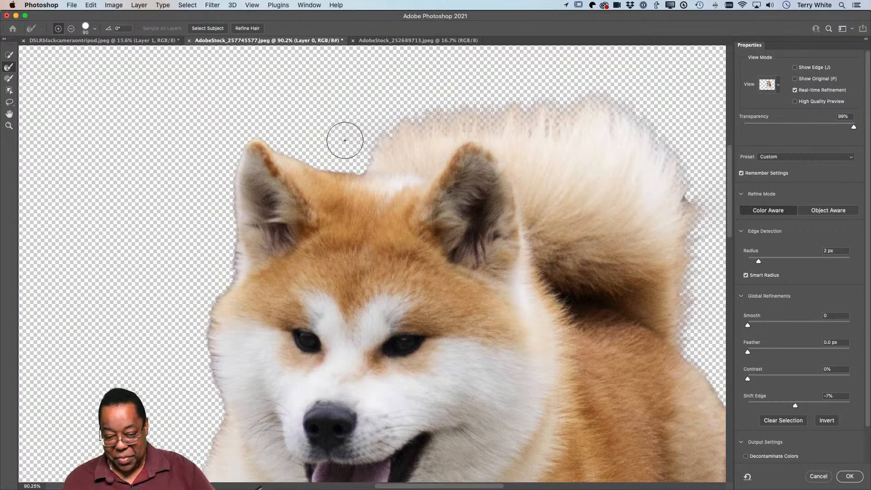
{"action": "mouse_move", "coordinate": [362, 169]}
{"action": "left_mouse_down"}
{"action": "mouse_move", "coordinate": [248, 148]}
{"action": "mouse_move", "coordinate": [235, 192]}
{"action": "mouse_move", "coordinate": [234, 265]}
{"action": "left_mouse_up"}
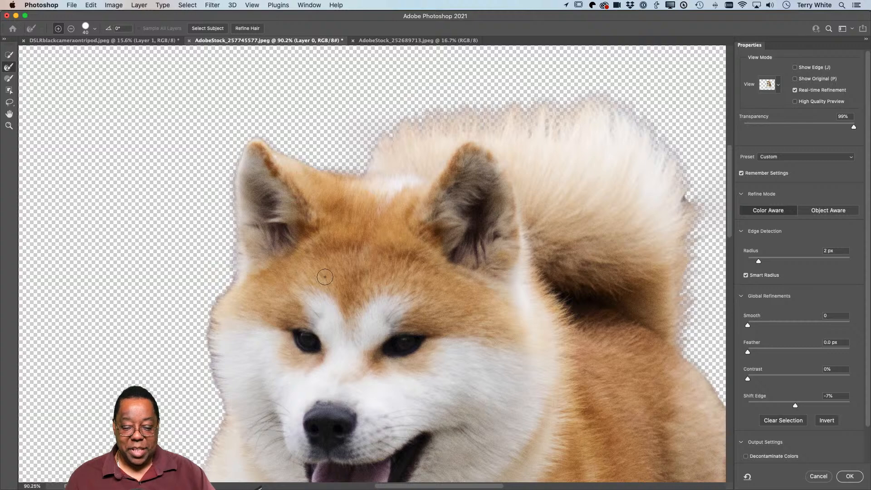
Refine the fur edges of both front legs and paws with the Refine Edge Brush
{"action": "scroll", "coordinate": [325, 272], "scroll_direction": "down", "scroll_amount": 10}
{"action": "scroll", "coordinate": [249, 158], "scroll_direction": "up", "scroll_amount": 10}
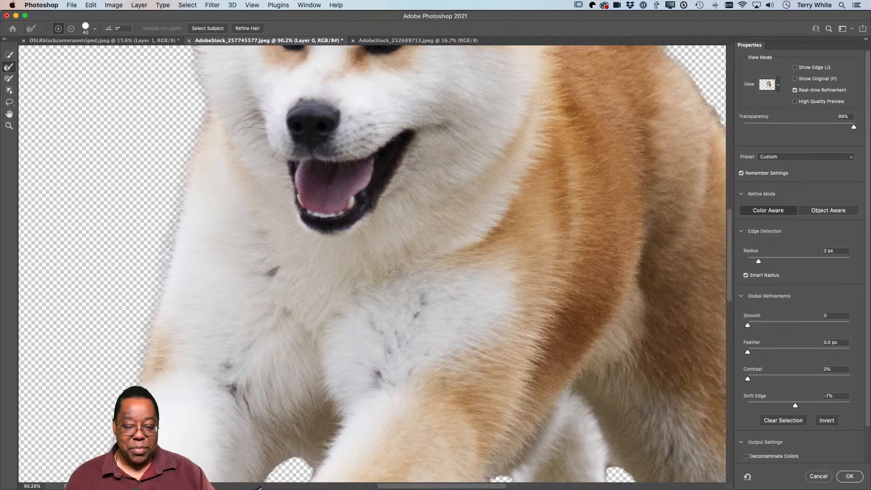
{"action": "scroll", "coordinate": [219, 132], "scroll_direction": "down", "scroll_amount": 10}
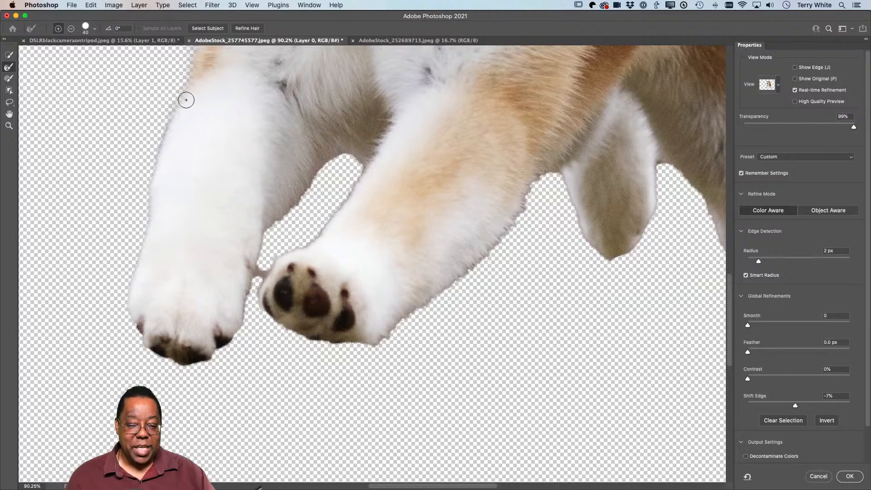
{"action": "left_click_drag", "start_coordinate": [145, 197], "coordinate": [136, 315]}
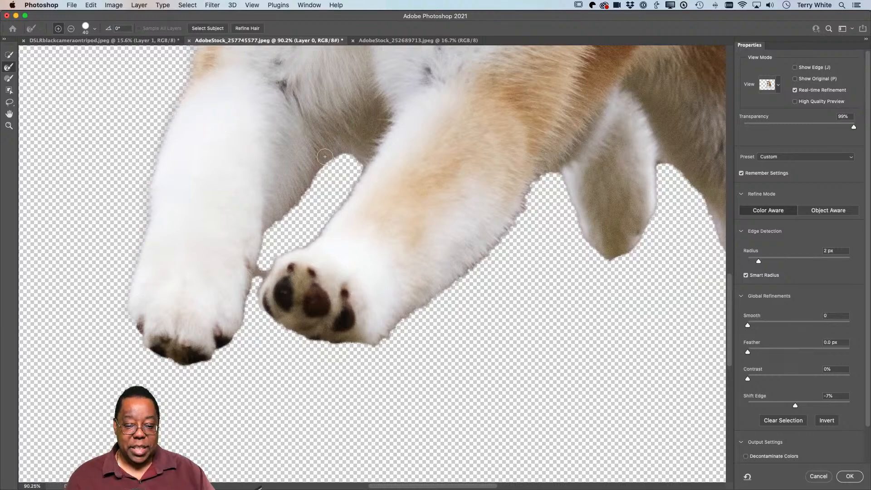
{"action": "left_click_drag", "start_coordinate": [326, 162], "coordinate": [273, 224]}
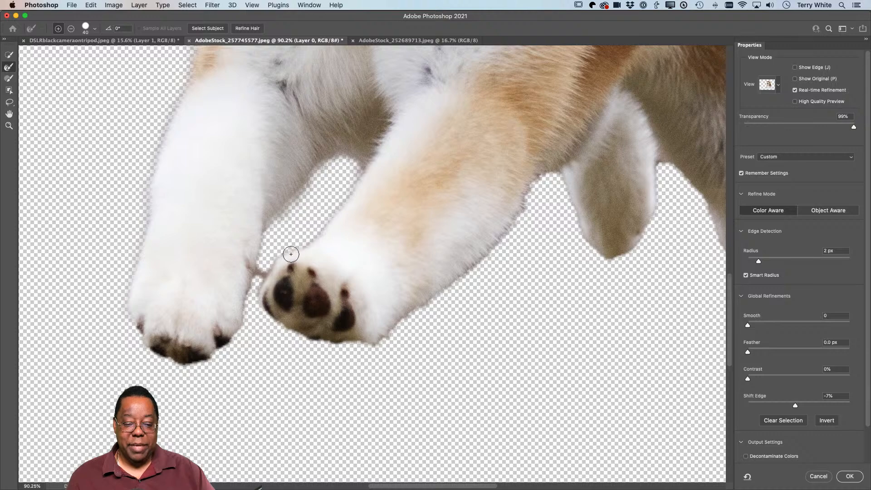
{"action": "left_click_drag", "start_coordinate": [270, 272], "coordinate": [258, 293]}
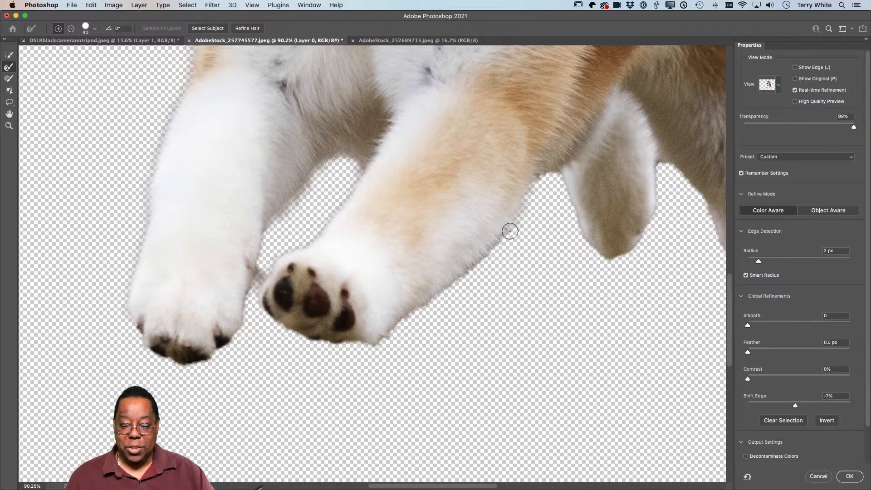
{"action": "mouse_move", "coordinate": [485, 261]}
{"action": "left_mouse_down"}
{"action": "mouse_move", "coordinate": [404, 311]}
{"action": "mouse_move", "coordinate": [381, 340]}
{"action": "left_mouse_up"}
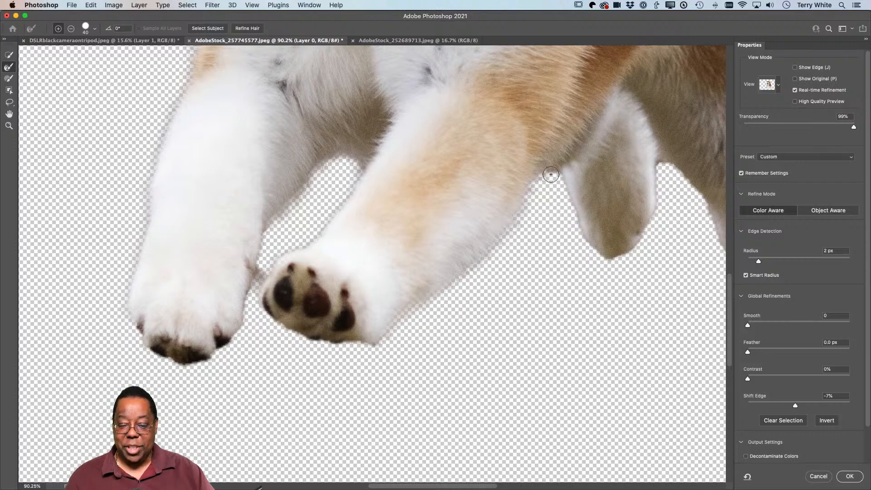
Refine the fur edges of the hind legs and up along the dog's back to the tail
{"action": "mouse_move", "coordinate": [565, 194]}
{"action": "left_mouse_down"}
{"action": "mouse_move", "coordinate": [590, 252]}
{"action": "mouse_move", "coordinate": [618, 259]}
{"action": "mouse_move", "coordinate": [650, 222]}
{"action": "mouse_move", "coordinate": [657, 167]}
{"action": "mouse_move", "coordinate": [462, 202]}
{"action": "mouse_move", "coordinate": [285, 198]}
{"action": "left_mouse_up"}
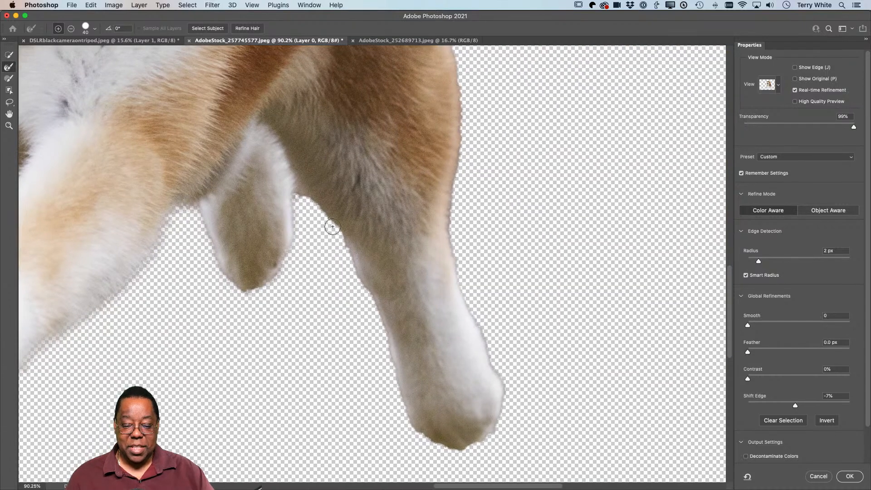
{"action": "mouse_move", "coordinate": [366, 300]}
{"action": "left_mouse_down"}
{"action": "mouse_move", "coordinate": [397, 418]}
{"action": "mouse_move", "coordinate": [422, 451]}
{"action": "mouse_move", "coordinate": [487, 438]}
{"action": "mouse_move", "coordinate": [508, 410]}
{"action": "mouse_move", "coordinate": [450, 231]}
{"action": "mouse_move", "coordinate": [463, 106]}
{"action": "mouse_move", "coordinate": [463, 149]}
{"action": "left_mouse_up"}
{"action": "left_click_drag", "start_coordinate": [420, 210], "coordinate": [397, 412]}
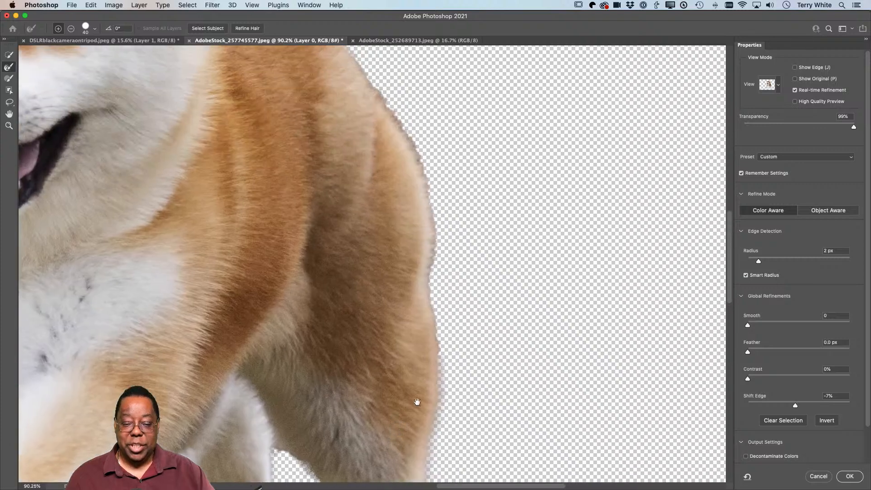
{"action": "mouse_move", "coordinate": [446, 394]}
{"action": "left_mouse_down"}
{"action": "mouse_move", "coordinate": [440, 248]}
{"action": "mouse_move", "coordinate": [409, 146]}
{"action": "mouse_move", "coordinate": [367, 86]}
{"action": "left_mouse_up"}
{"action": "left_click_drag", "start_coordinate": [409, 275], "coordinate": [440, 489]}
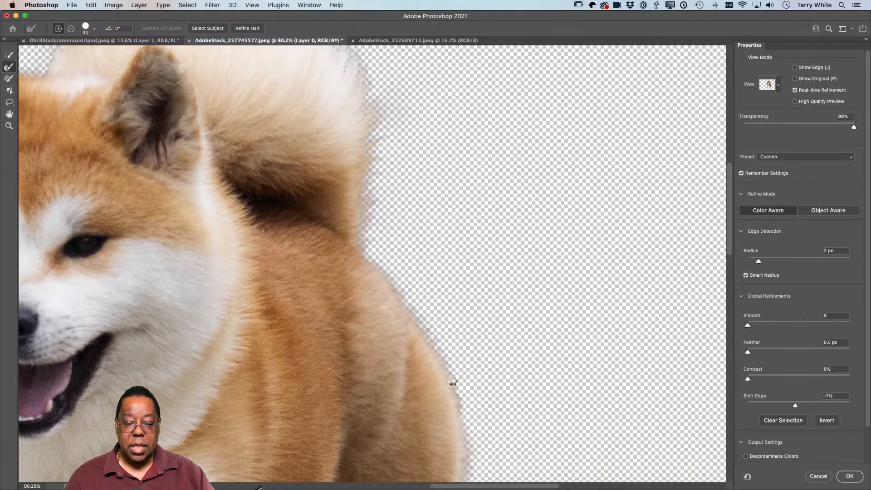
{"action": "left_click_drag", "start_coordinate": [457, 347], "coordinate": [585, 489]}
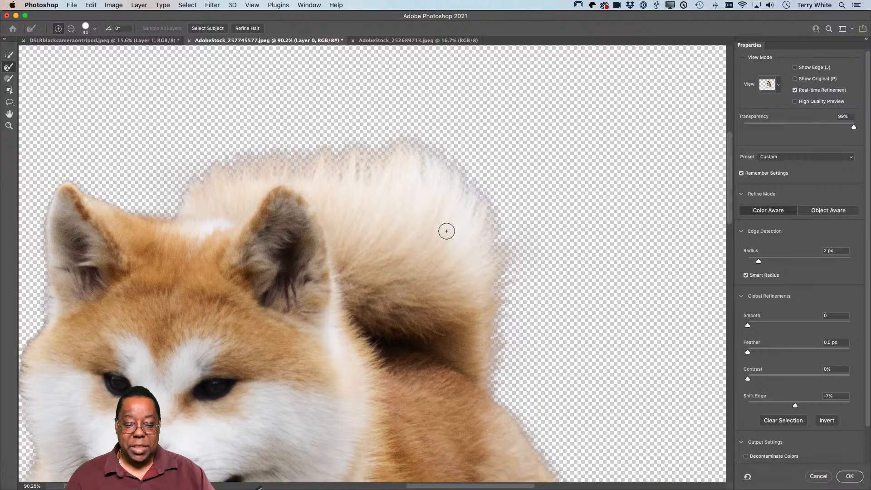
{"action": "left_click_drag", "start_coordinate": [376, 315], "coordinate": [463, 163]}
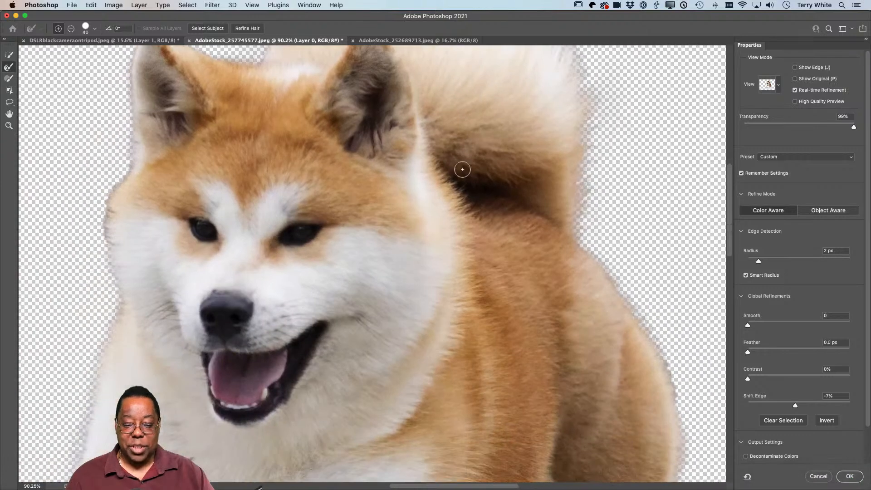
Switch the view mode to Black & White and inspect the mask edge around the head and tail
{"action": "left_click", "coordinate": [778, 83]}
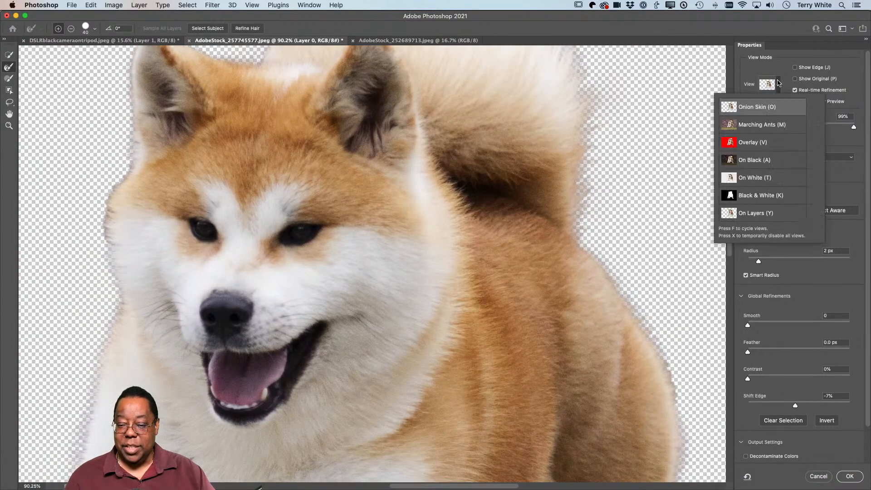
{"action": "left_click", "coordinate": [746, 196]}
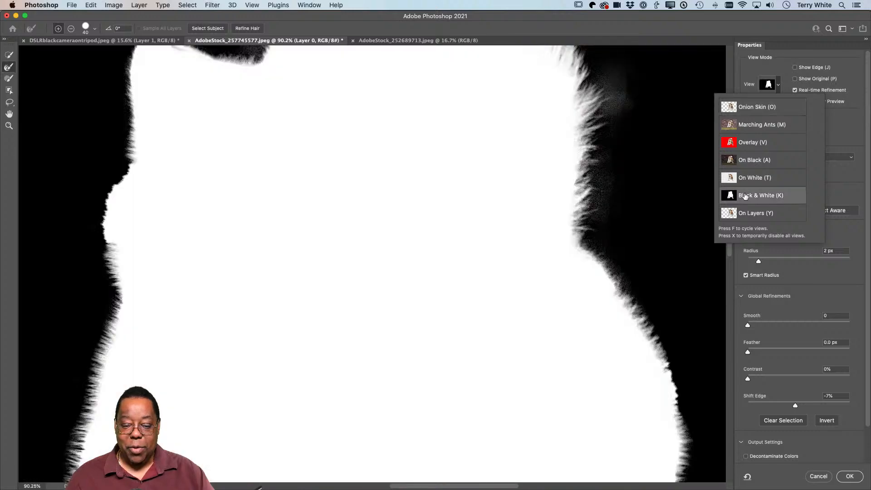
{"action": "left_click_drag", "start_coordinate": [642, 283], "coordinate": [651, 295]}
{"action": "mouse_move", "coordinate": [237, 187]}
{"action": "left_mouse_down"}
{"action": "mouse_move", "coordinate": [260, 180]}
{"action": "mouse_move", "coordinate": [230, 205]}
{"action": "mouse_move", "coordinate": [199, 196]}
{"action": "mouse_move", "coordinate": [161, 162]}
{"action": "left_mouse_up"}
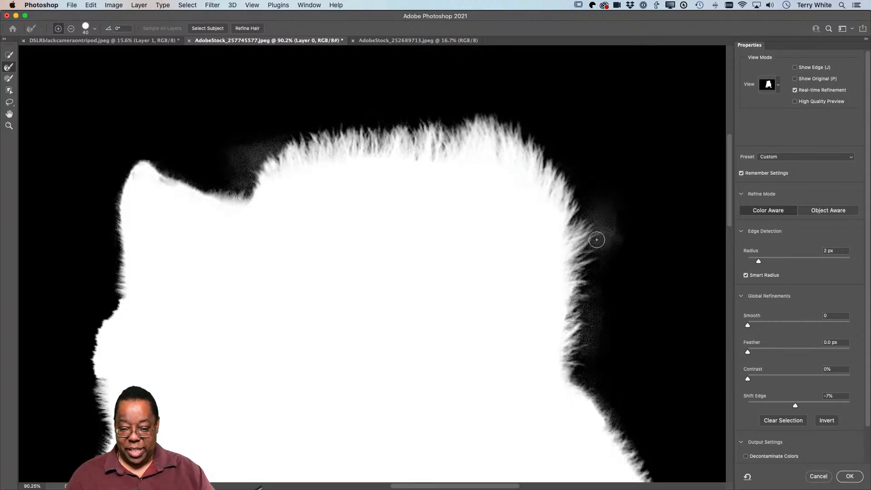
{"action": "mouse_move", "coordinate": [571, 212]}
{"action": "left_mouse_down"}
{"action": "mouse_move", "coordinate": [581, 237]}
{"action": "mouse_move", "coordinate": [584, 359]}
{"action": "left_mouse_up"}
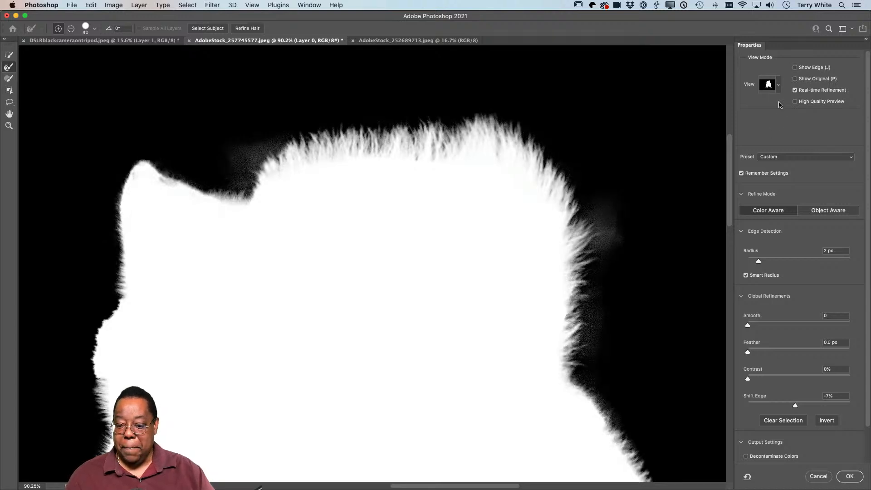
Try Decontaminate Colors in the output settings and turn it off again
{"action": "scroll", "coordinate": [769, 269], "scroll_direction": "down", "scroll_amount": 2}
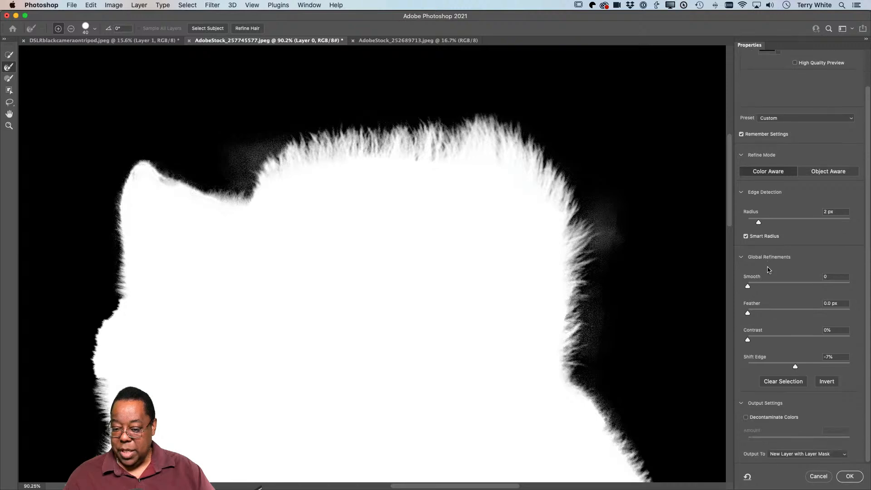
{"action": "left_click", "coordinate": [763, 421]}
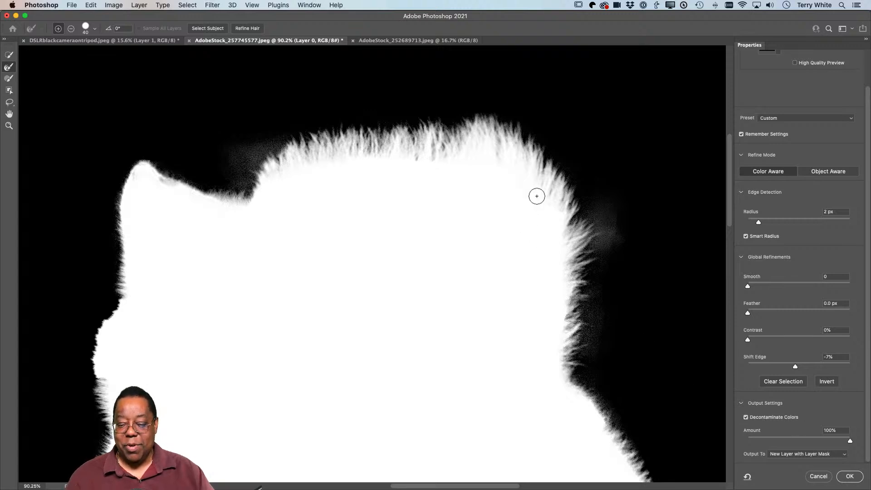
{"action": "left_click", "coordinate": [750, 417]}
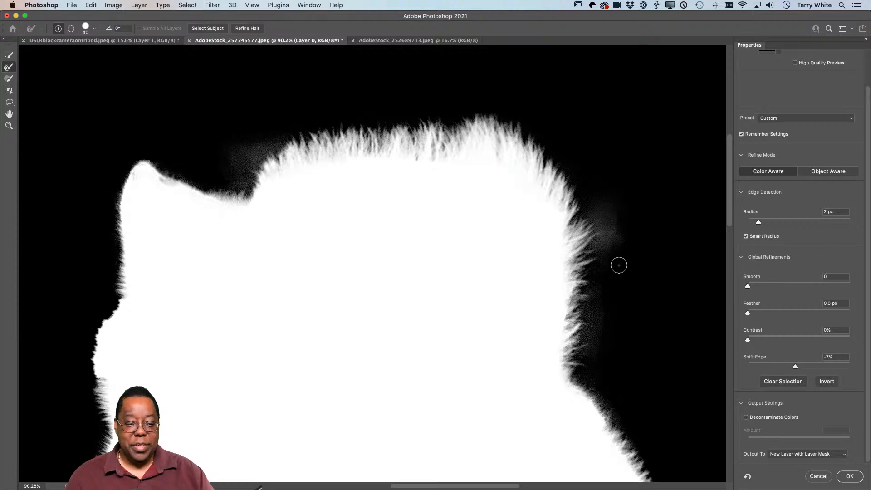
With the Brush tool at size 40, subtract the grey haze beside the tail and between the ear and tail from the mask
{"action": "left_click", "coordinate": [8, 79]}
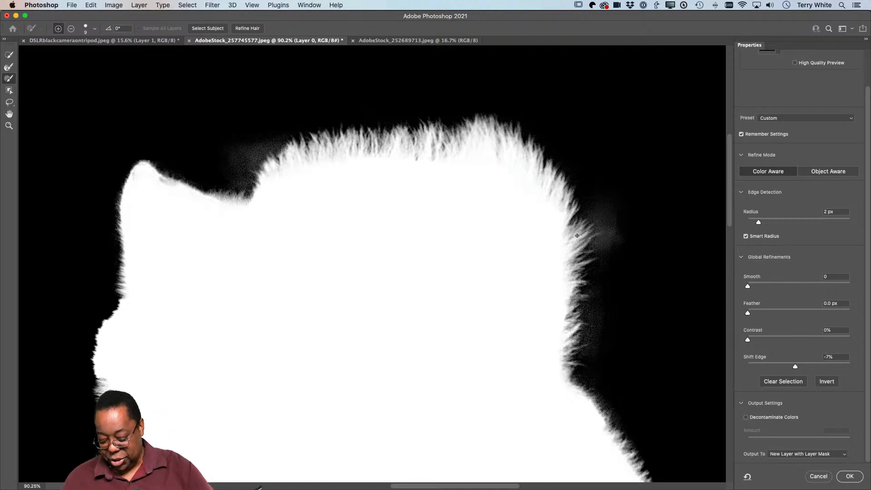
{"action": "key", "text": "bracketright"}
{"action": "key", "text": "bracketright"}
{"action": "key", "text": "bracketright"}
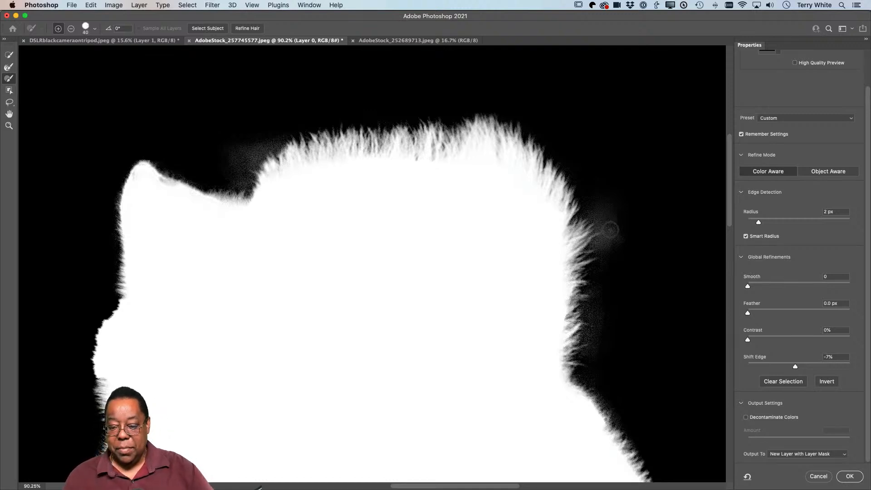
{"action": "left_click_drag", "start_coordinate": [610, 230], "coordinate": [601, 210]}
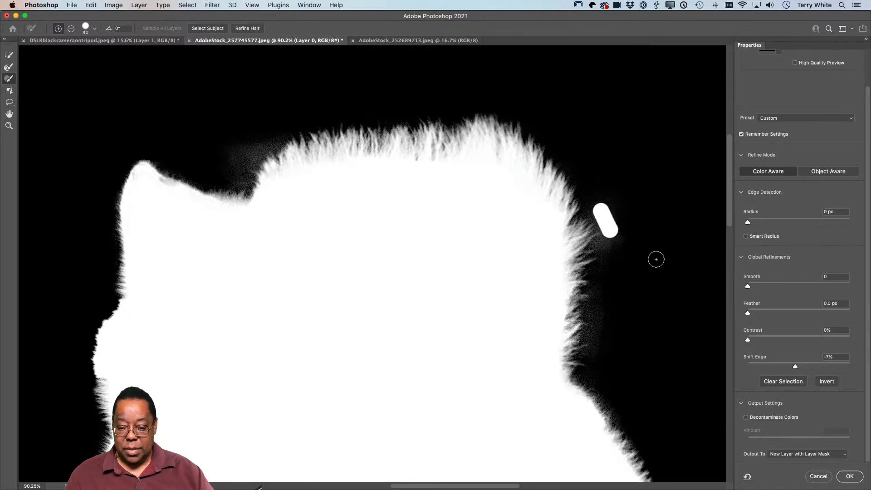
{"action": "key", "text": "super+z"}
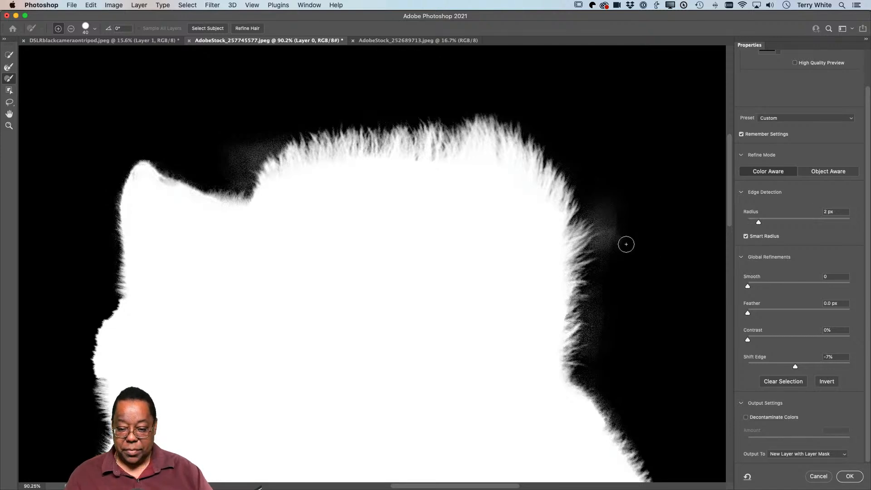
{"action": "mouse_move", "coordinate": [613, 241]}
{"action": "left_mouse_down"}
{"action": "mouse_move", "coordinate": [613, 206]}
{"action": "mouse_move", "coordinate": [610, 256]}
{"action": "mouse_move", "coordinate": [609, 229]}
{"action": "mouse_move", "coordinate": [596, 207]}
{"action": "mouse_move", "coordinate": [605, 249]}
{"action": "mouse_move", "coordinate": [589, 205]}
{"action": "mouse_move", "coordinate": [611, 220]}
{"action": "left_mouse_up"}
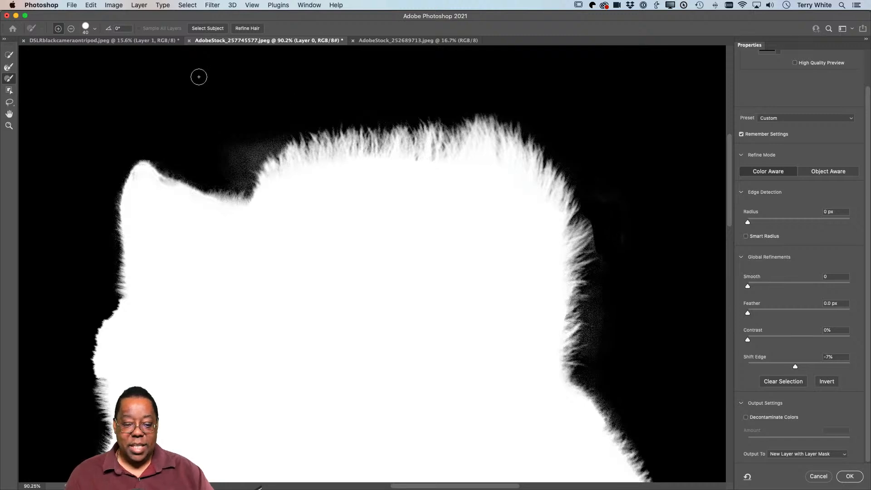
{"action": "mouse_move", "coordinate": [265, 133]}
{"action": "left_mouse_down"}
{"action": "mouse_move", "coordinate": [248, 159]}
{"action": "mouse_move", "coordinate": [230, 165]}
{"action": "mouse_move", "coordinate": [271, 137]}
{"action": "mouse_move", "coordinate": [242, 173]}
{"action": "mouse_move", "coordinate": [279, 136]}
{"action": "left_mouse_up"}
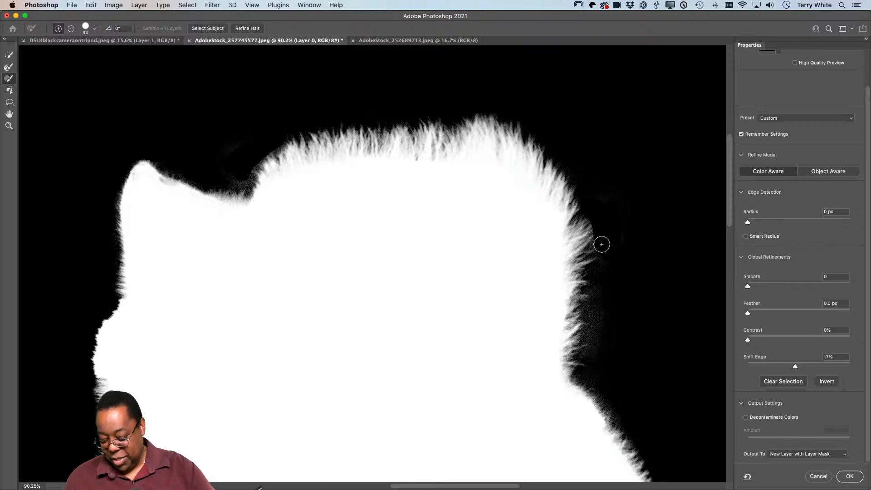
Reduce the brush to size 20 and subtract the remaining haze close to the tail's outer fur
{"action": "key", "text": "bracketleft"}
{"action": "key", "text": "bracketleft"}
{"action": "key", "text": "alt"}
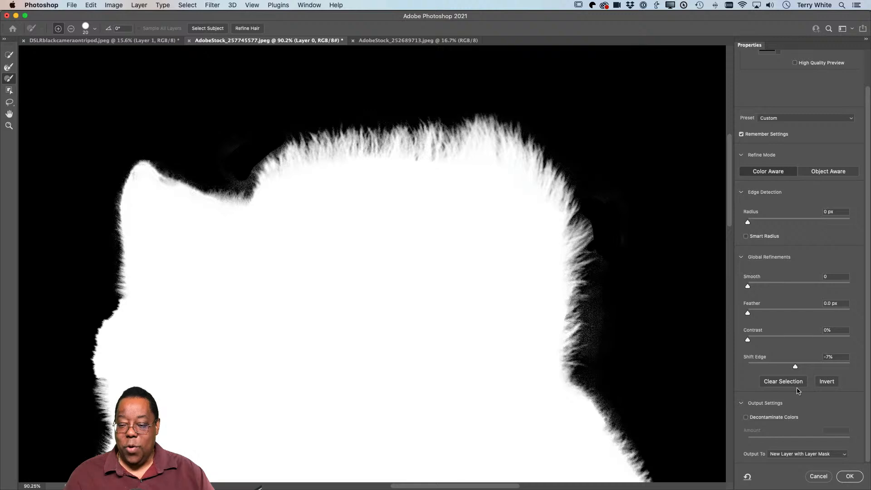
Enable Smart Radius, set the edge detection radius to 3 px, and output the selection as a new layer with layer mask
{"action": "left_click", "coordinate": [755, 237]}
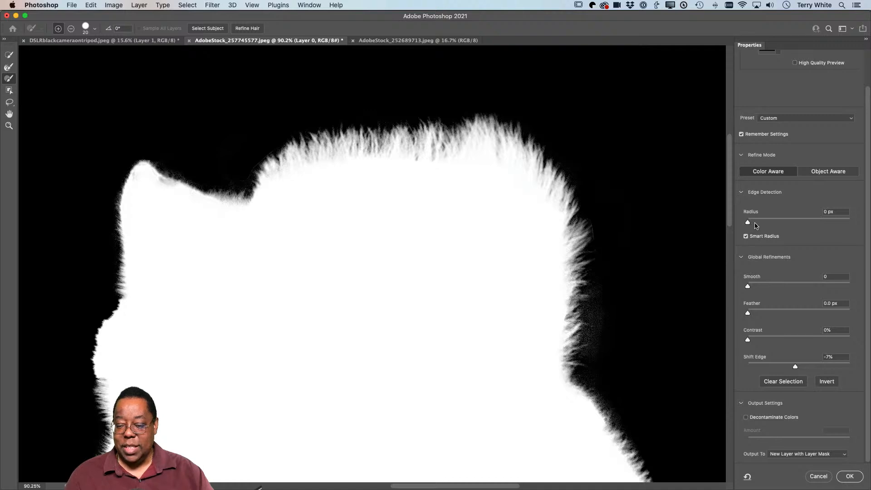
{"action": "left_click_drag", "start_coordinate": [750, 223], "coordinate": [762, 223]}
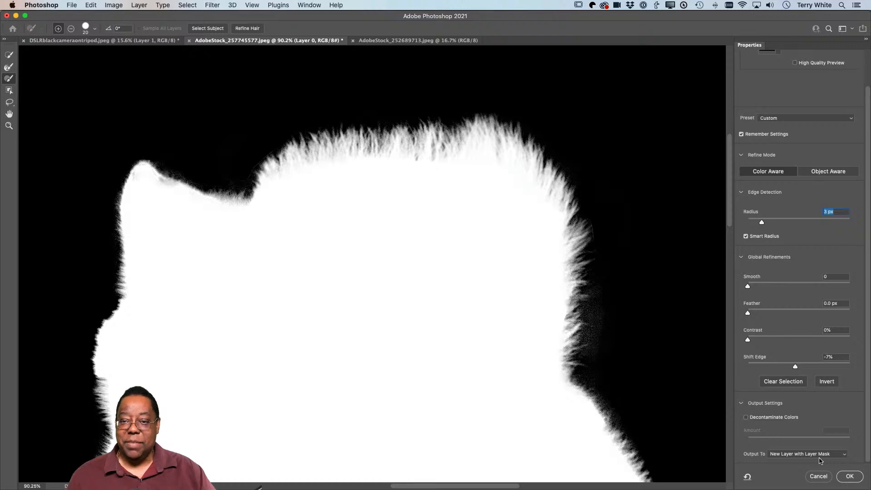
{"action": "left_click", "coordinate": [850, 476]}
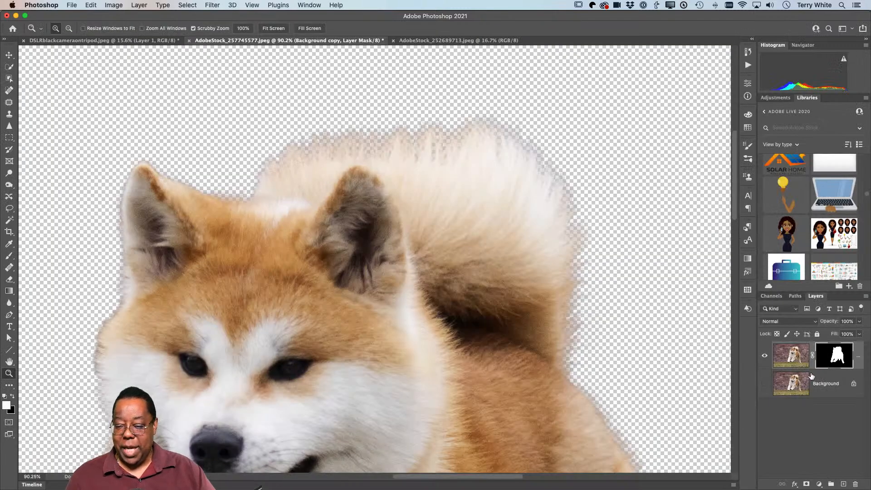
Place the library image "Morning light in beautiful jungle garden" between the masked dog layer and the Background layer
{"action": "scroll", "coordinate": [822, 260], "scroll_direction": "down", "scroll_amount": 1}
{"action": "scroll", "coordinate": [821, 260], "scroll_direction": "down", "scroll_amount": 3}
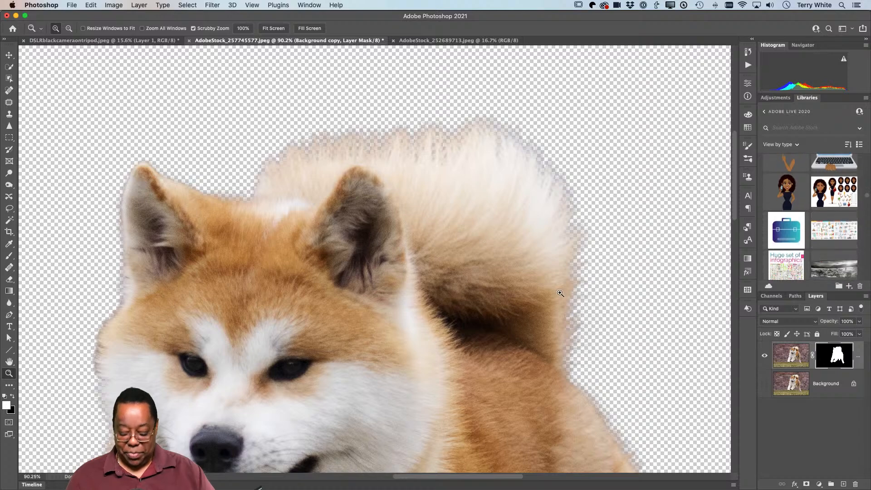
{"action": "key", "text": "super+0"}
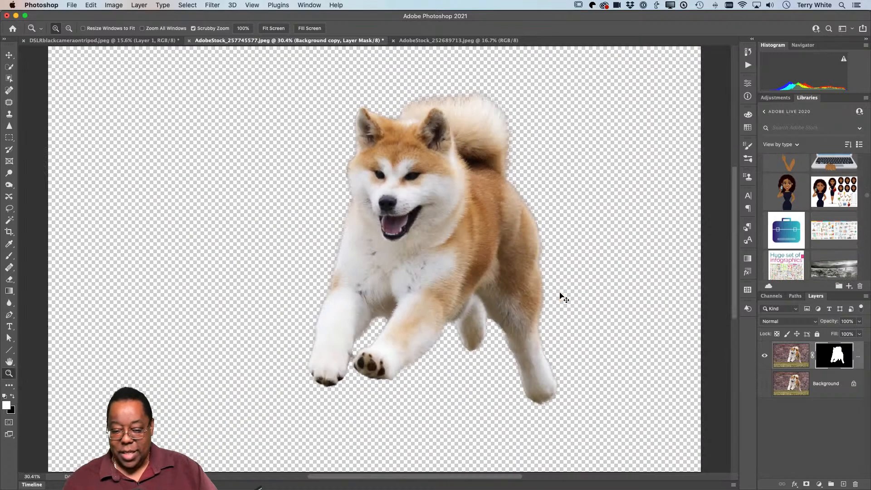
{"action": "scroll", "coordinate": [837, 263], "scroll_direction": "down", "scroll_amount": 12}
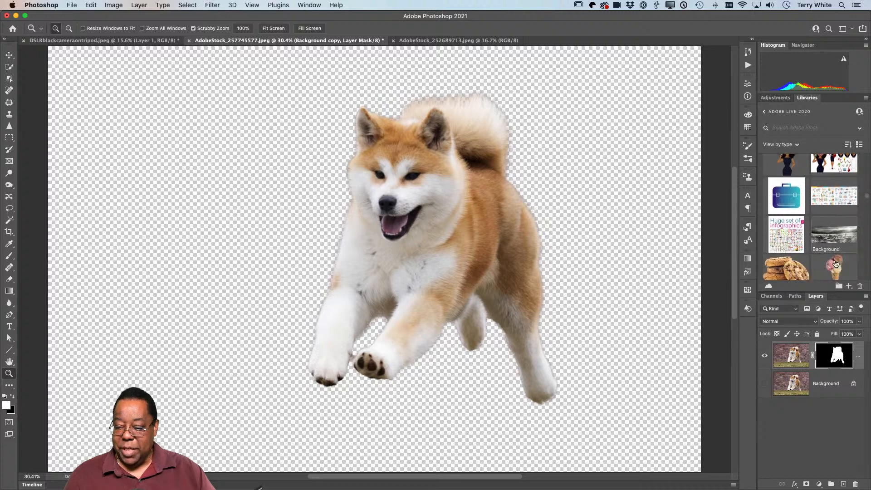
{"action": "scroll", "coordinate": [836, 262], "scroll_direction": "down", "scroll_amount": 10}
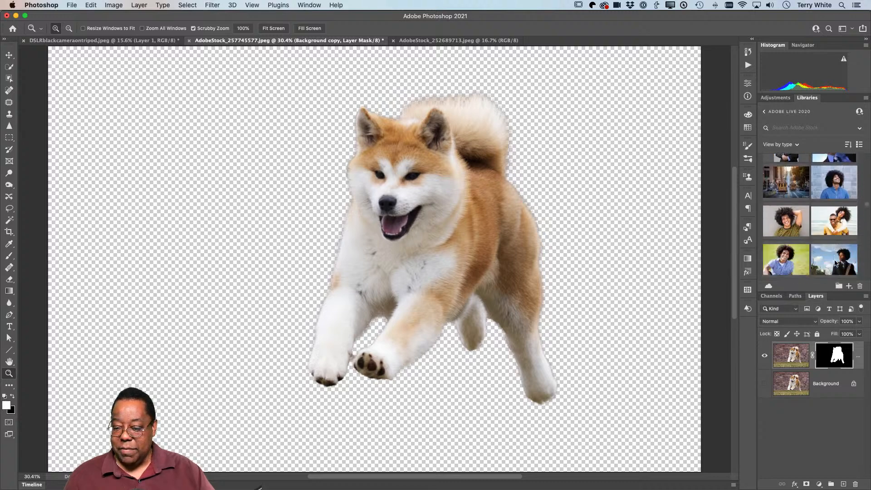
{"action": "scroll", "coordinate": [836, 262], "scroll_direction": "down", "scroll_amount": 10}
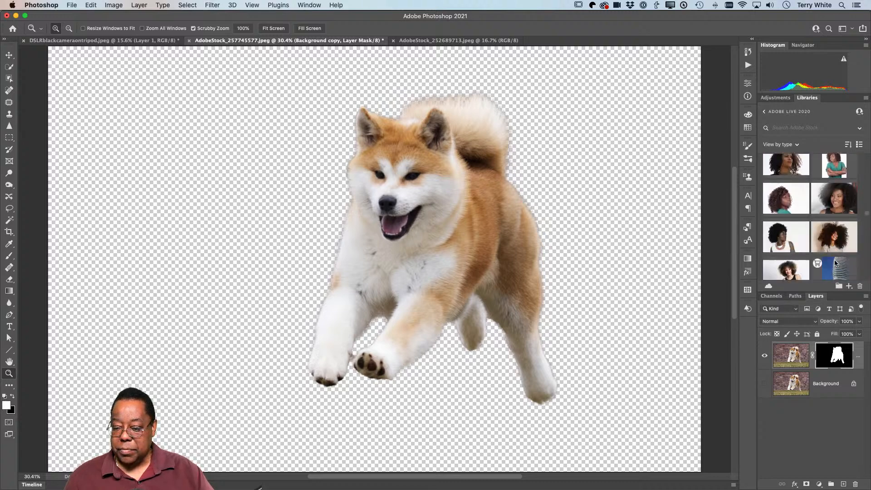
{"action": "scroll", "coordinate": [836, 262], "scroll_direction": "up", "scroll_amount": 1}
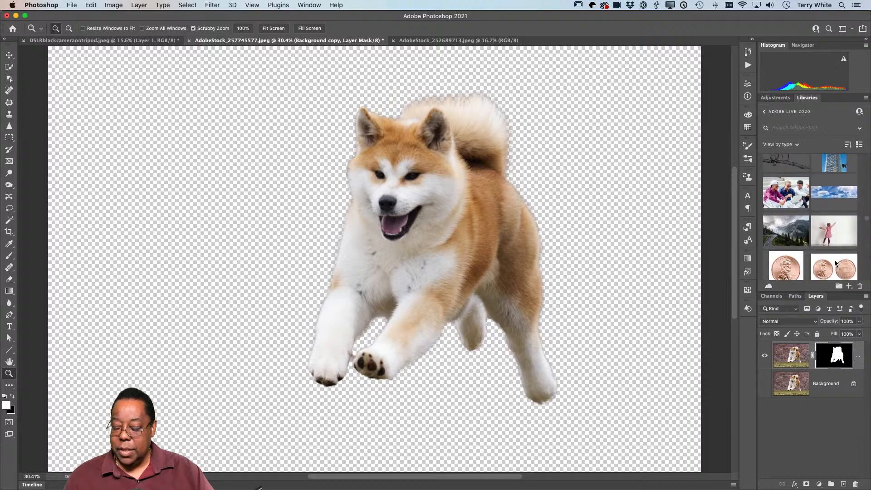
{"action": "scroll", "coordinate": [837, 262], "scroll_direction": "down", "scroll_amount": 6}
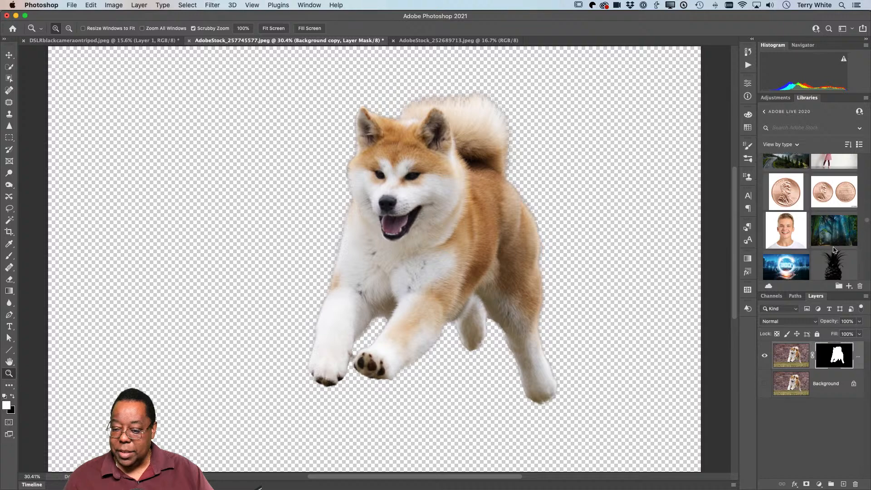
{"action": "left_click_drag", "start_coordinate": [834, 225], "coordinate": [825, 374]}
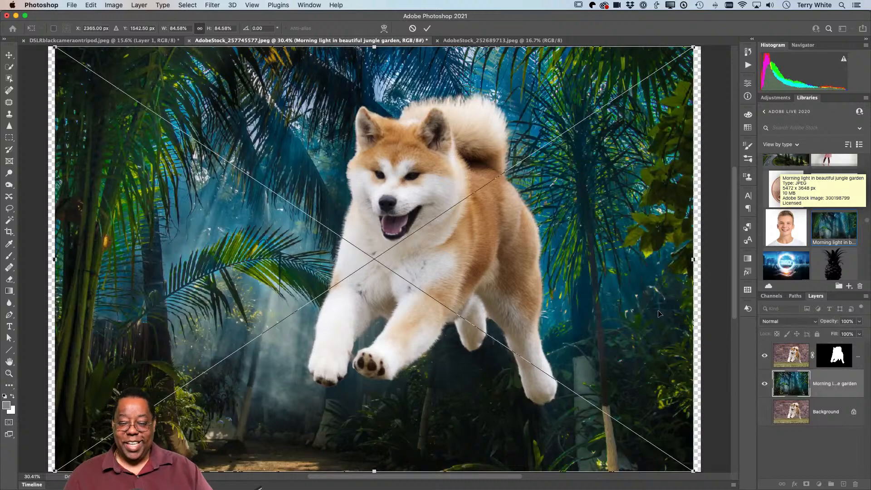
Scale the placed jungle image from its centre to 89.51% so it covers the whole canvas, and commit the placement
{"action": "left_click_drag", "start_coordinate": [695, 46], "coordinate": [716, 34]}
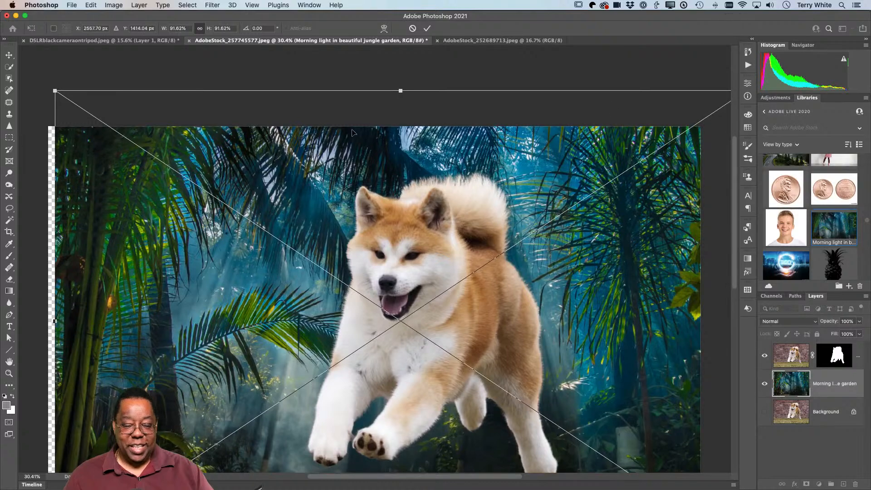
{"action": "key", "text": "super+z"}
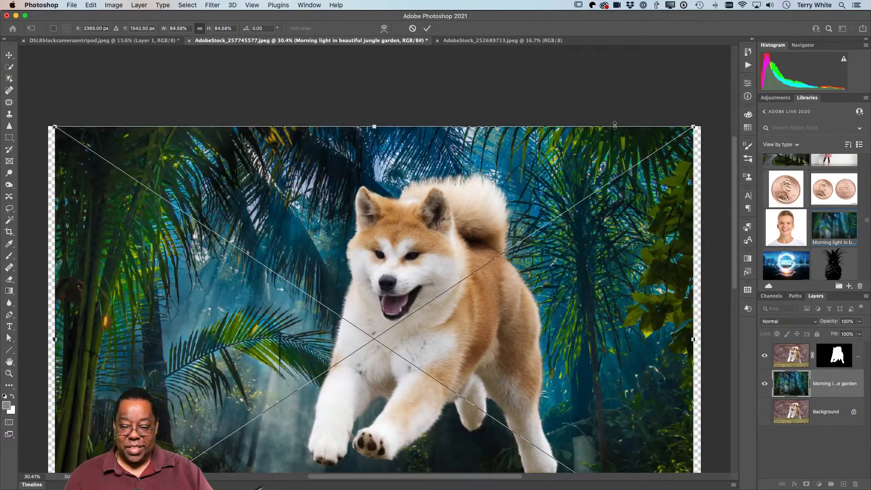
{"action": "left_click_drag", "start_coordinate": [694, 125], "coordinate": [712, 121]}
{"action": "scroll", "coordinate": [634, 218], "scroll_direction": "down", "scroll_amount": 3}
{"action": "scroll", "coordinate": [634, 217], "scroll_direction": "down", "scroll_amount": 2}
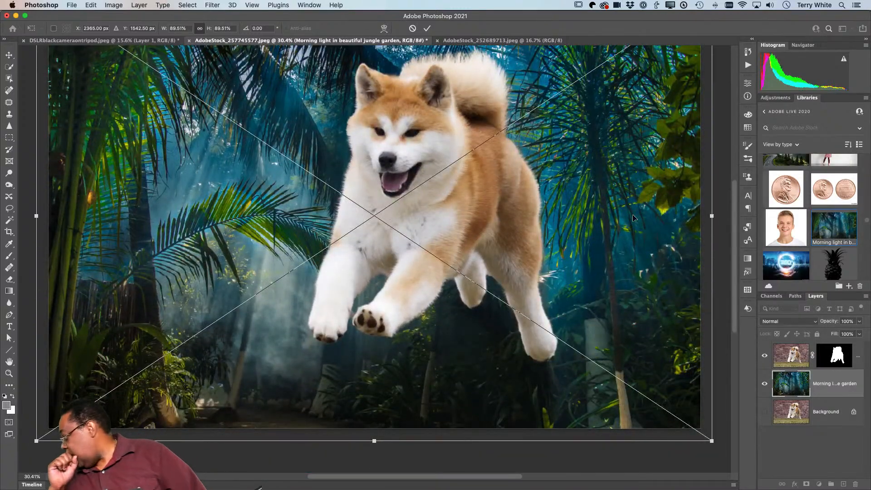
{"action": "key", "text": "z"}
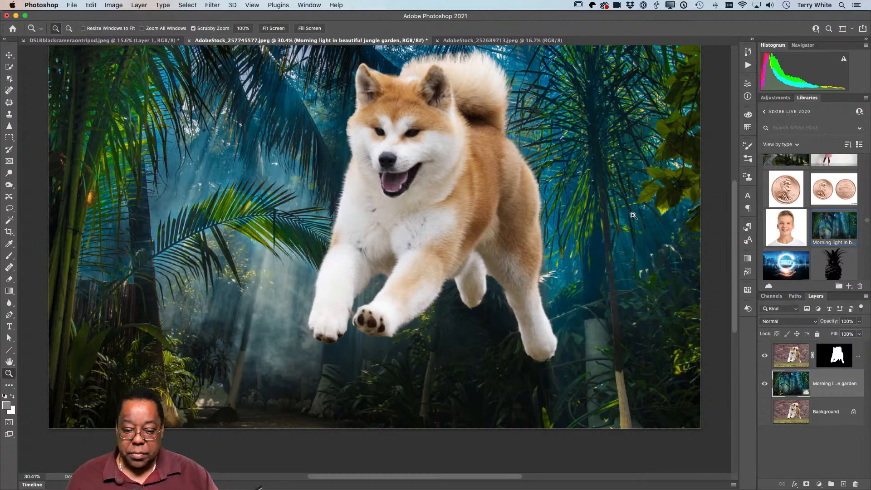
Move the masked dog layer down and slightly left over the jungle background, and inspect the fur edge around the head and tail
{"action": "left_click", "coordinate": [793, 359]}
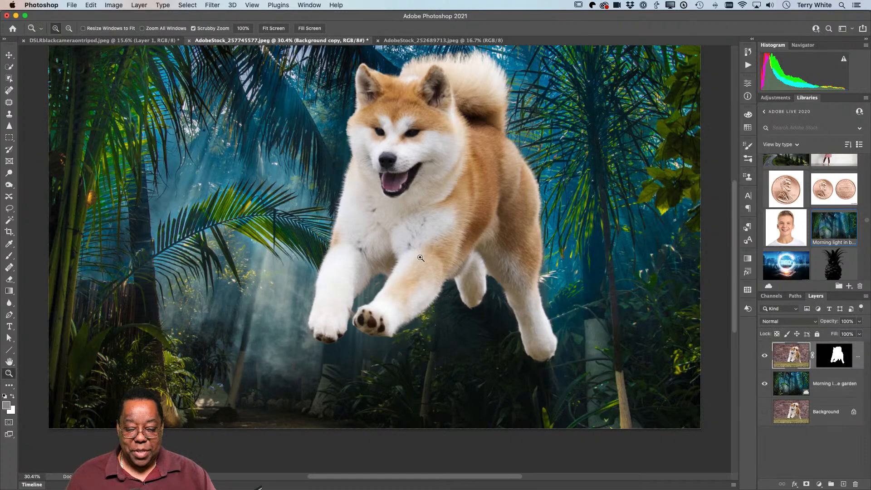
{"action": "left_click", "coordinate": [6, 57]}
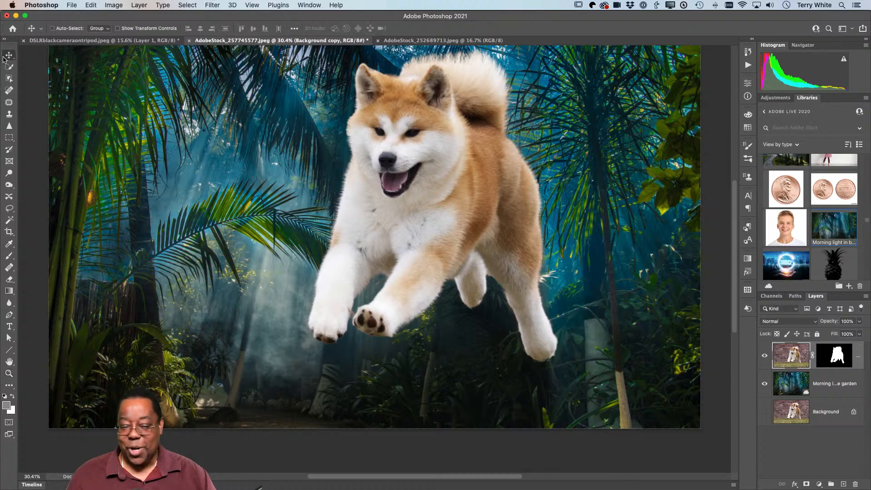
{"action": "left_click_drag", "start_coordinate": [445, 207], "coordinate": [434, 257]}
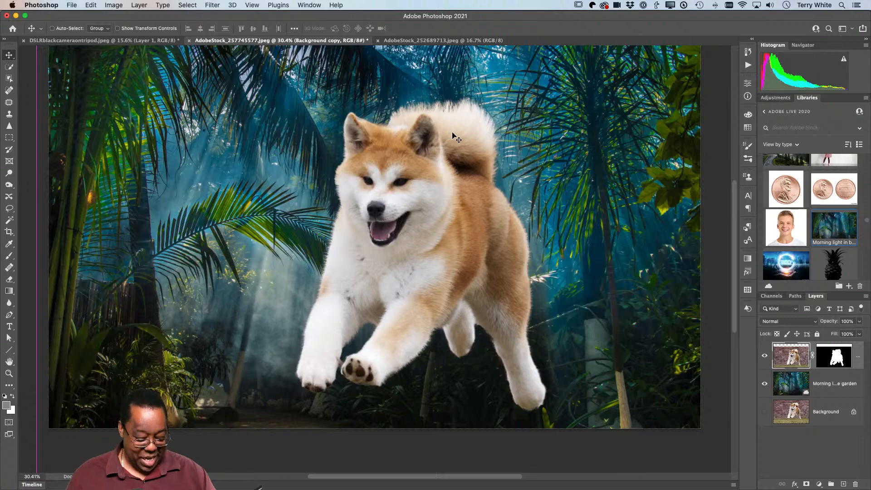
{"action": "key", "text": "z"}
{"action": "left_click_drag", "start_coordinate": [417, 99], "coordinate": [454, 100]}
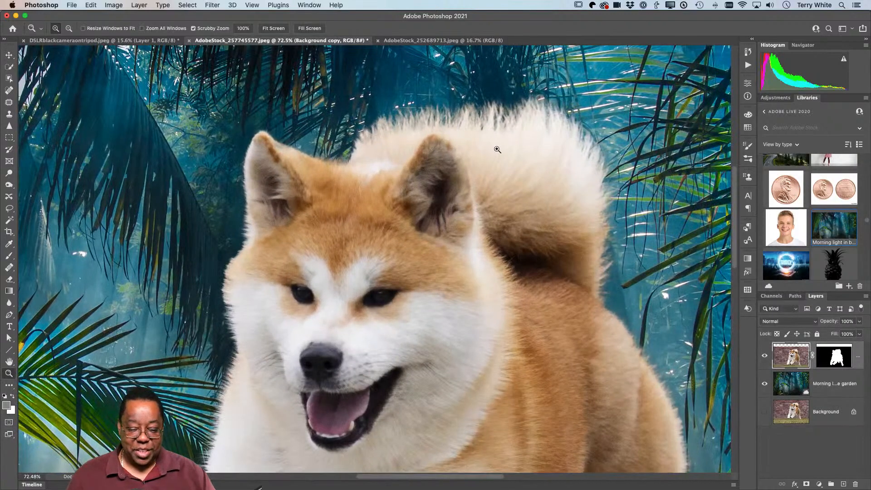
{"action": "key", "text": "super+0"}
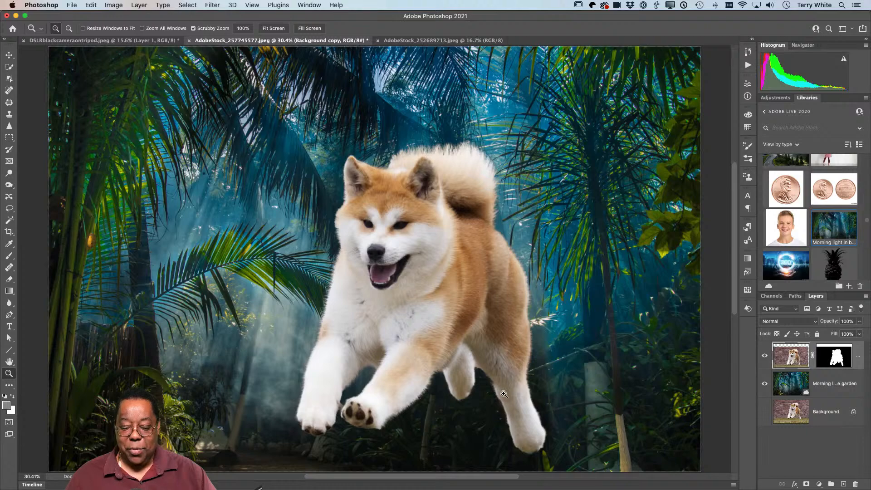
Switch to the AdobeStock_252689713.jpeg photo and show its document properties, extended far enough to include all the Quick Actions
{"action": "left_click", "coordinate": [453, 41]}
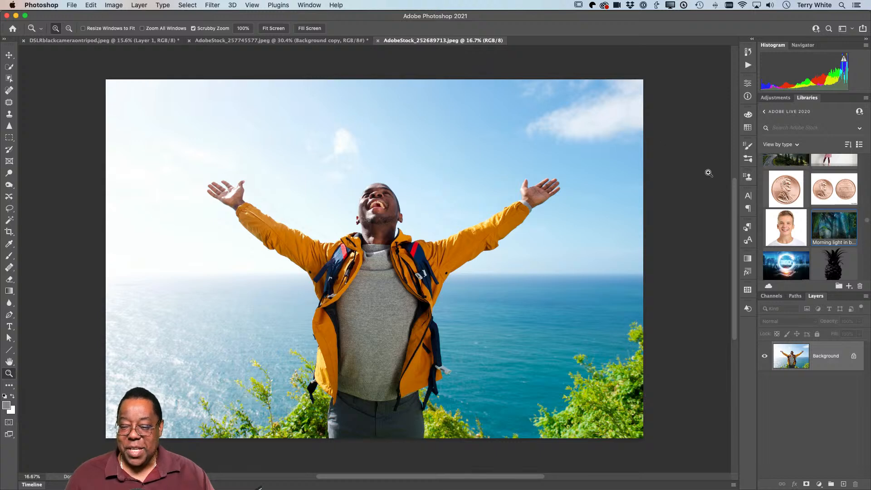
{"action": "left_click", "coordinate": [746, 84]}
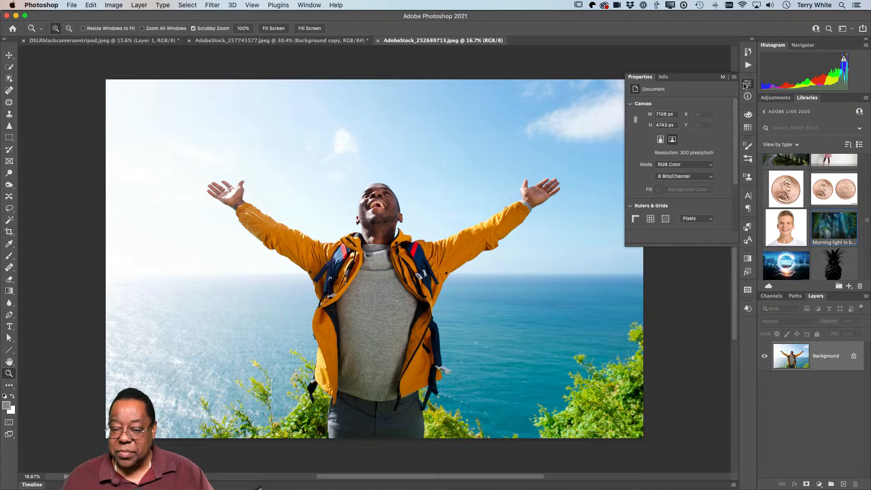
{"action": "left_click_drag", "start_coordinate": [667, 245], "coordinate": [666, 326]}
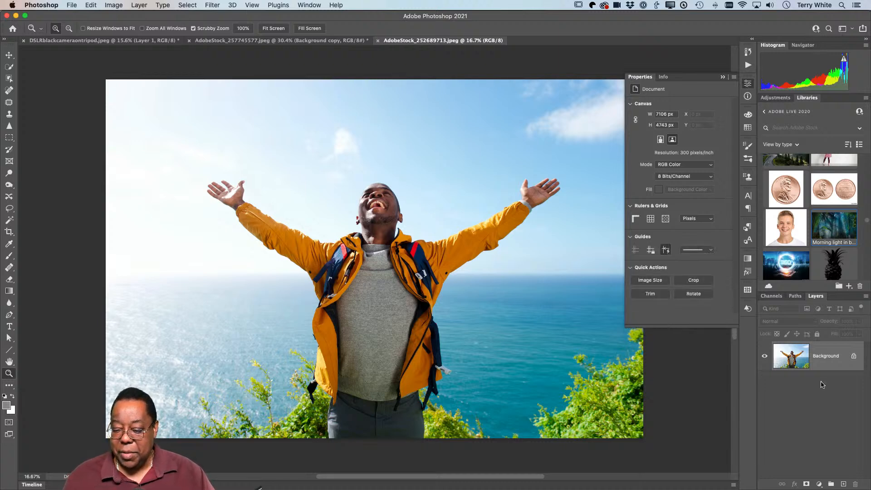
Unlock the Background layer into a regular layer and undo the conversion
{"action": "left_click", "coordinate": [853, 356]}
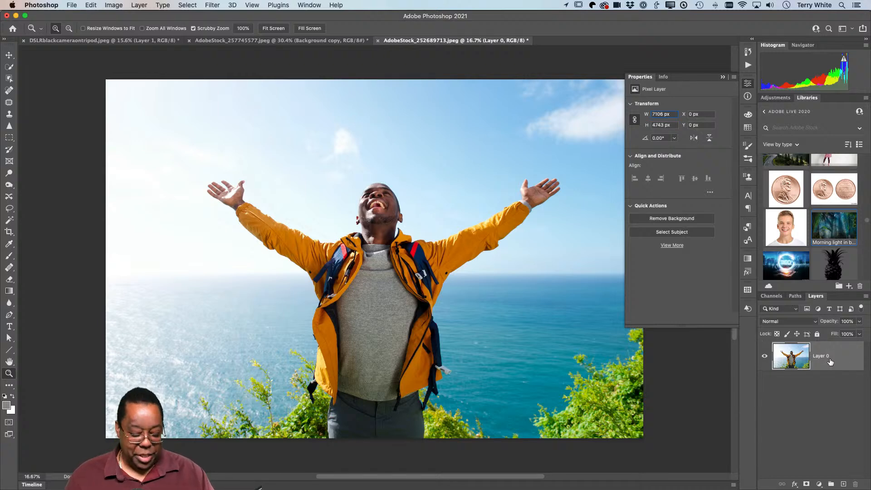
{"action": "key", "text": "super+z"}
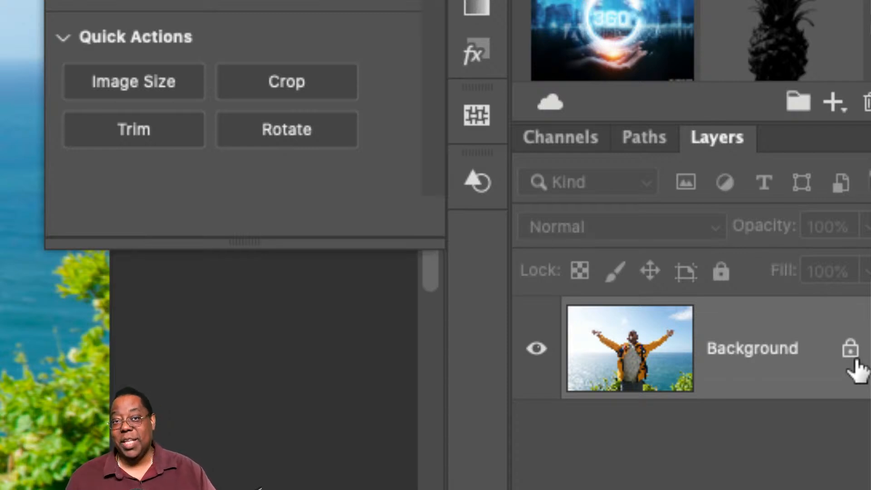
Unlock the Background layer into a regular layer and mask out the sky and sea with the Remove Background quick action
{"action": "left_click_drag", "start_coordinate": [852, 358], "coordinate": [855, 361]}
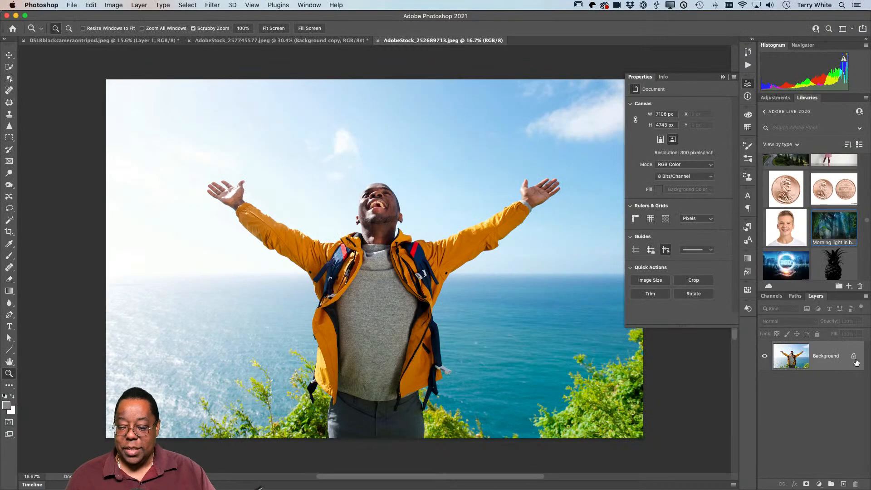
{"action": "left_click", "coordinate": [855, 358]}
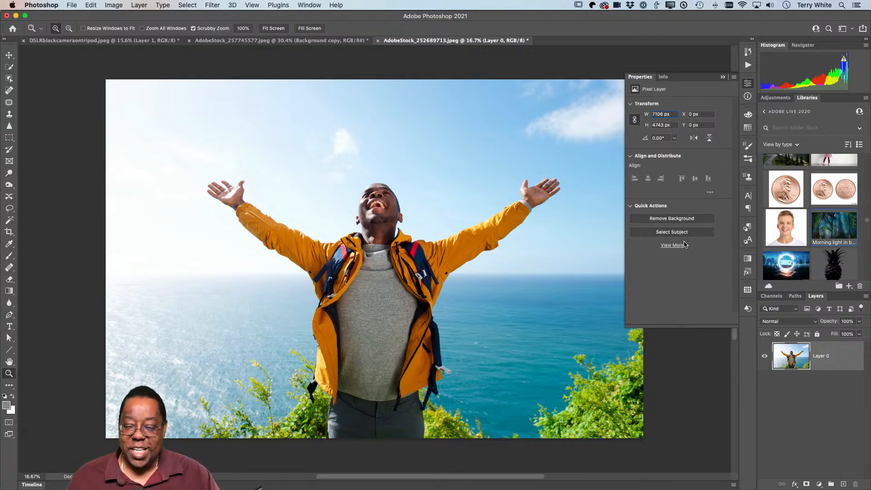
{"action": "key", "text": "alt"}
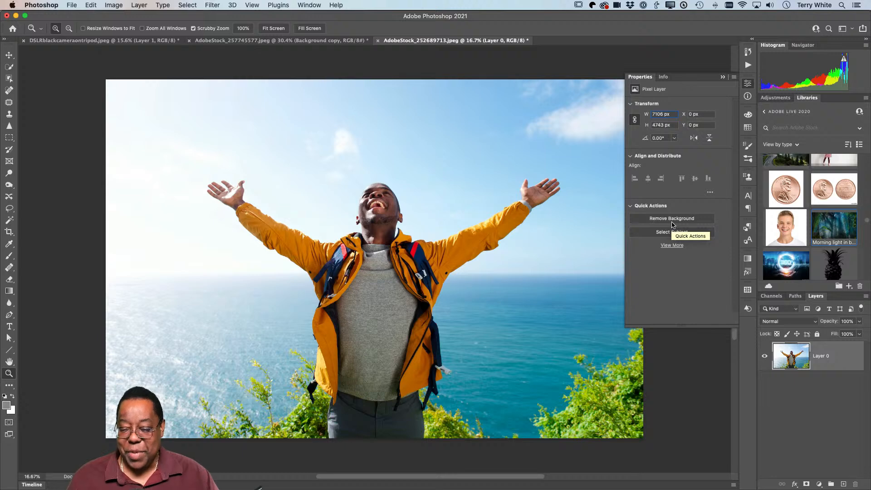
{"action": "left_click", "coordinate": [672, 218]}
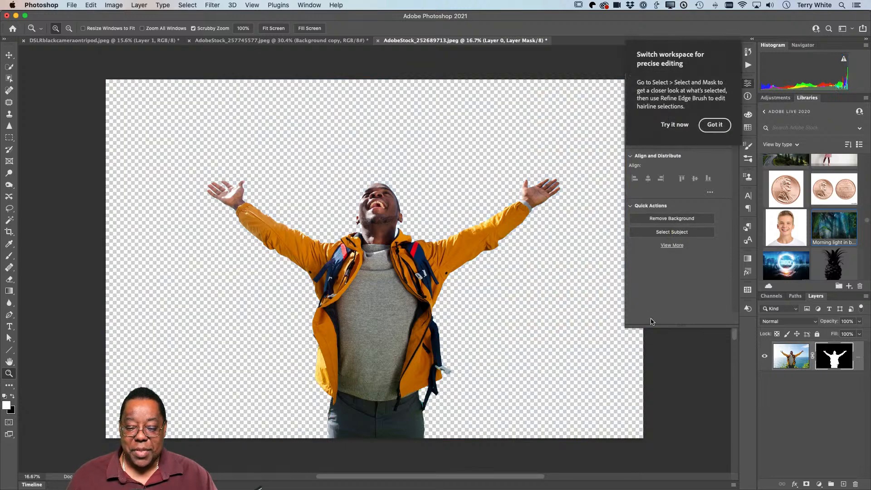
{"action": "left_click", "coordinate": [715, 125]}
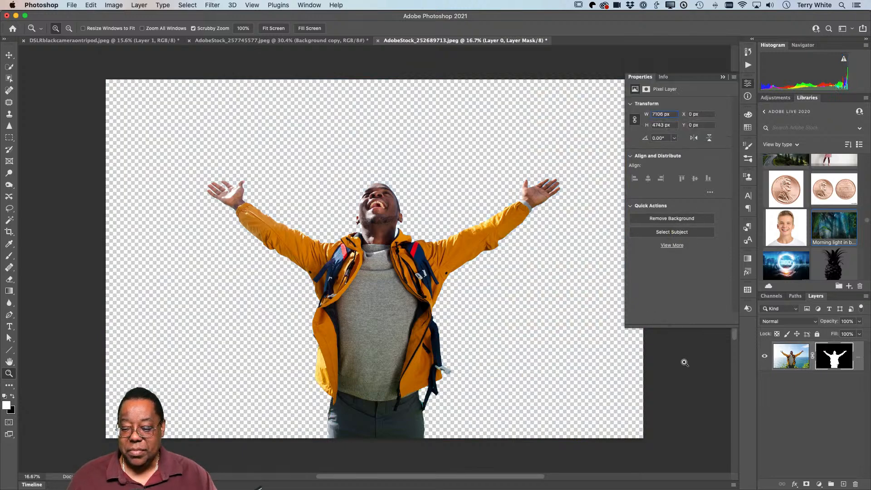
Target the layer mask, swap the foreground and background colours, and view the mask on its own before returning to the image
{"action": "left_click", "coordinate": [834, 363]}
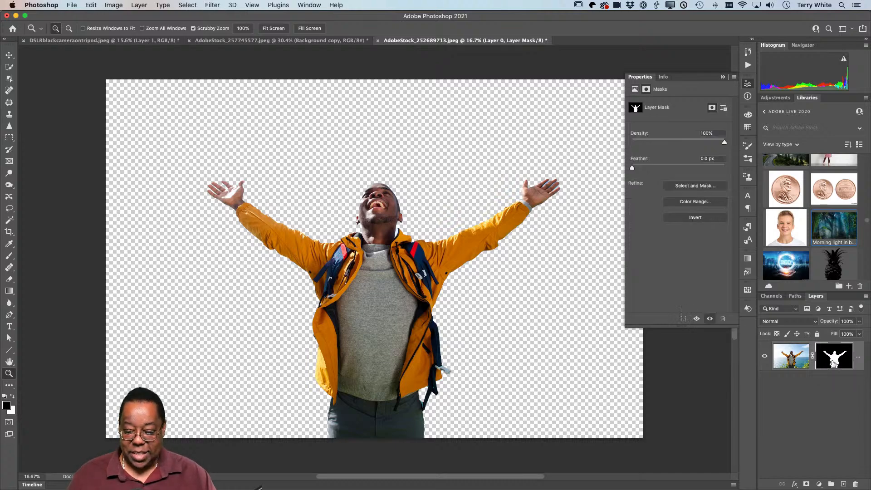
{"action": "key", "text": "x"}
{"action": "key", "text": "x"}
{"action": "key", "text": "x"}
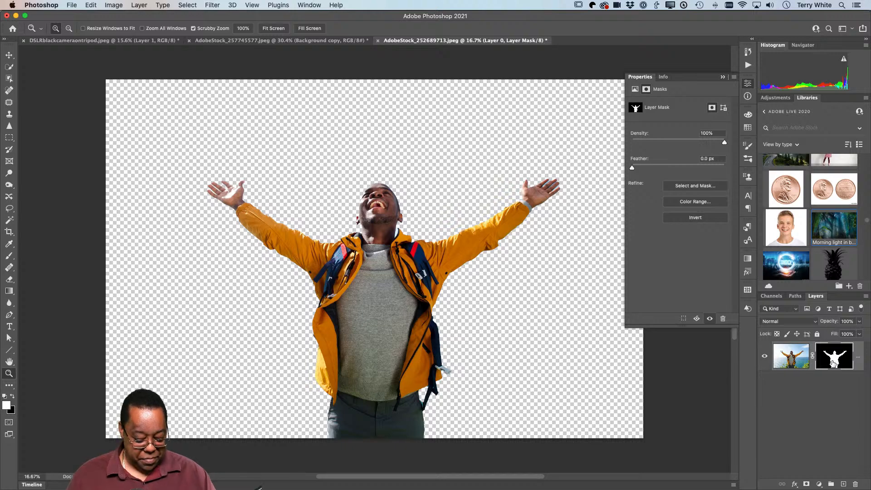
{"action": "left_click", "coordinate": [835, 363], "text": "alt"}
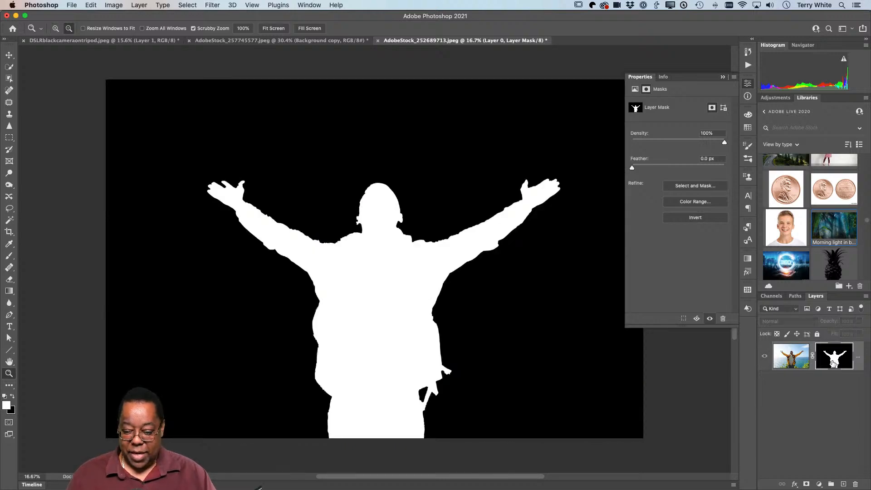
{"action": "left_click", "coordinate": [834, 364], "text": "alt"}
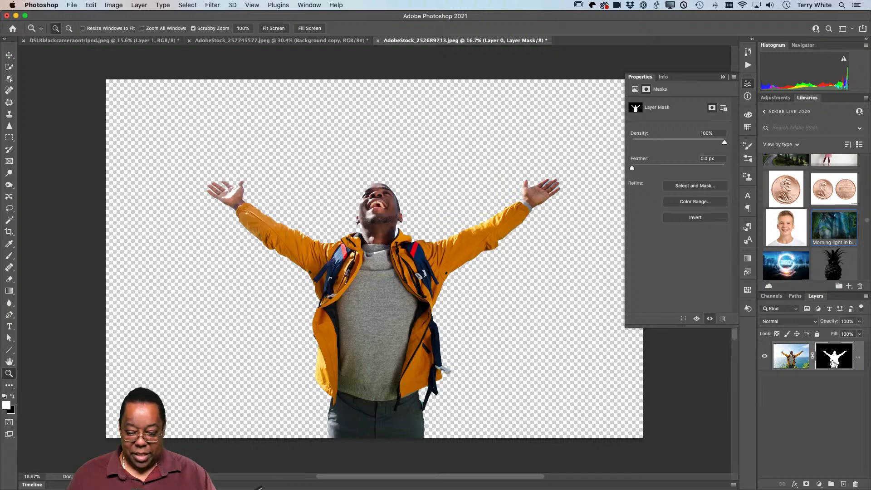
Compare the masked cutout with the original photo by repeatedly disabling and enabling the layer mask
{"action": "left_click", "coordinate": [834, 363], "text": "shift"}
{"action": "left_click", "coordinate": [834, 363], "text": "shift"}
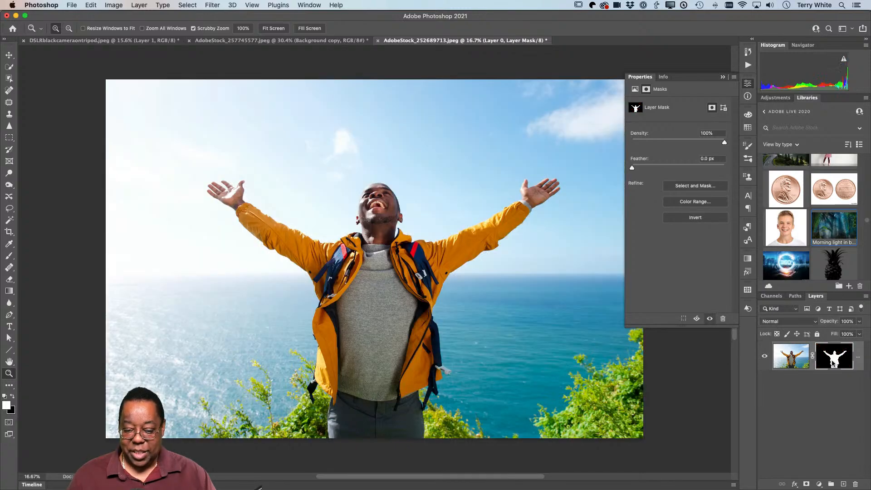
{"action": "left_click", "coordinate": [834, 363], "text": "shift"}
{"action": "left_click", "coordinate": [835, 363], "text": "shift"}
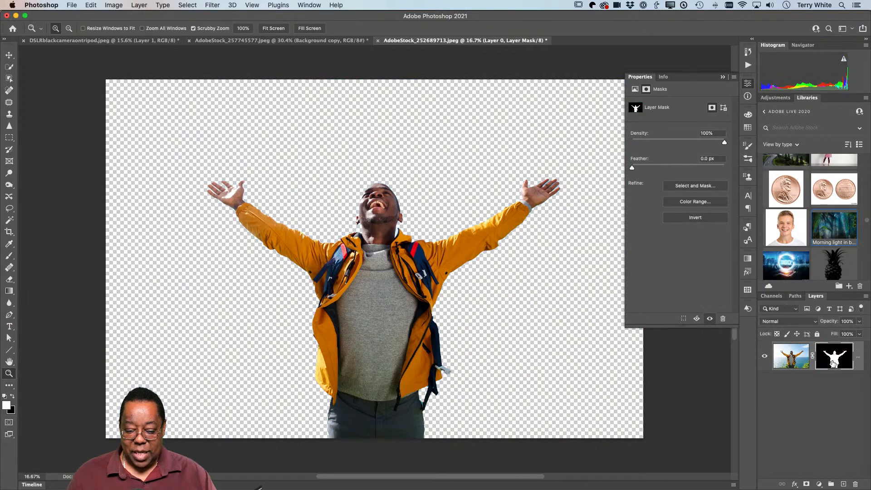
{"action": "left_click", "coordinate": [834, 363], "text": "shift"}
{"action": "left_click", "coordinate": [834, 363], "text": "shift"}
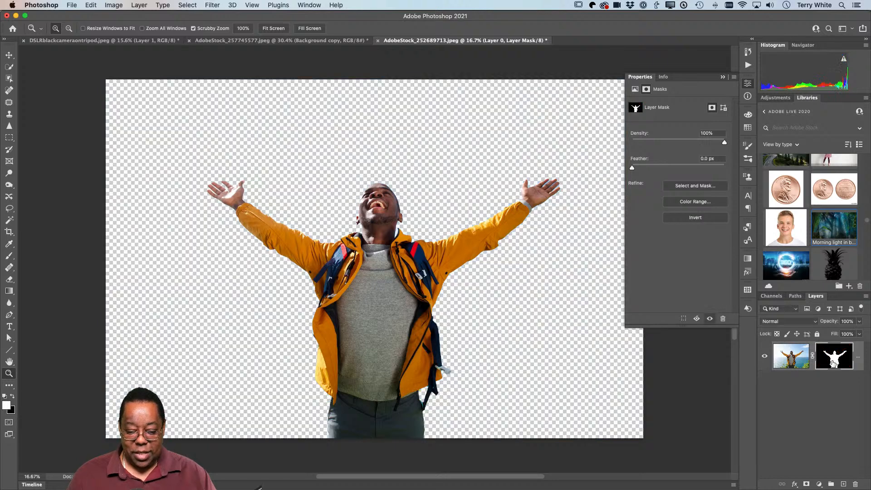
{"action": "left_click", "coordinate": [835, 363], "text": "shift"}
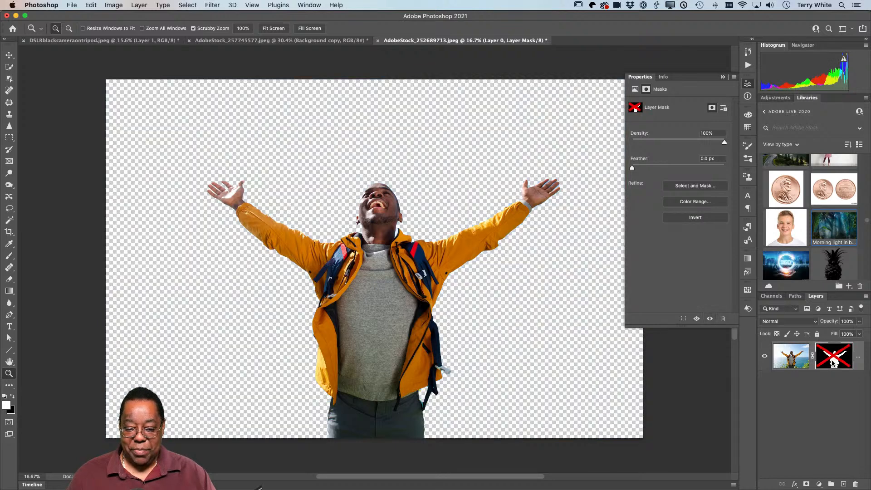
{"action": "left_click", "coordinate": [834, 363], "text": "shift"}
{"action": "left_click", "coordinate": [835, 363], "text": "shift"}
{"action": "left_click", "coordinate": [834, 363], "text": "shift"}
{"action": "left_click", "coordinate": [834, 364], "text": "shift"}
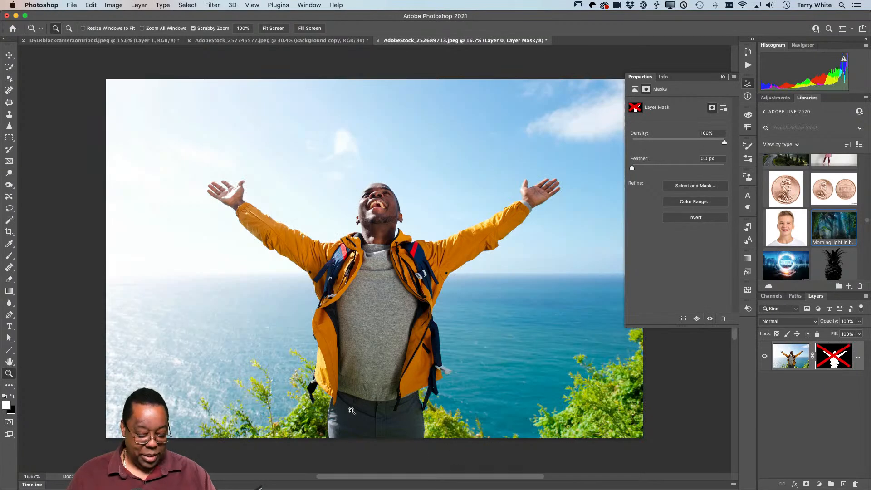
Examine the jacket's lower edge up close with the layer mask on and off to check for missing strap parts
{"action": "left_click_drag", "start_coordinate": [303, 391], "coordinate": [422, 367]}
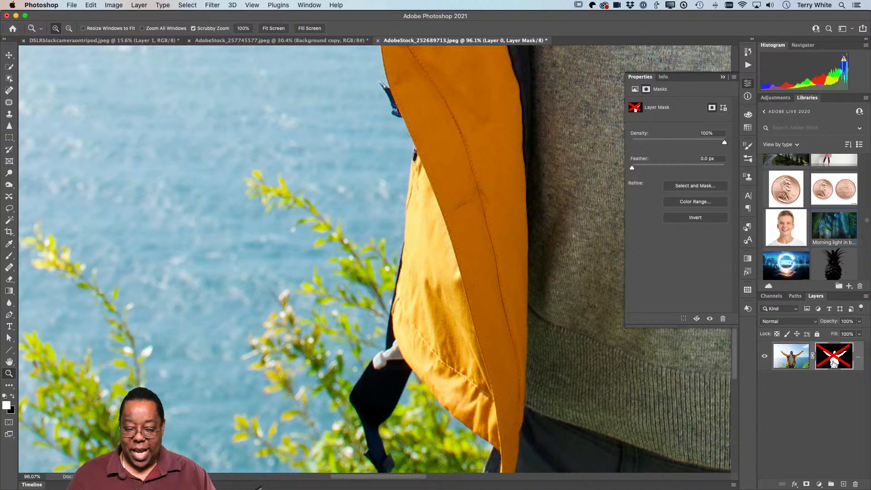
{"action": "left_click", "coordinate": [834, 364], "text": "shift"}
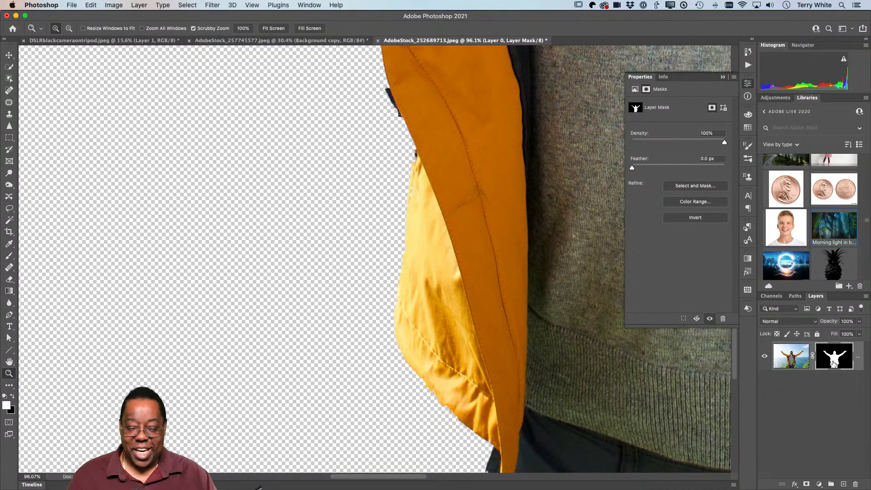
{"action": "left_click", "coordinate": [834, 363], "text": "shift"}
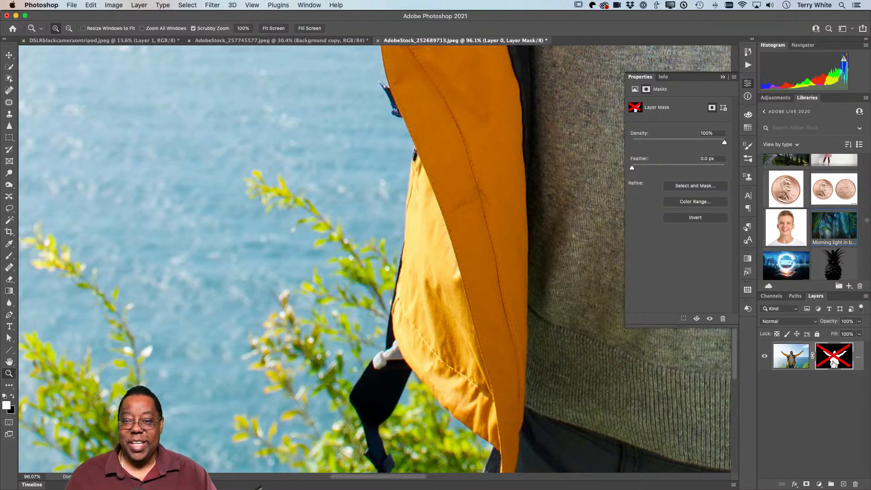
{"action": "left_click", "coordinate": [835, 362], "text": "shift"}
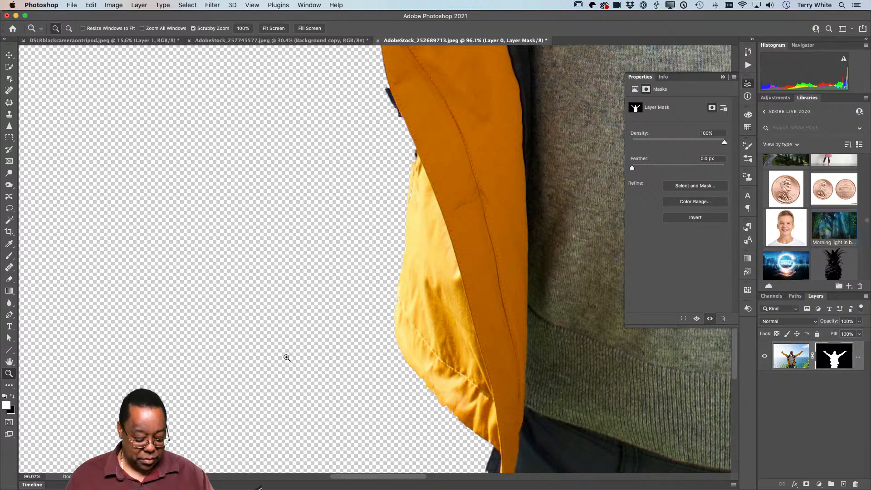
Try restoring the missing strap by painting white on the mask with a soft 80 px brush, and undo the stroke
{"action": "key", "text": "b"}
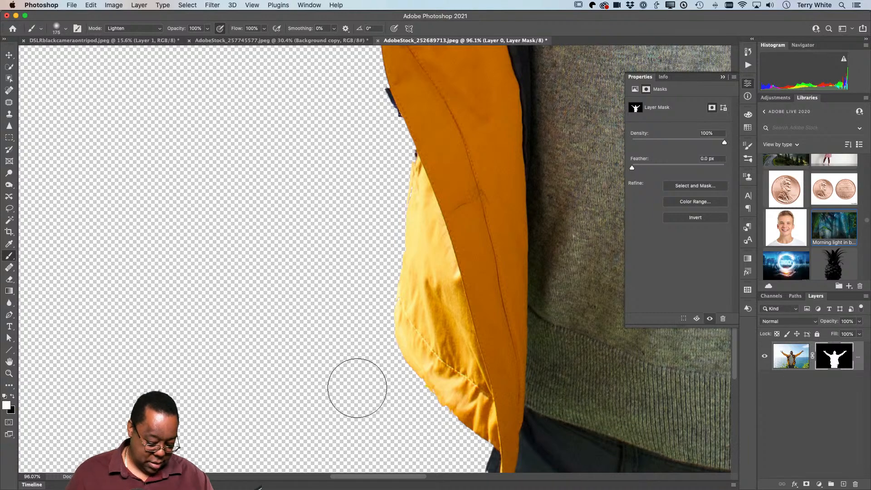
{"action": "key", "text": "bracketleft"}
{"action": "key", "text": "bracketleft"}
{"action": "key", "text": "bracketleft"}
{"action": "key", "text": "bracketleft"}
{"action": "key", "text": "bracketleft"}
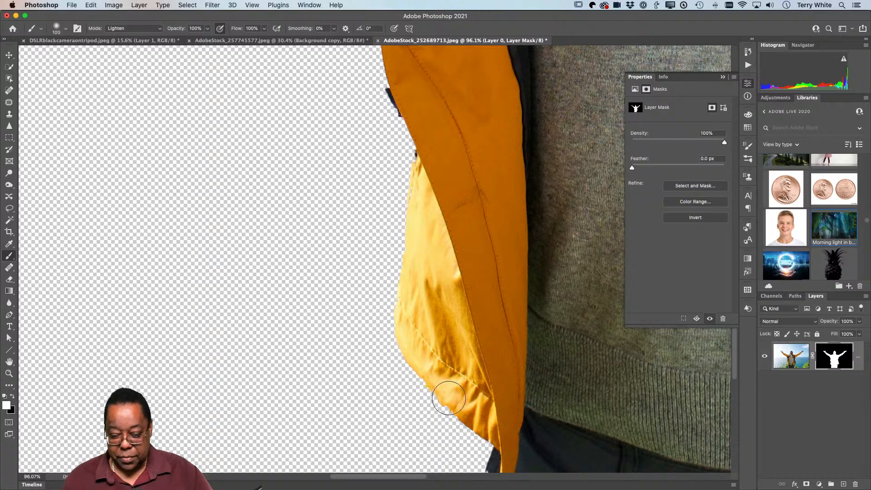
{"action": "left_click", "coordinate": [826, 356], "text": "shift"}
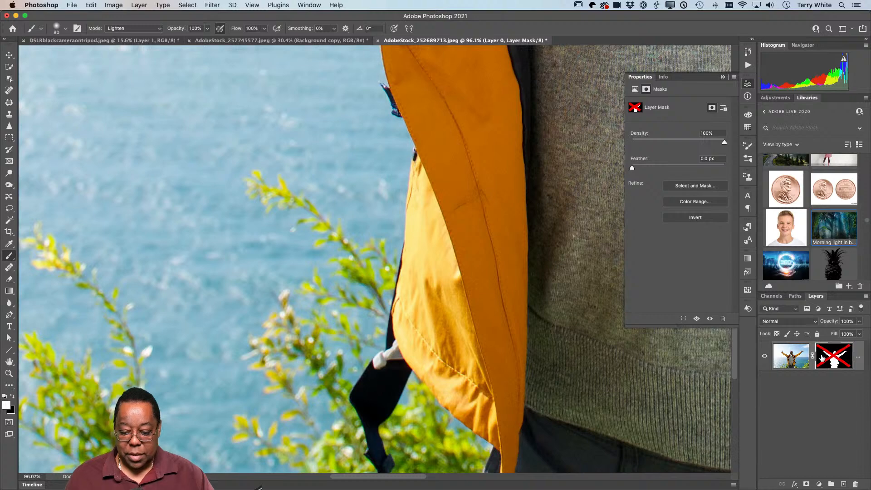
{"action": "left_click", "coordinate": [827, 357], "text": "shift"}
{"action": "mouse_move", "coordinate": [398, 363]}
{"action": "left_mouse_down"}
{"action": "mouse_move", "coordinate": [397, 375]}
{"action": "mouse_move", "coordinate": [391, 354]}
{"action": "mouse_move", "coordinate": [365, 428]}
{"action": "mouse_move", "coordinate": [376, 366]}
{"action": "mouse_move", "coordinate": [391, 350]}
{"action": "mouse_move", "coordinate": [394, 400]}
{"action": "mouse_move", "coordinate": [380, 432]}
{"action": "mouse_move", "coordinate": [364, 433]}
{"action": "mouse_move", "coordinate": [361, 404]}
{"action": "mouse_move", "coordinate": [376, 364]}
{"action": "mouse_move", "coordinate": [353, 412]}
{"action": "mouse_move", "coordinate": [393, 350]}
{"action": "mouse_move", "coordinate": [389, 372]}
{"action": "left_mouse_up"}
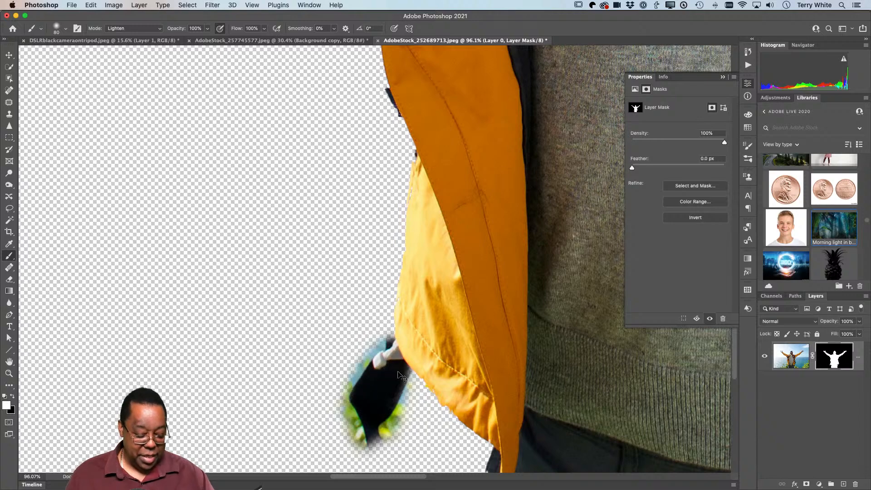
{"action": "key", "text": "super+z"}
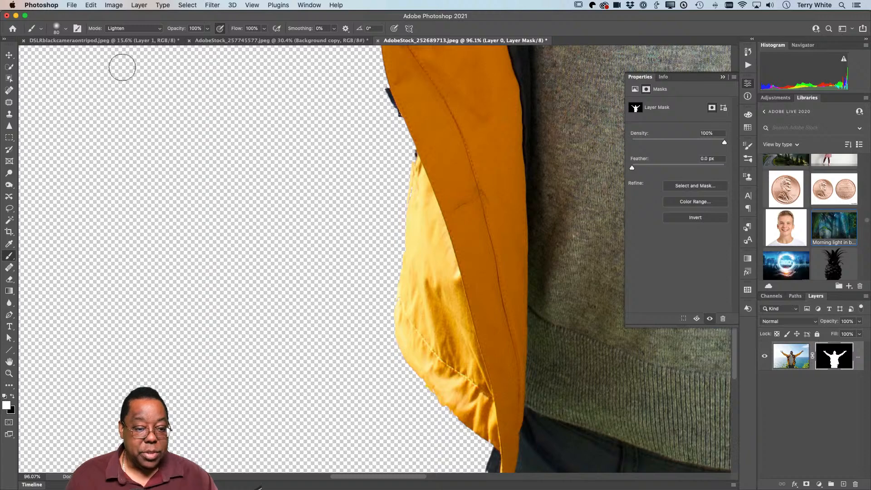
Increase the brush hardness and paint white on the mask to bring back the black strap beside the jacket's lower edge
{"action": "left_click", "coordinate": [66, 28]}
{"action": "left_click_drag", "start_coordinate": [51, 77], "coordinate": [152, 78]}
{"action": "left_click", "coordinate": [67, 29]}
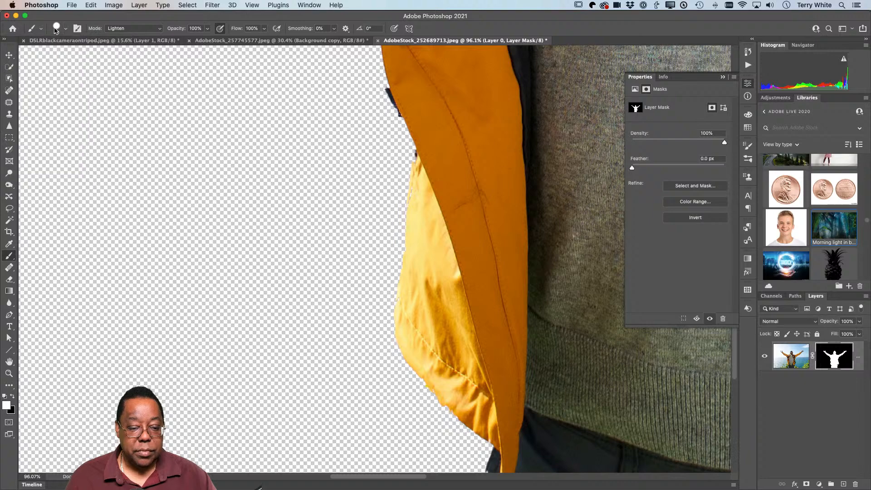
{"action": "left_click_drag", "start_coordinate": [403, 379], "coordinate": [399, 392]}
{"action": "key", "text": "super+z"}
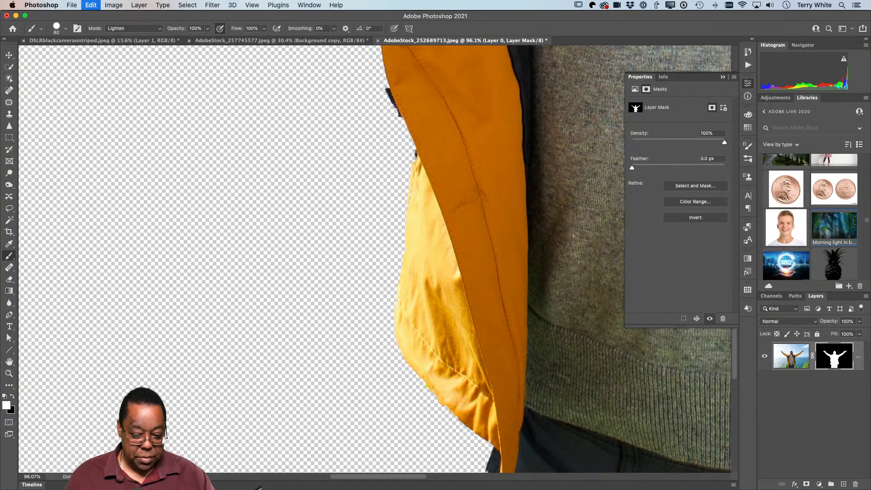
{"action": "mouse_move", "coordinate": [393, 357]}
{"action": "left_mouse_down"}
{"action": "mouse_move", "coordinate": [368, 431]}
{"action": "mouse_move", "coordinate": [375, 419]}
{"action": "mouse_move", "coordinate": [384, 462]}
{"action": "mouse_move", "coordinate": [370, 425]}
{"action": "mouse_move", "coordinate": [375, 390]}
{"action": "mouse_move", "coordinate": [395, 351]}
{"action": "mouse_move", "coordinate": [364, 408]}
{"action": "mouse_move", "coordinate": [370, 384]}
{"action": "mouse_move", "coordinate": [358, 398]}
{"action": "mouse_move", "coordinate": [379, 425]}
{"action": "mouse_move", "coordinate": [406, 370]}
{"action": "left_mouse_up"}
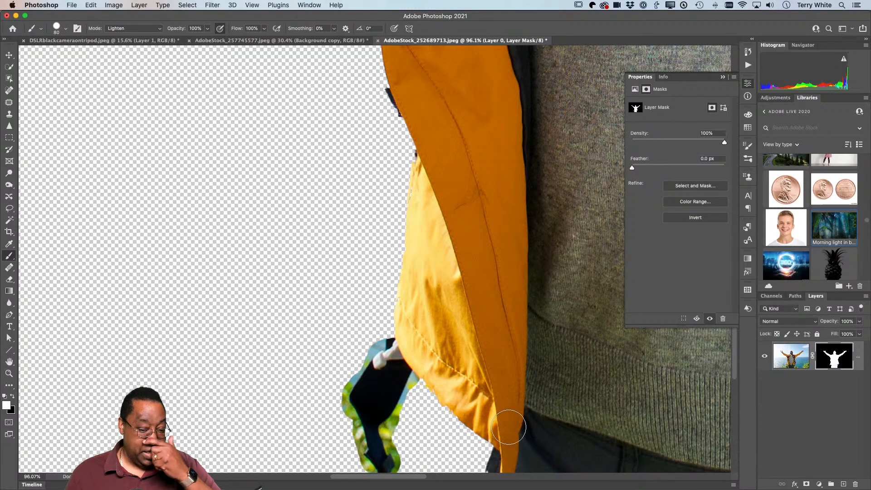
Make black the foreground colour and set the brush blend mode to Normal for cleaning up around the strap
{"action": "left_click_drag", "start_coordinate": [438, 423], "coordinate": [416, 331]}
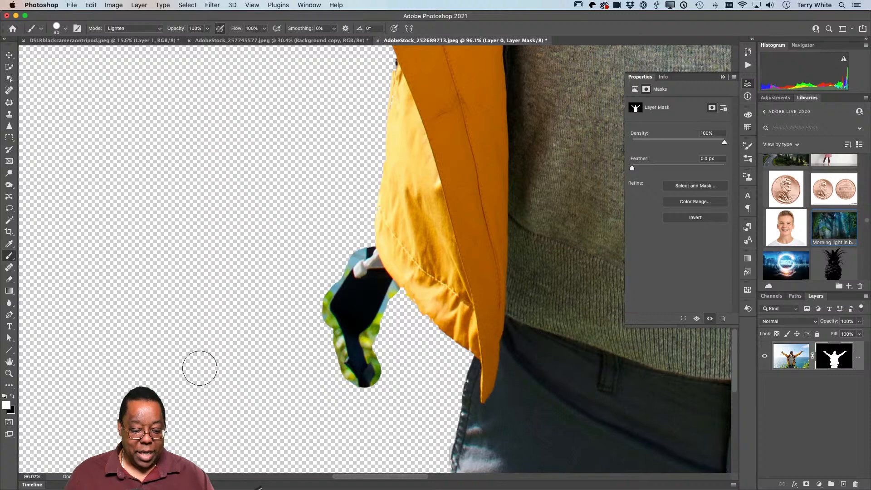
{"action": "left_click", "coordinate": [11, 398]}
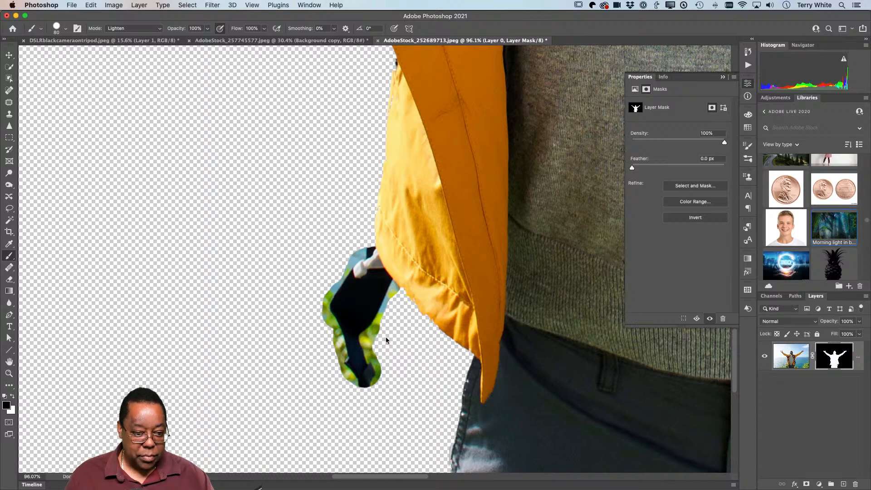
{"action": "left_click", "coordinate": [136, 28]}
{"action": "left_click", "coordinate": [132, 9]}
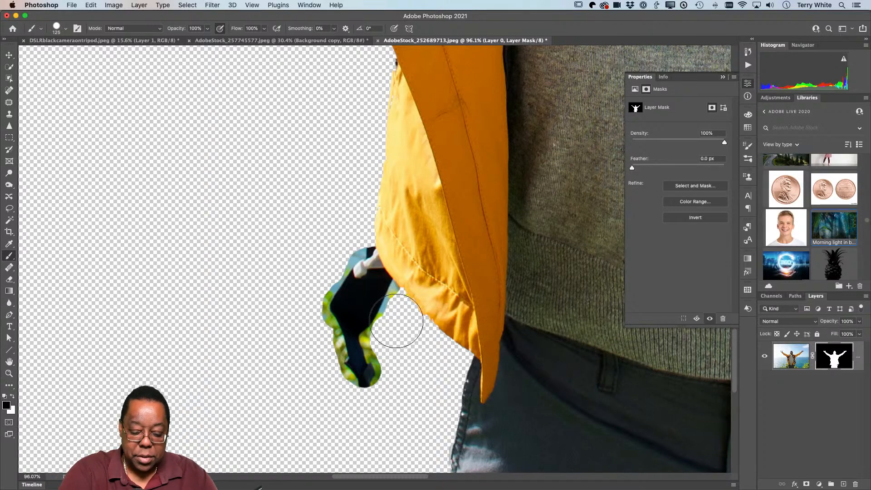
Paint black on the mask with a 25 px brush to hide the leftover foliage and water around the restored strap
{"action": "key", "text": "bracketleft"}
{"action": "key", "text": "bracketleft"}
{"action": "key", "text": "bracketleft"}
{"action": "key", "text": "bracketleft"}
{"action": "key", "text": "bracketleft"}
{"action": "key", "text": "bracketleft"}
{"action": "key", "text": "bracketleft"}
{"action": "key", "text": "bracketleft"}
{"action": "key", "text": "bracketleft"}
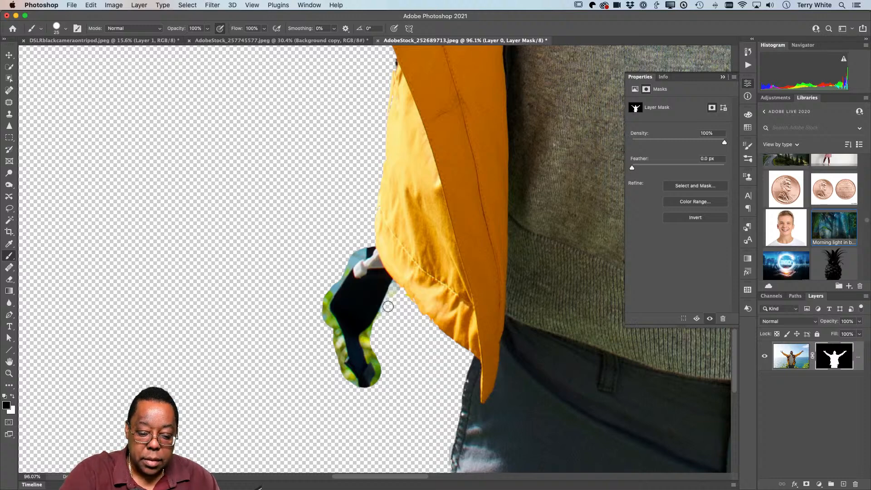
{"action": "mouse_move", "coordinate": [376, 336]}
{"action": "left_mouse_down"}
{"action": "mouse_move", "coordinate": [383, 377]}
{"action": "mouse_move", "coordinate": [375, 389]}
{"action": "mouse_move", "coordinate": [373, 357]}
{"action": "mouse_move", "coordinate": [379, 385]}
{"action": "mouse_move", "coordinate": [356, 399]}
{"action": "mouse_move", "coordinate": [346, 393]}
{"action": "mouse_move", "coordinate": [351, 382]}
{"action": "mouse_move", "coordinate": [322, 306]}
{"action": "mouse_move", "coordinate": [333, 277]}
{"action": "mouse_move", "coordinate": [331, 291]}
{"action": "mouse_move", "coordinate": [365, 243]}
{"action": "mouse_move", "coordinate": [324, 302]}
{"action": "mouse_move", "coordinate": [352, 383]}
{"action": "mouse_move", "coordinate": [340, 369]}
{"action": "left_mouse_up"}
{"action": "mouse_move", "coordinate": [380, 335]}
{"action": "left_mouse_down"}
{"action": "mouse_move", "coordinate": [368, 339]}
{"action": "mouse_move", "coordinate": [377, 323]}
{"action": "mouse_move", "coordinate": [373, 356]}
{"action": "mouse_move", "coordinate": [339, 368]}
{"action": "mouse_move", "coordinate": [330, 323]}
{"action": "left_mouse_up"}
{"action": "mouse_move", "coordinate": [346, 263]}
{"action": "left_mouse_down"}
{"action": "mouse_move", "coordinate": [333, 285]}
{"action": "mouse_move", "coordinate": [362, 253]}
{"action": "left_mouse_up"}
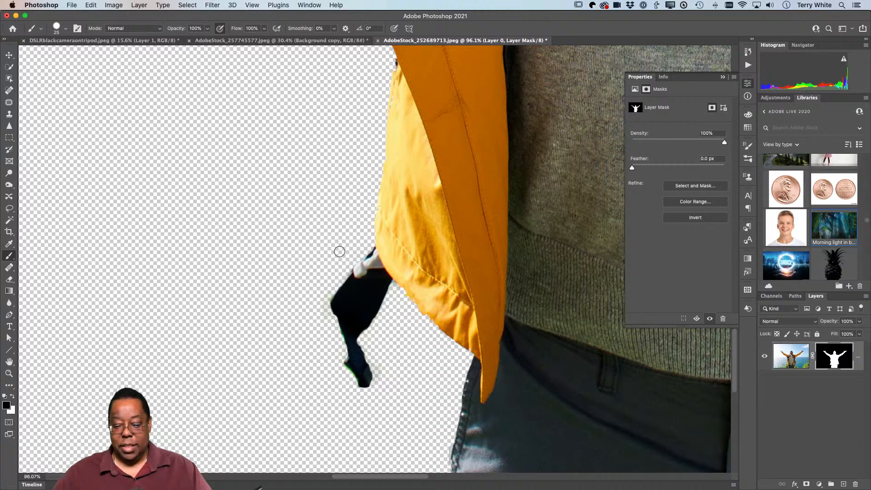
Place the TWP-landscape-7 harbour image from the library beneath the masked man layer and commit the placement
{"action": "key", "text": "super+0"}
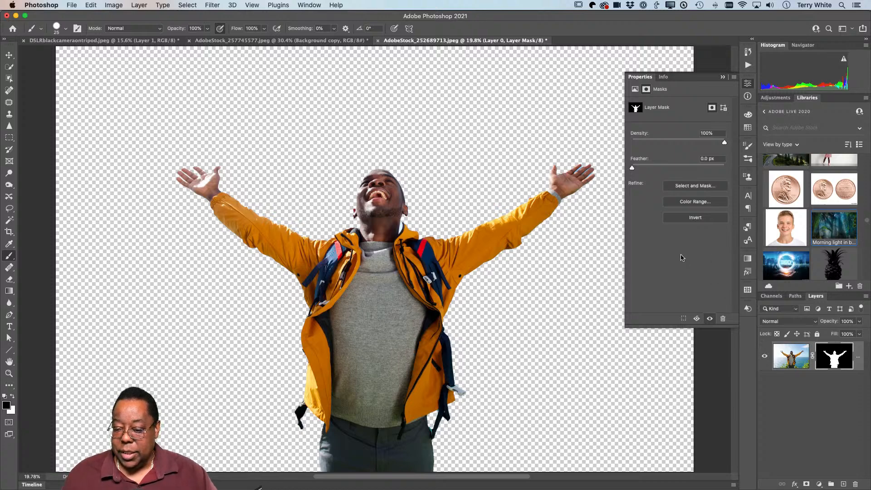
{"action": "scroll", "coordinate": [841, 240], "scroll_direction": "down", "scroll_amount": 3}
{"action": "scroll", "coordinate": [841, 239], "scroll_direction": "down", "scroll_amount": 5}
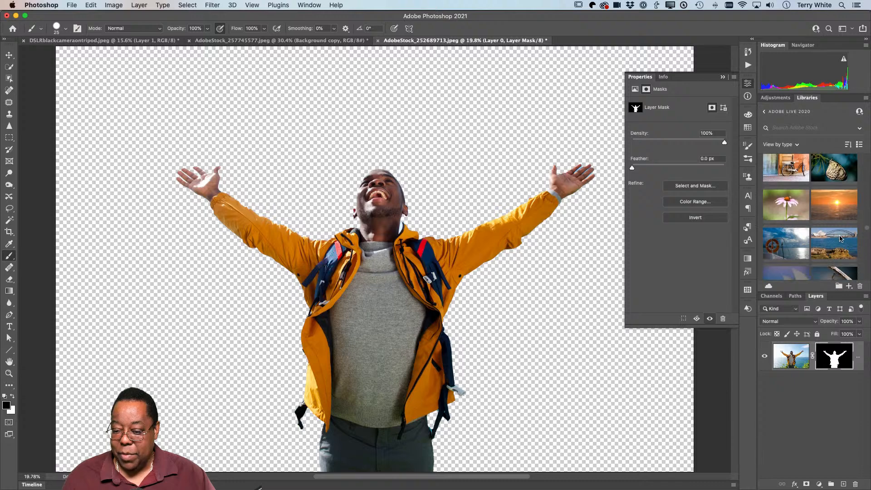
{"action": "scroll", "coordinate": [841, 238], "scroll_direction": "down", "scroll_amount": 2}
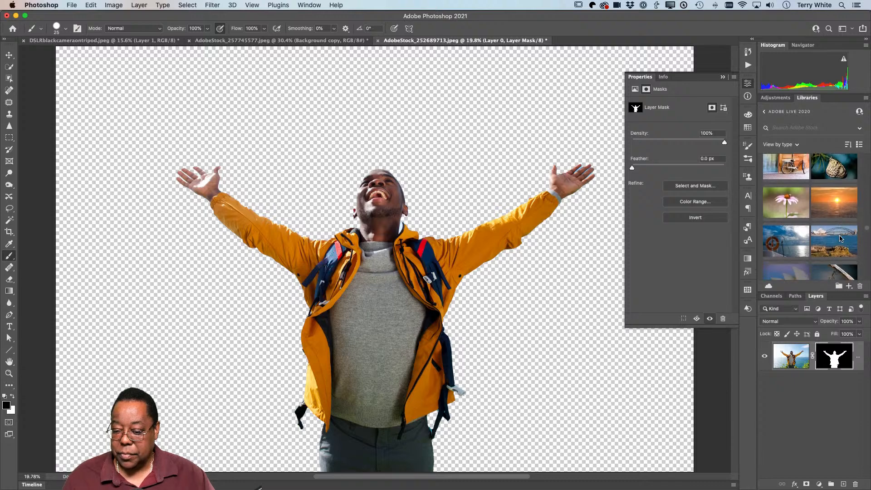
{"action": "left_click_drag", "start_coordinate": [836, 238], "coordinate": [797, 399]}
{"action": "key", "text": "Return"}
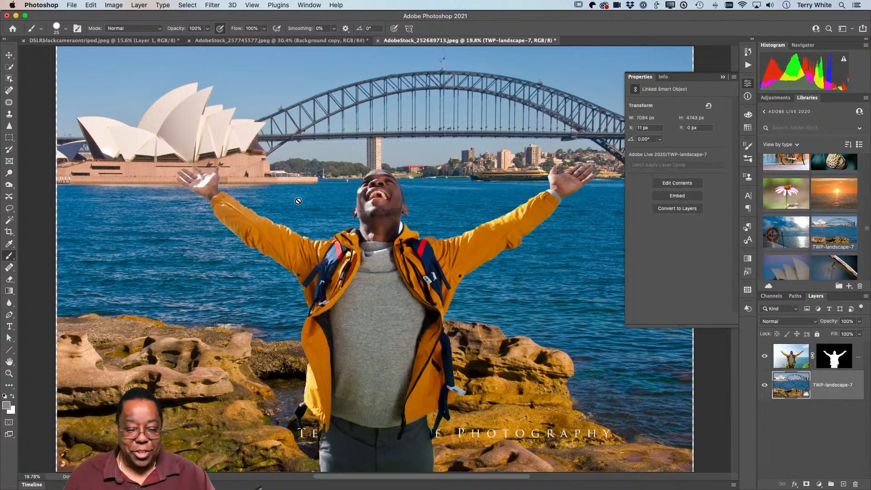
Paint white on the man's layer mask with the 25 px brush to restore the missing edge of his cheek and brow
{"action": "key", "text": "z"}
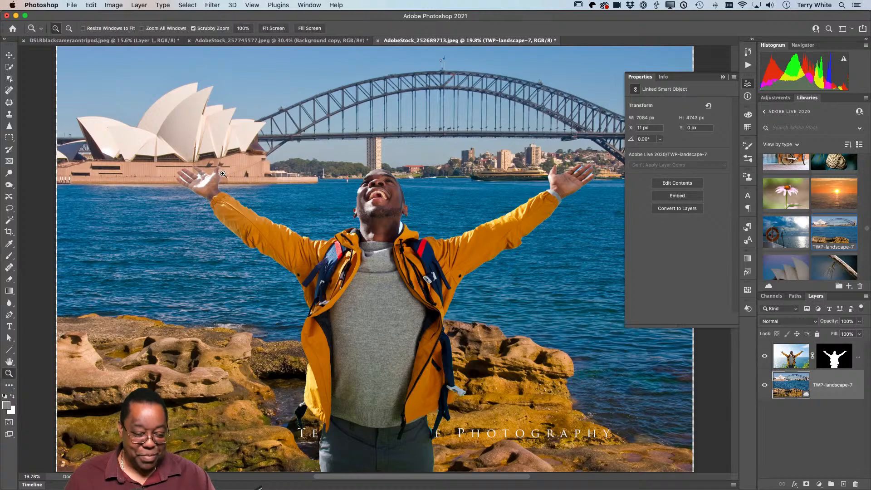
{"action": "mouse_move", "coordinate": [218, 166]}
{"action": "left_mouse_down"}
{"action": "mouse_move", "coordinate": [281, 173]}
{"action": "mouse_move", "coordinate": [205, 175]}
{"action": "mouse_move", "coordinate": [217, 173]}
{"action": "left_mouse_up"}
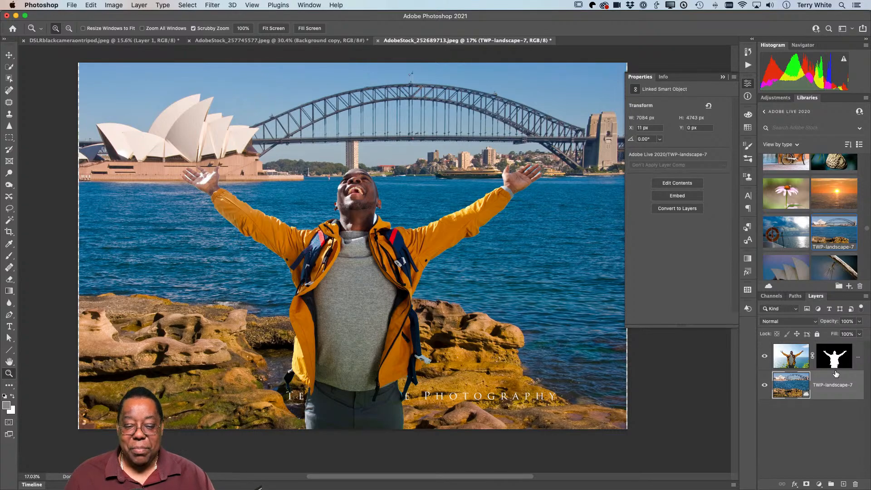
{"action": "mouse_move", "coordinate": [354, 186]}
{"action": "left_mouse_down"}
{"action": "mouse_move", "coordinate": [405, 219]}
{"action": "mouse_move", "coordinate": [361, 175]}
{"action": "left_mouse_up"}
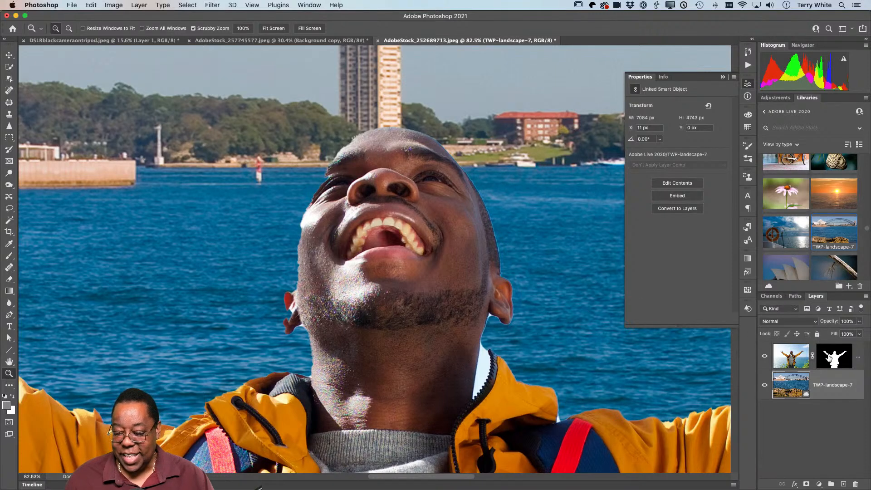
{"action": "left_click", "coordinate": [828, 358]}
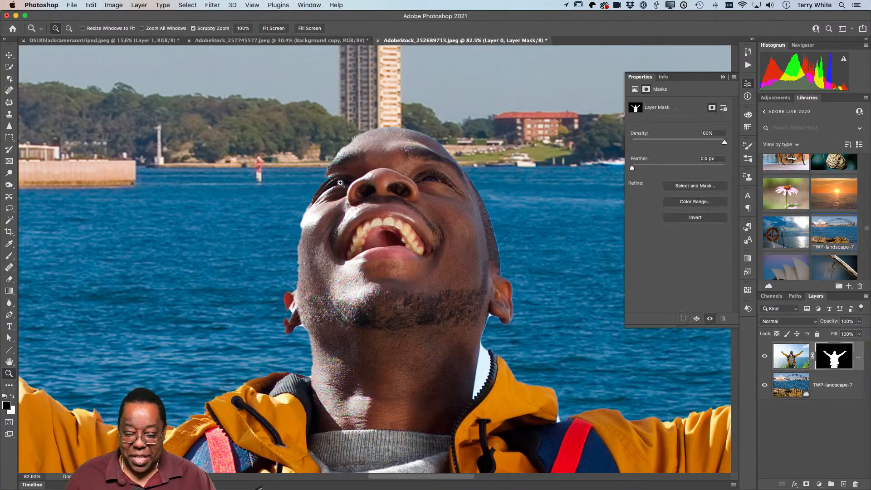
{"action": "key", "text": "x"}
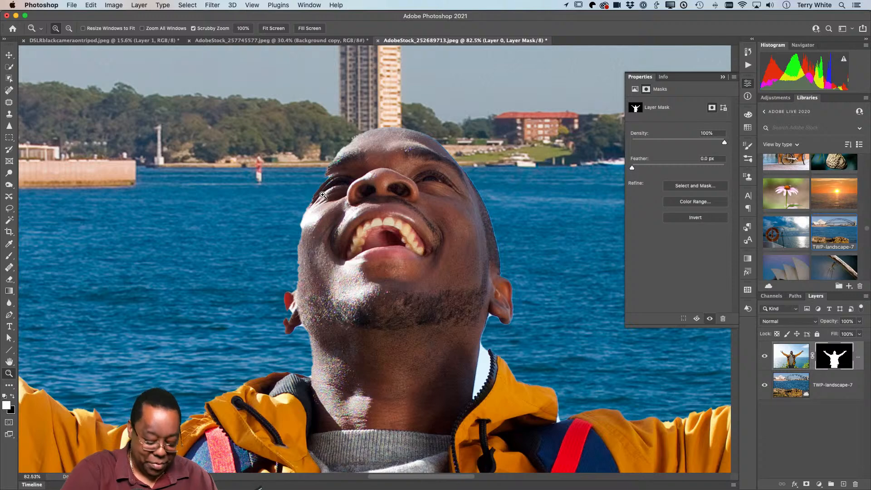
{"action": "key", "text": "b"}
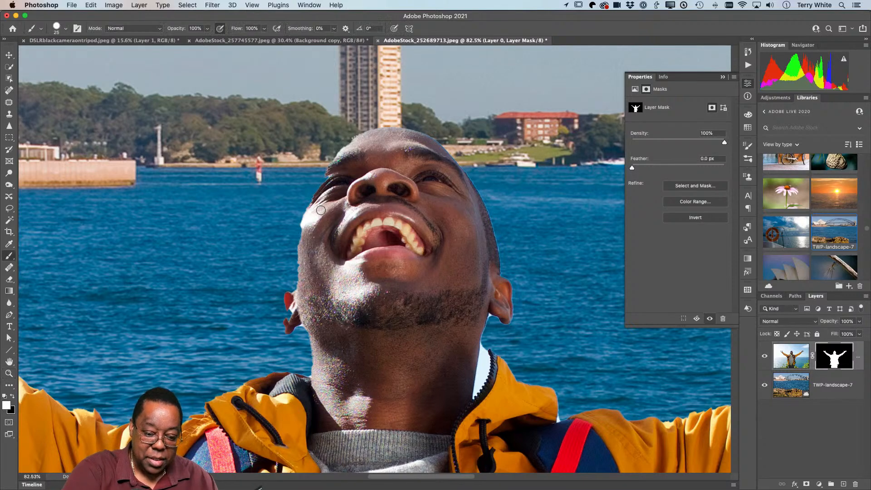
{"action": "left_click_drag", "start_coordinate": [304, 241], "coordinate": [303, 237]}
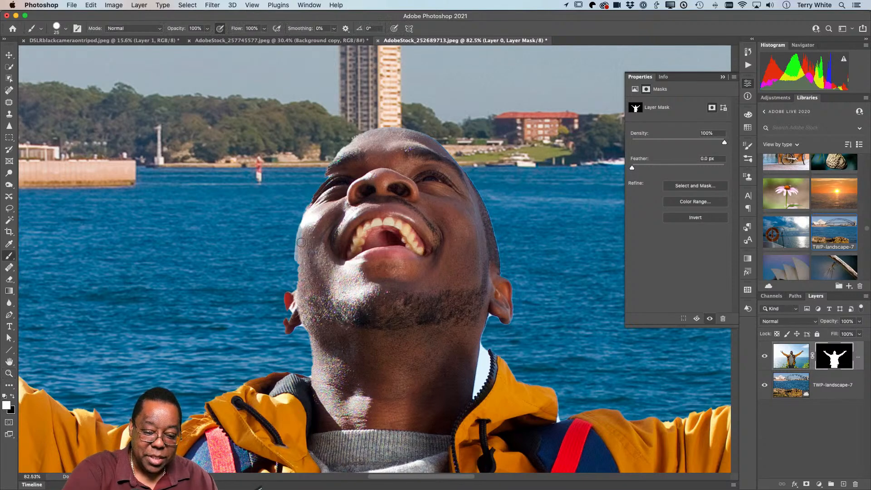
{"action": "left_click_drag", "start_coordinate": [300, 284], "coordinate": [324, 187]}
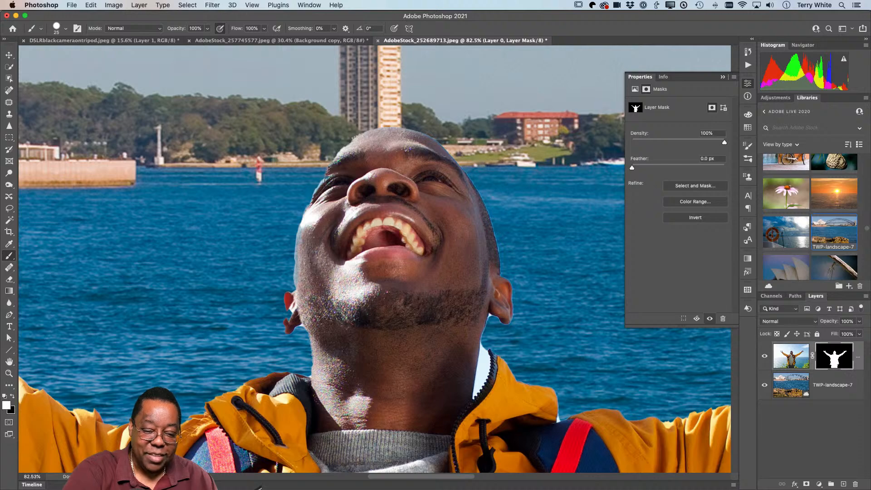
{"action": "left_click_drag", "start_coordinate": [346, 152], "coordinate": [353, 147]}
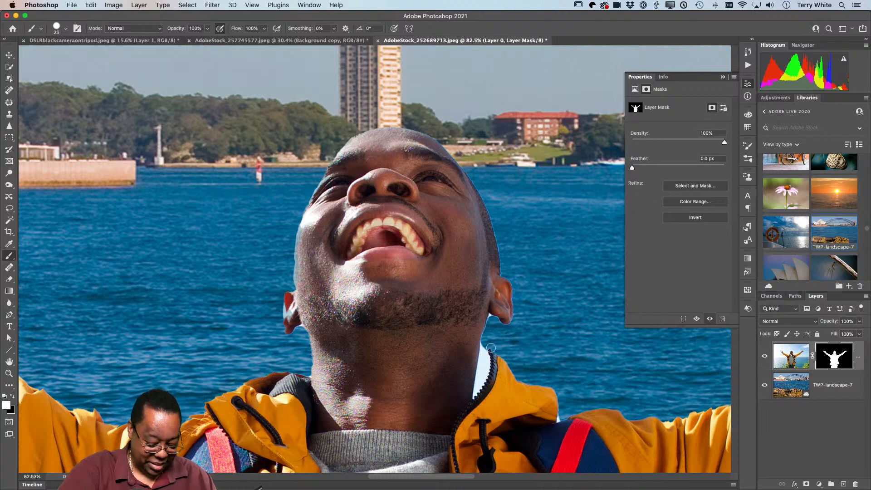
Paint black on the mask to hide the leftover white patch between the neck and the jacket collar
{"action": "key", "text": "x"}
{"action": "left_click_drag", "start_coordinate": [491, 344], "coordinate": [479, 385]}
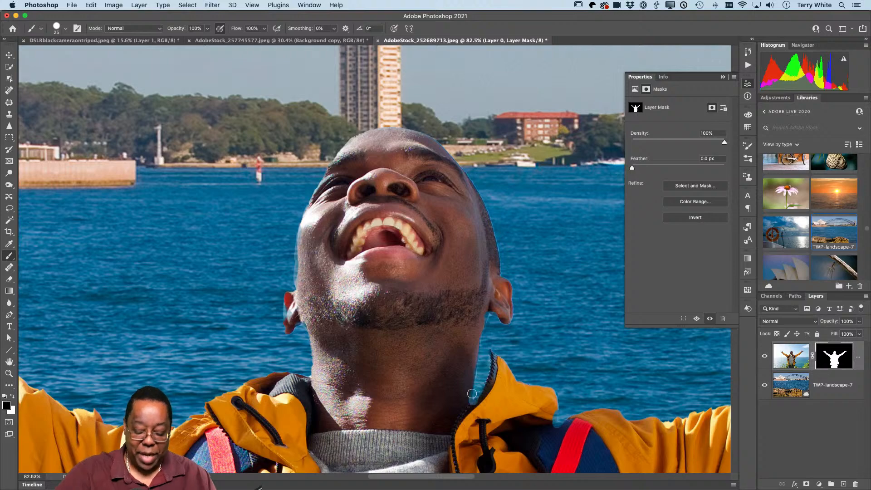
{"action": "key", "text": "super+0"}
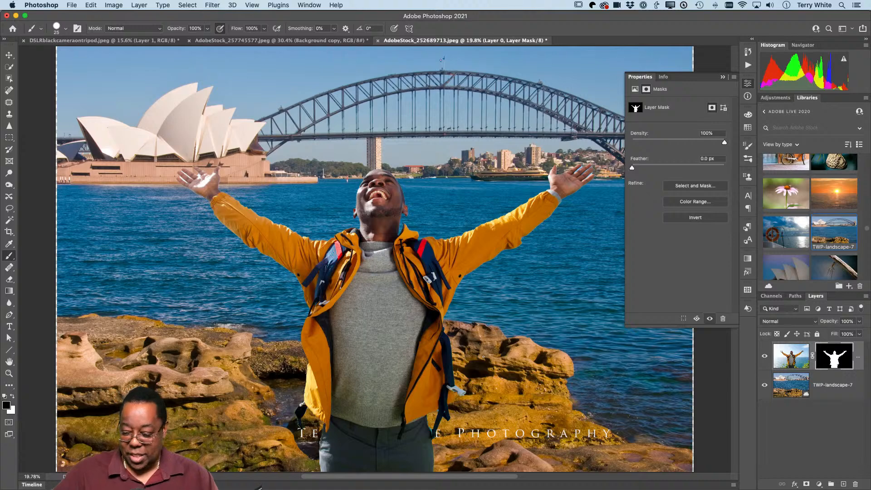
Try to repair the cut-out of the ear beside the sunlit cheek by painting on the mask, and undo the strokes
{"action": "key", "text": "z"}
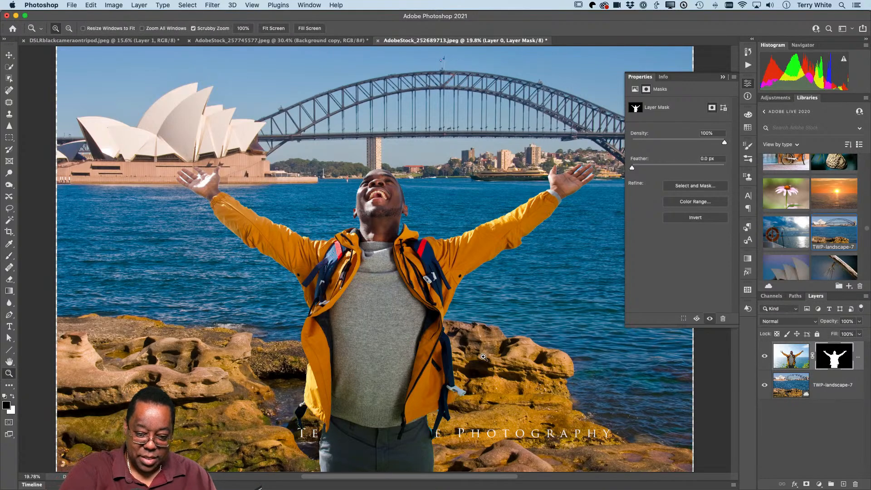
{"action": "left_click_drag", "start_coordinate": [410, 211], "coordinate": [477, 277]}
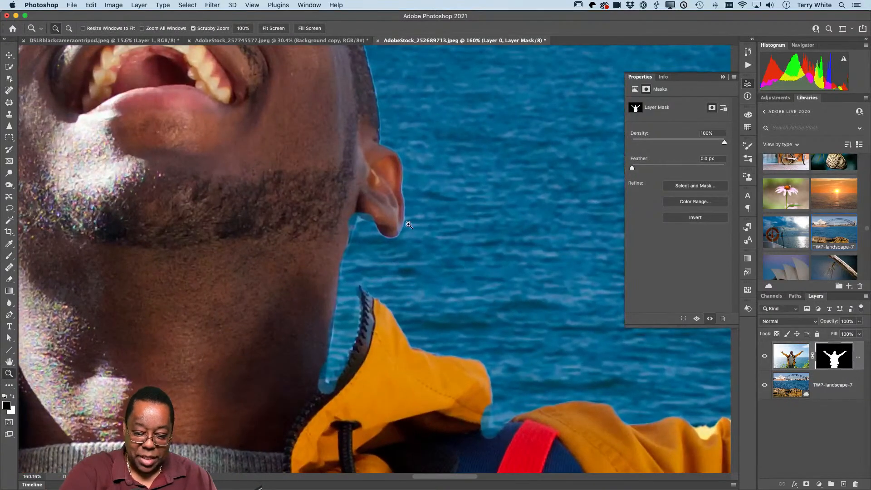
{"action": "left_click_drag", "start_coordinate": [293, 270], "coordinate": [574, 280]}
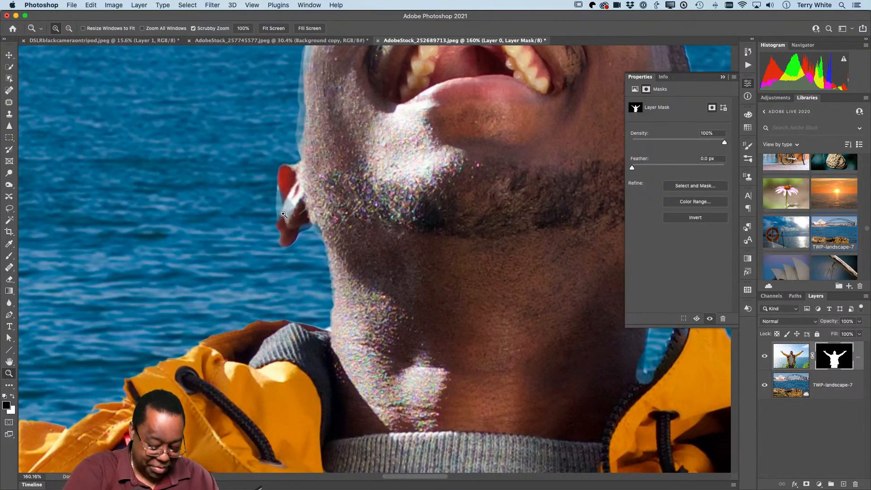
{"action": "key", "text": "b"}
{"action": "mouse_move", "coordinate": [291, 209]}
{"action": "left_mouse_down"}
{"action": "mouse_move", "coordinate": [318, 215]}
{"action": "mouse_move", "coordinate": [287, 169]}
{"action": "mouse_move", "coordinate": [285, 184]}
{"action": "mouse_move", "coordinate": [279, 178]}
{"action": "mouse_move", "coordinate": [288, 224]}
{"action": "mouse_move", "coordinate": [291, 213]}
{"action": "mouse_move", "coordinate": [293, 231]}
{"action": "mouse_move", "coordinate": [299, 226]}
{"action": "mouse_move", "coordinate": [288, 232]}
{"action": "mouse_move", "coordinate": [282, 193]}
{"action": "mouse_move", "coordinate": [270, 192]}
{"action": "mouse_move", "coordinate": [291, 239]}
{"action": "left_mouse_up"}
{"action": "key", "text": "super+z"}
{"action": "key", "text": "x"}
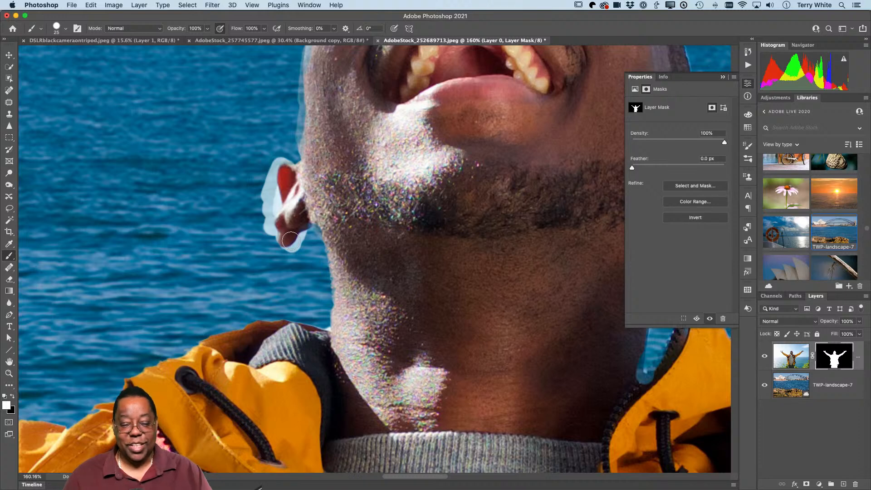
{"action": "key", "text": "super+z"}
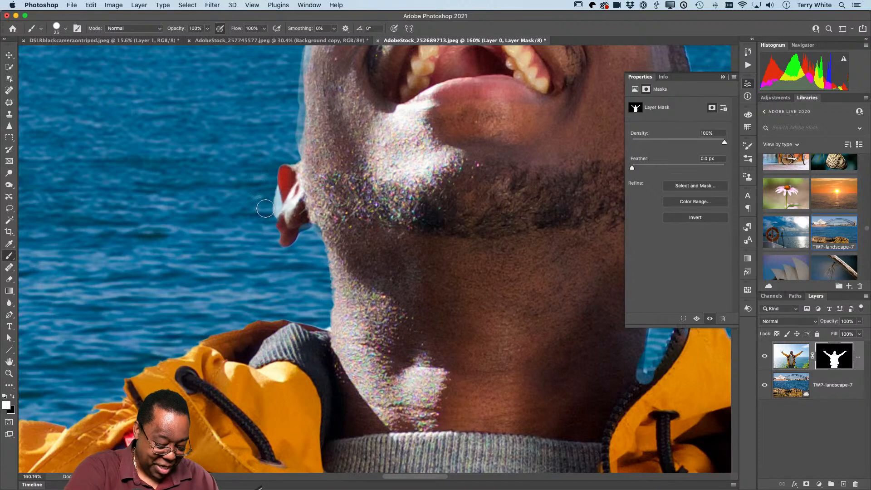
Paint black on the mask to remove the pale fringe beside that ear and along the cheek edge
{"action": "key", "text": "x"}
{"action": "left_click_drag", "start_coordinate": [270, 201], "coordinate": [269, 210]}
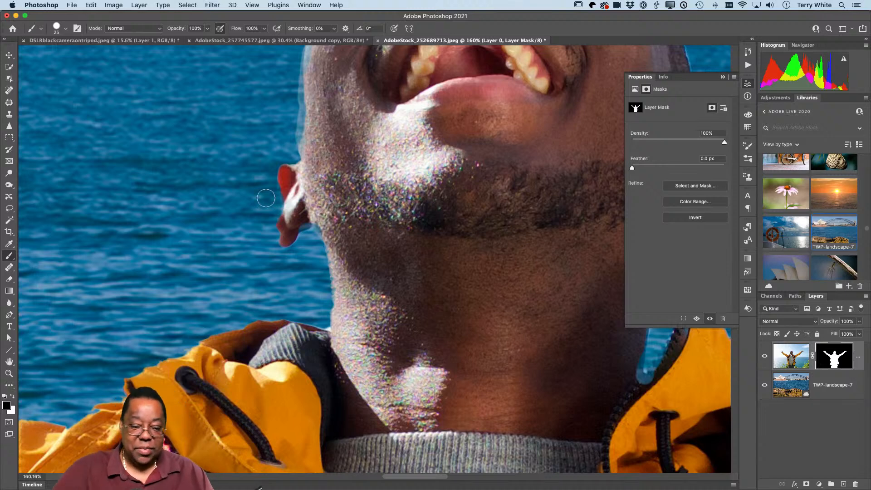
{"action": "mouse_move", "coordinate": [294, 82]}
{"action": "left_mouse_down"}
{"action": "mouse_move", "coordinate": [289, 133]}
{"action": "mouse_move", "coordinate": [294, 112]}
{"action": "left_mouse_up"}
{"action": "left_click_drag", "start_coordinate": [292, 61], "coordinate": [293, 74]}
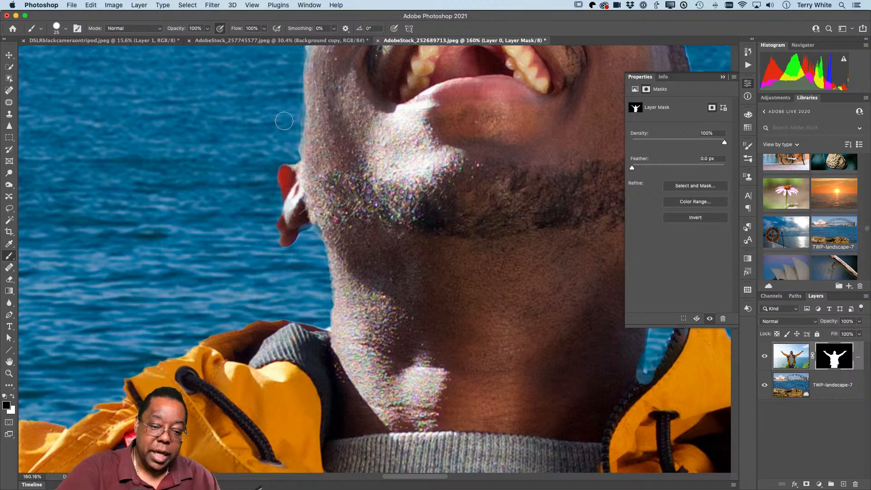
{"action": "key", "text": "super+0"}
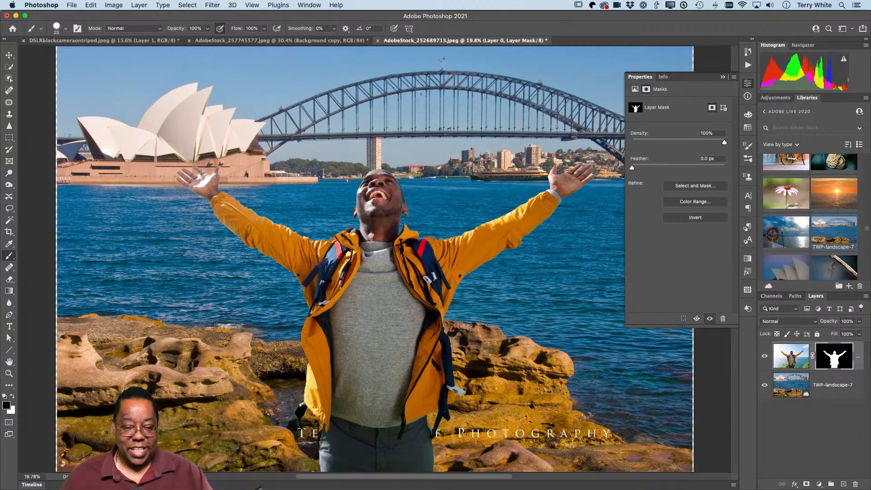
Close the dog composite and the harbour portrait composite without saving, leaving only the camera document open
{"action": "left_click", "coordinate": [248, 41]}
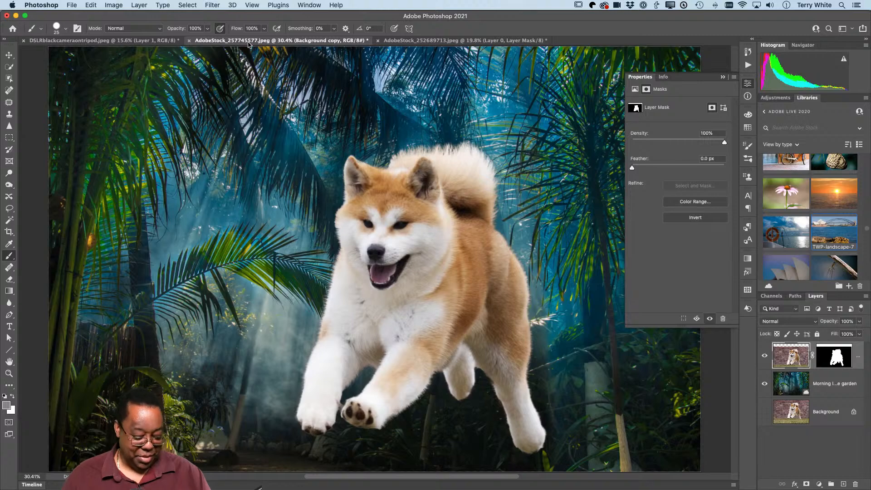
{"action": "key", "text": "super+w"}
{"action": "left_click", "coordinate": [405, 169]}
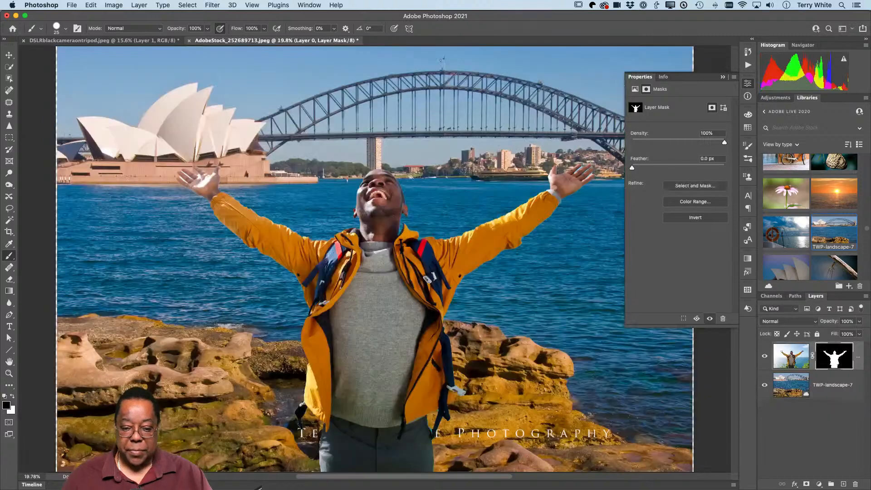
{"action": "key", "text": "super+w"}
{"action": "left_click", "coordinate": [412, 170]}
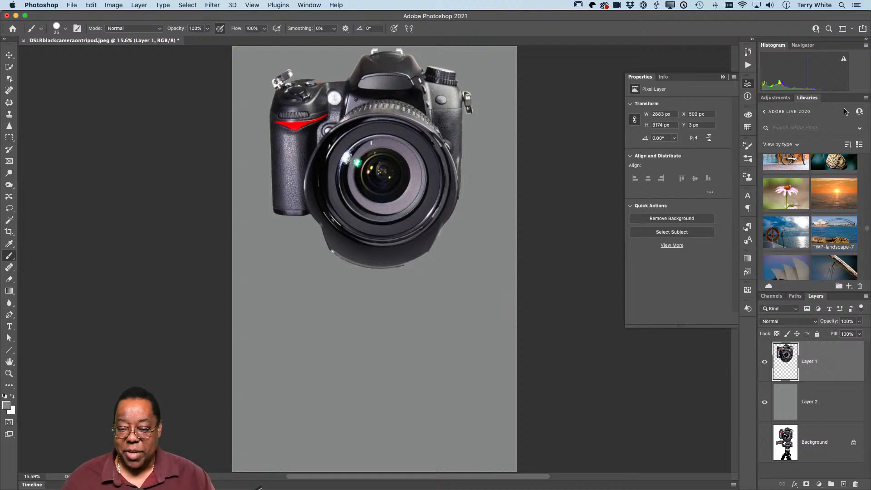
Toggle the visibility of Layer 1, Layer 2 and Background, ending with the camera shown over the grey fill
{"action": "left_click", "coordinate": [723, 77]}
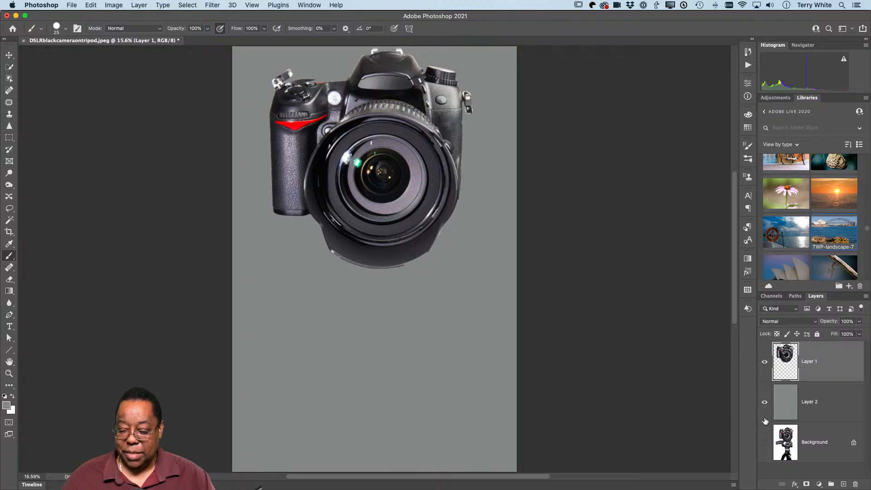
{"action": "left_click", "coordinate": [765, 402]}
{"action": "left_click", "coordinate": [765, 362]}
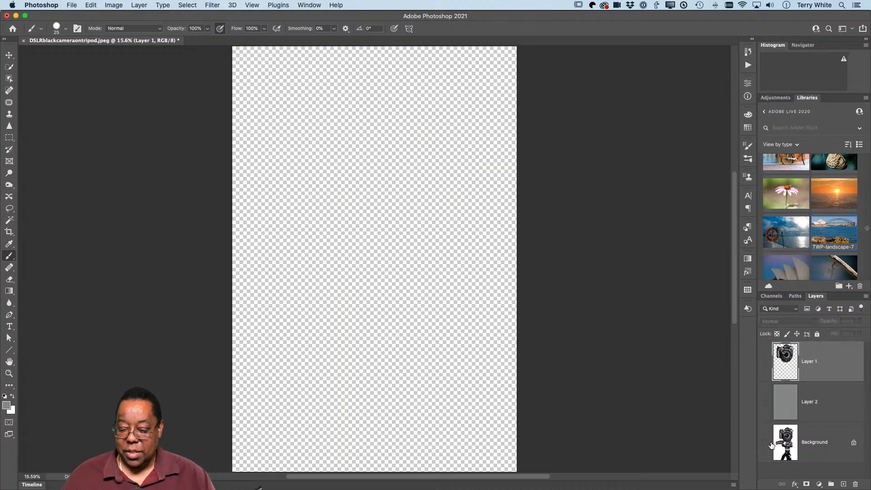
{"action": "left_click", "coordinate": [766, 443]}
{"action": "left_click", "coordinate": [765, 443]}
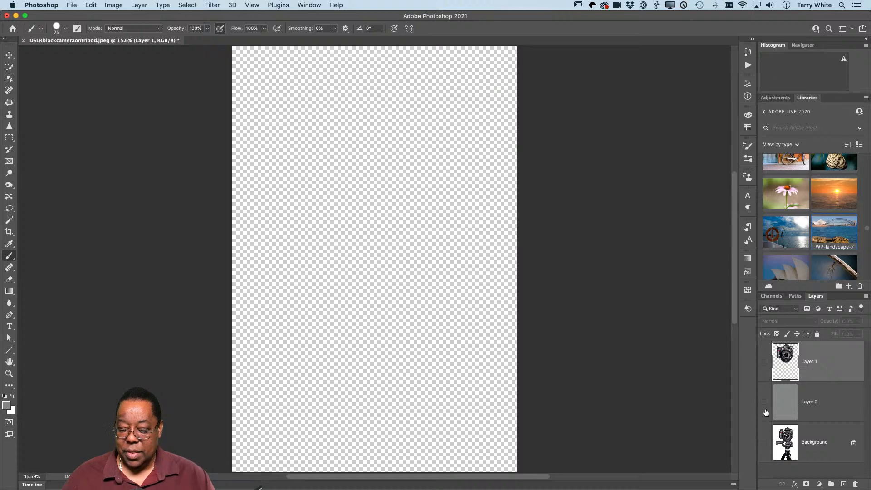
{"action": "left_click", "coordinate": [764, 361]}
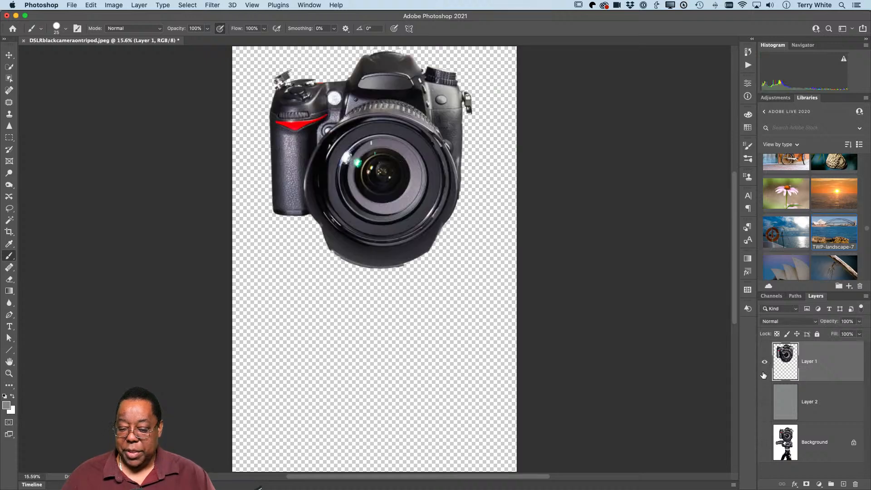
{"action": "left_click", "coordinate": [765, 402]}
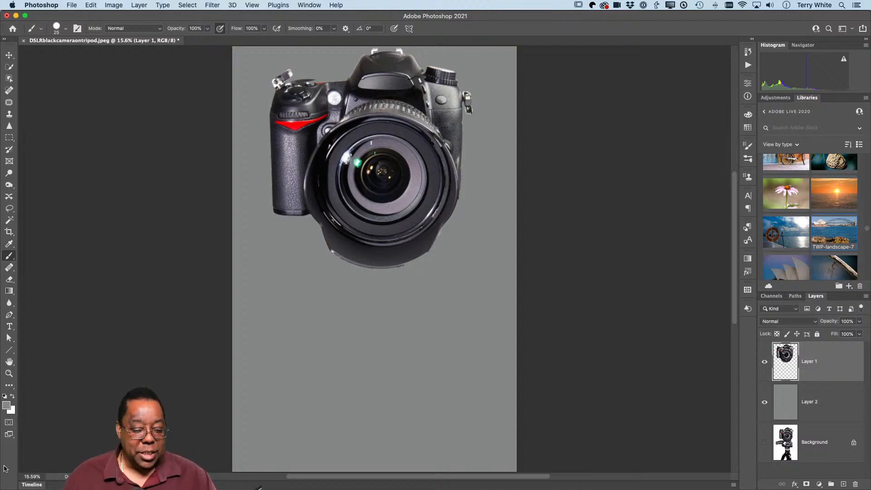
Try the Line tool by drawing a red diagonal line about 2076 px long below the camera, and undo it
{"action": "left_click", "coordinate": [13, 355]}
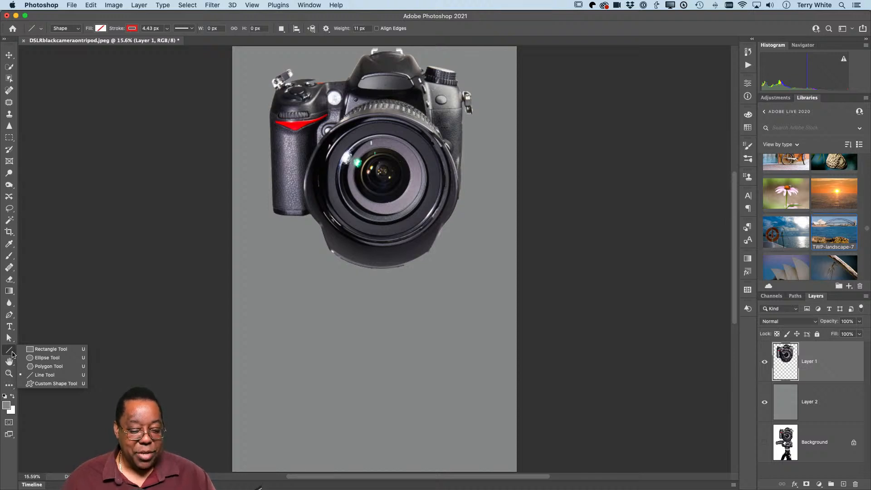
{"action": "left_click", "coordinate": [58, 378]}
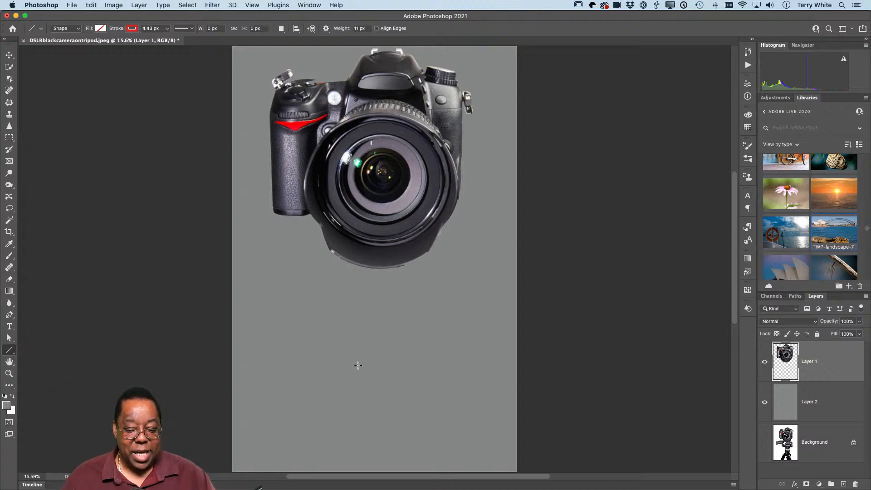
{"action": "left_click_drag", "start_coordinate": [263, 377], "coordinate": [371, 276]}
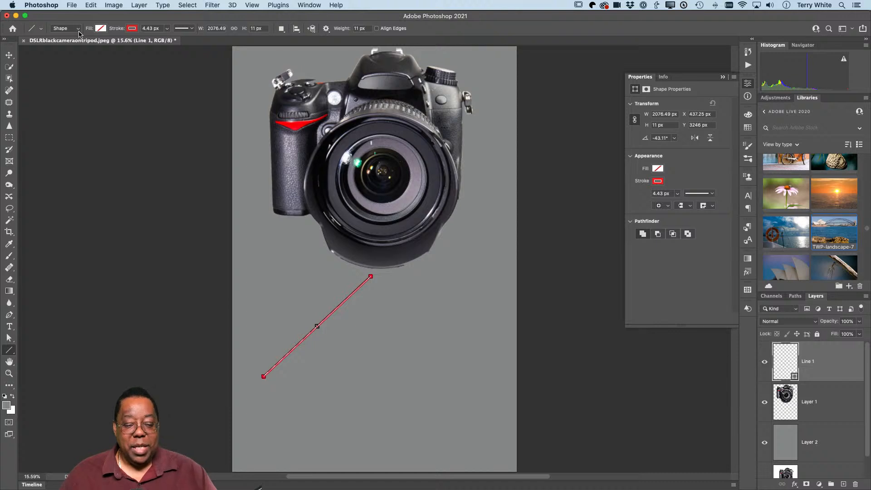
{"action": "key", "text": "super+z"}
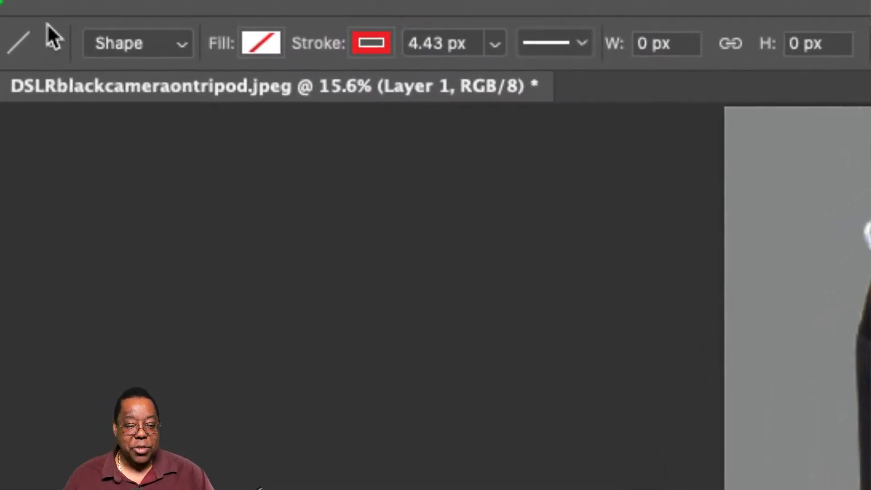
Examine the Line tool's options: drawing modes, stroke width and style, path operations, and the arrowhead settings in the path options
{"action": "left_click", "coordinate": [127, 37]}
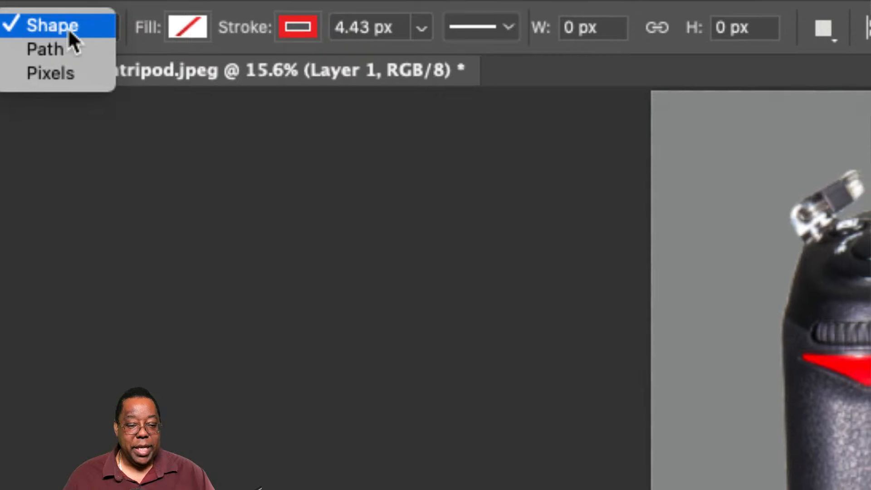
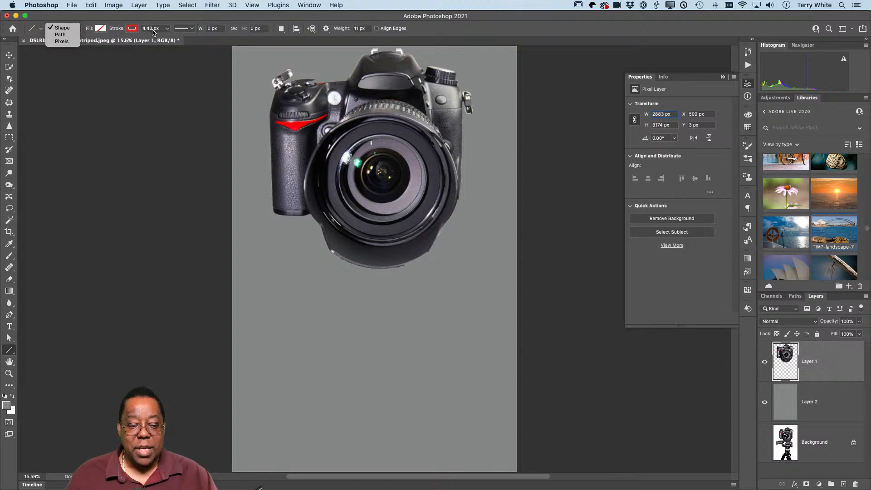
{"action": "left_click", "coordinate": [166, 31]}
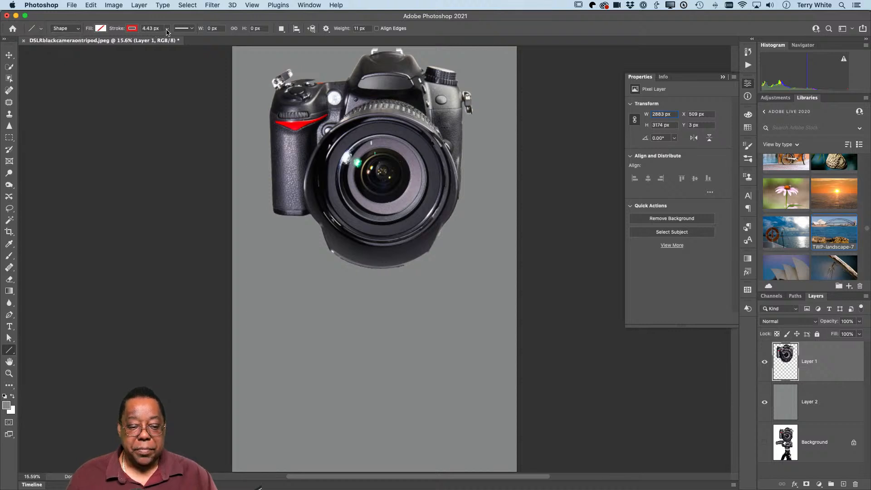
{"action": "left_click", "coordinate": [193, 29]}
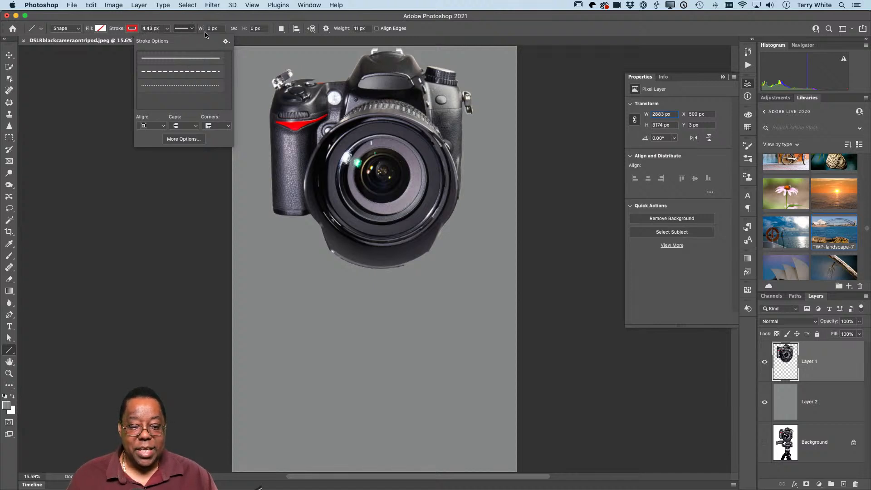
{"action": "left_click", "coordinate": [281, 29]}
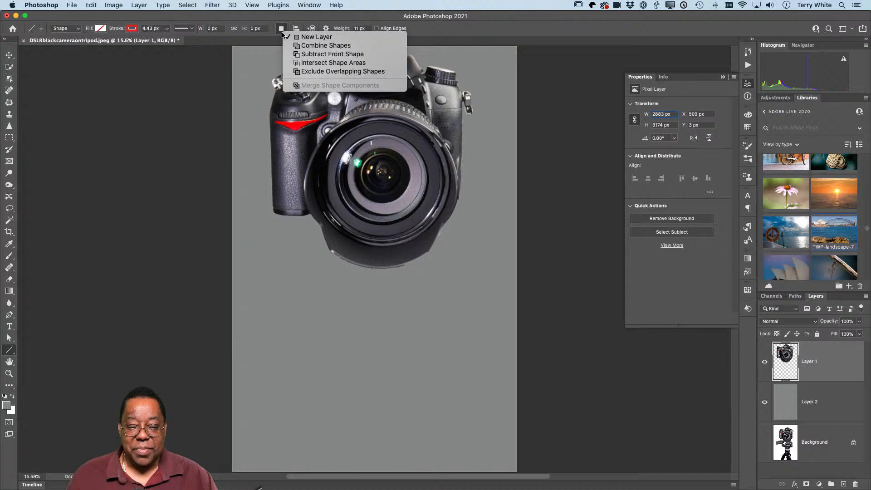
{"action": "left_click", "coordinate": [283, 35]}
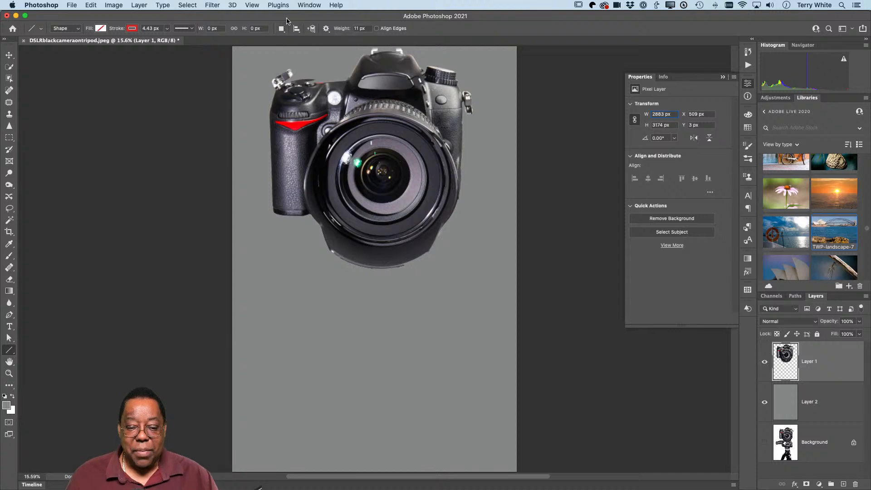
{"action": "left_click", "coordinate": [326, 29]}
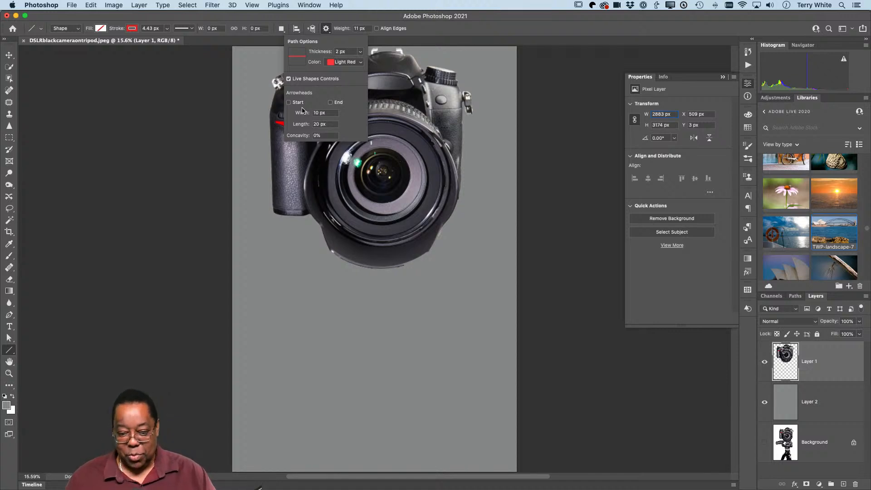
{"action": "scroll", "coordinate": [302, 108], "scroll_direction": "left", "scroll_amount": 7}
{"action": "scroll", "coordinate": [302, 108], "scroll_direction": "up", "scroll_amount": 5}
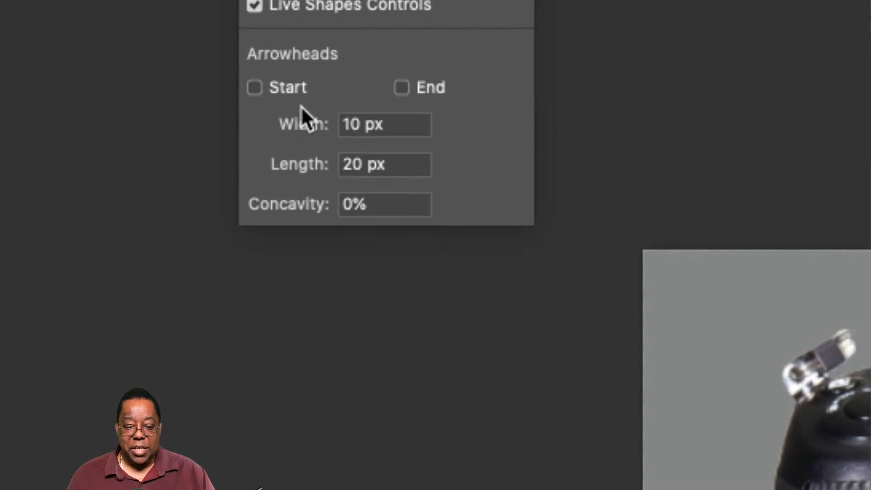
{"action": "scroll", "coordinate": [301, 105], "scroll_direction": "right", "scroll_amount": 10}
{"action": "scroll", "coordinate": [300, 105], "scroll_direction": "down", "scroll_amount": 5}
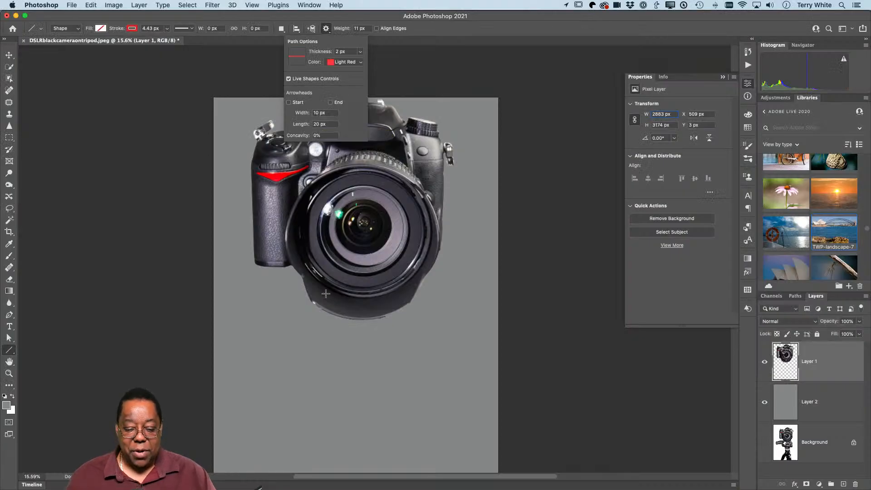
Draw a red diagonal line about 1899 px long below the camera and shift it about 312 px to the right
{"action": "left_click_drag", "start_coordinate": [247, 417], "coordinate": [348, 330]}
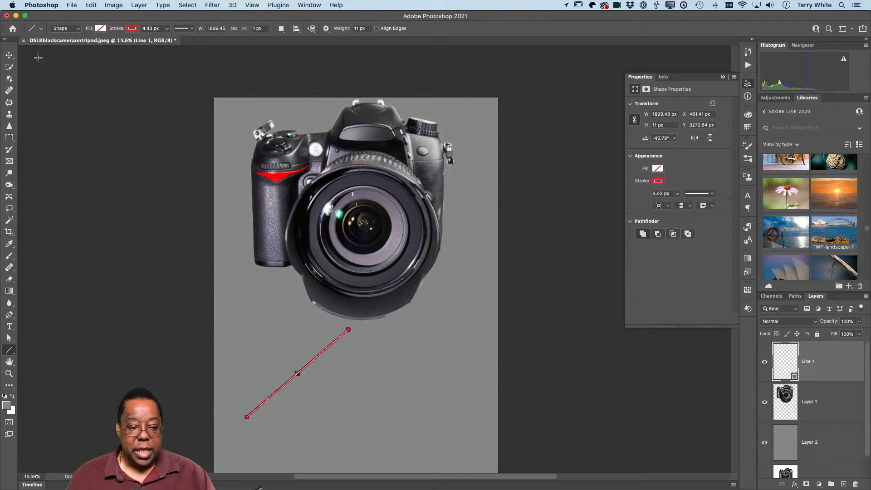
{"action": "left_click", "coordinate": [15, 56]}
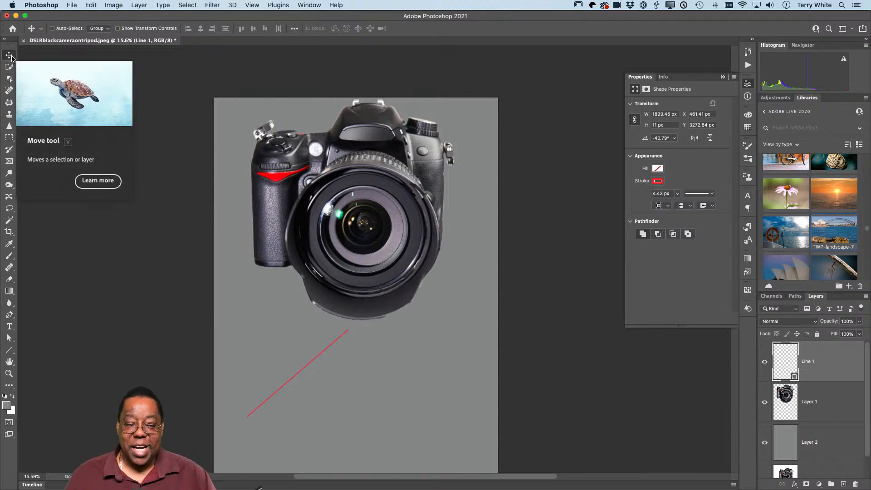
{"action": "left_click_drag", "start_coordinate": [302, 383], "coordinate": [331, 378]}
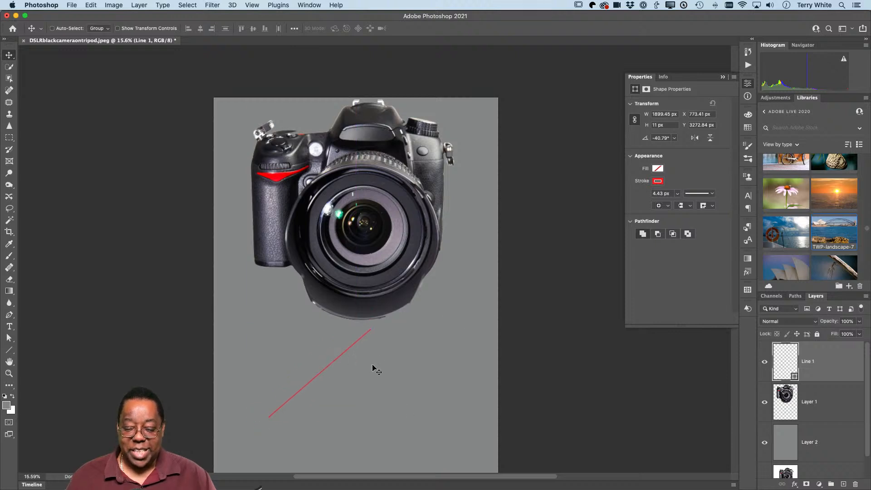
Select the line's path and move the whole line down and left to about X 570 px, Y 3516 px
{"action": "left_click", "coordinate": [10, 339]}
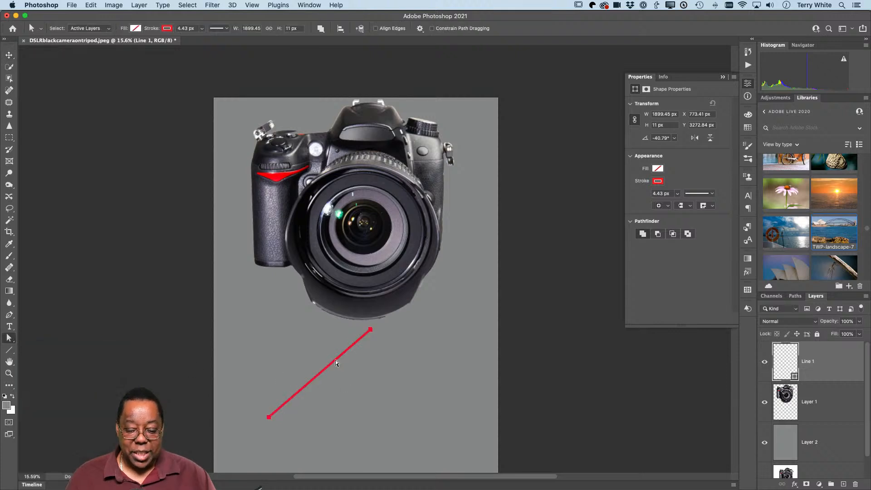
{"action": "mouse_move", "coordinate": [370, 331]}
{"action": "left_mouse_down"}
{"action": "mouse_move", "coordinate": [398, 335]}
{"action": "mouse_move", "coordinate": [386, 356]}
{"action": "mouse_move", "coordinate": [362, 347]}
{"action": "left_mouse_up"}
{"action": "left_click", "coordinate": [362, 347]}
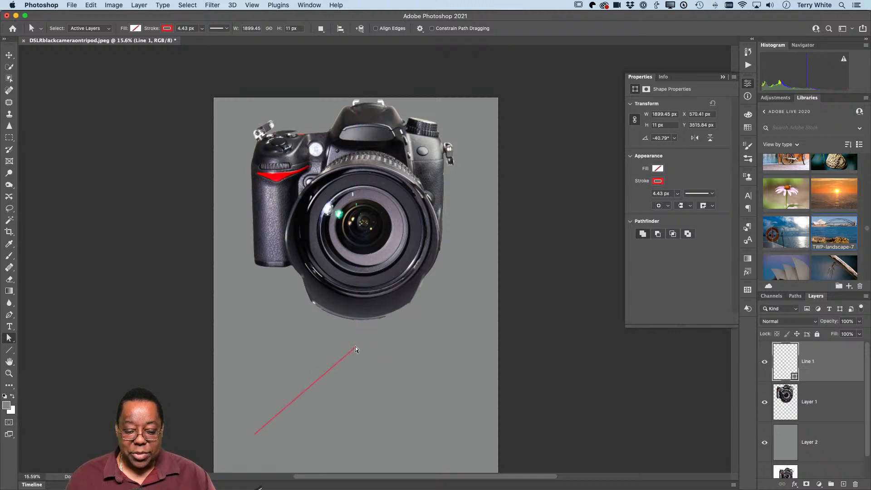
Try twice to extend the line by moving its upper end point, declining conversion to a regular path, and deselect it
{"action": "left_click", "coordinate": [356, 350]}
{"action": "left_click_drag", "start_coordinate": [356, 349], "coordinate": [409, 334]}
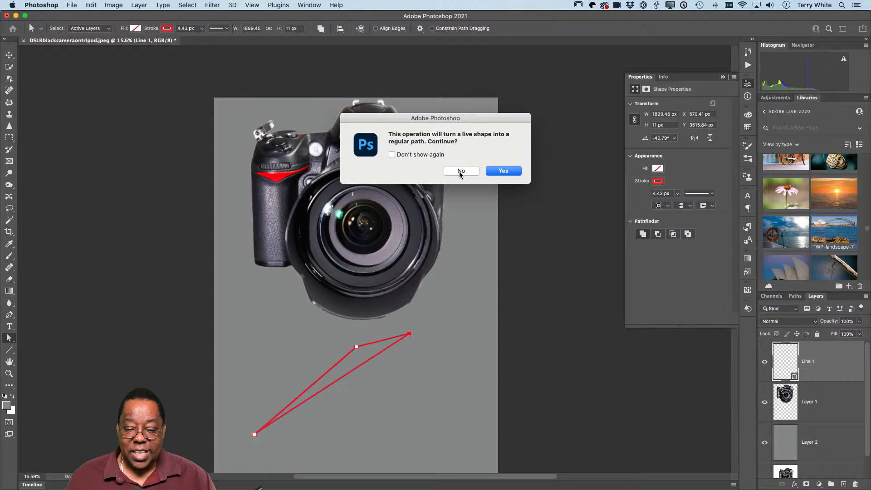
{"action": "left_click", "coordinate": [460, 174]}
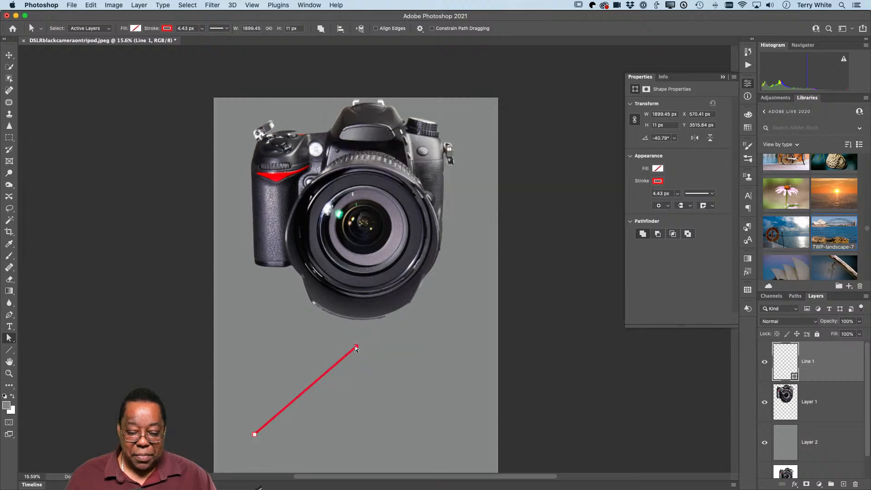
{"action": "left_click_drag", "start_coordinate": [358, 343], "coordinate": [373, 332]}
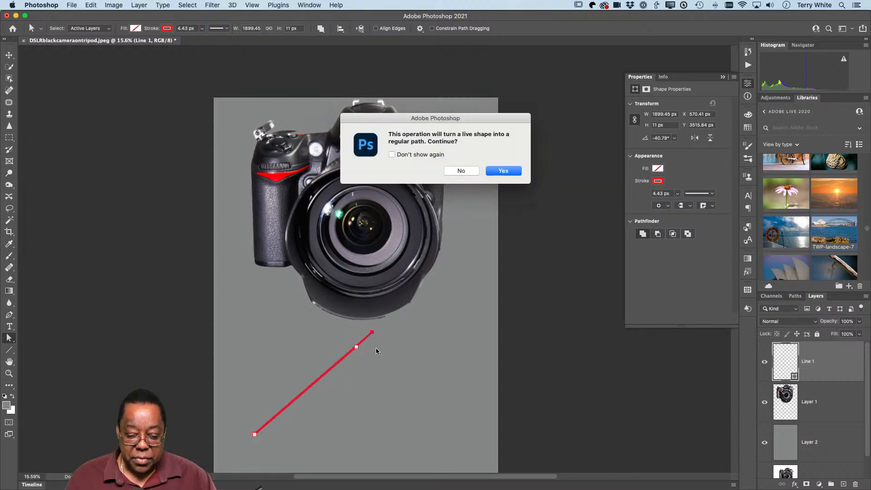
{"action": "left_click", "coordinate": [461, 171]}
{"action": "left_click", "coordinate": [371, 354]}
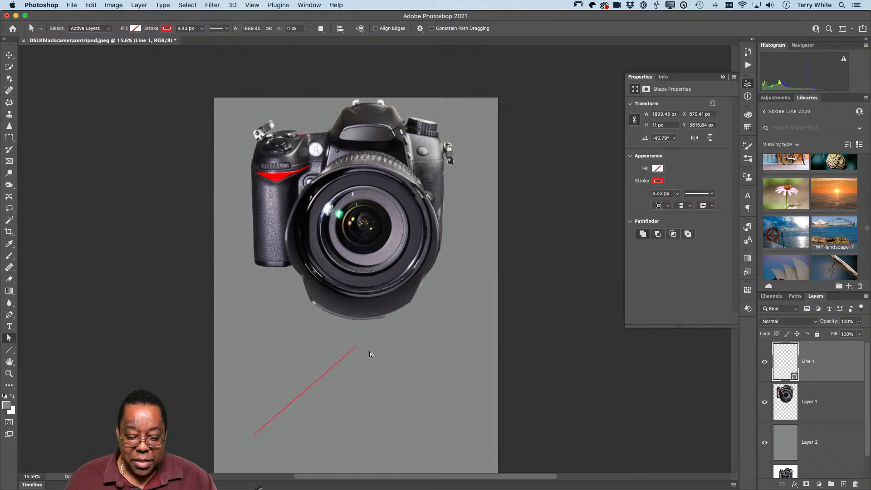
{"action": "left_click", "coordinate": [356, 348]}
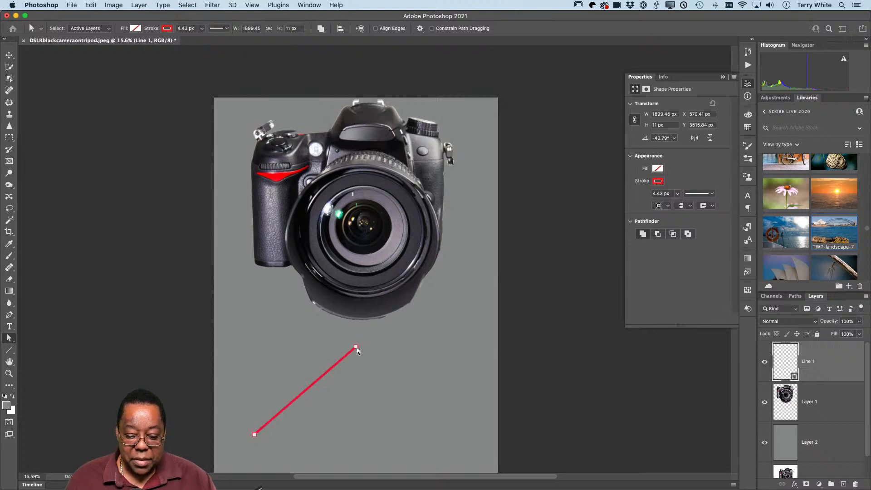
{"action": "left_click_drag", "start_coordinate": [356, 348], "coordinate": [361, 354]}
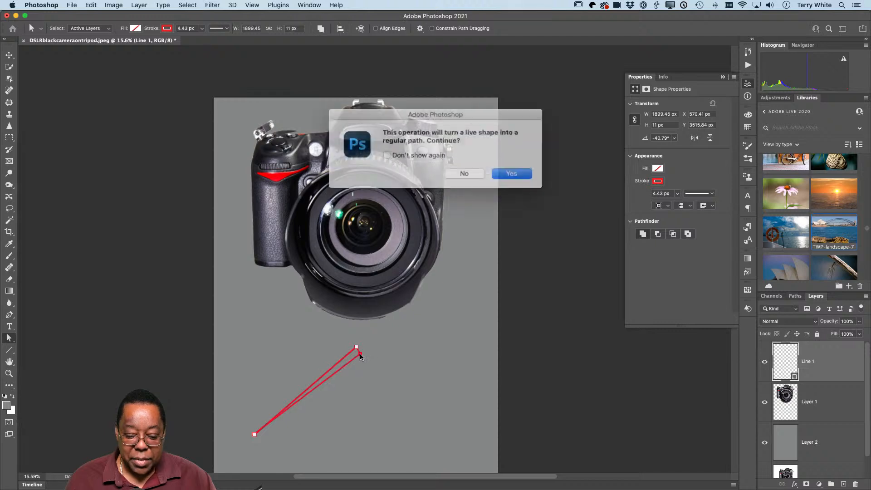
{"action": "left_click", "coordinate": [409, 155]}
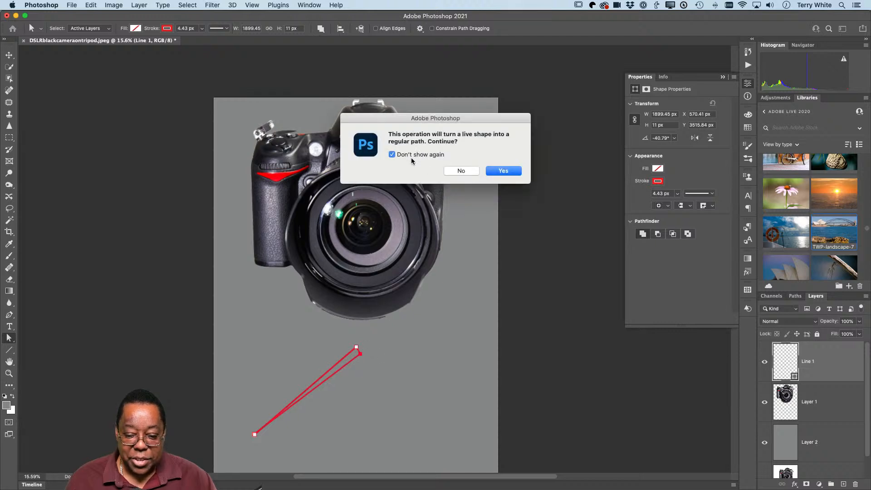
{"action": "left_click", "coordinate": [461, 171]}
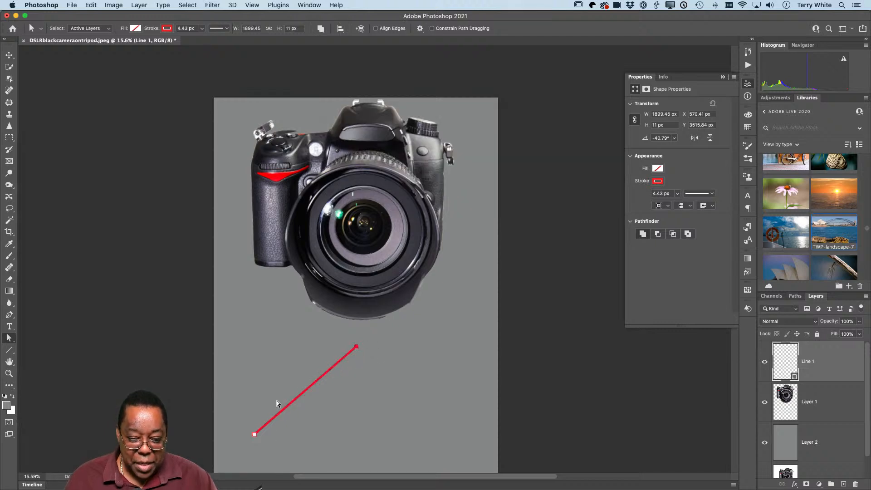
Move the red line's lower endpoint farther down the canvas, making the shape about 1305 px wide and 2119 px high
{"action": "scroll", "coordinate": [230, 83], "scroll_direction": "down", "scroll_amount": 2}
{"action": "scroll", "coordinate": [230, 83], "scroll_direction": "down", "scroll_amount": 1}
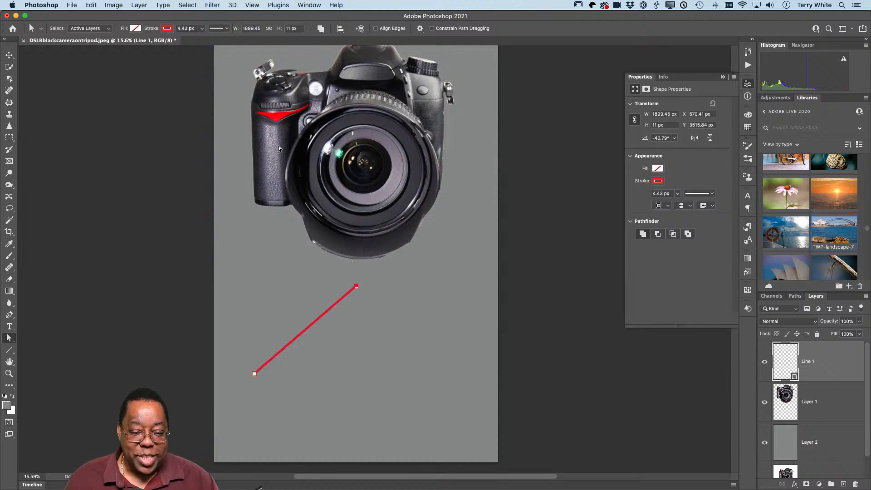
{"action": "left_click_drag", "start_coordinate": [246, 364], "coordinate": [265, 436]}
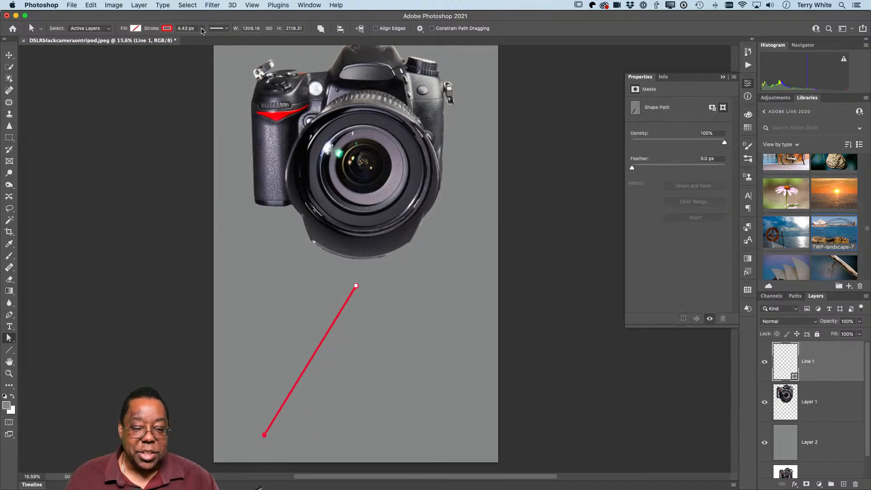
Set the line's stroke width to 26.52 px, then deselect and reselect the line
{"action": "left_click", "coordinate": [203, 31]}
{"action": "mouse_move", "coordinate": [200, 40]}
{"action": "left_mouse_down"}
{"action": "mouse_move", "coordinate": [214, 40]}
{"action": "mouse_move", "coordinate": [207, 40]}
{"action": "left_mouse_up"}
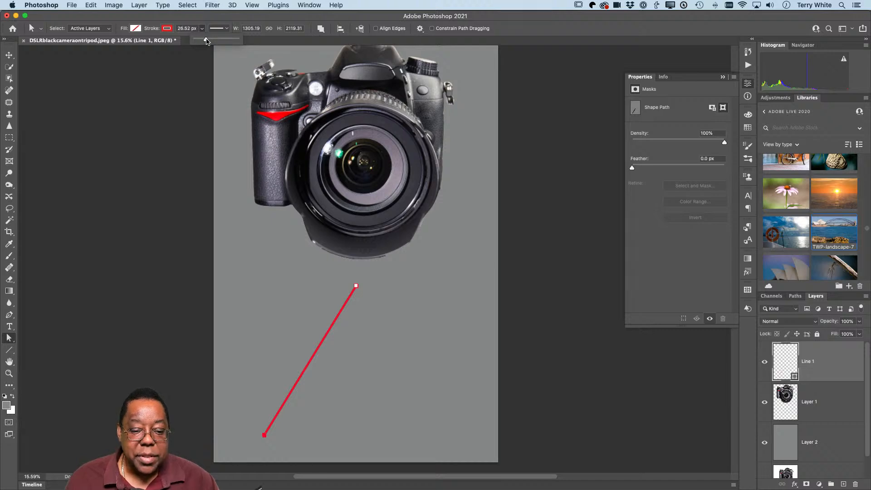
{"action": "left_click", "coordinate": [220, 27]}
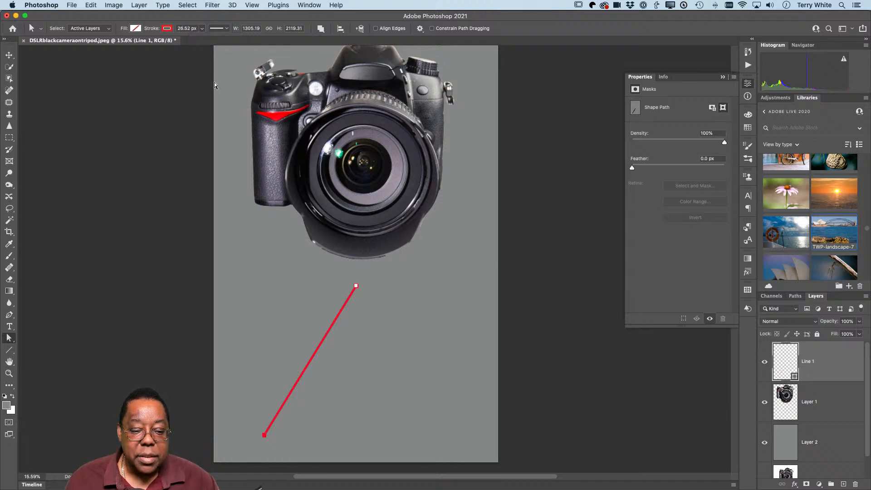
{"action": "left_click", "coordinate": [227, 165]}
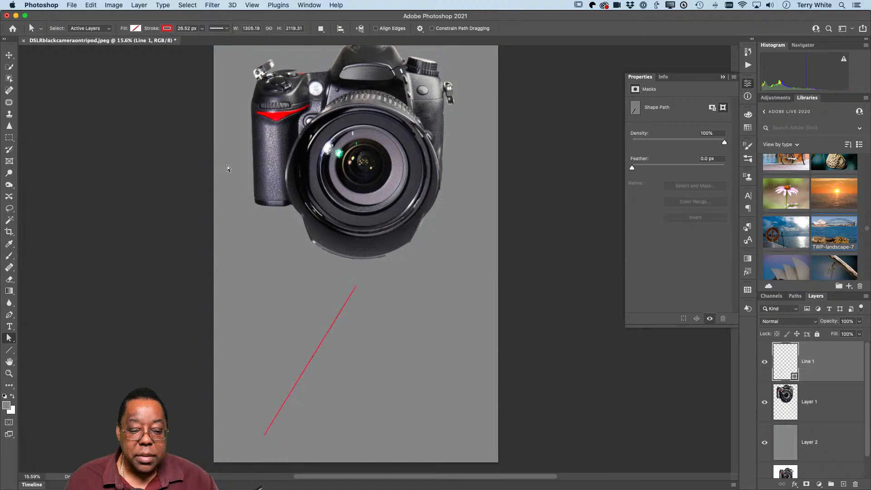
{"action": "left_click", "coordinate": [334, 324]}
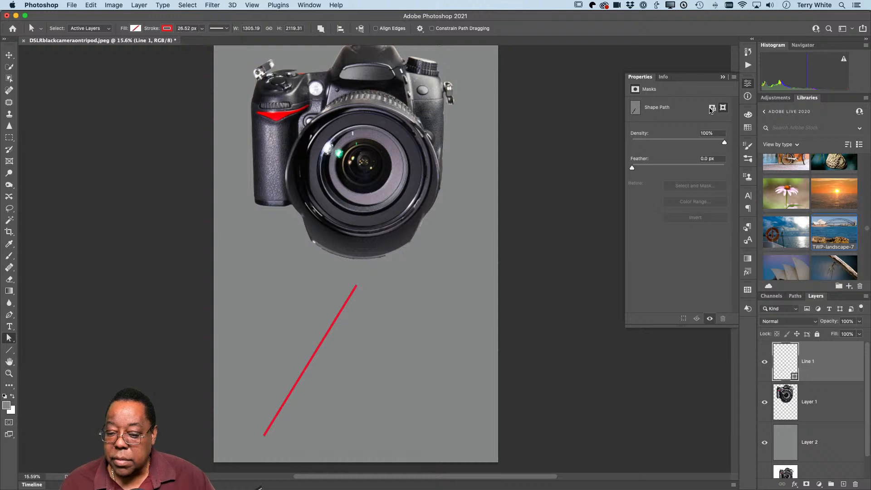
Try a pale beige from the recently used colors as the line's stroke color
{"action": "left_click", "coordinate": [168, 28]}
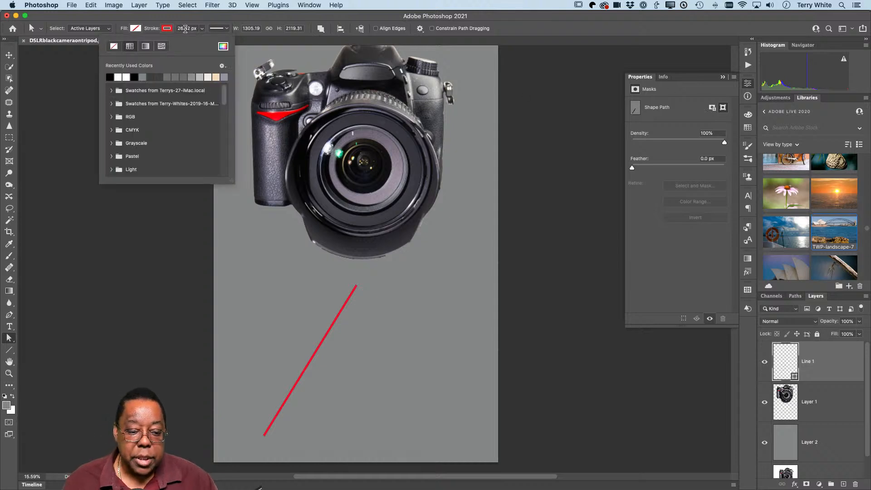
{"action": "left_click", "coordinate": [185, 29]}
{"action": "left_click", "coordinate": [169, 29]}
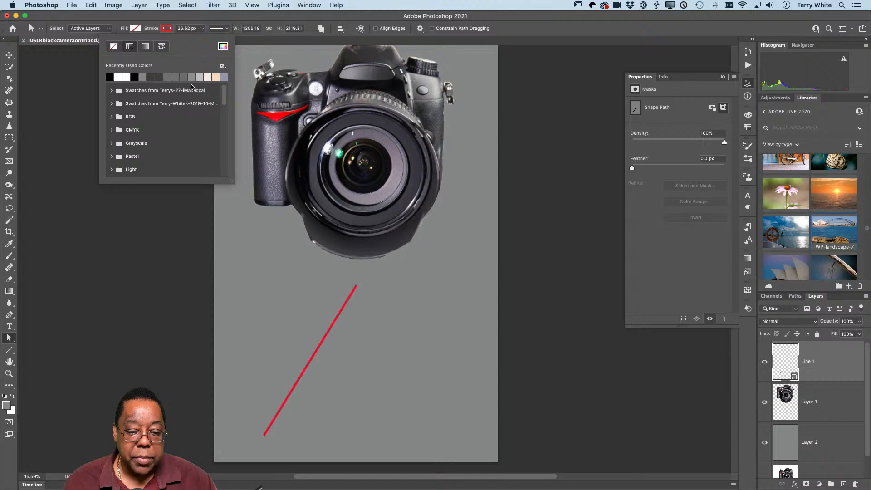
{"action": "left_click", "coordinate": [223, 78]}
{"action": "left_click", "coordinate": [224, 79]}
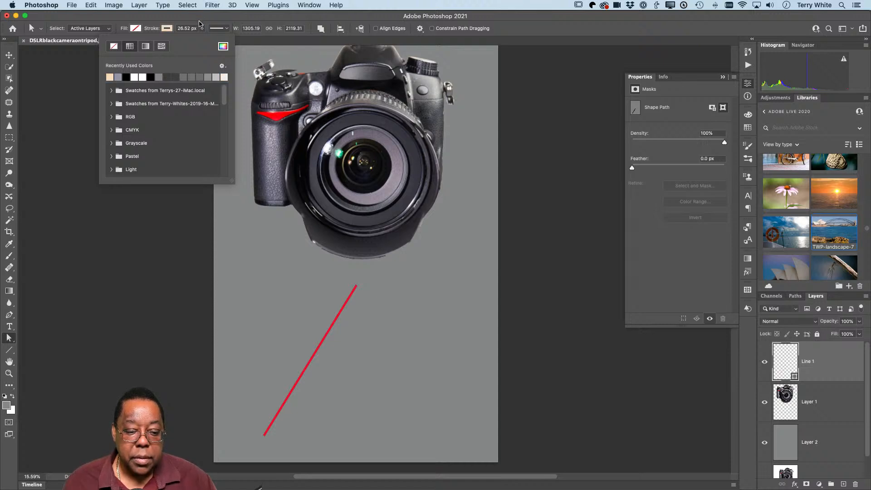
{"action": "left_click", "coordinate": [200, 22]}
Set the line's stroke color to pure red from the RGB swatches
{"action": "left_click", "coordinate": [168, 29]}
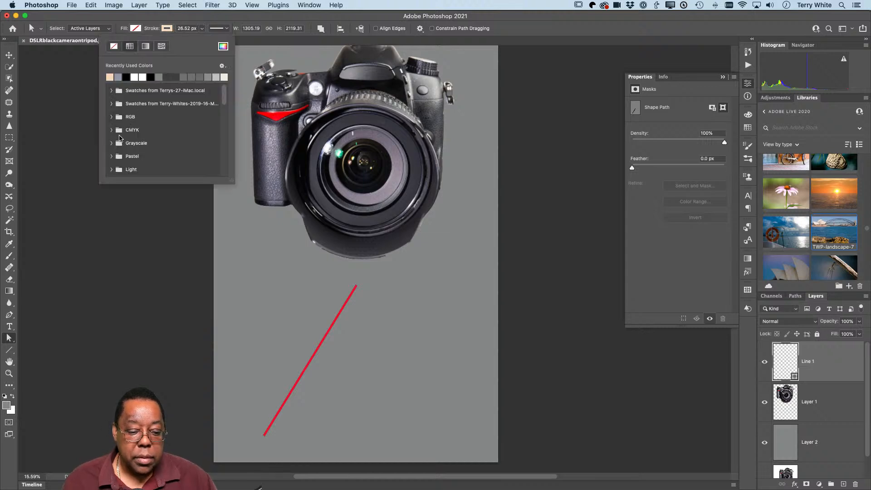
{"action": "left_click", "coordinate": [111, 118]}
{"action": "left_click", "coordinate": [119, 128]}
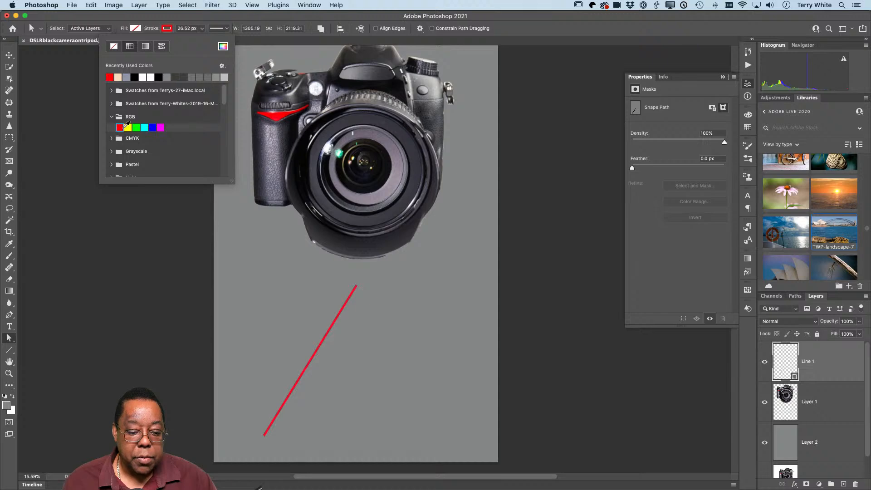
Examine the line's stroke, width, alignment and path operation options and the tool presets
{"action": "left_click", "coordinate": [220, 29]}
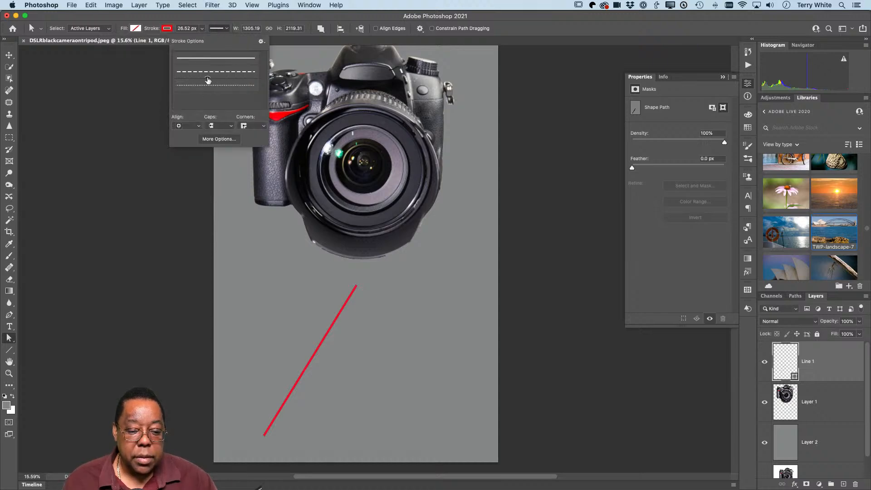
{"action": "left_click", "coordinate": [247, 28]}
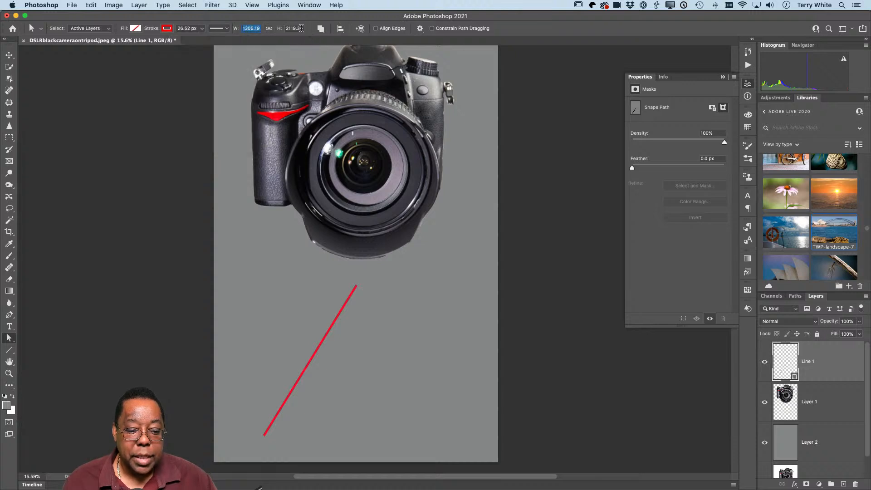
{"action": "left_click", "coordinate": [341, 28]}
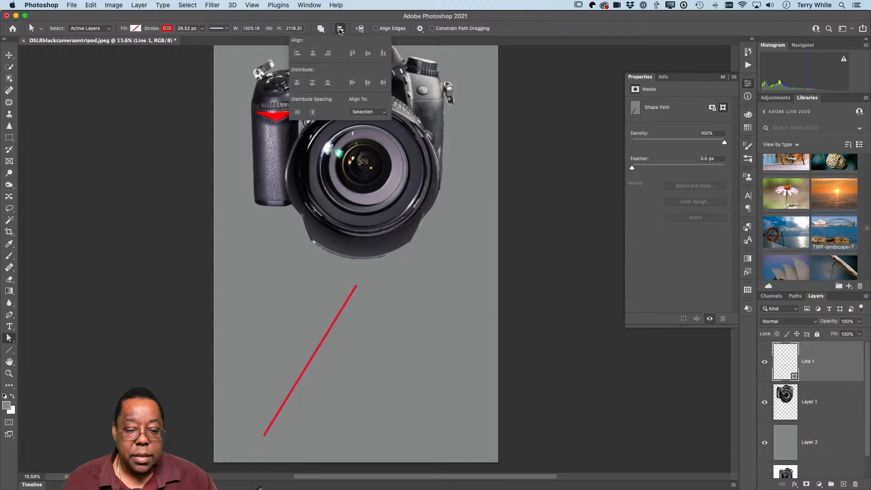
{"action": "left_click", "coordinate": [341, 30]}
{"action": "left_click", "coordinate": [322, 29]}
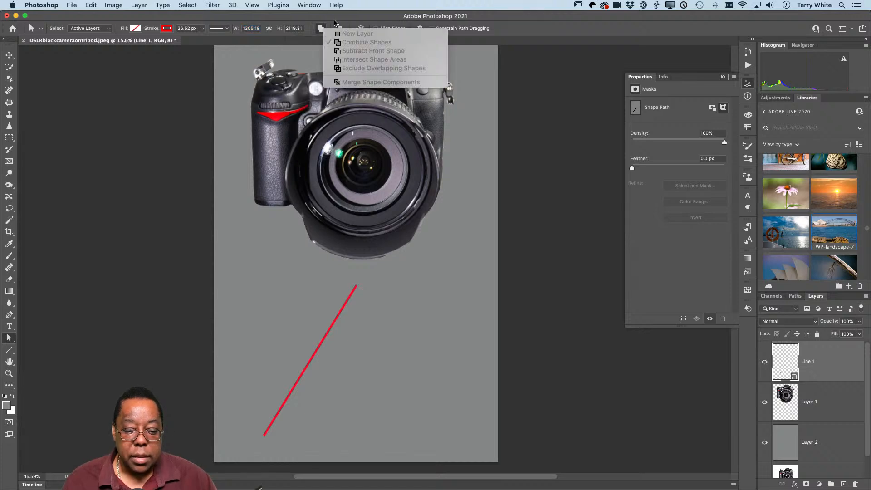
{"action": "left_click", "coordinate": [335, 22]}
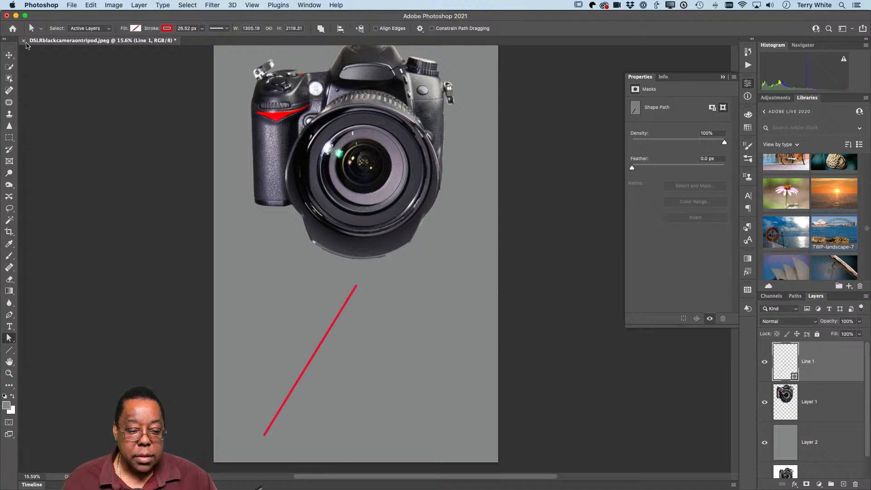
{"action": "left_click", "coordinate": [29, 28]}
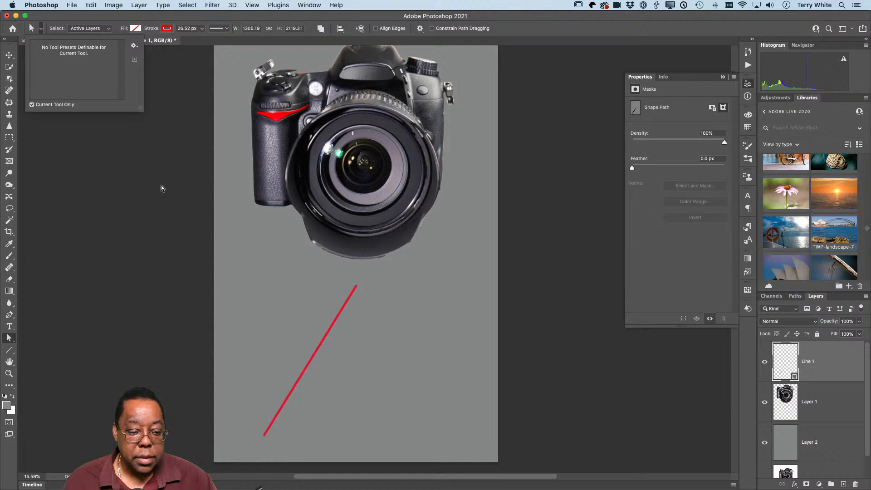
{"action": "left_click", "coordinate": [221, 212]}
Try to shift the diagonal line's segment sideways, and undo the change
{"action": "left_click", "coordinate": [325, 339]}
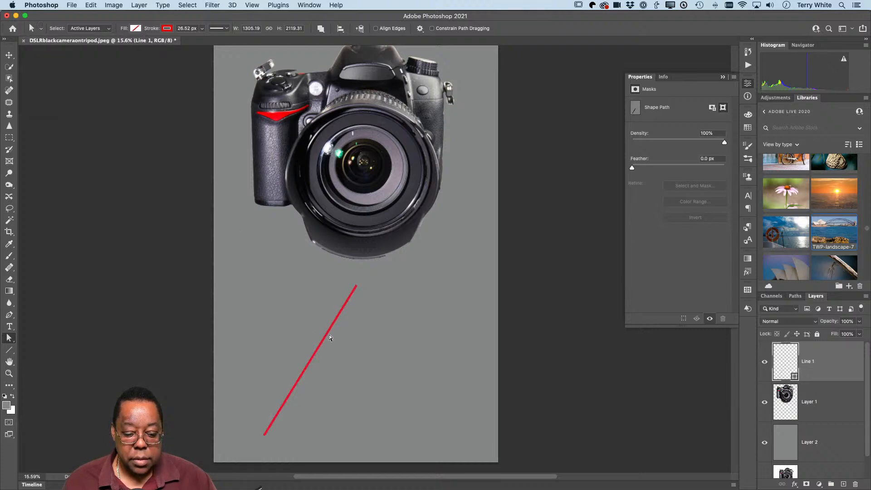
{"action": "left_click_drag", "start_coordinate": [329, 333], "coordinate": [386, 331]}
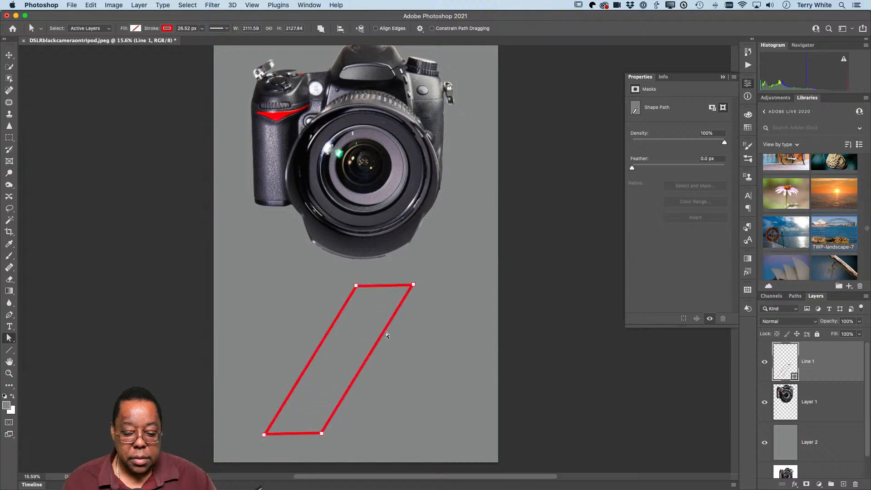
{"action": "key", "text": "super+z"}
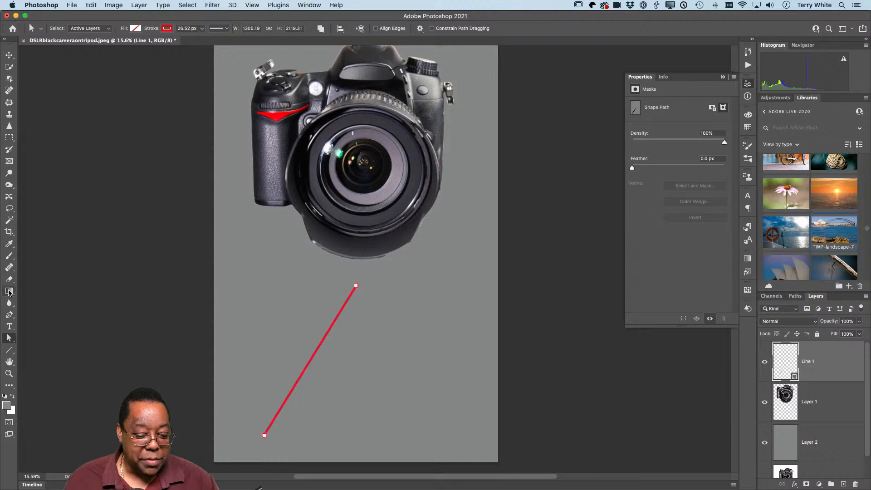
Draw a second line about 1521 px long beside the first below the camera and set its stroke width to 86.55 px
{"action": "left_click", "coordinate": [9, 350]}
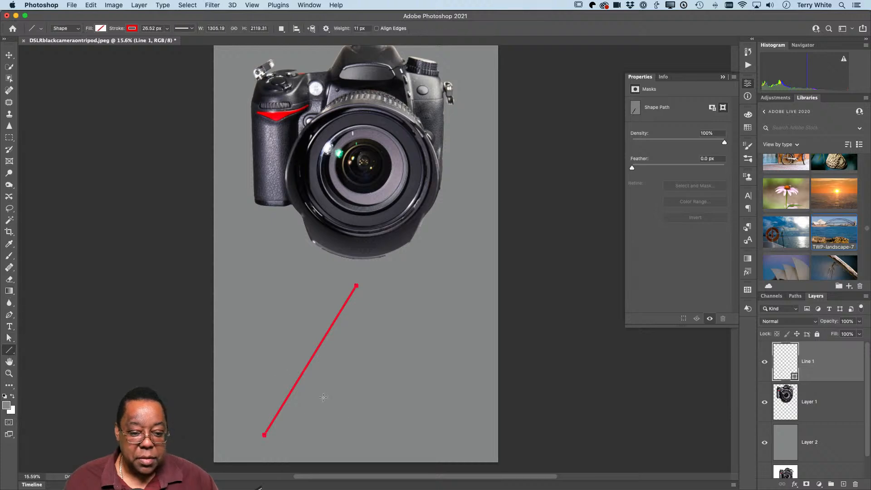
{"action": "left_click_drag", "start_coordinate": [429, 407], "coordinate": [410, 303]}
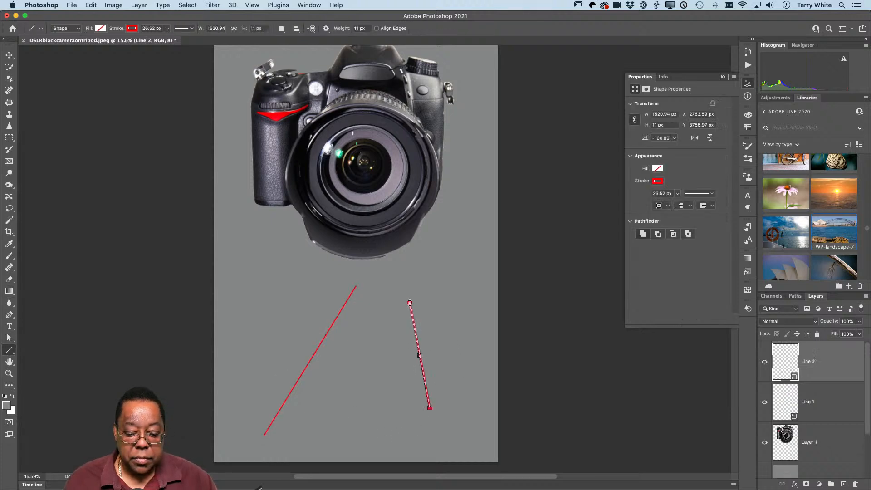
{"action": "left_click", "coordinate": [678, 198]}
{"action": "left_click_drag", "start_coordinate": [687, 207], "coordinate": [693, 205]}
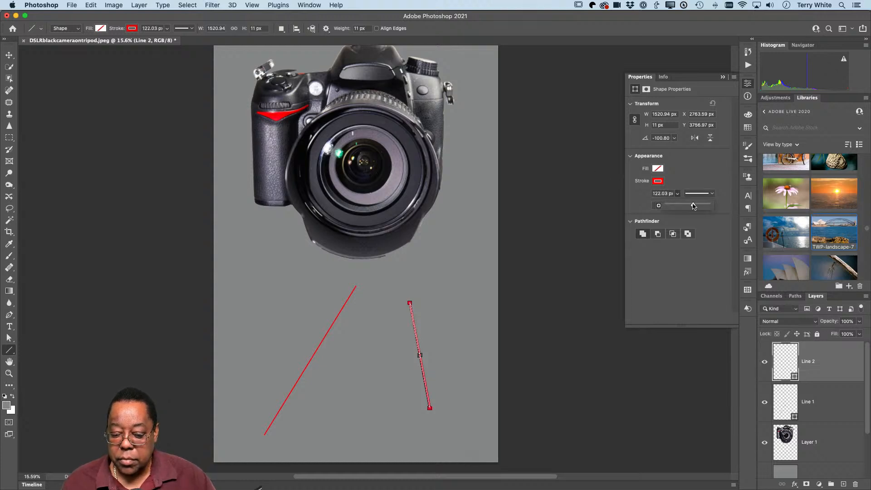
{"action": "left_click_drag", "start_coordinate": [693, 206], "coordinate": [689, 206]}
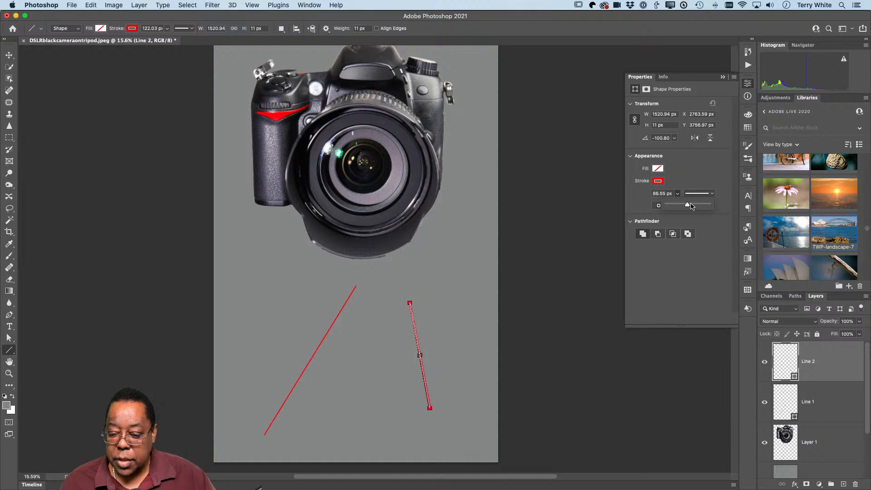
Set the second line's stroke width to 119.30 px
{"action": "left_click", "coordinate": [706, 194]}
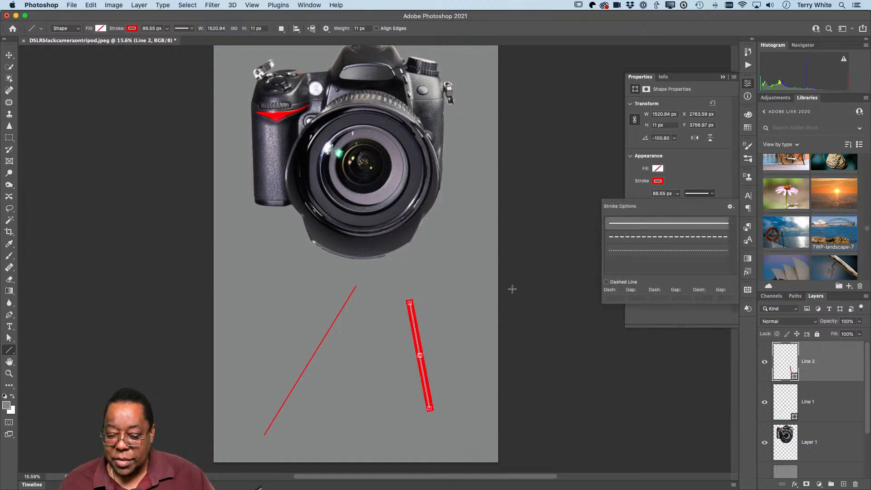
{"action": "left_click", "coordinate": [678, 194]}
{"action": "left_click", "coordinate": [678, 194]}
{"action": "mouse_move", "coordinate": [678, 206]}
{"action": "left_mouse_down"}
{"action": "mouse_move", "coordinate": [697, 206]}
{"action": "mouse_move", "coordinate": [677, 208]}
{"action": "mouse_move", "coordinate": [692, 205]}
{"action": "mouse_move", "coordinate": [684, 207]}
{"action": "left_mouse_up"}
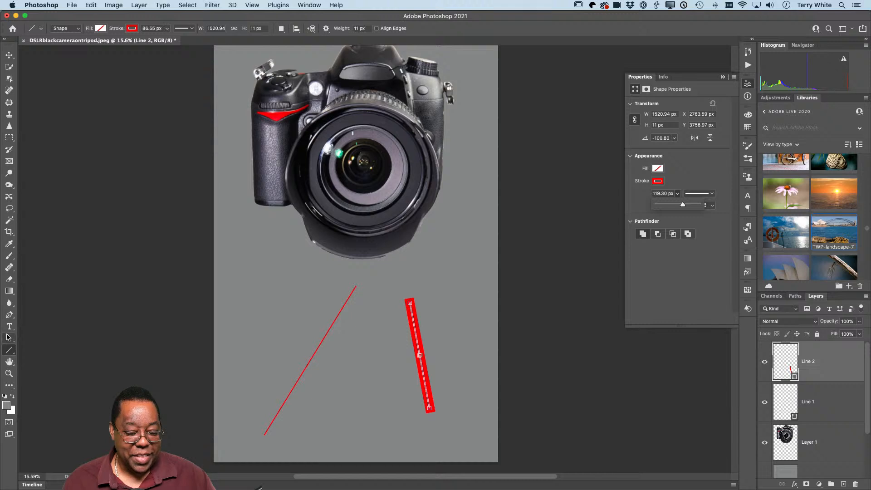
Select the Line 1 layer's path and apply the solid stroke preset to it
{"action": "left_click", "coordinate": [9, 337]}
{"action": "left_click_drag", "start_coordinate": [313, 361], "coordinate": [310, 360]}
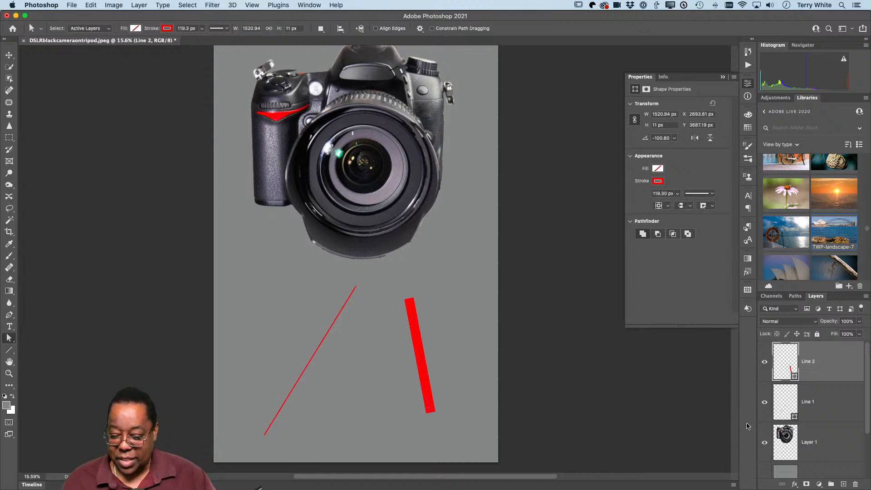
{"action": "left_click", "coordinate": [800, 412]}
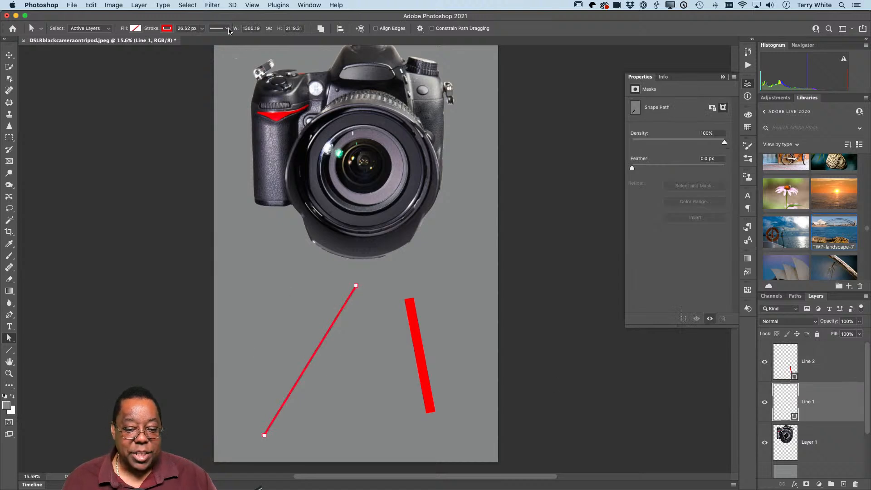
{"action": "left_click", "coordinate": [227, 29]}
{"action": "left_click", "coordinate": [222, 54]}
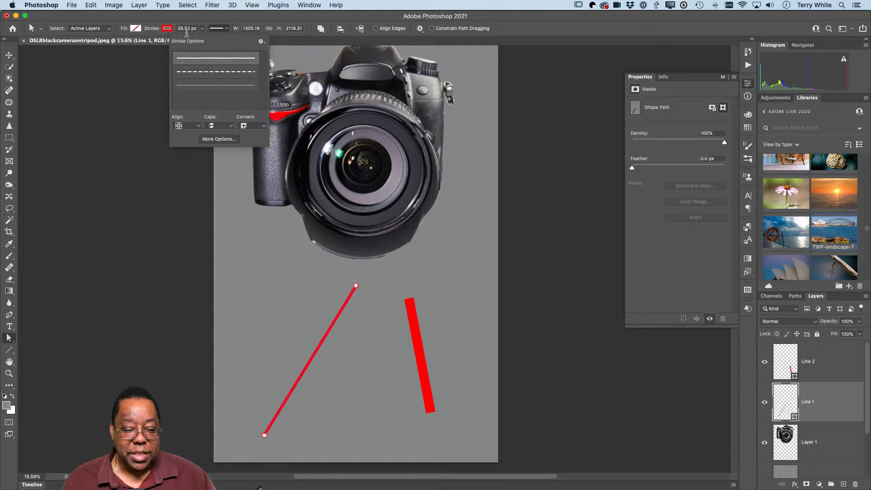
Set Line 1's stroke width to 23.79 px
{"action": "left_click", "coordinate": [189, 28]}
{"action": "left_click", "coordinate": [202, 29]}
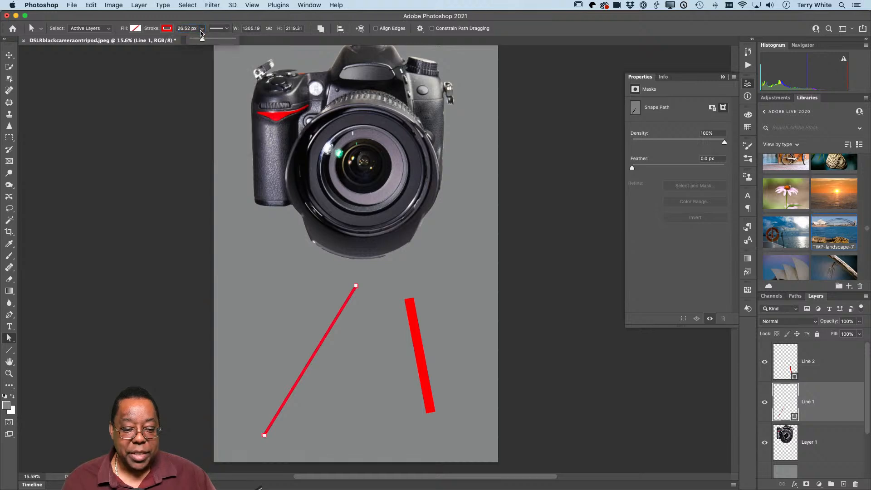
{"action": "mouse_move", "coordinate": [202, 40]}
{"action": "left_mouse_down"}
{"action": "mouse_move", "coordinate": [219, 42]}
{"action": "mouse_move", "coordinate": [201, 44]}
{"action": "left_mouse_up"}
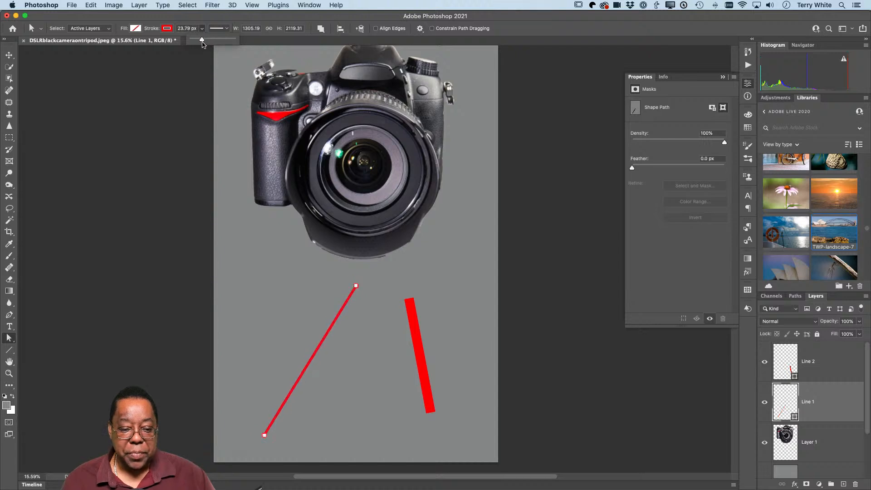
{"action": "left_click", "coordinate": [420, 28]}
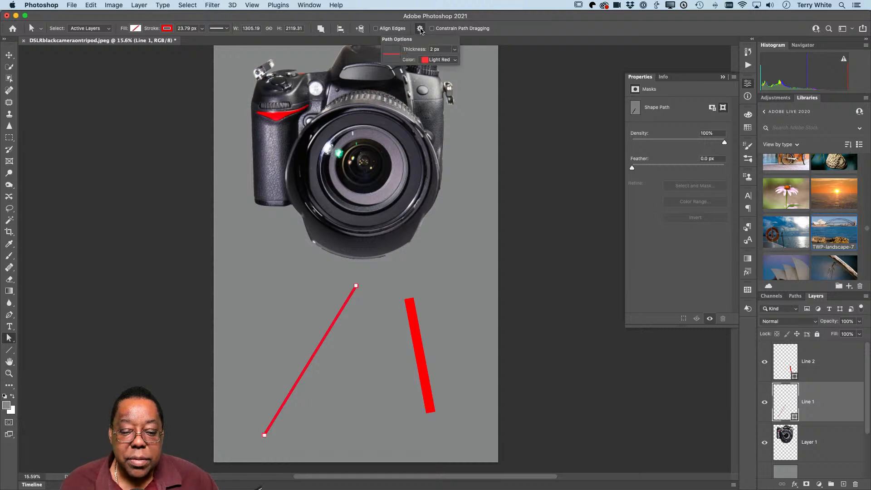
{"action": "left_click", "coordinate": [420, 29]}
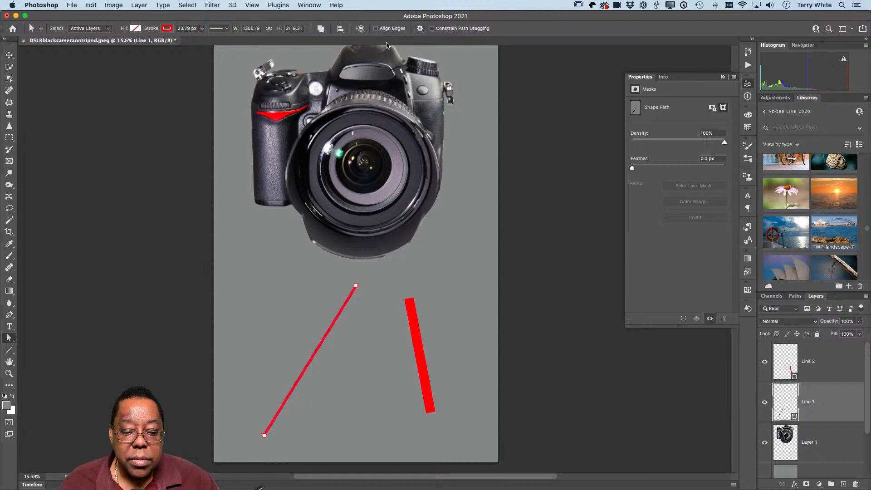
{"action": "left_click", "coordinate": [453, 285]}
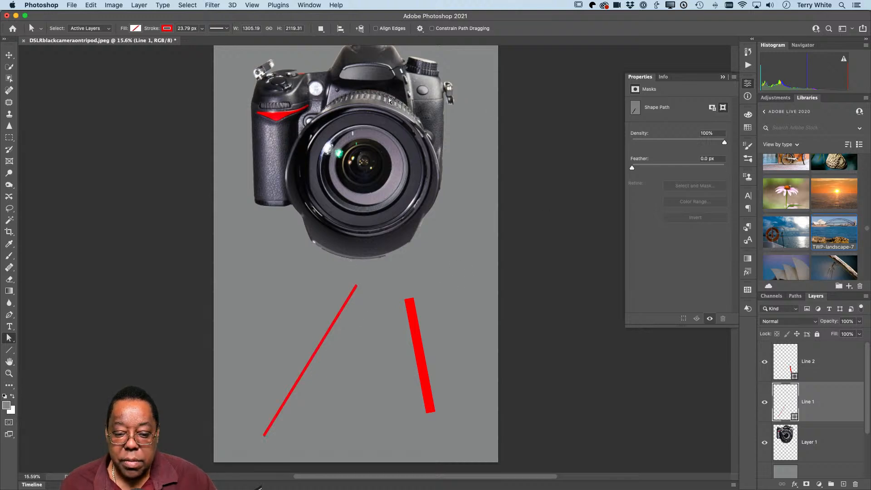
{"action": "left_click", "coordinate": [420, 29]}
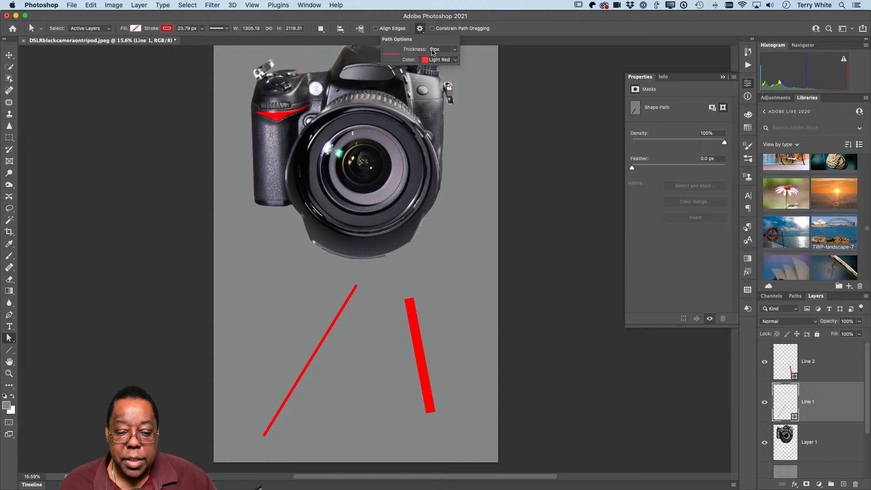
{"action": "left_click", "coordinate": [464, 227]}
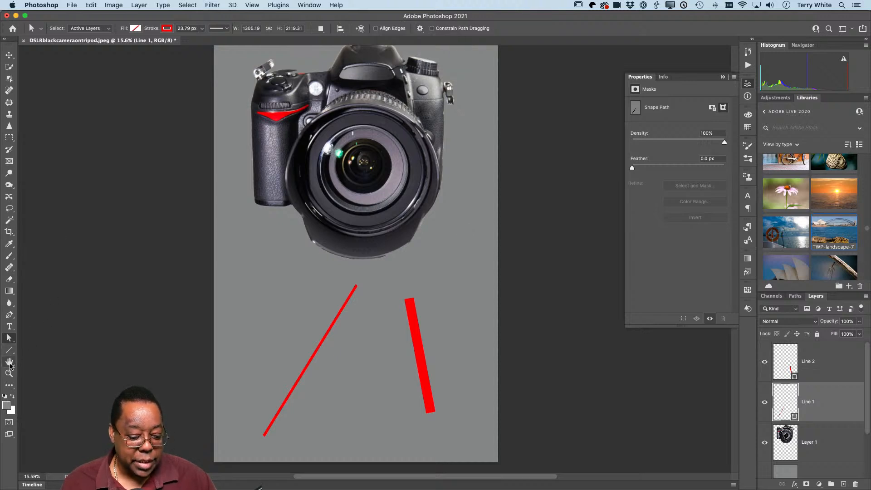
Draw a third line about 1936 px long beside the thin line and set its stroke width to 124.76 px
{"action": "left_click", "coordinate": [10, 351]}
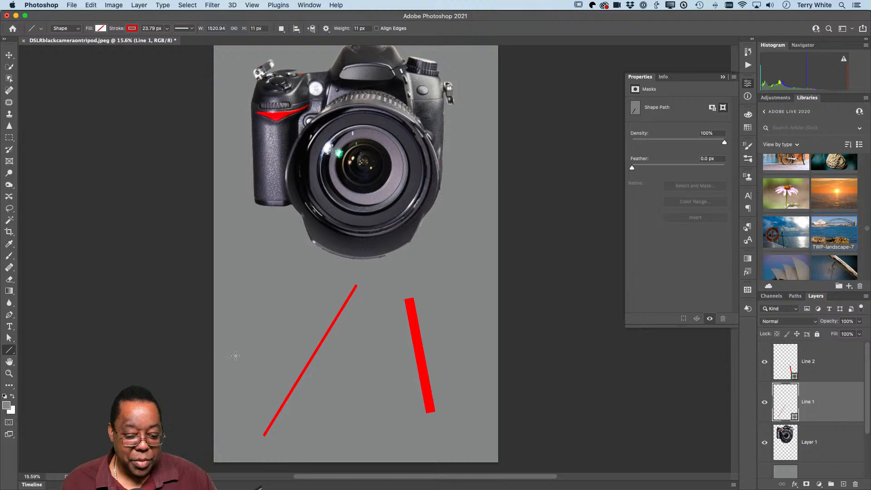
{"action": "left_click_drag", "start_coordinate": [216, 386], "coordinate": [300, 279]}
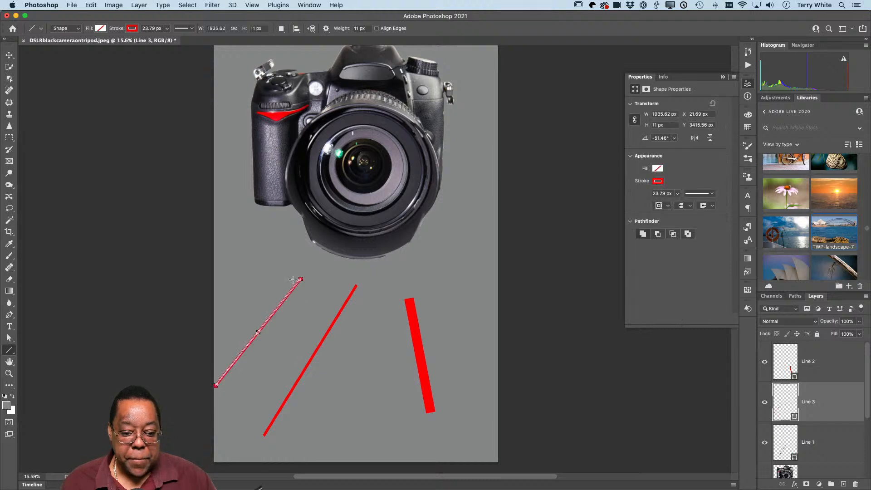
{"action": "left_click", "coordinate": [326, 29]}
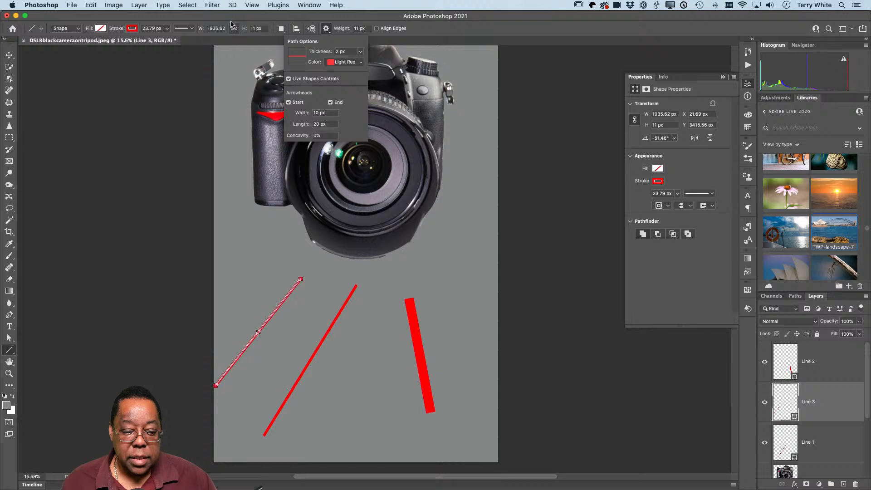
{"action": "left_click", "coordinate": [185, 25]}
{"action": "left_click", "coordinate": [189, 31]}
{"action": "left_click", "coordinate": [191, 29]}
{"action": "left_click", "coordinate": [165, 29]}
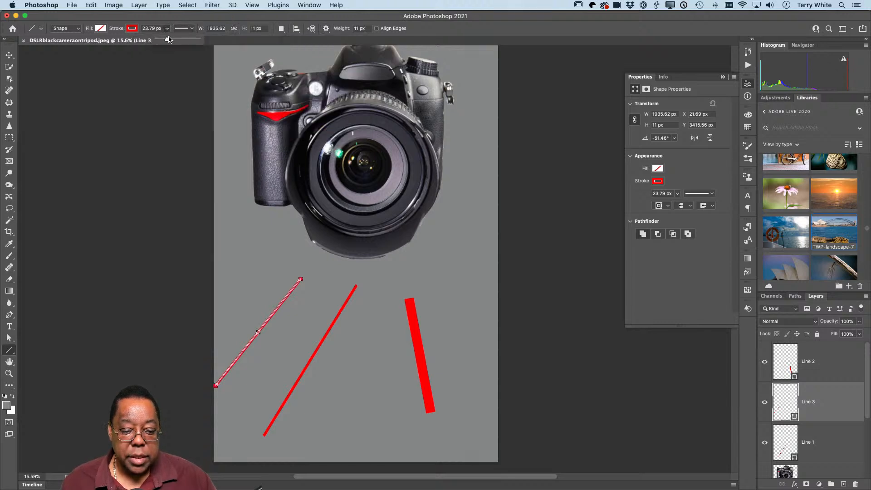
{"action": "left_click_drag", "start_coordinate": [170, 40], "coordinate": [184, 40]}
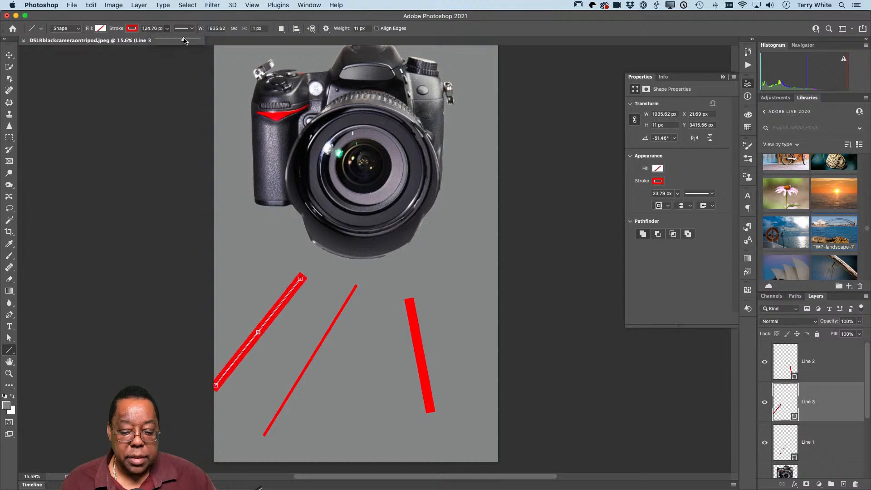
Set the Line tool's arrowhead width and length to 40 px each
{"action": "left_click", "coordinate": [326, 29]}
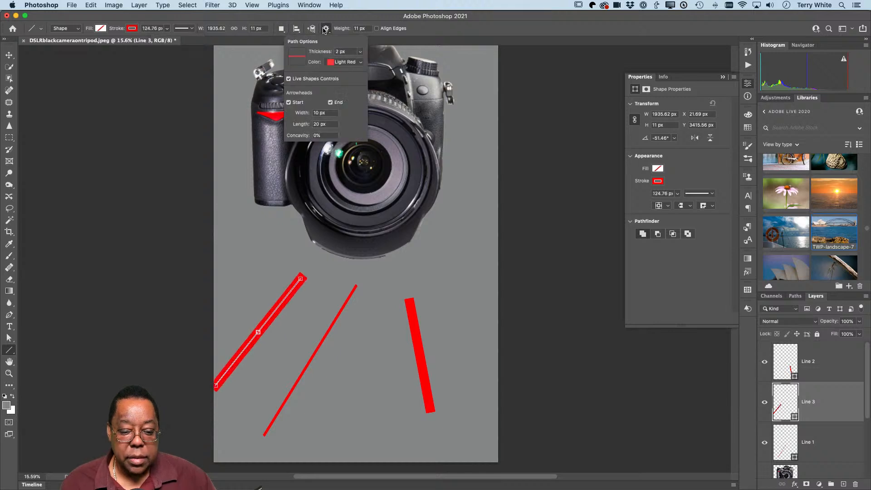
{"action": "left_click", "coordinate": [323, 115]}
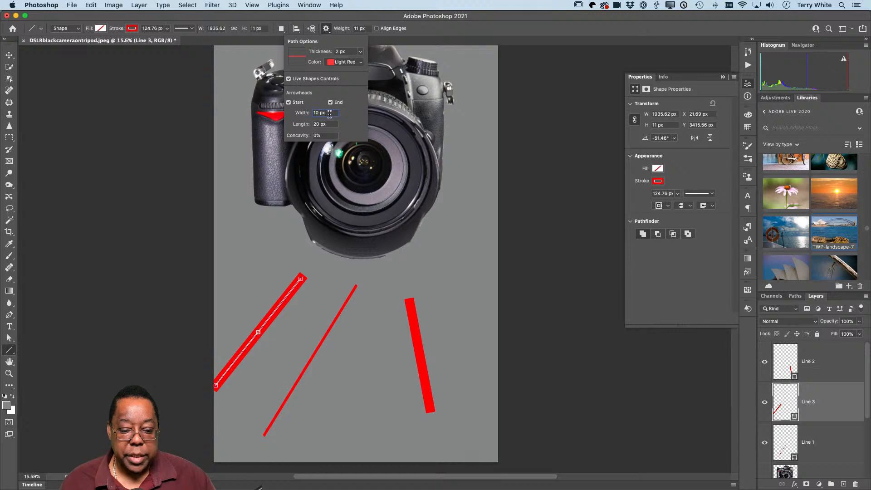
{"action": "type", "text": "40"}
{"action": "key", "text": "Tab"}
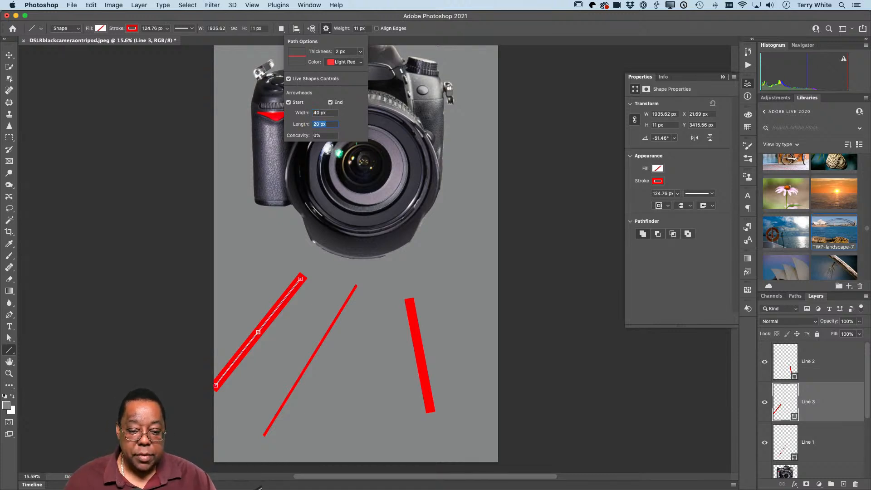
{"action": "type", "text": "40"}
{"action": "key", "text": "Tab"}
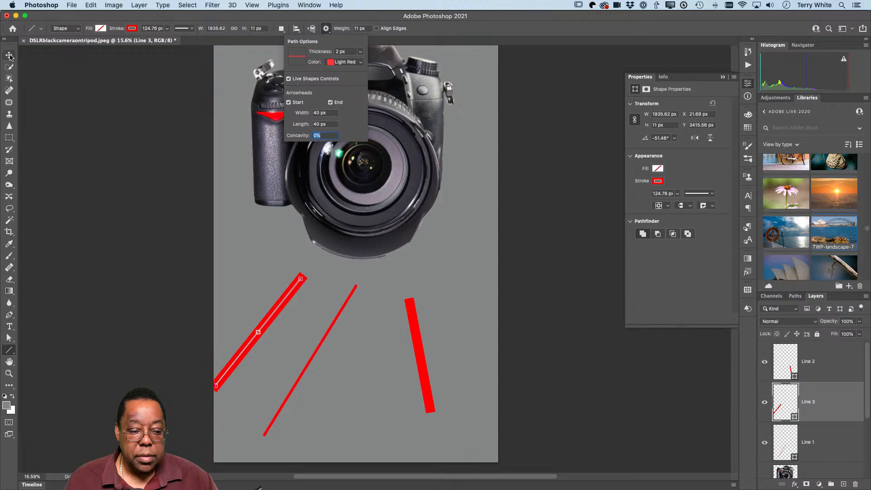
Move the third line between the other two and draw a double-headed arrow about 1602 px long beside the thin line
{"action": "left_click", "coordinate": [9, 55]}
{"action": "left_click_drag", "start_coordinate": [284, 305], "coordinate": [371, 335]}
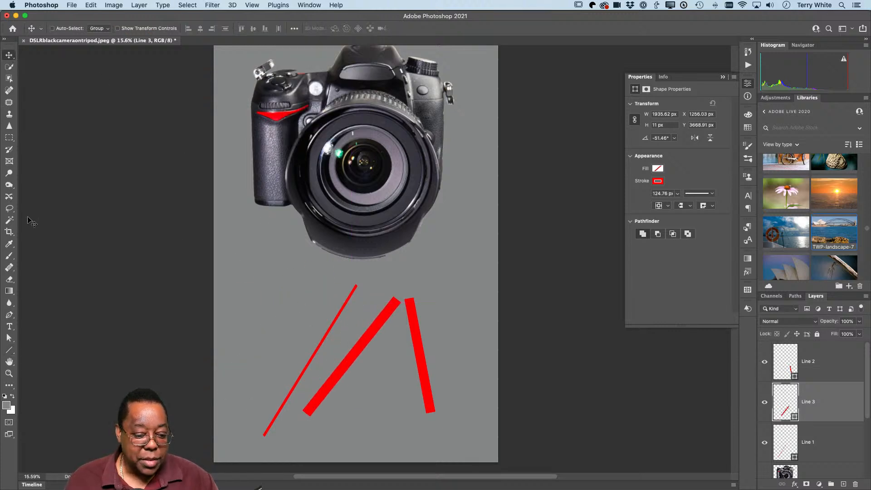
{"action": "left_click", "coordinate": [9, 350]}
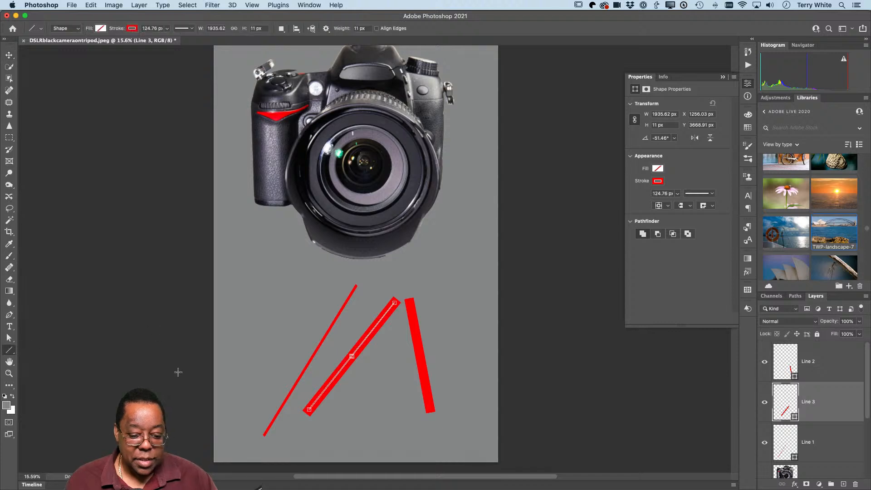
{"action": "left_click_drag", "start_coordinate": [237, 380], "coordinate": [291, 279]}
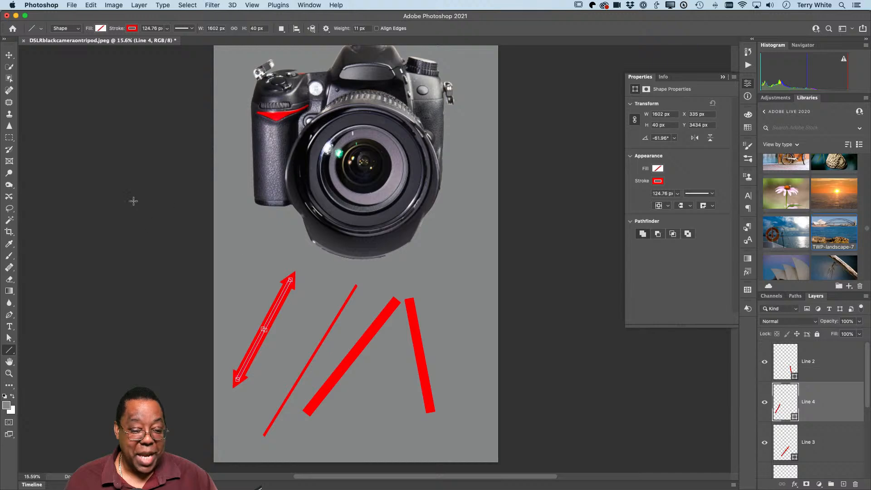
Delete all four line layers, keeping only the camera, gray fill and background layers
{"action": "left_click", "coordinate": [9, 55]}
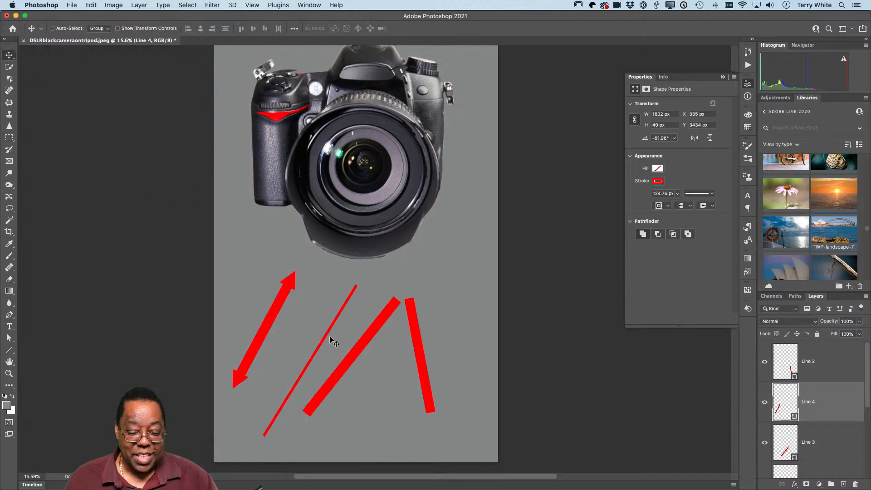
{"action": "left_click_drag", "start_coordinate": [811, 403], "coordinate": [856, 484]}
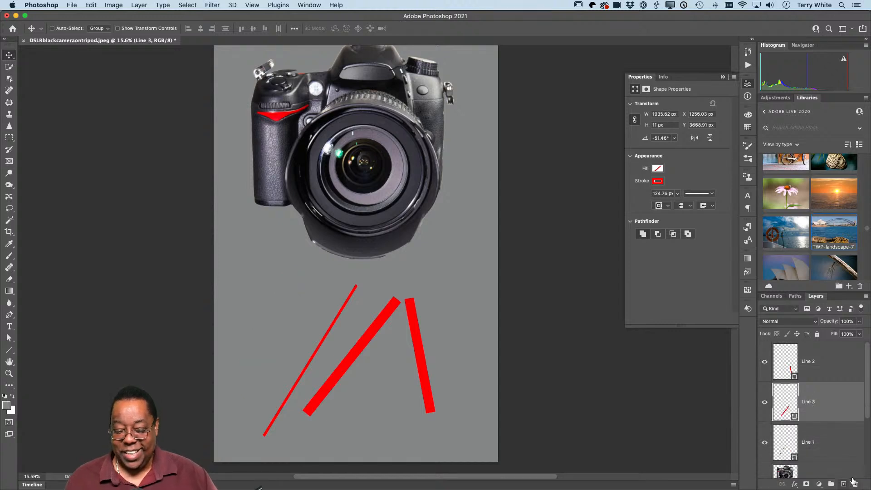
{"action": "left_click_drag", "start_coordinate": [826, 406], "coordinate": [856, 484]}
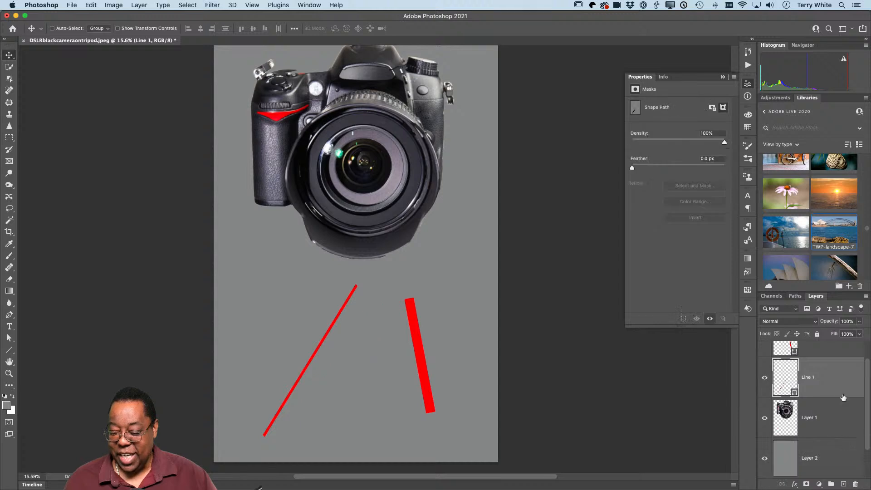
{"action": "left_click_drag", "start_coordinate": [824, 352], "coordinate": [856, 485]}
{"action": "left_click_drag", "start_coordinate": [833, 367], "coordinate": [855, 483]}
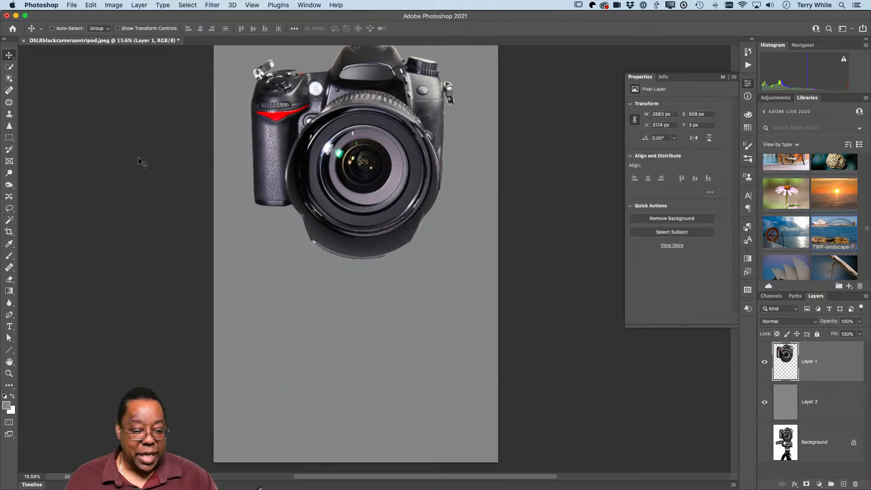
Draw a diagonal double-headed arrow about 1987 px long below the camera with the Line tool
{"action": "left_click", "coordinate": [9, 350]}
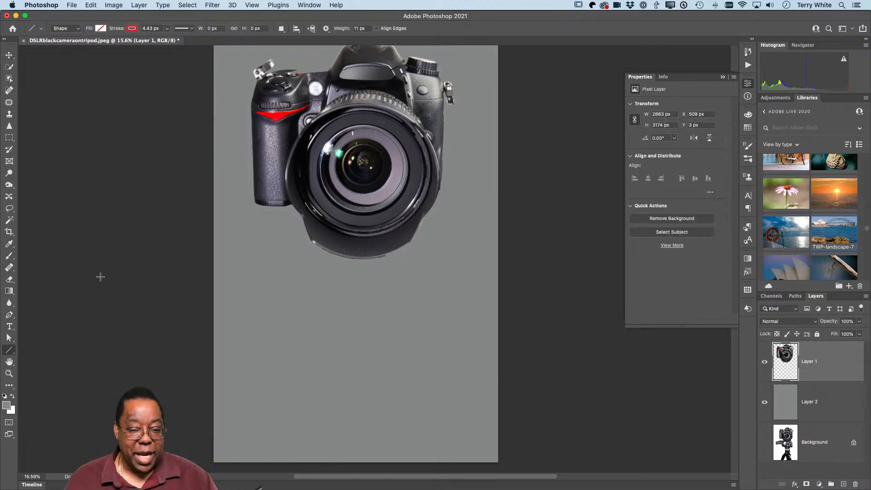
{"action": "left_click", "coordinate": [325, 29]}
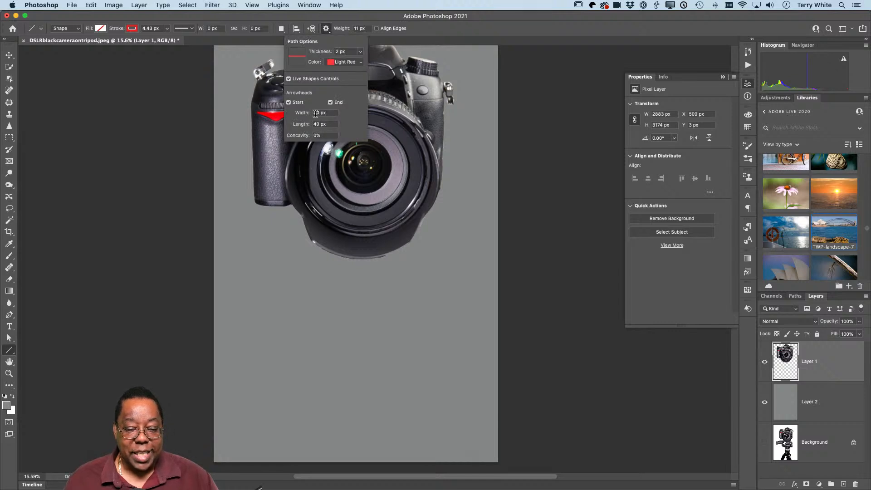
{"action": "left_click", "coordinate": [167, 29]}
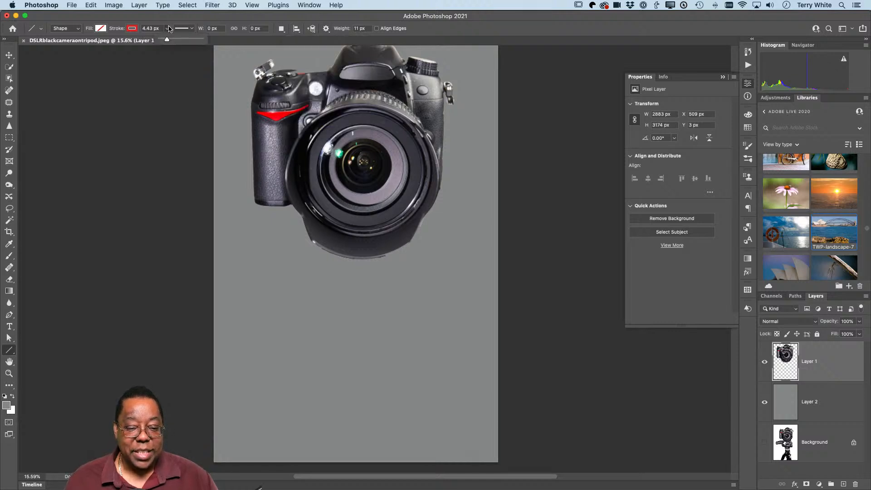
{"action": "mouse_move", "coordinate": [285, 387]}
{"action": "left_mouse_down"}
{"action": "mouse_move", "coordinate": [381, 275]}
{"action": "mouse_move", "coordinate": [374, 283]}
{"action": "left_mouse_up"}
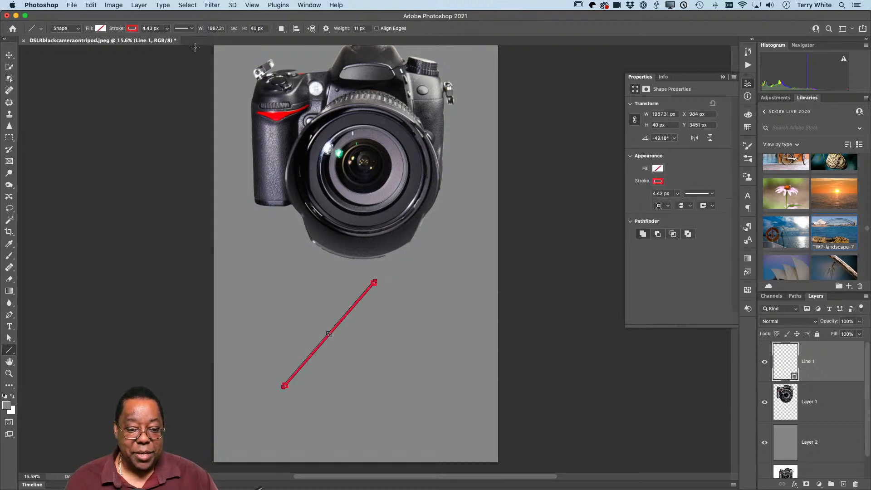
Set the arrow's stroke width to 34.70 px and apply the solid stroke preset to it
{"action": "left_click", "coordinate": [168, 29]}
{"action": "left_click_drag", "start_coordinate": [166, 39], "coordinate": [172, 41]}
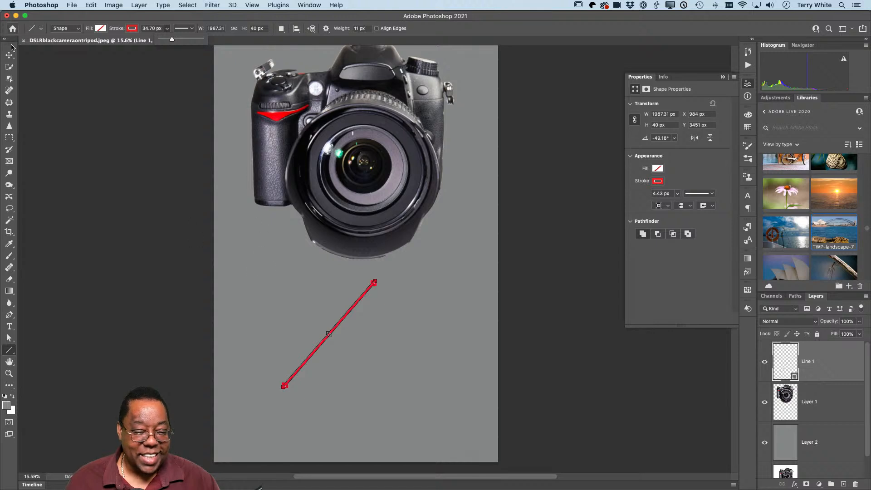
{"action": "left_click", "coordinate": [186, 31]}
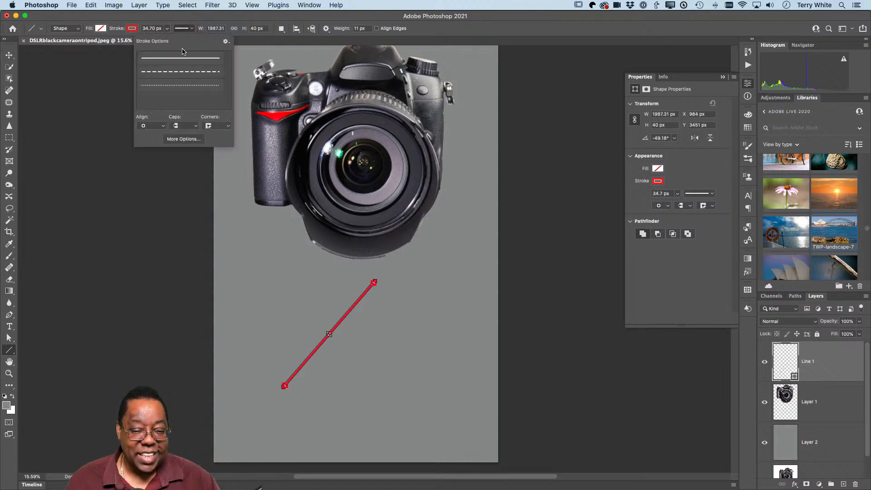
{"action": "left_click", "coordinate": [180, 58]}
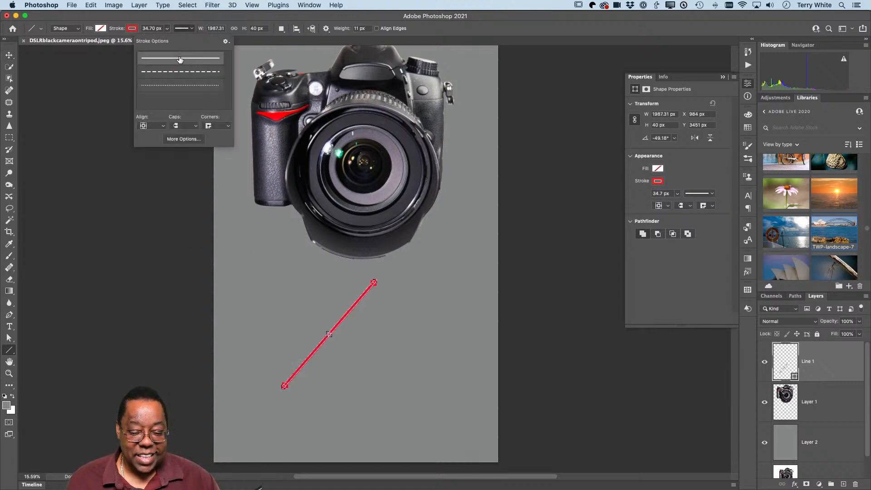
Set the arrow's stroke width to 141.13 px
{"action": "left_click", "coordinate": [146, 29]}
{"action": "left_click", "coordinate": [167, 29]}
{"action": "left_click_drag", "start_coordinate": [168, 40], "coordinate": [186, 40]}
Move the whole arrow up and to the left with the Path Selection tool so its upper tip sits just under the lens
{"action": "left_click", "coordinate": [9, 55]}
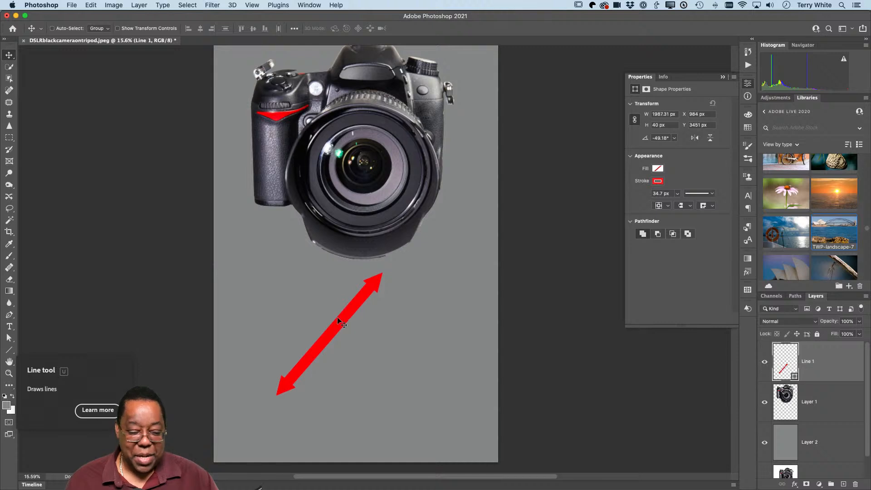
{"action": "left_click", "coordinate": [7, 341]}
{"action": "left_click_drag", "start_coordinate": [344, 314], "coordinate": [310, 307]}
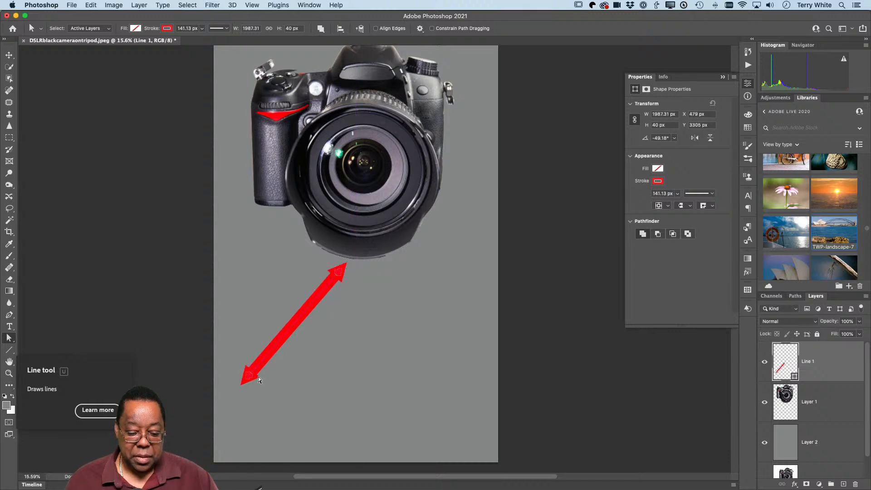
Try to swing the arrow's lower end around to a horizontal position by its anchor points, and undo the change
{"action": "left_click_drag", "start_coordinate": [254, 396], "coordinate": [229, 369]}
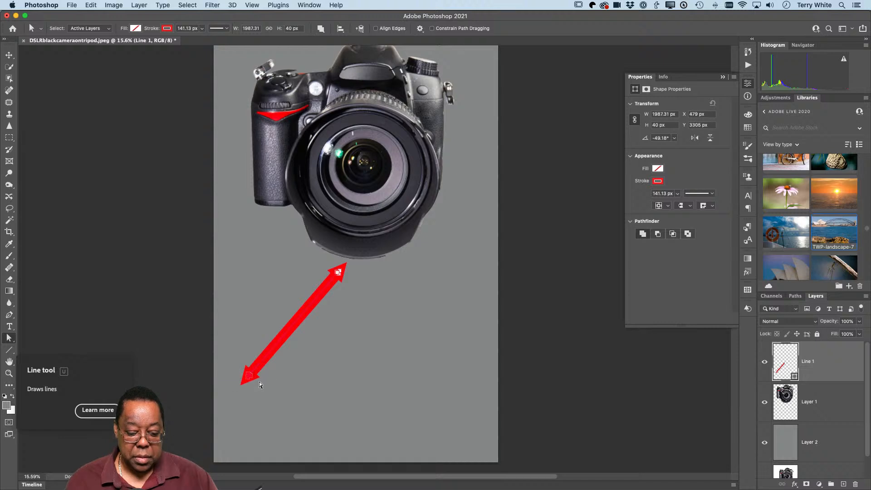
{"action": "left_click_drag", "start_coordinate": [281, 394], "coordinate": [250, 378]}
{"action": "key", "text": "super+z"}
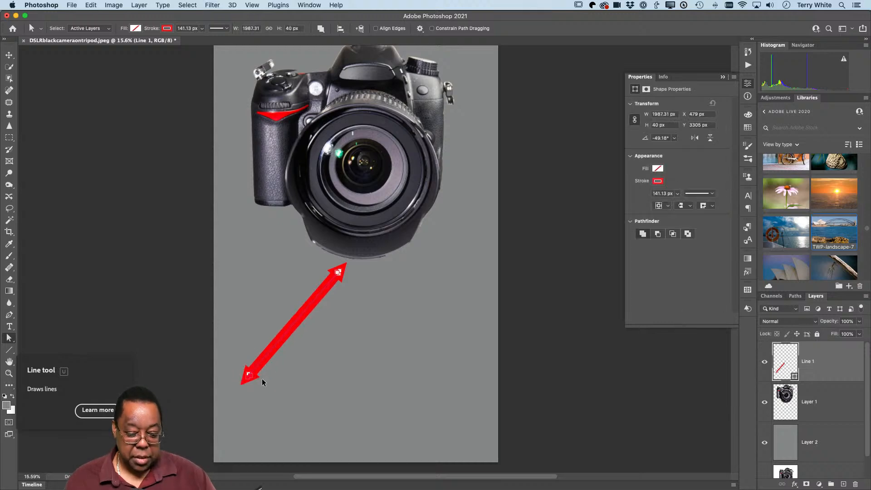
{"action": "left_click", "coordinate": [263, 383]}
{"action": "left_click_drag", "start_coordinate": [261, 396], "coordinate": [463, 273]}
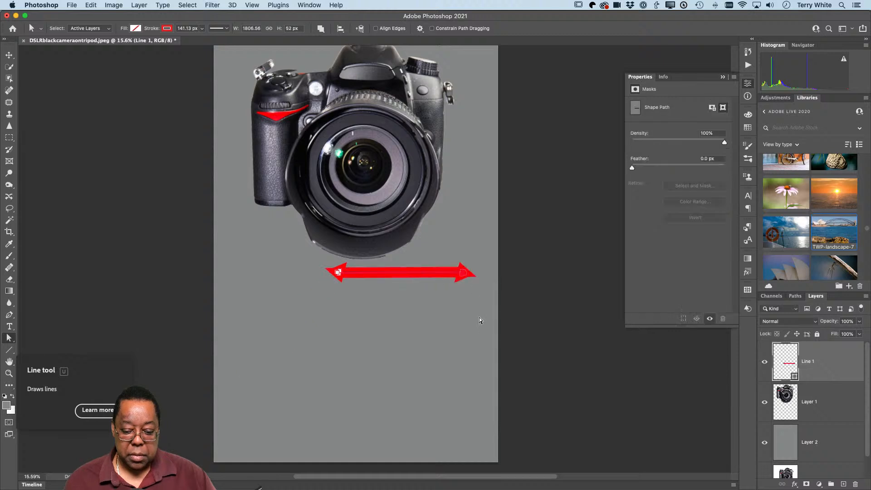
{"action": "left_click", "coordinate": [404, 311]}
{"action": "key", "text": "super+z"}
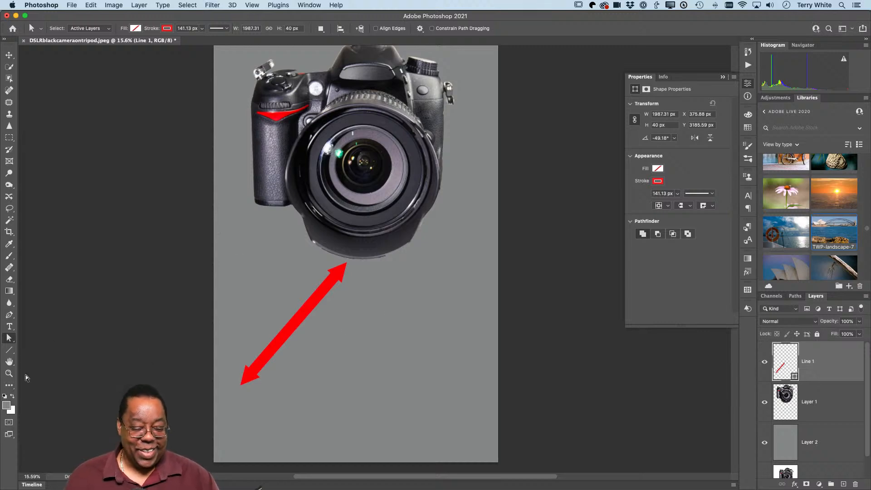
Draw a rectangle about 1425 by 885 px in the empty area beneath the camera and set its stroke width to 40.15 px
{"action": "left_click", "coordinate": [6, 351]}
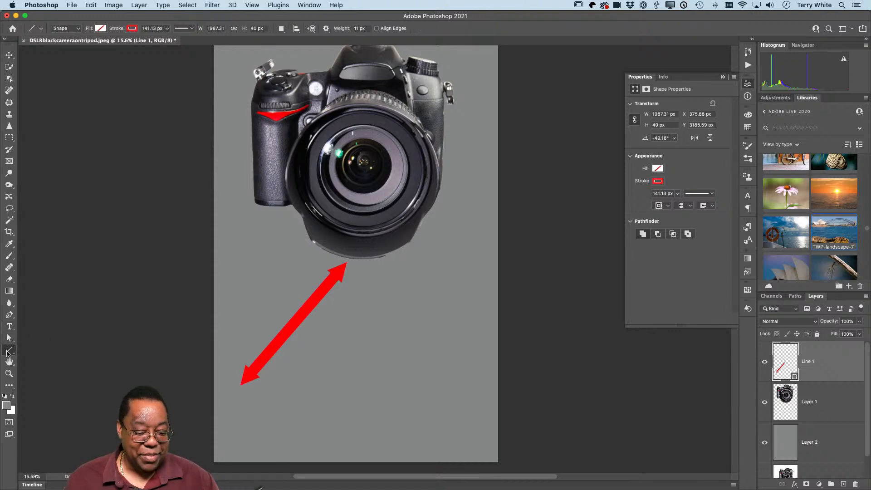
{"action": "left_click", "coordinate": [7, 353]}
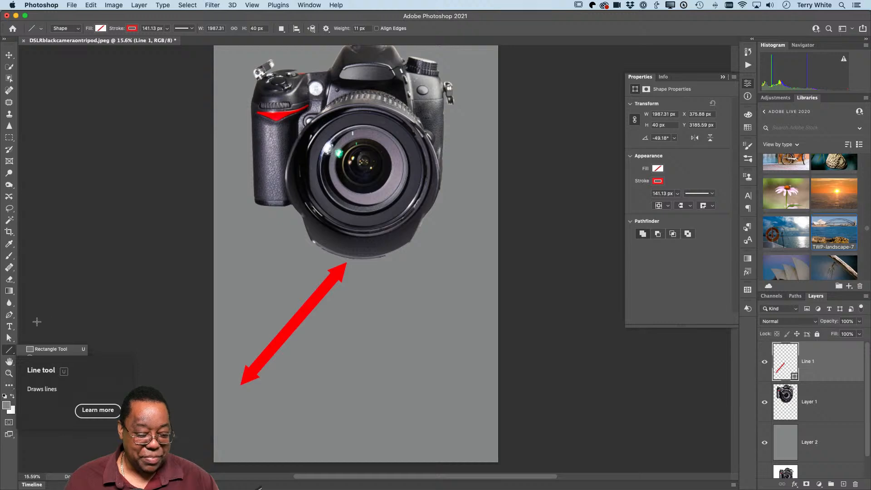
{"action": "left_click", "coordinate": [38, 321]}
{"action": "right_click", "coordinate": [13, 355]}
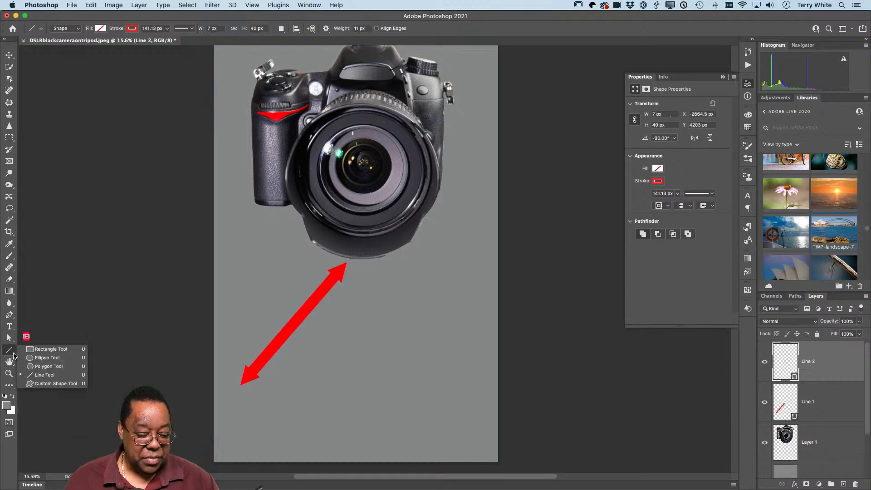
{"action": "left_click", "coordinate": [50, 349]}
{"action": "left_click_drag", "start_coordinate": [338, 361], "coordinate": [444, 424]}
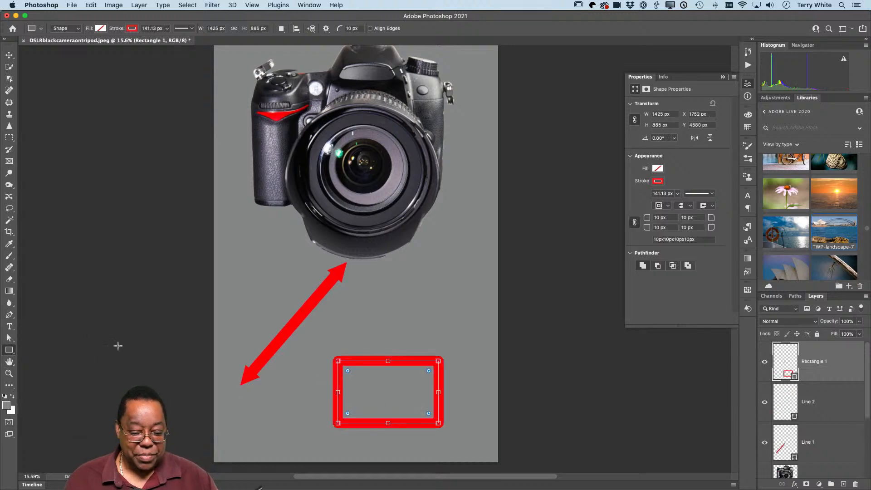
{"action": "left_click", "coordinate": [167, 28]}
{"action": "mouse_move", "coordinate": [167, 40]}
{"action": "left_mouse_down"}
{"action": "mouse_move", "coordinate": [144, 46]}
{"action": "mouse_move", "coordinate": [189, 46]}
{"action": "mouse_move", "coordinate": [150, 52]}
{"action": "left_mouse_up"}
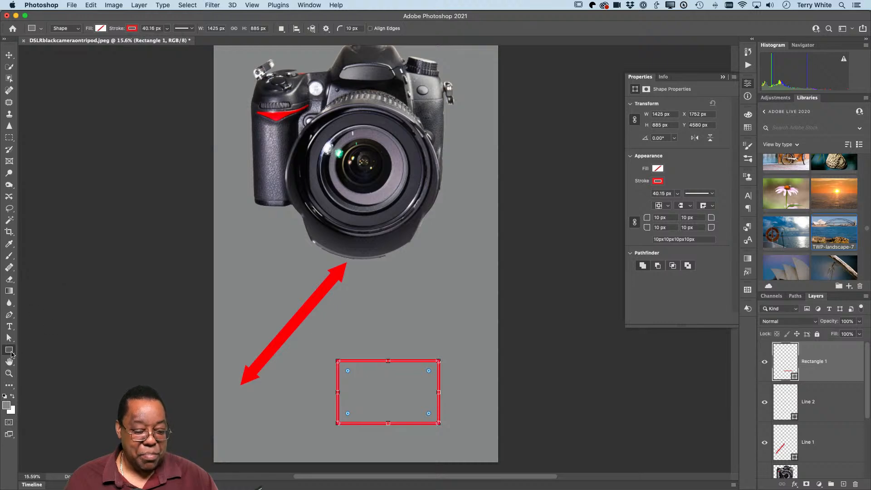
Draw an ellipse about 990 by 846 px between the camera lens and the rectangle
{"action": "right_click", "coordinate": [9, 351]}
{"action": "left_click", "coordinate": [36, 358]}
{"action": "left_click_drag", "start_coordinate": [373, 285], "coordinate": [442, 345]}
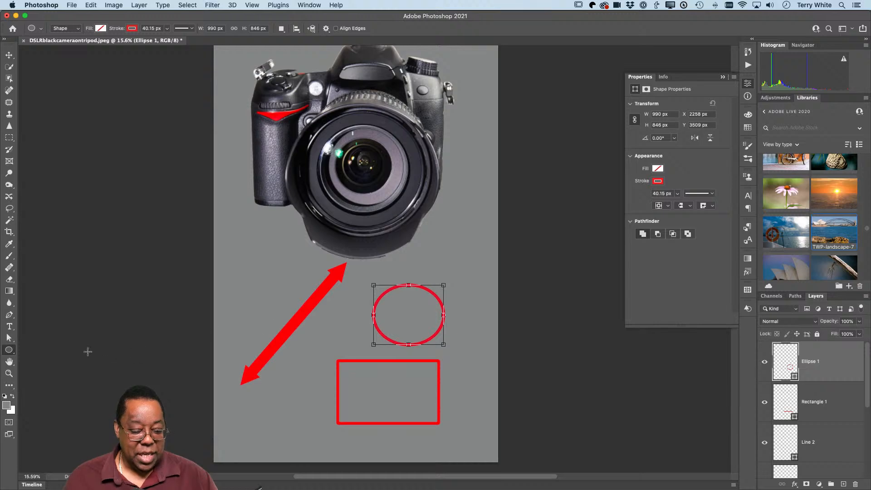
Try to reshape the rectangle by its upper-left anchor point with the Path Selection tool, and undo the change
{"action": "right_click", "coordinate": [9, 351]}
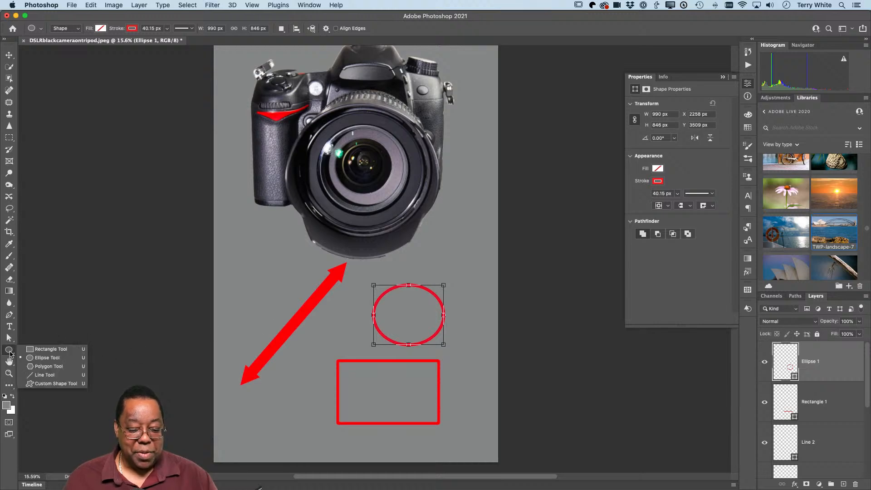
{"action": "left_click", "coordinate": [67, 353]}
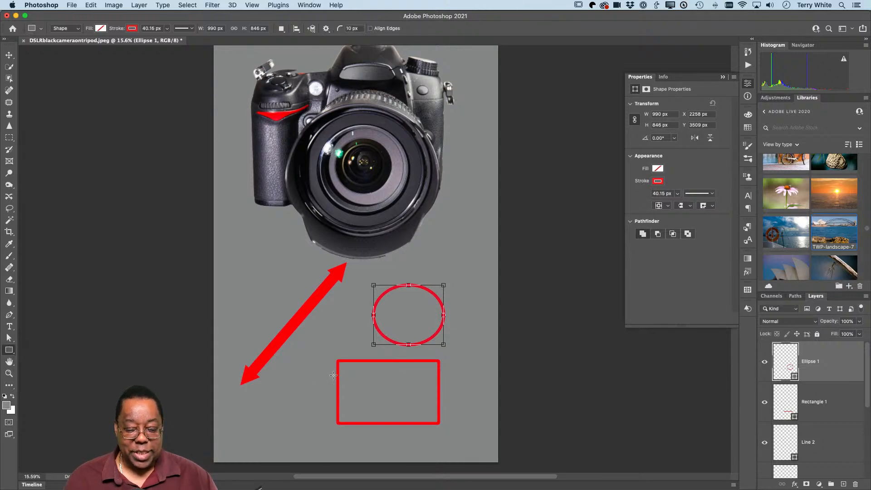
{"action": "left_click", "coordinate": [8, 338]}
{"action": "left_click", "coordinate": [377, 362]}
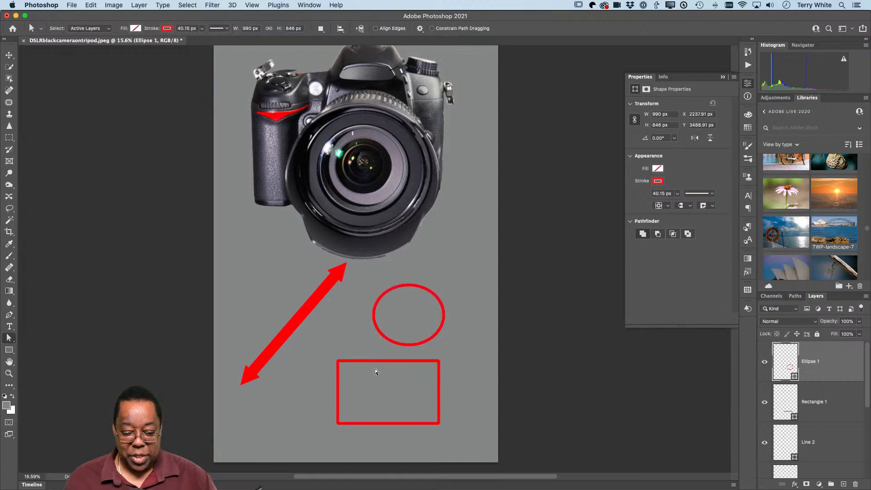
{"action": "left_click_drag", "start_coordinate": [325, 354], "coordinate": [417, 423]}
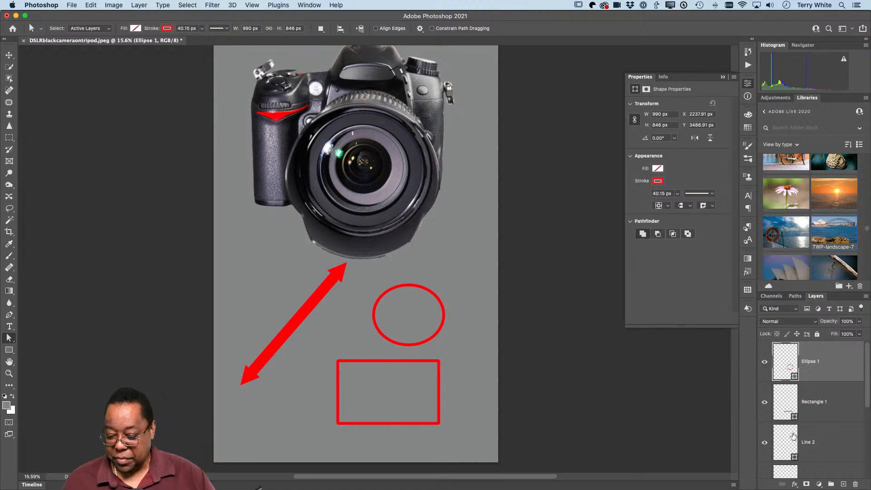
{"action": "left_click", "coordinate": [784, 405]}
{"action": "left_click", "coordinate": [361, 361]}
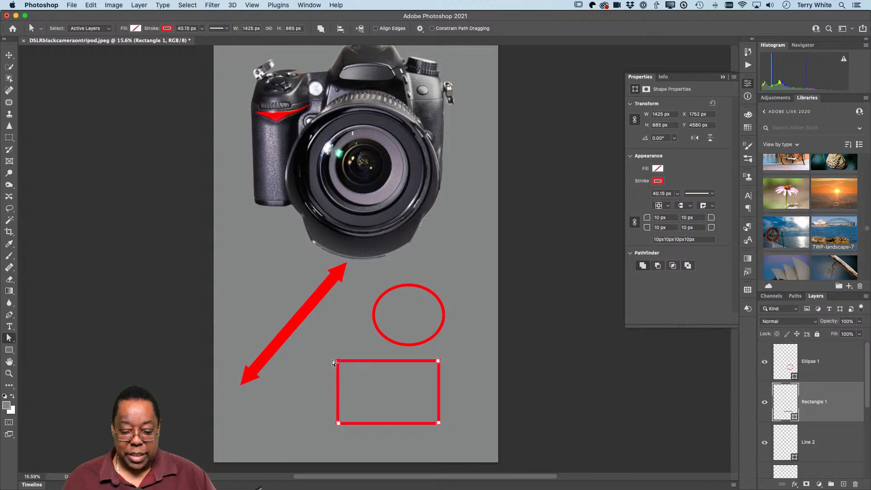
{"action": "mouse_move", "coordinate": [337, 363]}
{"action": "left_mouse_down"}
{"action": "mouse_move", "coordinate": [356, 377]}
{"action": "mouse_move", "coordinate": [336, 372]}
{"action": "left_mouse_up"}
{"action": "key", "text": "super+z"}
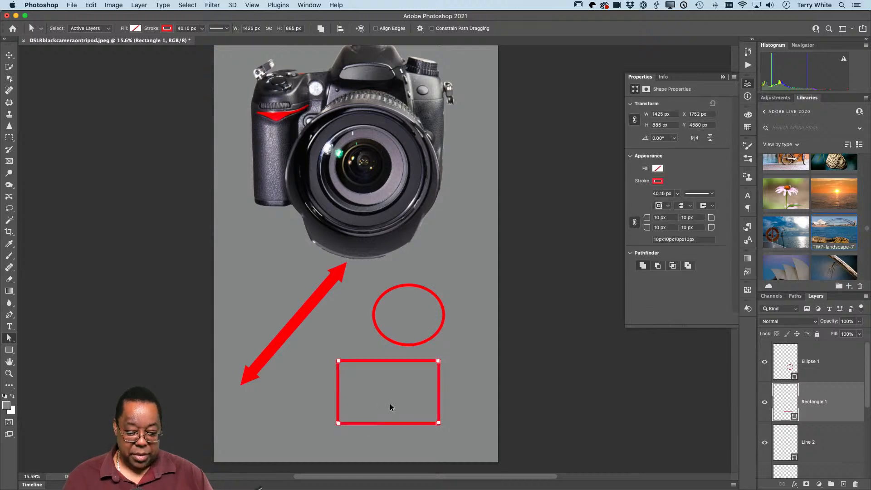
Remove the rectangle and draw a new one about 1929 by 970 px below the ellipse
{"action": "key", "text": "super+z"}
{"action": "key", "text": "super+z"}
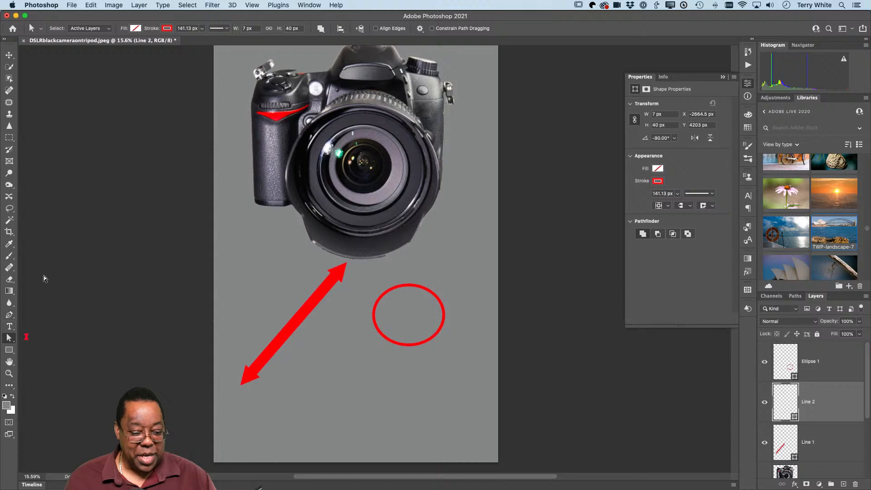
{"action": "left_click", "coordinate": [9, 350]}
{"action": "left_click_drag", "start_coordinate": [314, 374], "coordinate": [450, 443]}
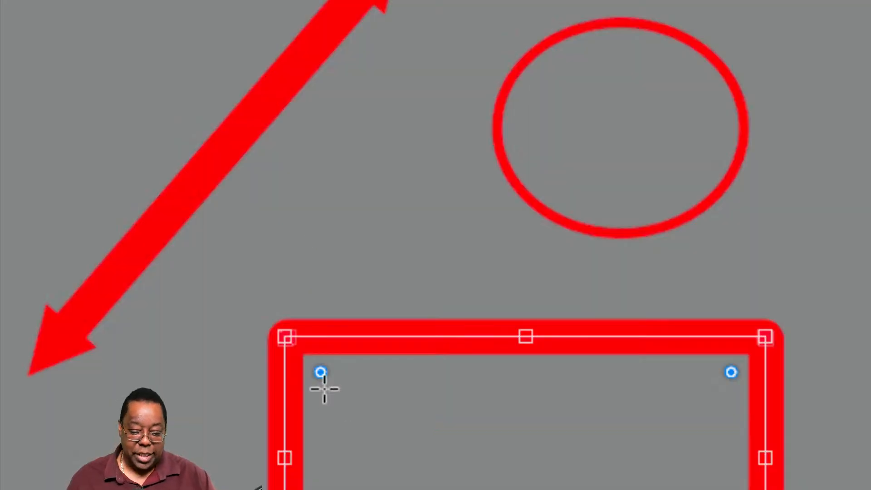
Round the new rectangle's upper-left corner to about 545 px and its upper-right corner to about 523 px
{"action": "left_click_drag", "start_coordinate": [323, 383], "coordinate": [424, 478]}
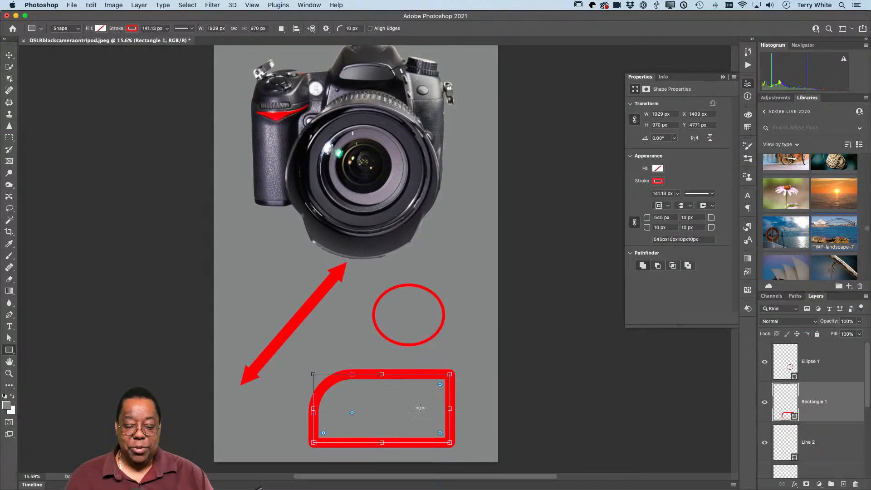
{"action": "left_click_drag", "start_coordinate": [440, 385], "coordinate": [414, 412]}
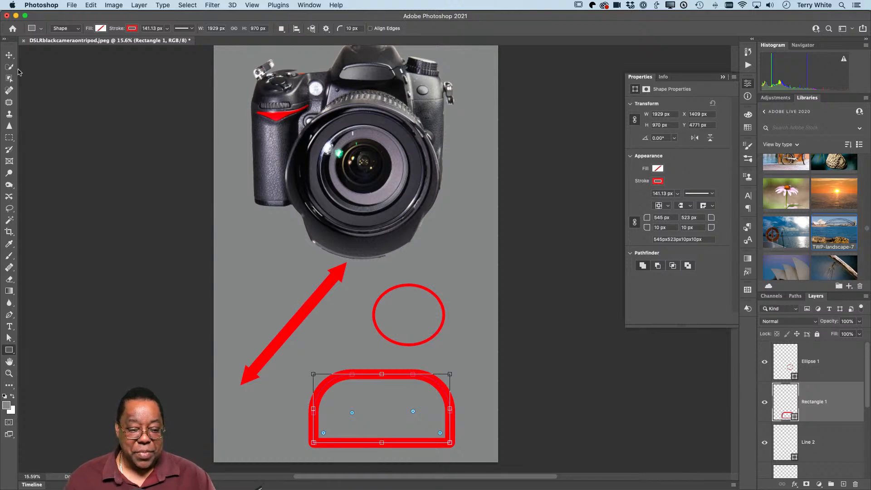
{"action": "left_click", "coordinate": [8, 55]}
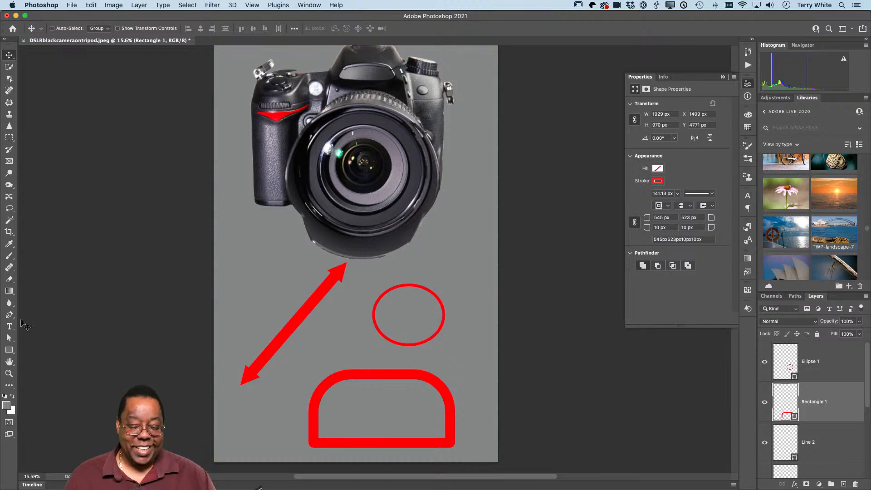
{"action": "left_click", "coordinate": [9, 338]}
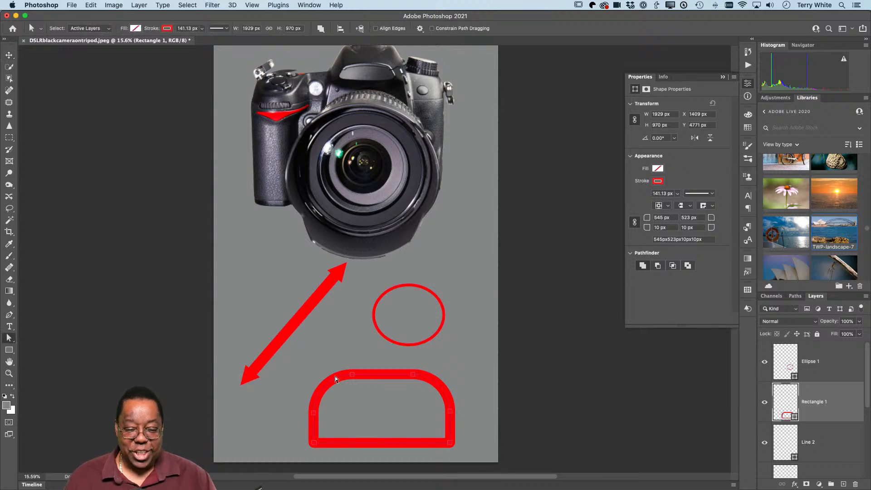
{"action": "left_click", "coordinate": [796, 368]}
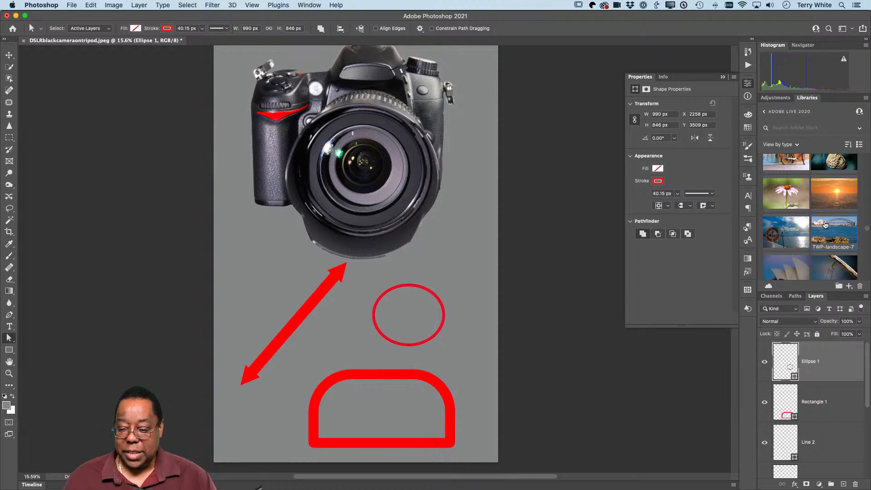
Open the Sunset Switzerland landscape from the ADOBE LIVE 2020 library for editing and close it again
{"action": "scroll", "coordinate": [825, 224], "scroll_direction": "down", "scroll_amount": 10}
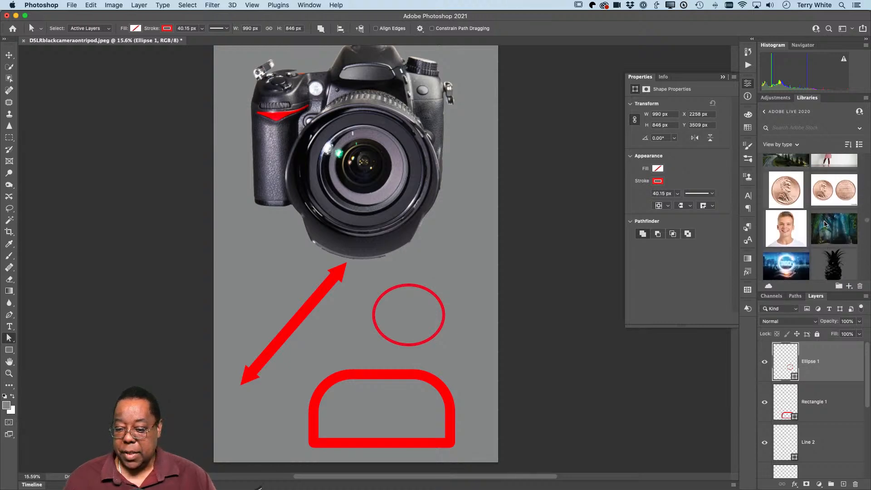
{"action": "scroll", "coordinate": [825, 225], "scroll_direction": "up", "scroll_amount": 4}
{"action": "scroll", "coordinate": [825, 224], "scroll_direction": "up", "scroll_amount": 6}
{"action": "scroll", "coordinate": [826, 225], "scroll_direction": "up", "scroll_amount": 6}
{"action": "scroll", "coordinate": [825, 224], "scroll_direction": "up", "scroll_amount": 5}
{"action": "scroll", "coordinate": [825, 224], "scroll_direction": "up", "scroll_amount": 7}
{"action": "scroll", "coordinate": [825, 224], "scroll_direction": "up", "scroll_amount": 6}
{"action": "scroll", "coordinate": [829, 223], "scroll_direction": "down", "scroll_amount": 1}
{"action": "scroll", "coordinate": [833, 221], "scroll_direction": "up", "scroll_amount": 1}
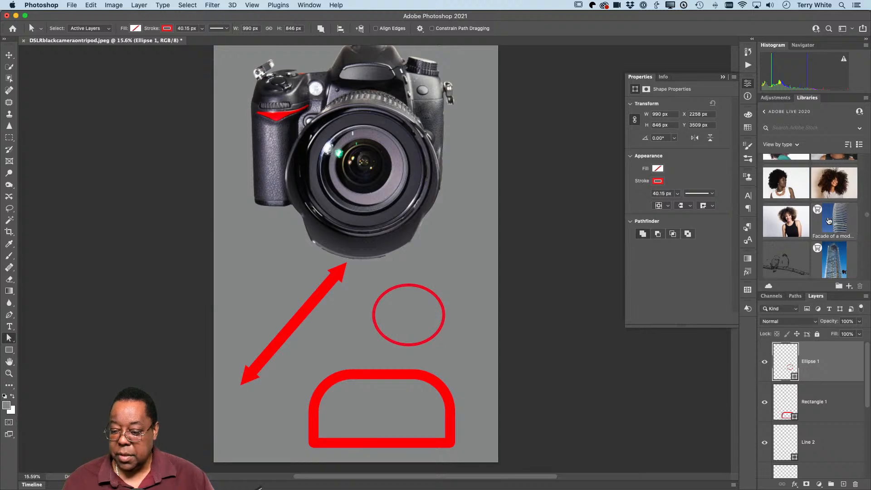
{"action": "scroll", "coordinate": [822, 242], "scroll_direction": "down", "scroll_amount": 5}
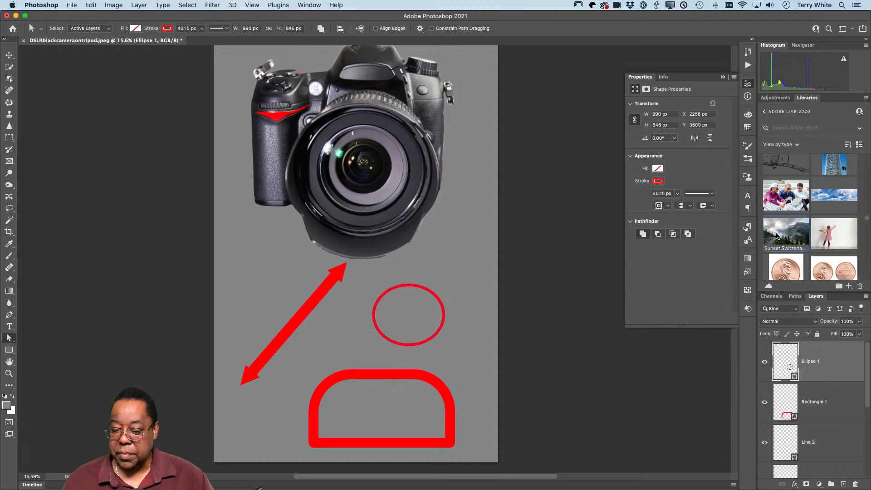
{"action": "right_click", "coordinate": [778, 236]}
{"action": "left_click", "coordinate": [797, 268]}
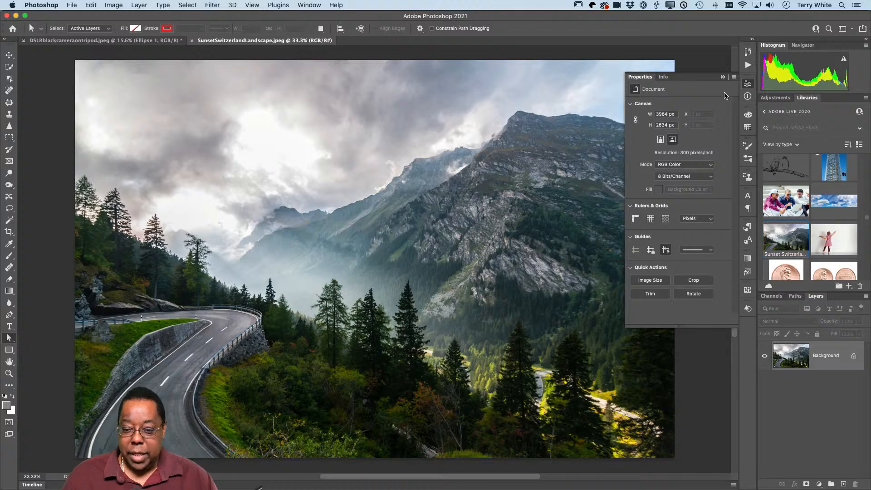
{"action": "key", "text": "super+w"}
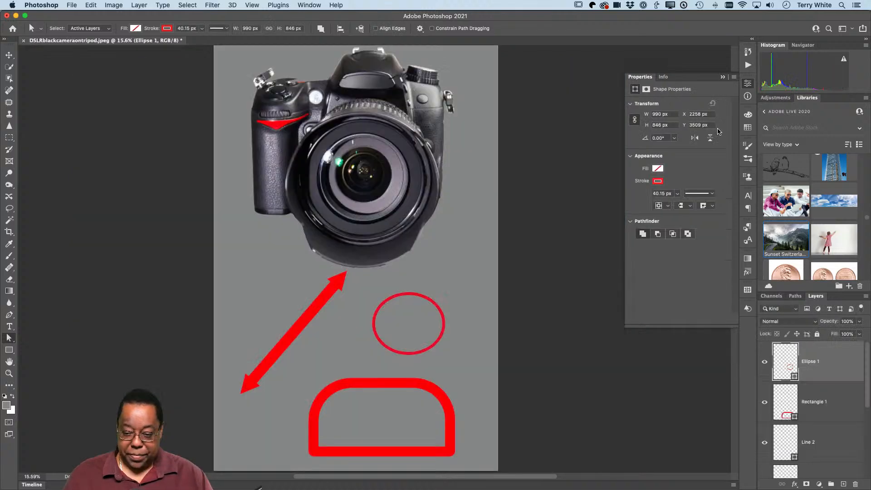
Open the ferris wheel image from the ADOBE LIVE 2020 library for editing and fit it to an unobstructed workspace
{"action": "scroll", "coordinate": [825, 215], "scroll_direction": "up", "scroll_amount": 2}
{"action": "scroll", "coordinate": [825, 215], "scroll_direction": "down", "scroll_amount": 15}
{"action": "scroll", "coordinate": [825, 211], "scroll_direction": "up", "scroll_amount": 10}
{"action": "scroll", "coordinate": [825, 215], "scroll_direction": "down", "scroll_amount": 2}
{"action": "scroll", "coordinate": [825, 214], "scroll_direction": "down", "scroll_amount": 4}
{"action": "scroll", "coordinate": [825, 214], "scroll_direction": "down", "scroll_amount": 3}
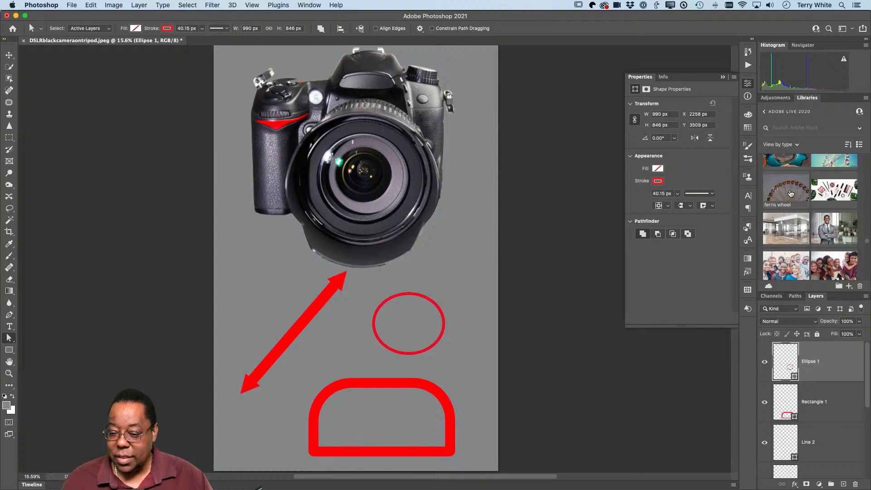
{"action": "right_click", "coordinate": [772, 178]}
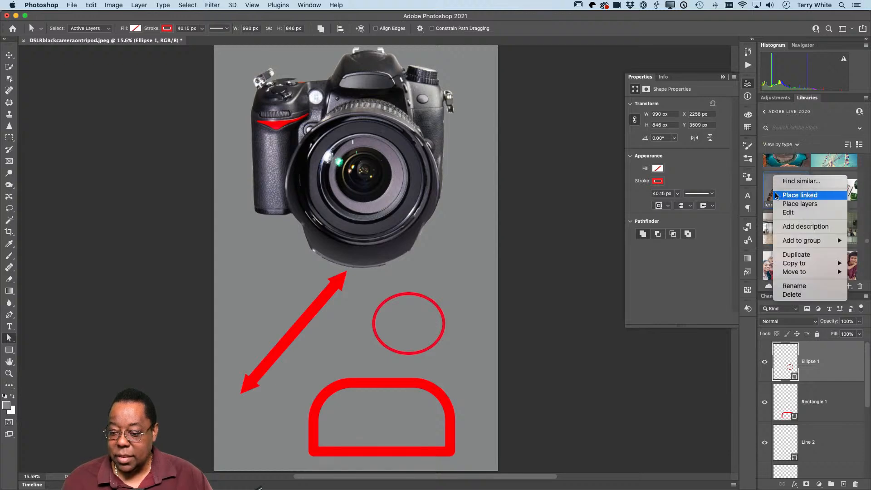
{"action": "left_click", "coordinate": [777, 212]}
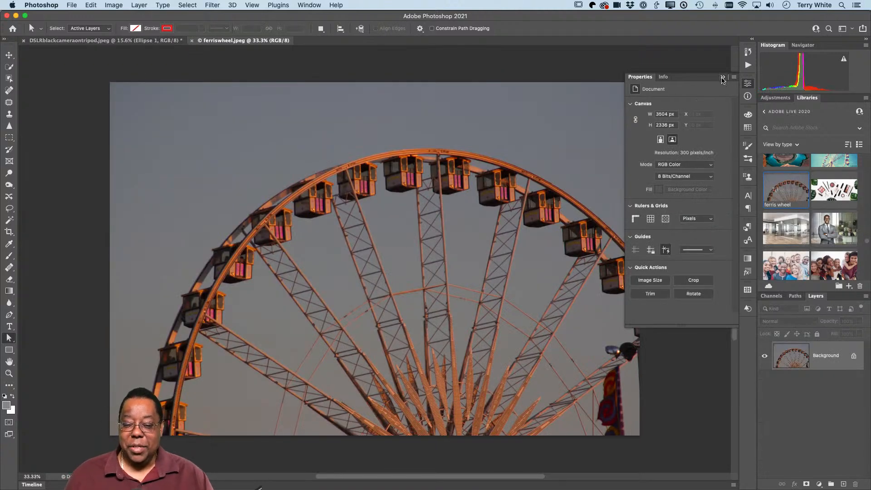
{"action": "left_click", "coordinate": [723, 78]}
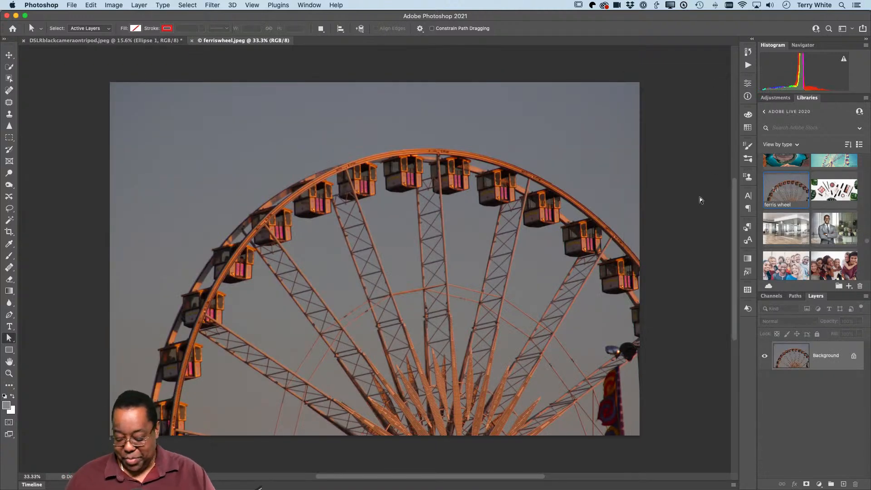
{"action": "key", "text": "super+0"}
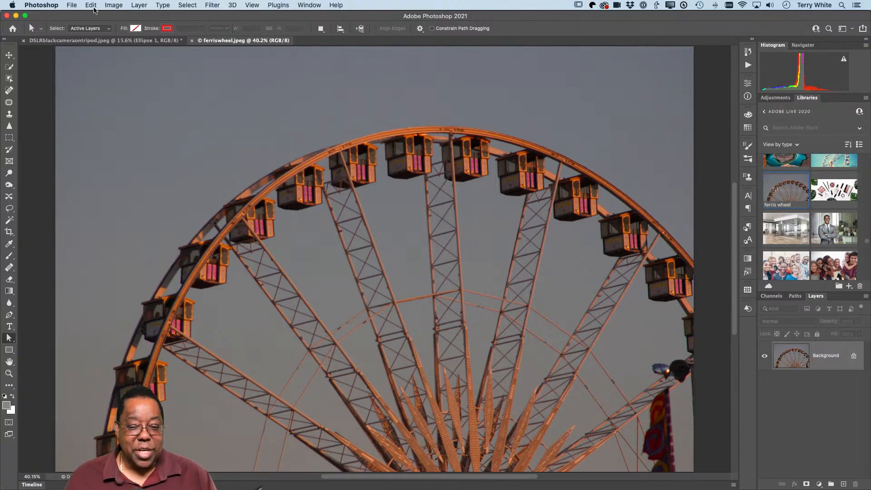
Start Sky Replacement on the ferris wheel image and choose the first clear sky from the Blue Skies group
{"action": "left_click", "coordinate": [93, 6]}
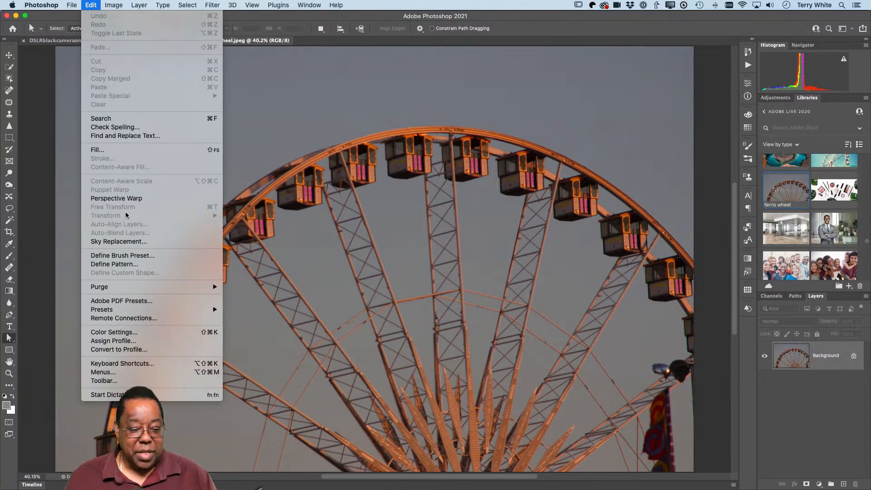
{"action": "left_click", "coordinate": [130, 244]}
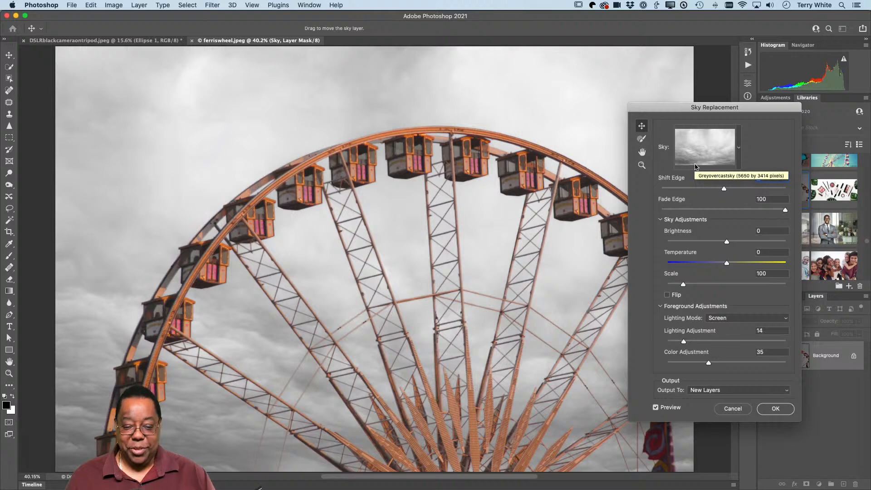
{"action": "left_click_drag", "start_coordinate": [705, 111], "coordinate": [748, 50]}
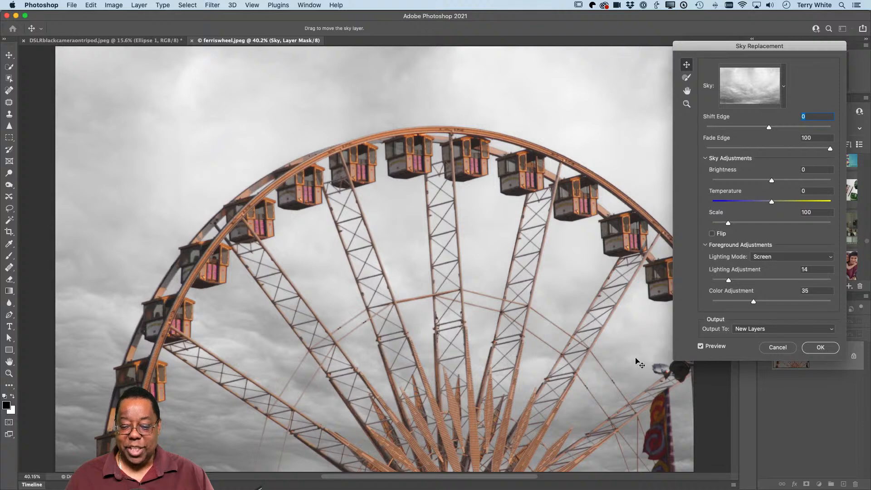
{"action": "left_click", "coordinate": [783, 88]}
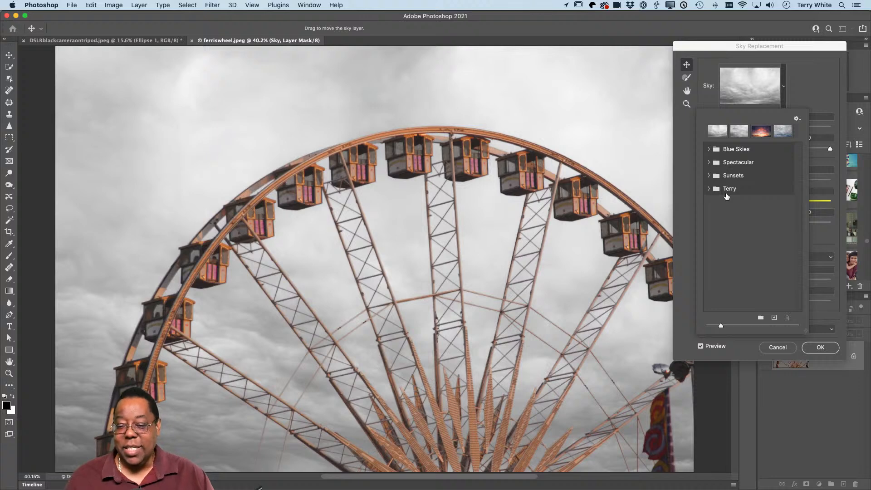
{"action": "left_click", "coordinate": [709, 150]}
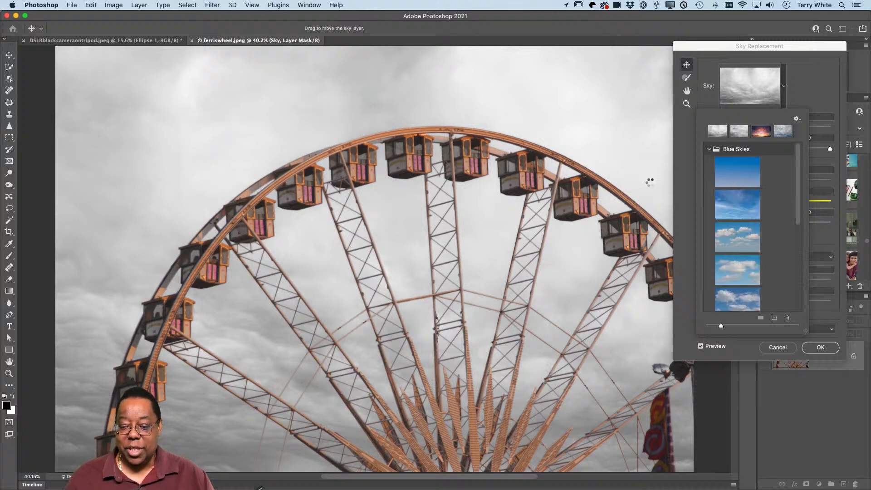
{"action": "key", "text": "Down"}
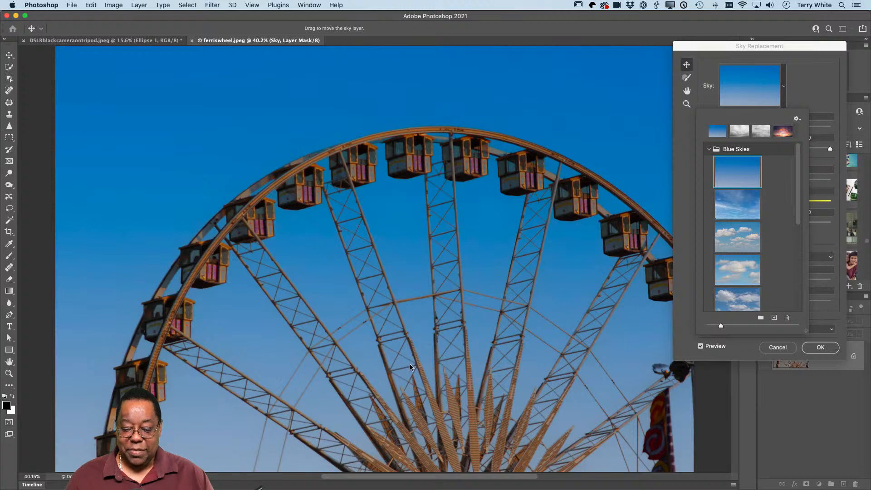
Look through the Blue Skies presets, collapse that group and expand the Spectacular group
{"action": "scroll", "coordinate": [738, 284], "scroll_direction": "down", "scroll_amount": 1}
{"action": "scroll", "coordinate": [738, 284], "scroll_direction": "down", "scroll_amount": 5}
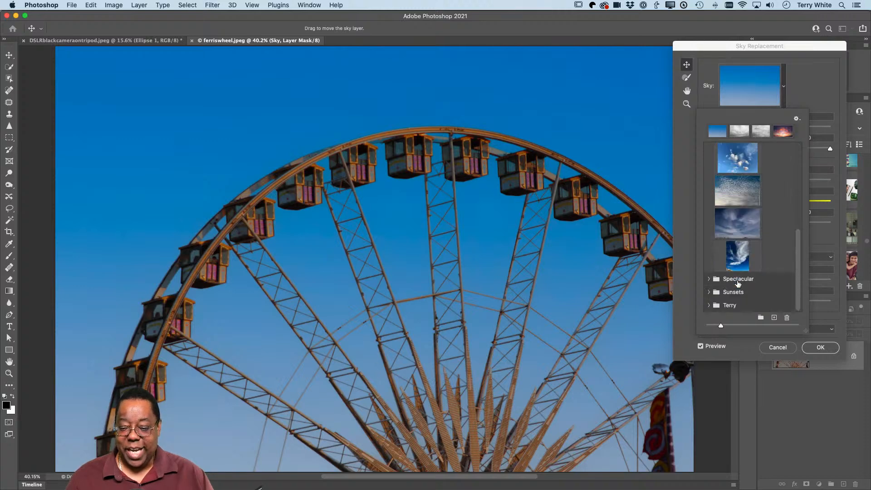
{"action": "scroll", "coordinate": [738, 284], "scroll_direction": "up", "scroll_amount": 10}
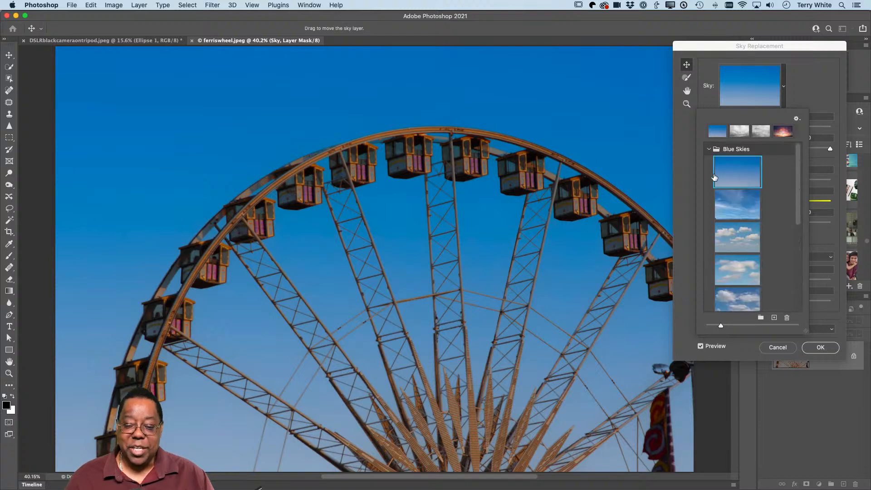
{"action": "left_click", "coordinate": [709, 149]}
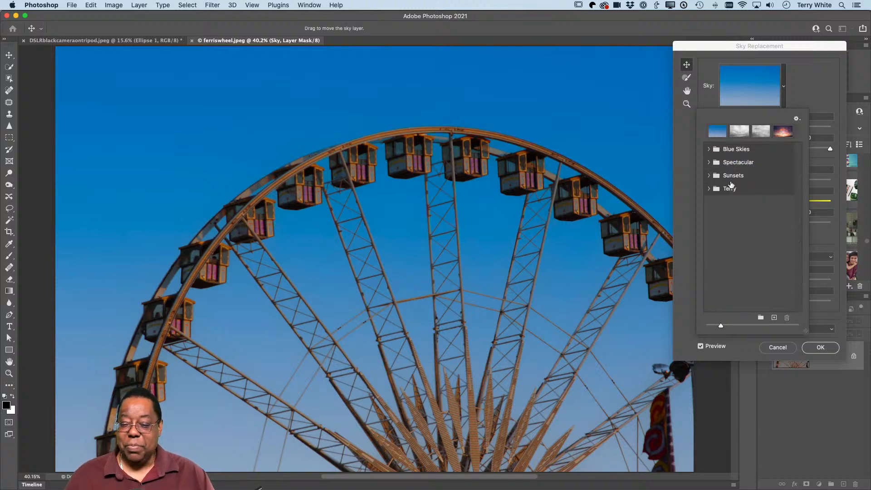
{"action": "left_click", "coordinate": [710, 162]}
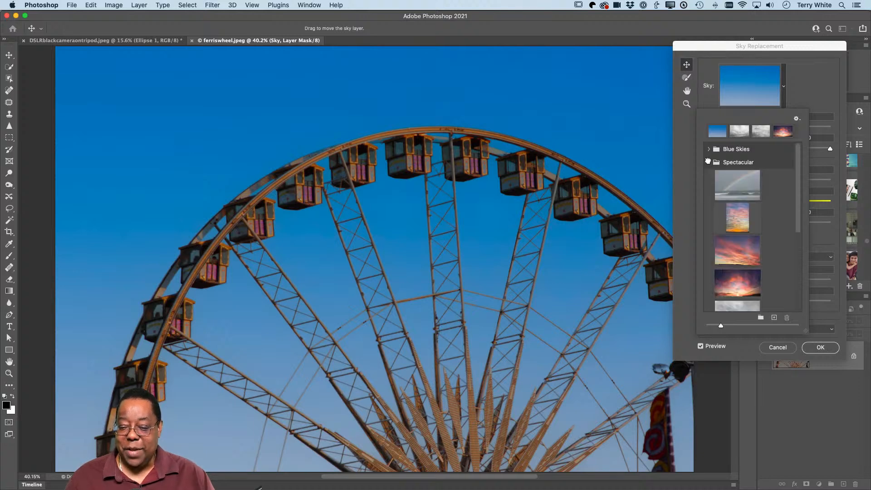
Try the pink sunset, dark purple sunset, grey overcast and blue scattered-cloud skies from the Spectacular group on the ferris wheel
{"action": "scroll", "coordinate": [787, 239], "scroll_direction": "down", "scroll_amount": 1}
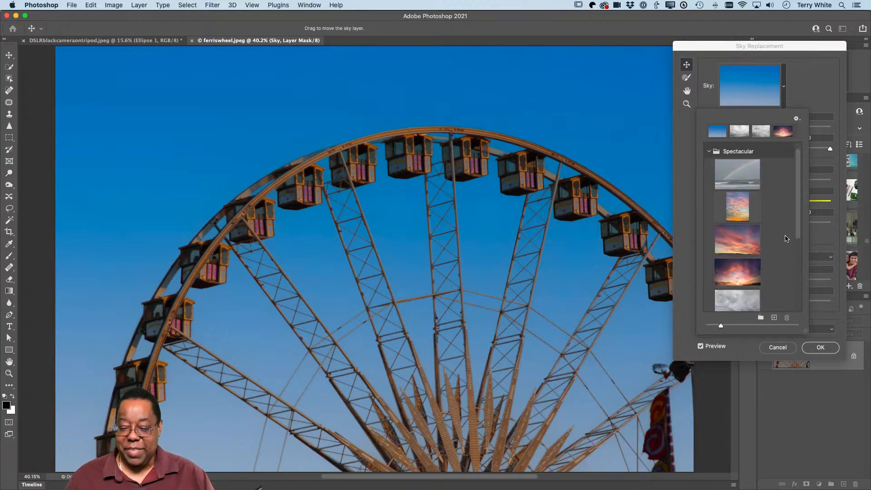
{"action": "scroll", "coordinate": [786, 239], "scroll_direction": "down", "scroll_amount": 1}
{"action": "left_click", "coordinate": [744, 230]}
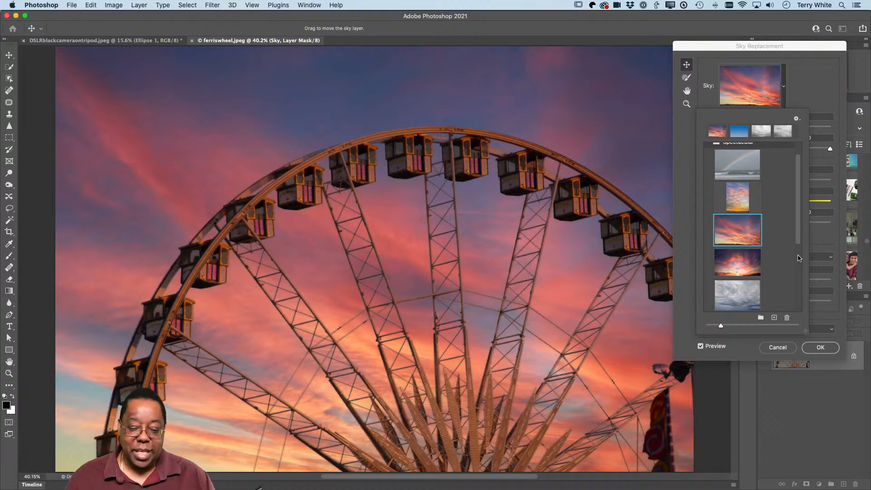
{"action": "left_click", "coordinate": [739, 266]}
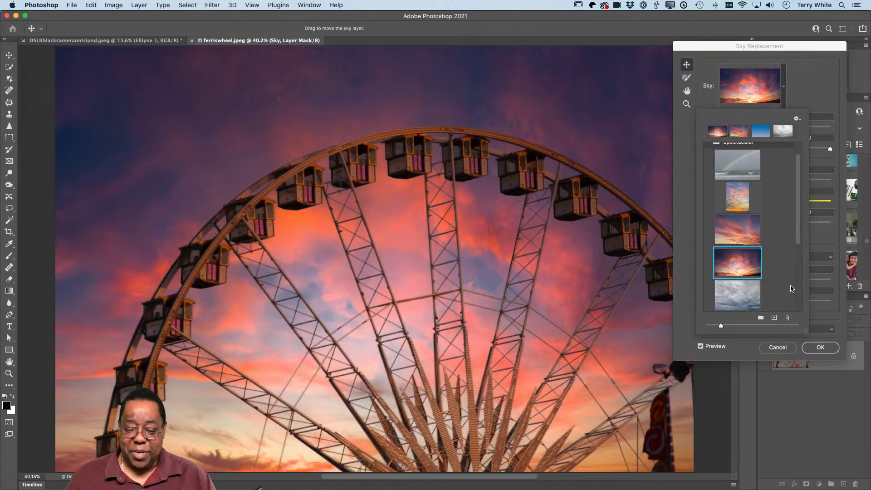
{"action": "left_click", "coordinate": [739, 292]}
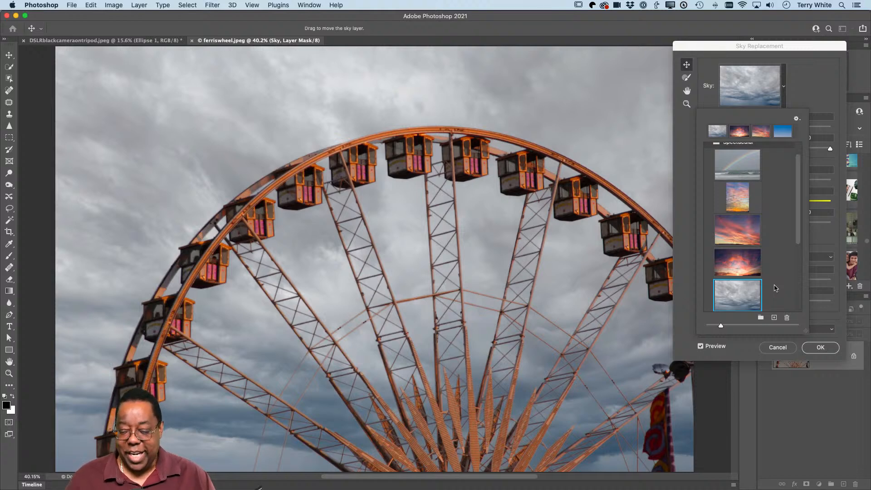
{"action": "scroll", "coordinate": [762, 267], "scroll_direction": "down", "scroll_amount": 5}
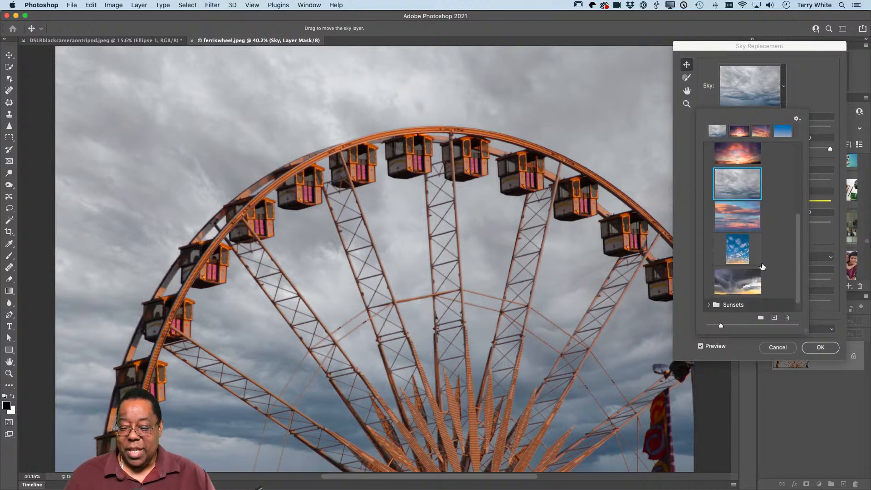
{"action": "left_click", "coordinate": [743, 255]}
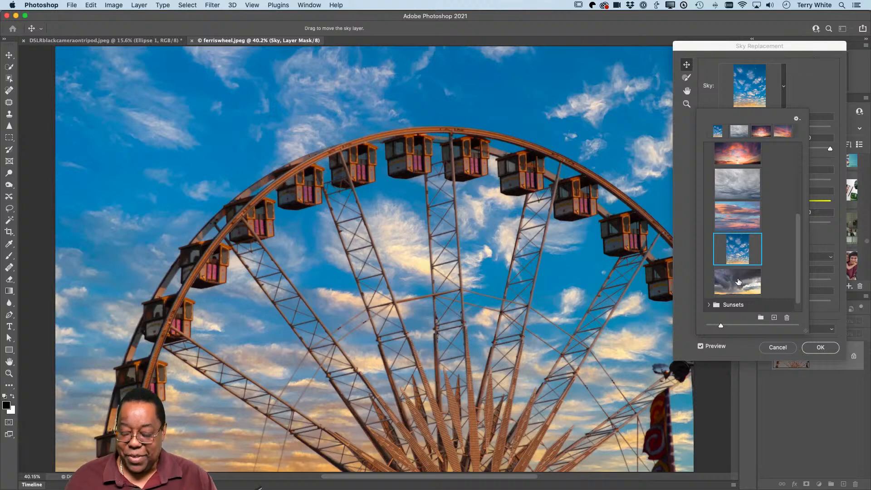
Collapse the Spectacular group and try the sepia cloud sky and the deep-blue cloudy sky from the custom group
{"action": "scroll", "coordinate": [750, 262], "scroll_direction": "up", "scroll_amount": 5}
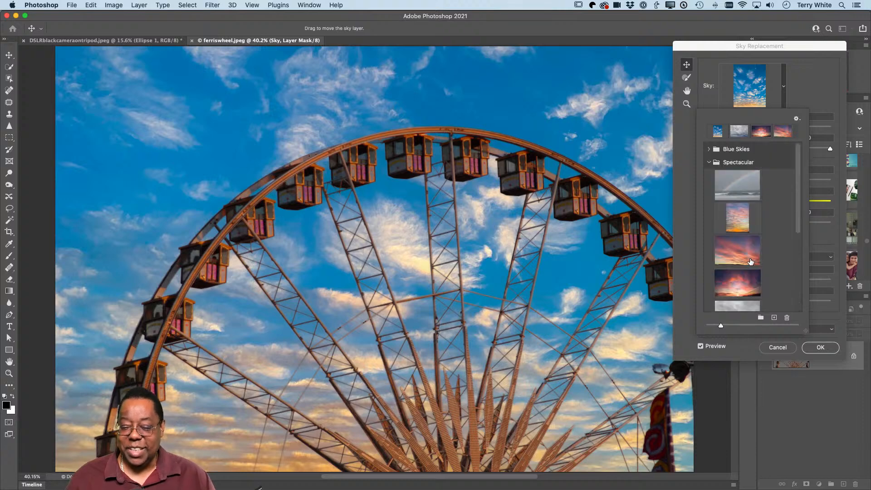
{"action": "left_click", "coordinate": [709, 163]}
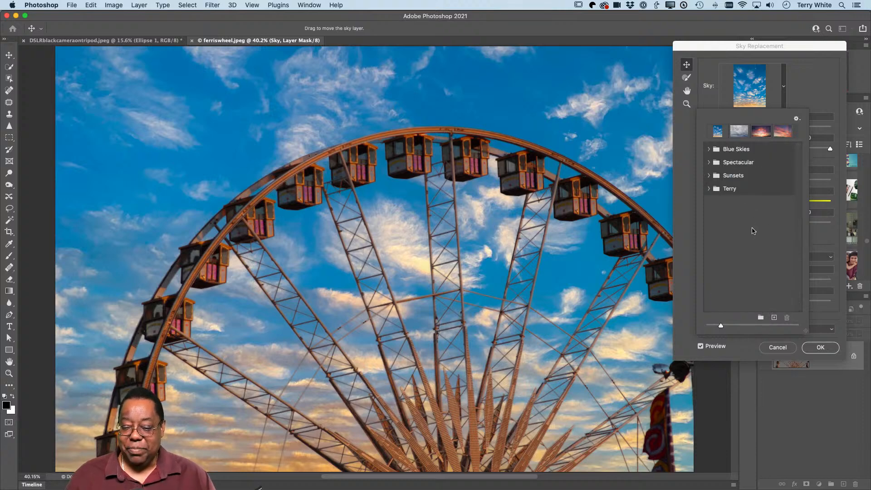
{"action": "left_click", "coordinate": [709, 189]}
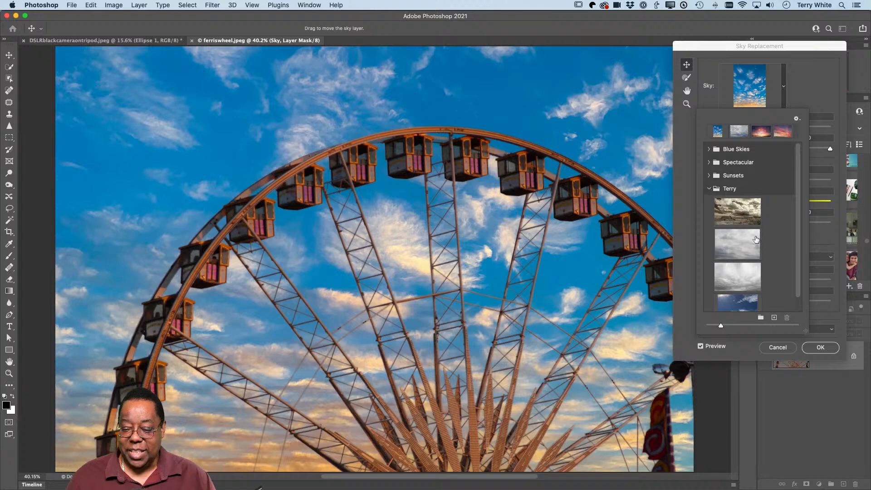
{"action": "scroll", "coordinate": [757, 260], "scroll_direction": "down", "scroll_amount": 1}
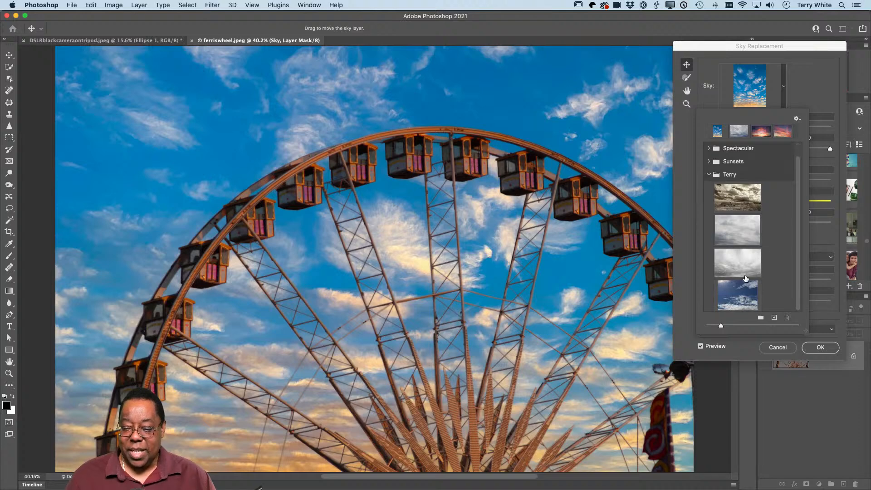
{"action": "left_click", "coordinate": [742, 205]}
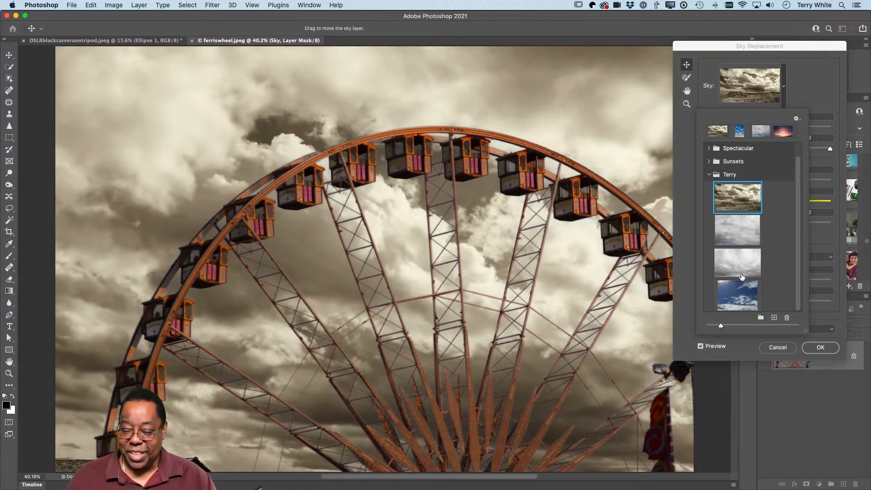
{"action": "left_click", "coordinate": [740, 290]}
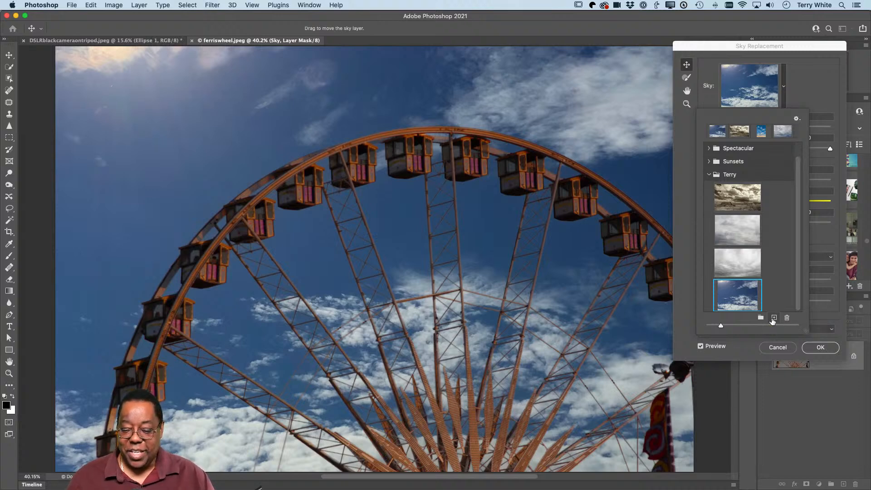
Start importing a custom sky image, search for "skies" and open the TW Skies folder
{"action": "left_click", "coordinate": [774, 319]}
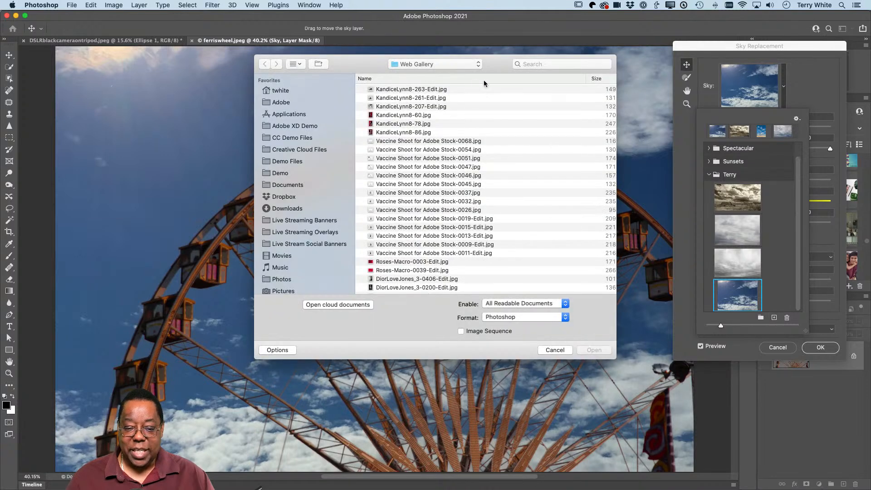
{"action": "left_click", "coordinate": [527, 64]}
{"action": "type", "text": "skies"}
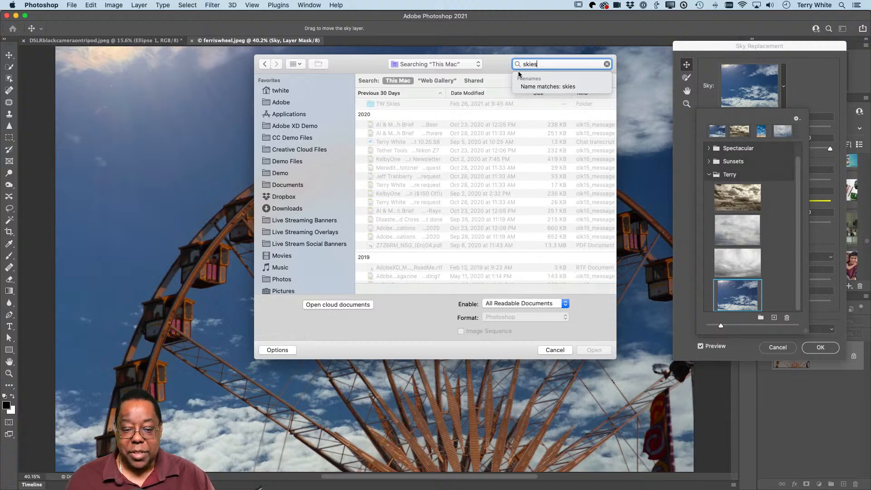
{"action": "double_click", "coordinate": [424, 104]}
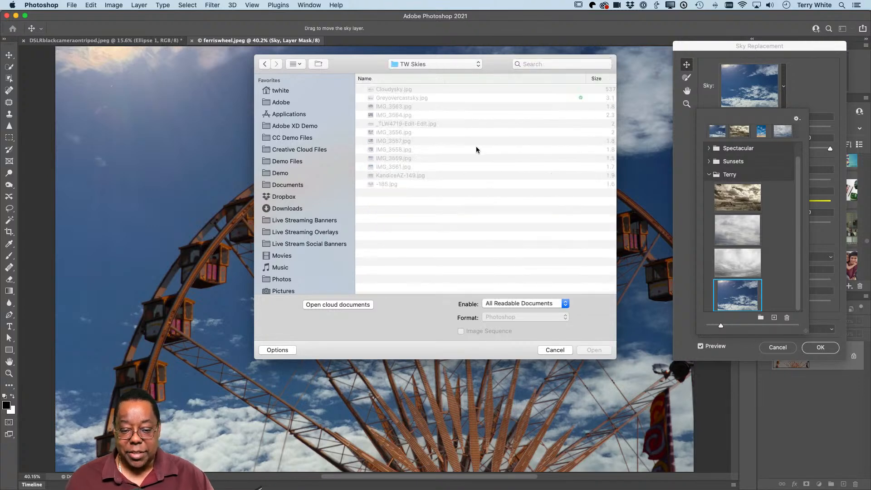
Preview candidate images in the TW Skies folder, including IMG_3561.jpg, IMG_3564.jpg and Cloudysky.jpg
{"action": "left_click", "coordinate": [441, 168]}
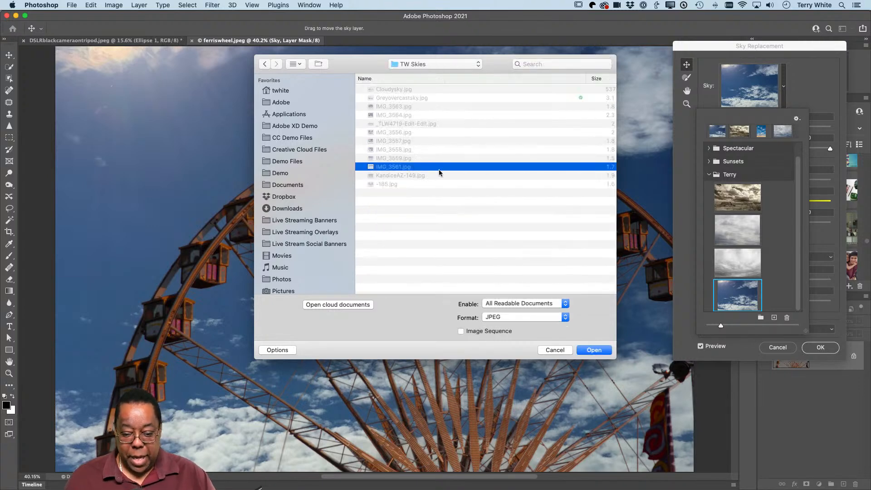
{"action": "key", "text": "space"}
{"action": "key", "text": "space"}
{"action": "left_click", "coordinate": [409, 115]}
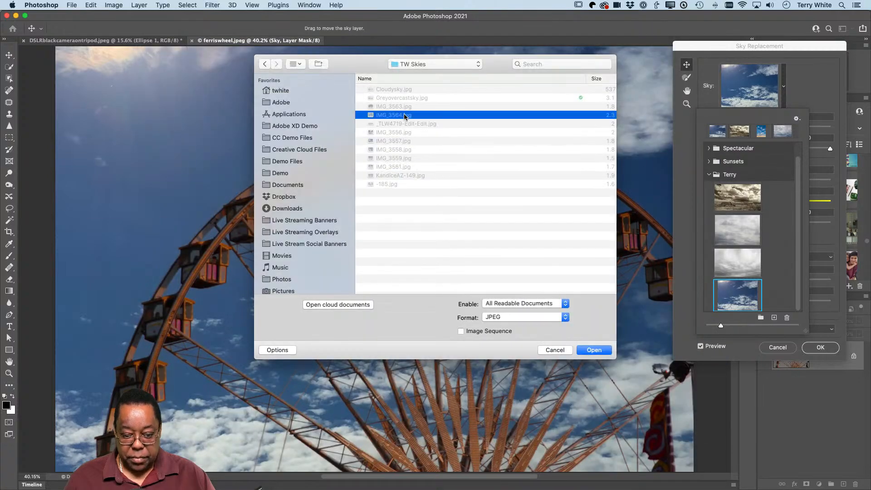
{"action": "key", "text": "space"}
{"action": "key", "text": "space"}
{"action": "left_click", "coordinate": [410, 90]}
{"action": "key", "text": "space"}
{"action": "key", "text": "space"}
{"action": "left_click", "coordinate": [393, 185]}
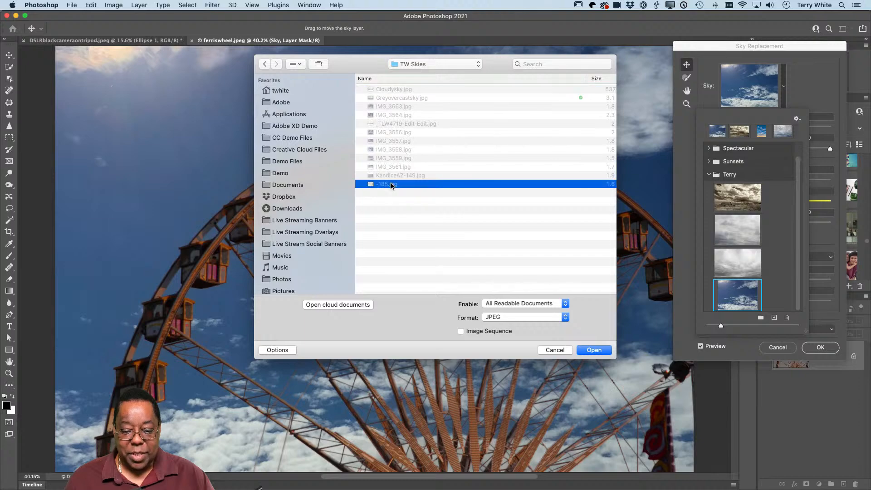
Preview and import the pink-and-orange sunset image ending in 149, and choose it as the replacement sky
{"action": "left_click", "coordinate": [412, 176]}
{"action": "key", "text": "space"}
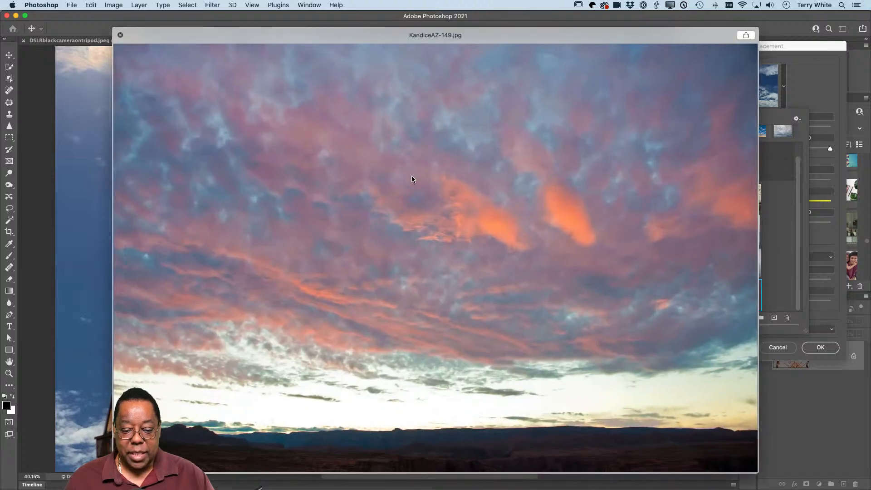
{"action": "key", "text": "space"}
{"action": "left_click", "coordinate": [587, 352]}
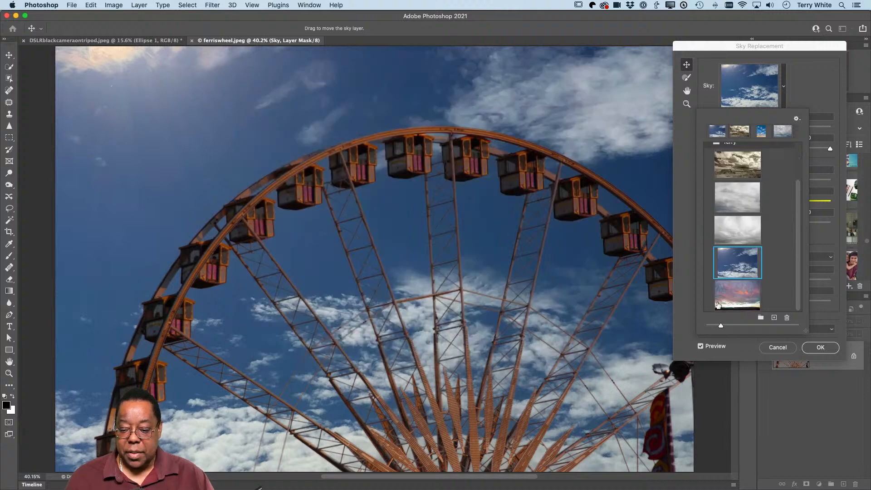
{"action": "left_click", "coordinate": [734, 295]}
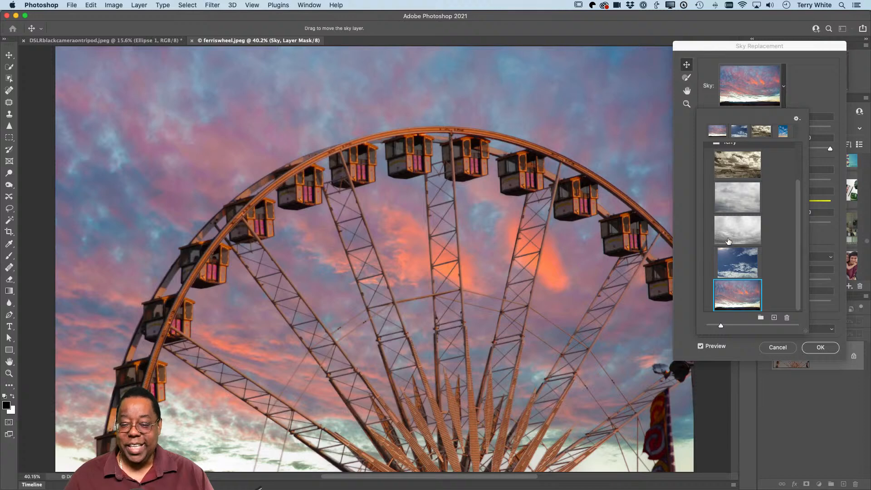
Expand the Blue Skies group, look through its preset skies again and collapse it
{"action": "scroll", "coordinate": [729, 240], "scroll_direction": "up", "scroll_amount": 3}
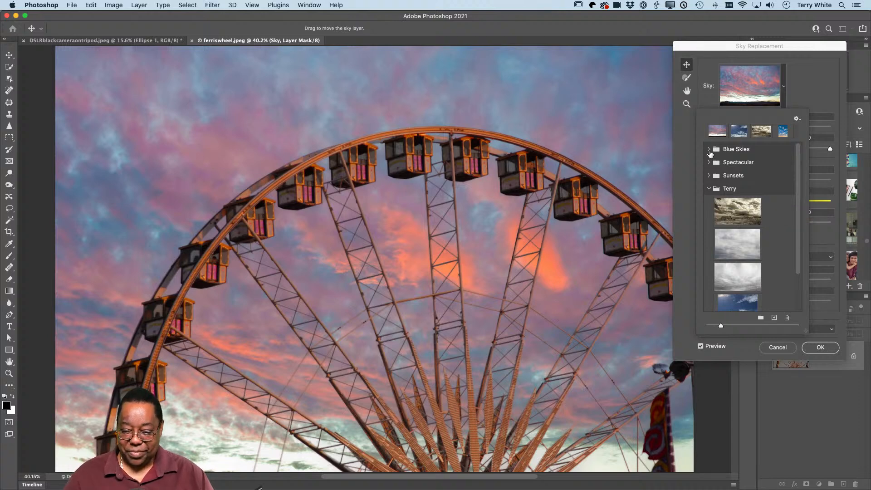
{"action": "left_click", "coordinate": [710, 149]}
{"action": "scroll", "coordinate": [748, 286], "scroll_direction": "down", "scroll_amount": 10}
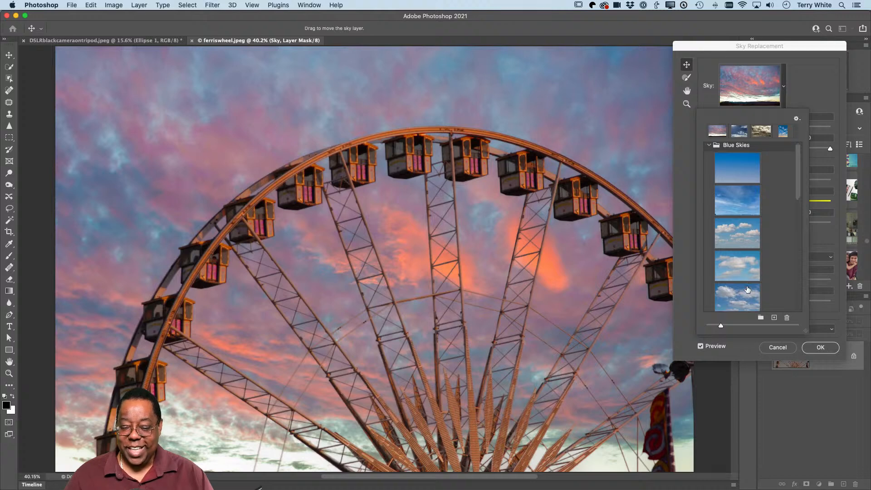
{"action": "scroll", "coordinate": [748, 289], "scroll_direction": "up", "scroll_amount": 4}
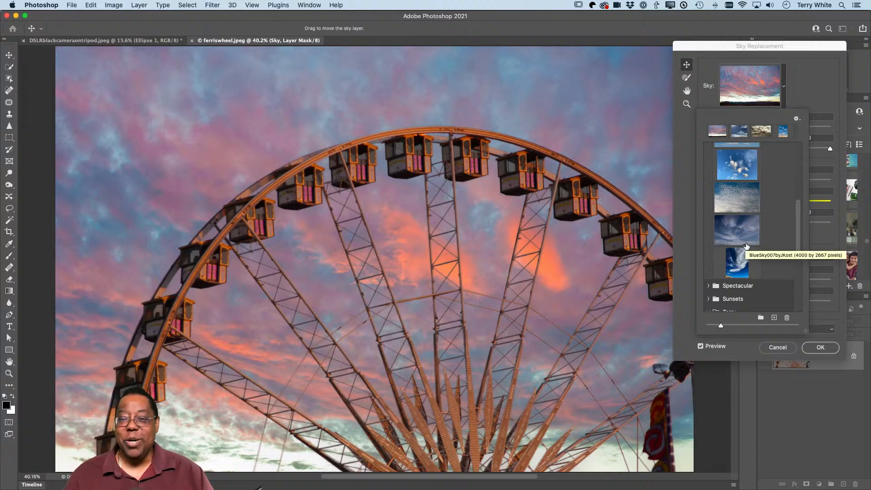
{"action": "scroll", "coordinate": [747, 247], "scroll_direction": "up", "scroll_amount": 10}
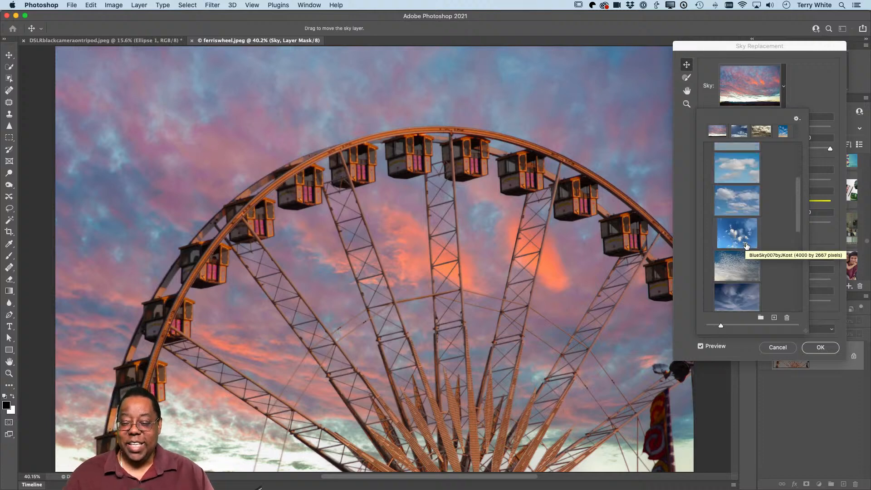
{"action": "scroll", "coordinate": [747, 246], "scroll_direction": "up", "scroll_amount": 2}
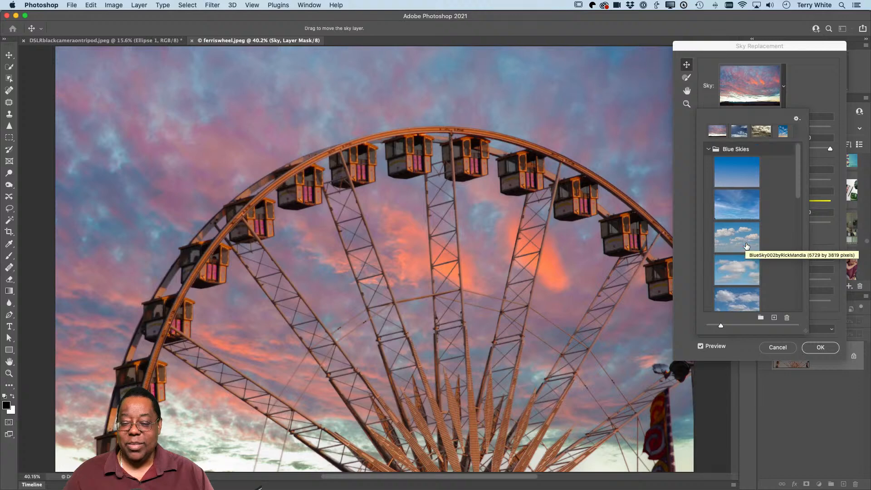
{"action": "left_click", "coordinate": [709, 149]}
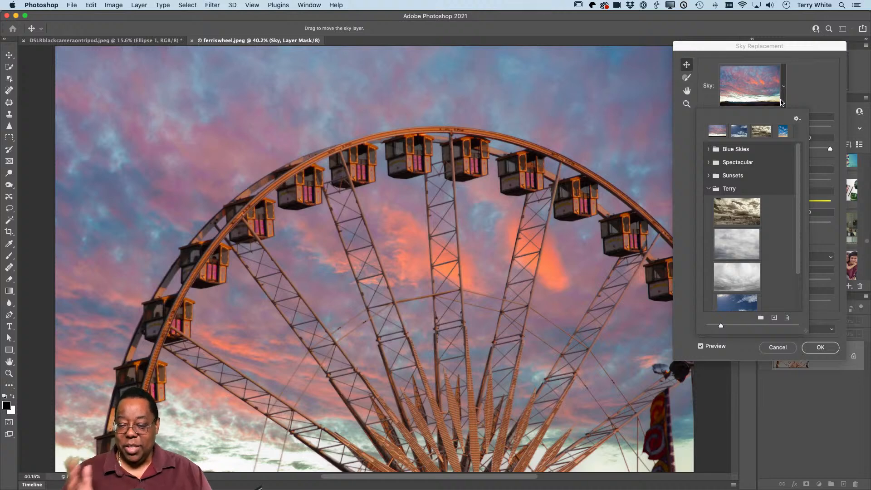
Apply the sky replacement with output to New Layers and collapse the resulting Sky Replacement Group
{"action": "left_click", "coordinate": [806, 93]}
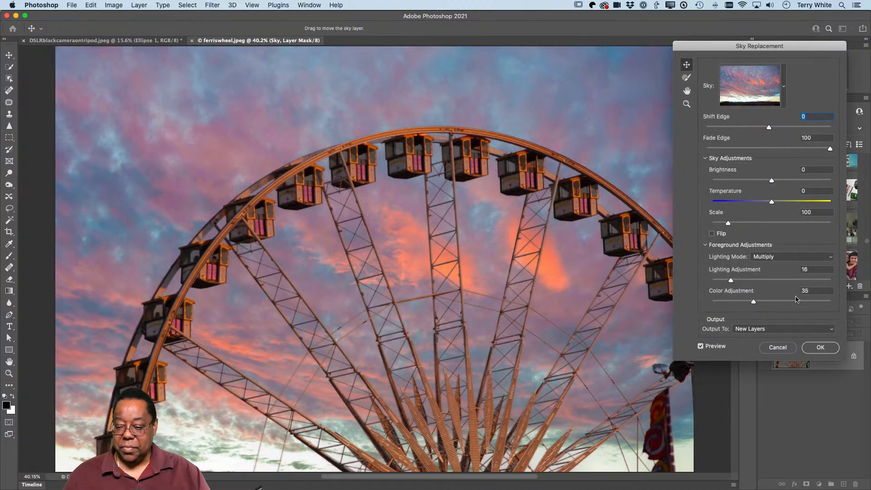
{"action": "left_click", "coordinate": [821, 348]}
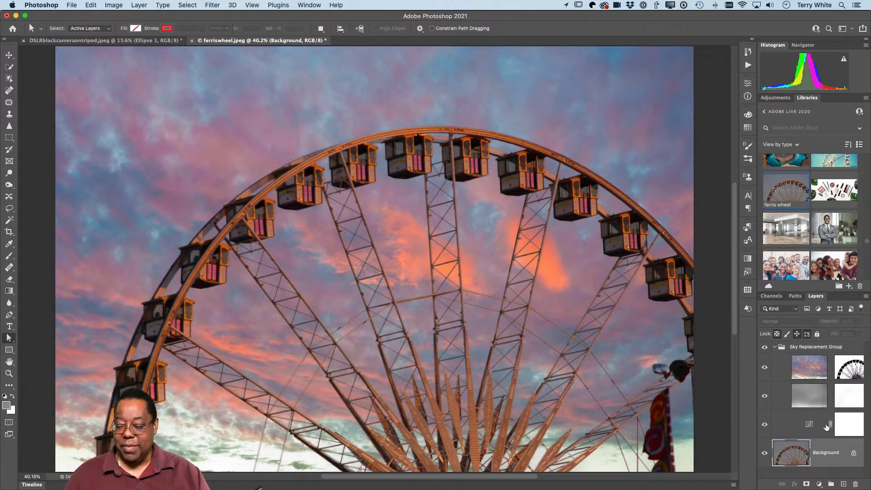
{"action": "left_click", "coordinate": [775, 351]}
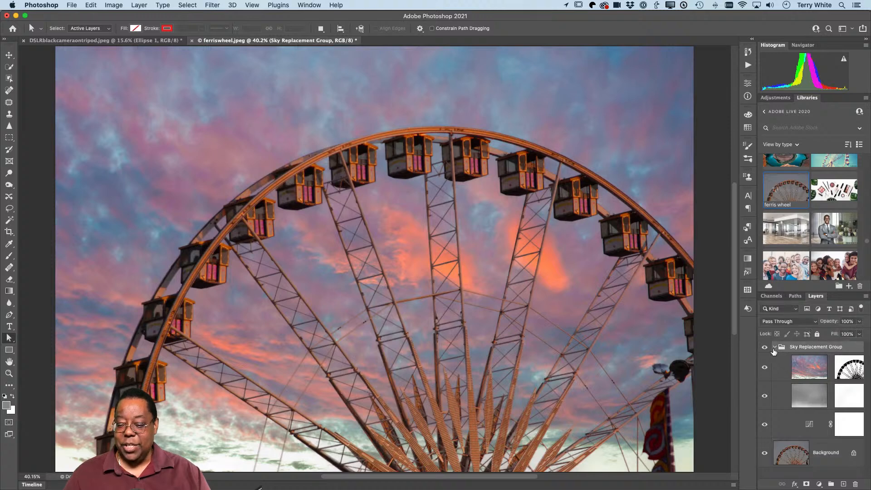
{"action": "left_click", "coordinate": [774, 347]}
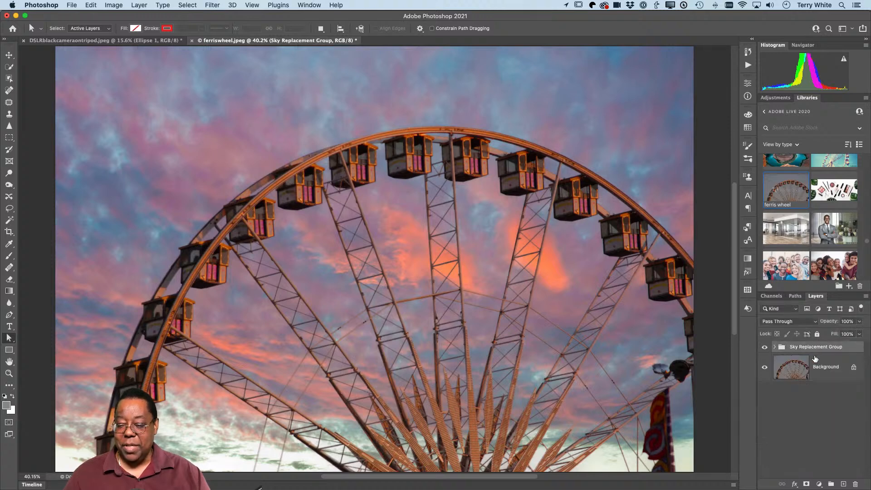
Hide the existing Sky Replacement Group and start another sky replacement on the Background layer
{"action": "left_click", "coordinate": [766, 347]}
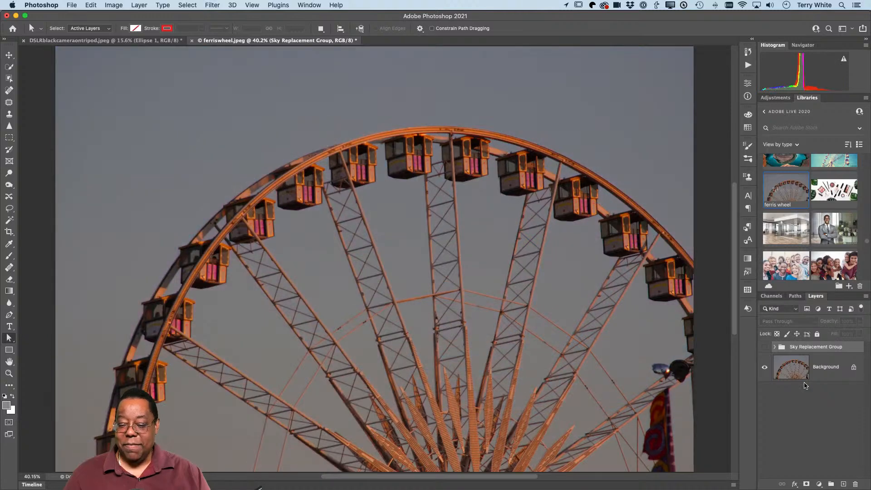
{"action": "left_click", "coordinate": [802, 378]}
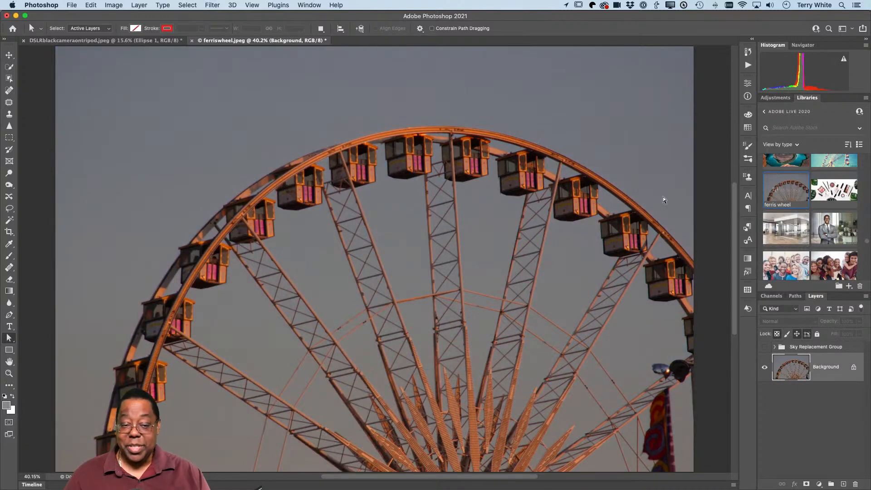
{"action": "left_click", "coordinate": [91, 5]}
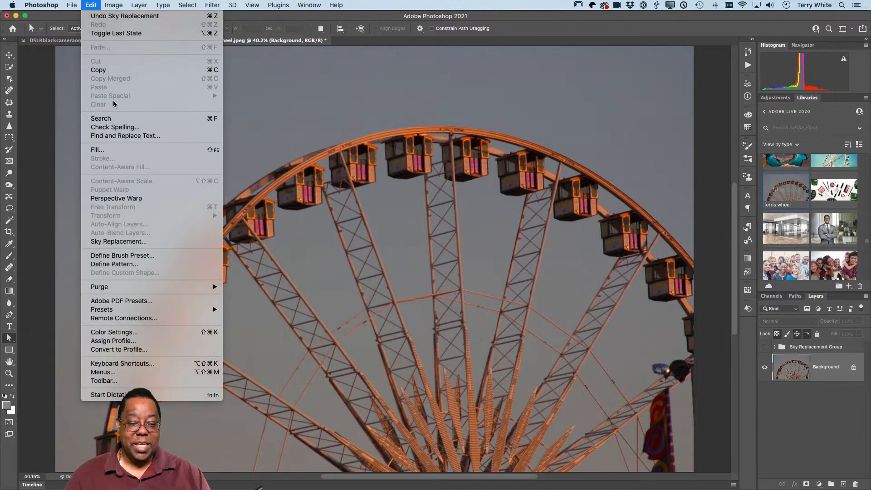
{"action": "left_click", "coordinate": [120, 242]}
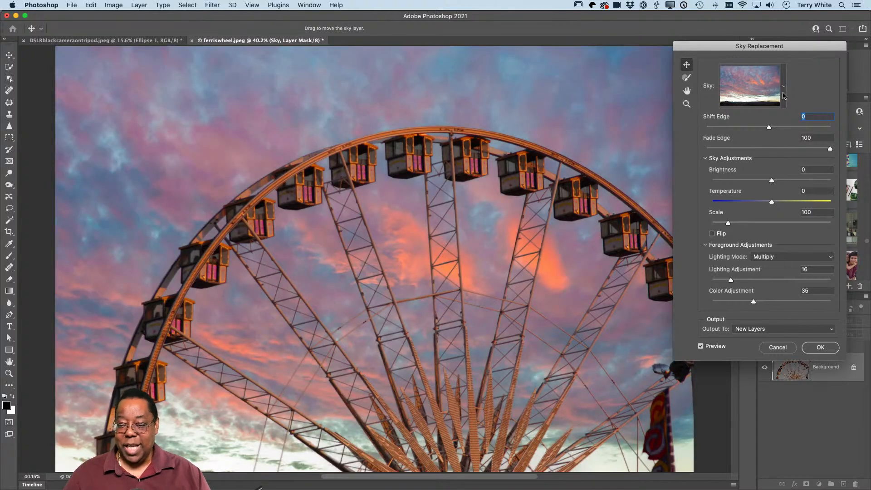
Choose the soft grey overcast sky from the custom sky group and apply the replacement with output to New Layers
{"action": "left_click", "coordinate": [784, 88]}
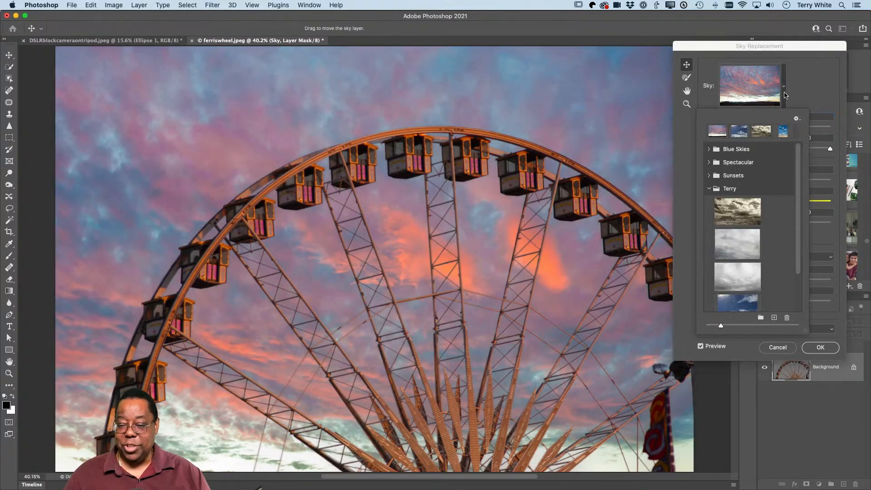
{"action": "scroll", "coordinate": [754, 254], "scroll_direction": "down", "scroll_amount": 2}
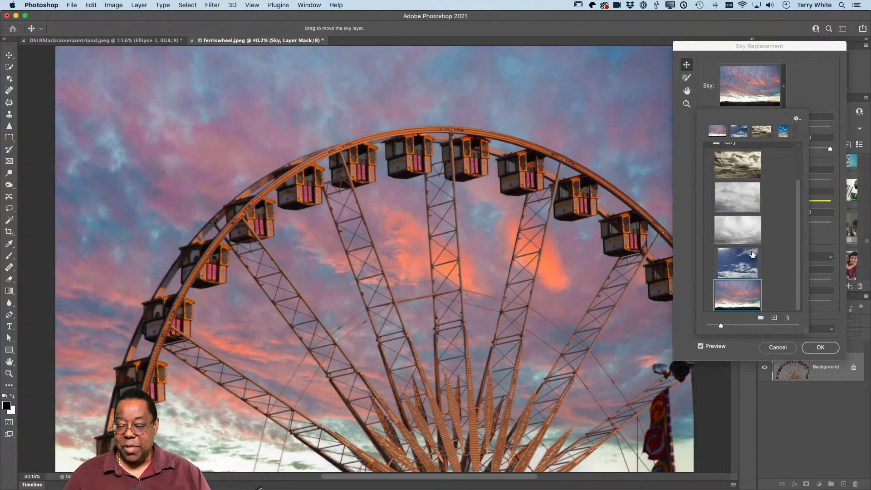
{"action": "left_click", "coordinate": [734, 200]}
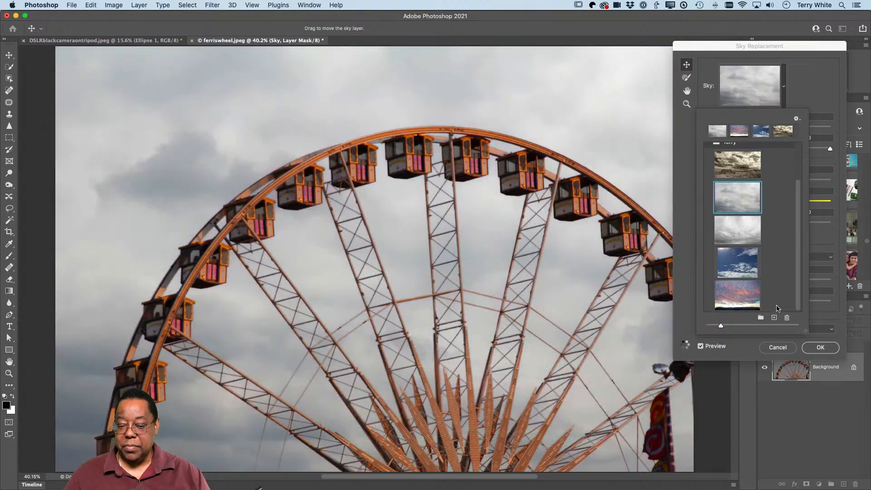
{"action": "left_click", "coordinate": [808, 102]}
{"action": "left_click", "coordinate": [821, 348]}
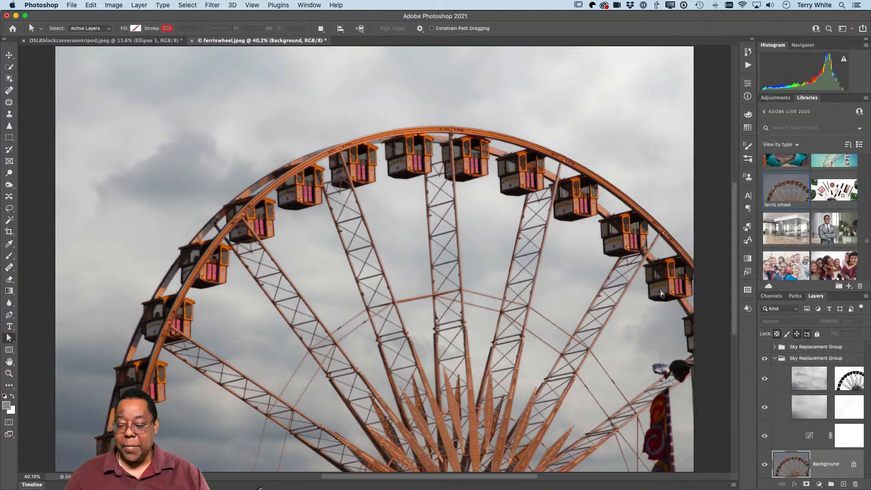
Collapse the new grey-sky group and toggle the visibility of both Sky Replacement Groups to compare their skies
{"action": "left_click", "coordinate": [765, 359]}
{"action": "left_click", "coordinate": [776, 359]}
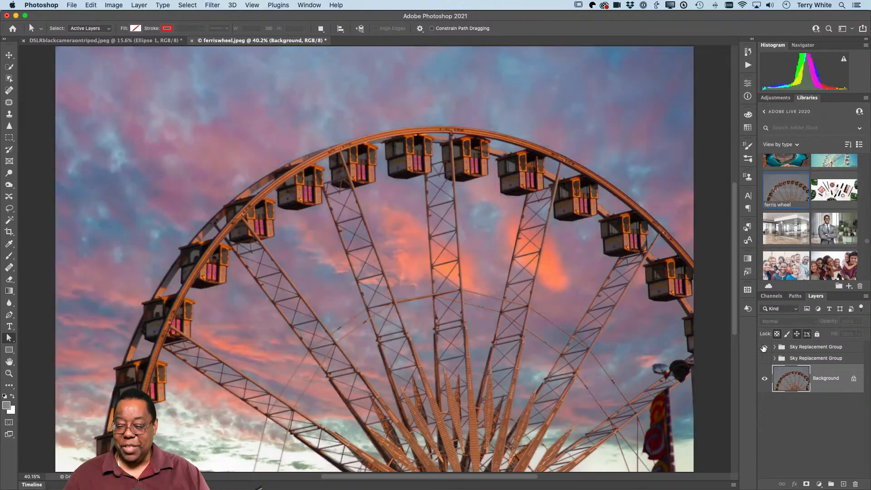
{"action": "left_click", "coordinate": [764, 347]}
{"action": "left_click", "coordinate": [765, 347]}
{"action": "left_click", "coordinate": [764, 358]}
{"action": "left_click", "coordinate": [764, 358]}
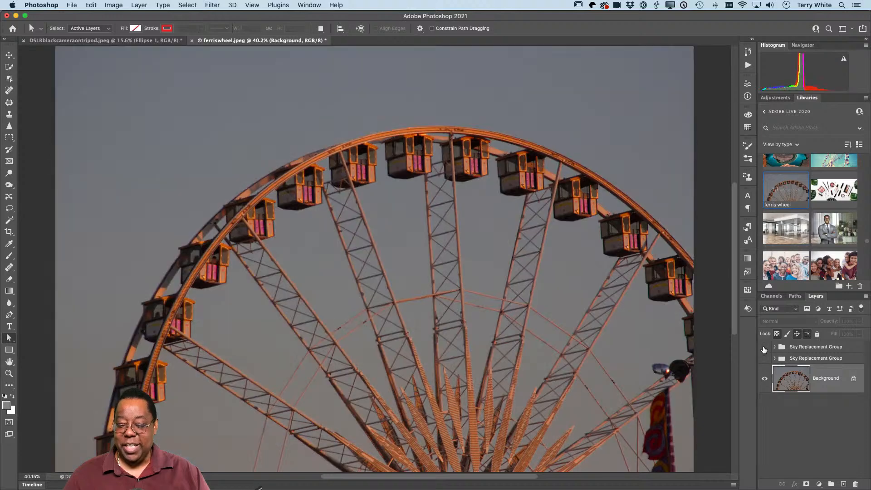
Make both Sky Replacement Groups visible, checking the layers inside the lower grey-sky group
{"action": "left_click", "coordinate": [765, 347]}
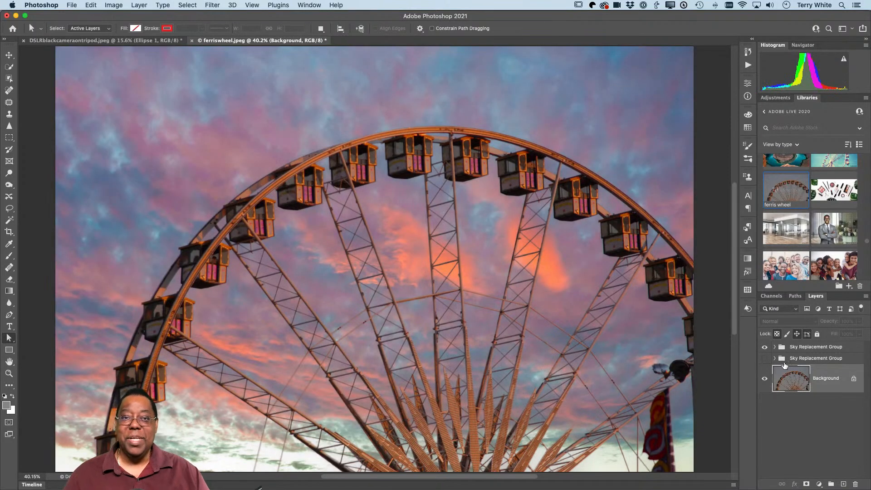
{"action": "left_click", "coordinate": [775, 360]}
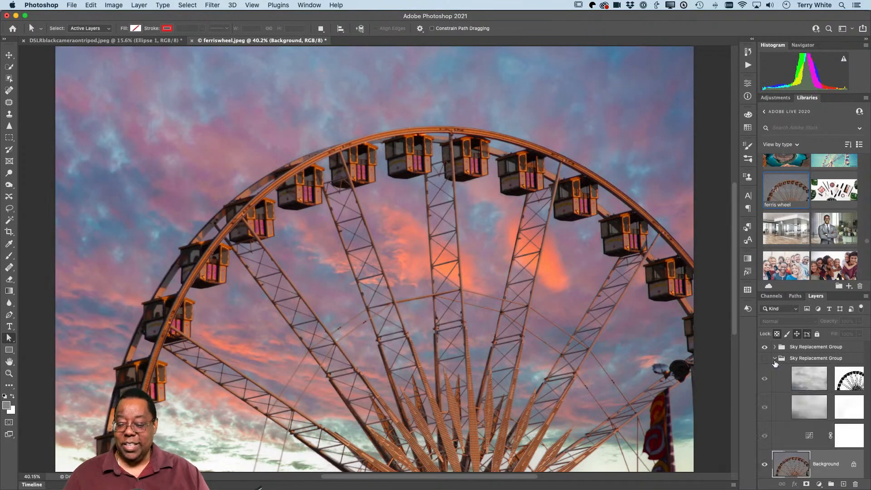
{"action": "left_click", "coordinate": [775, 358]}
{"action": "left_click", "coordinate": [765, 358]}
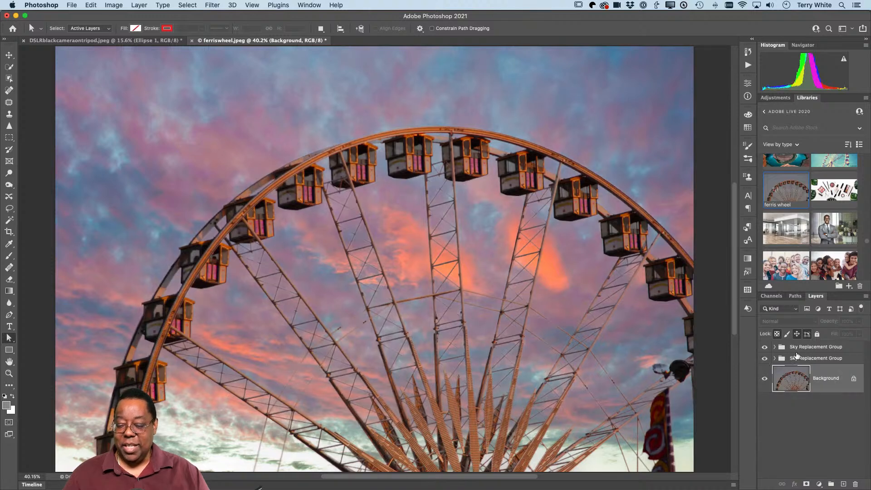
Set the blend mode of the upper Sky Replacement Group to Vivid Light
{"action": "left_click", "coordinate": [804, 347]}
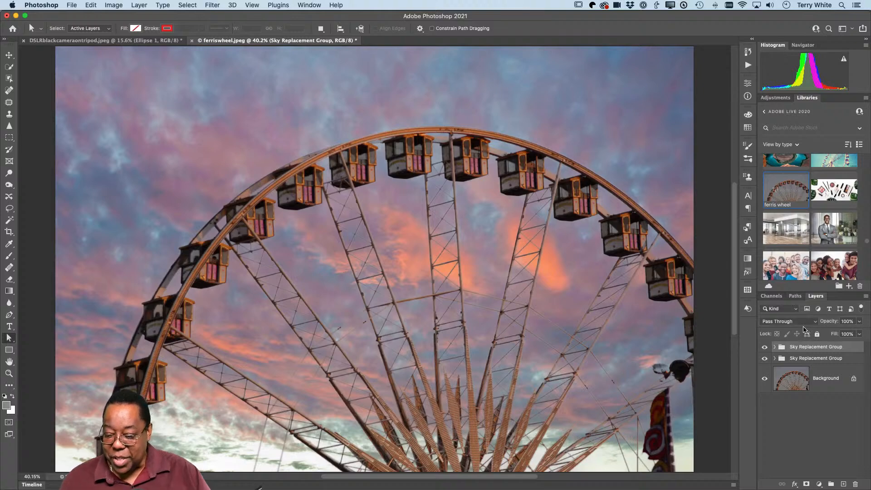
{"action": "left_click", "coordinate": [804, 322]}
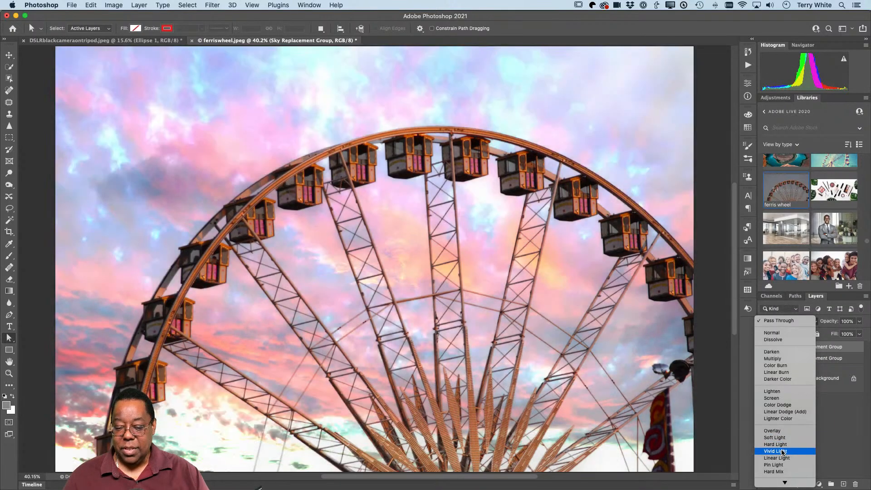
{"action": "left_click", "coordinate": [783, 452]}
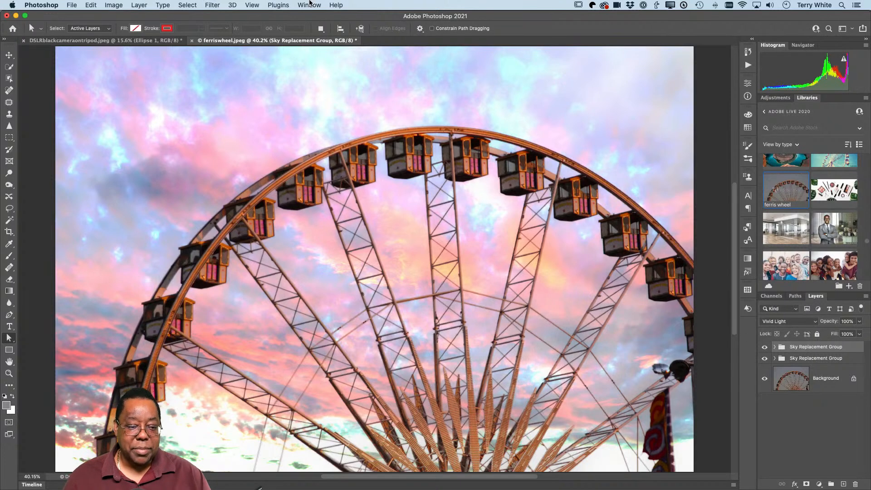
Select the Background layer and start a further sky replacement on it
{"action": "left_click", "coordinate": [86, 9]}
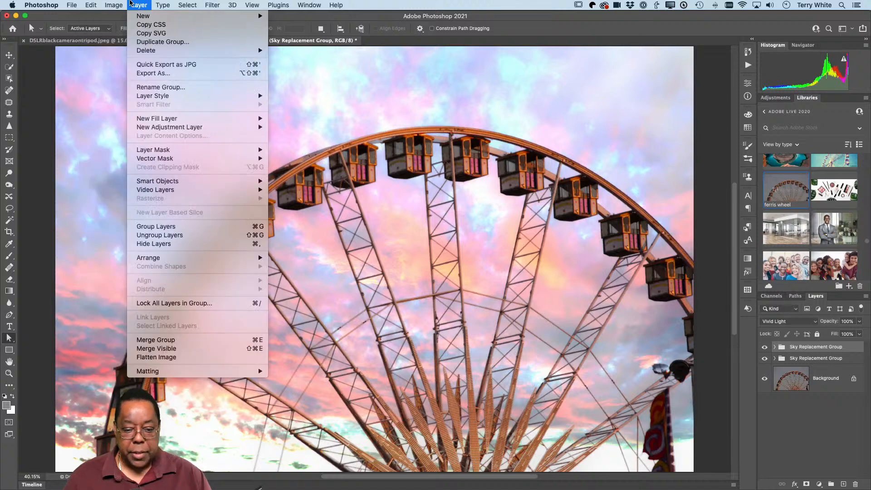
{"action": "left_click", "coordinate": [145, 5]}
{"action": "left_click", "coordinate": [788, 383]}
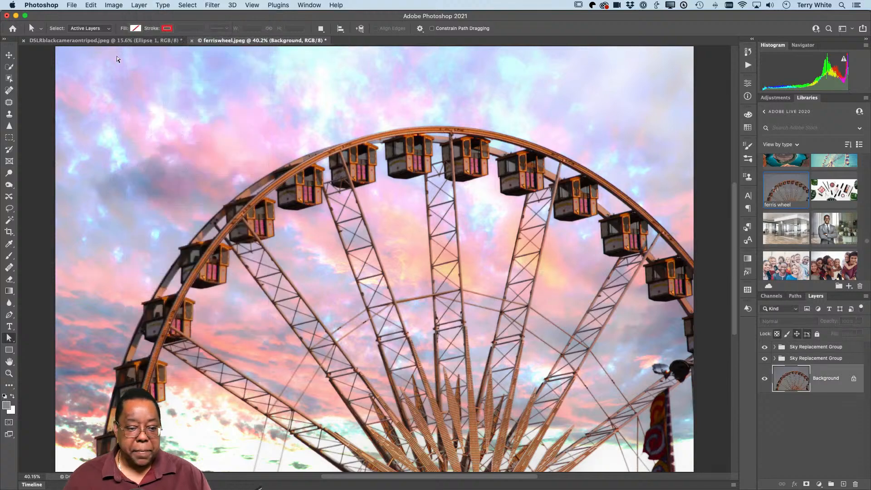
{"action": "left_click", "coordinate": [90, 5]}
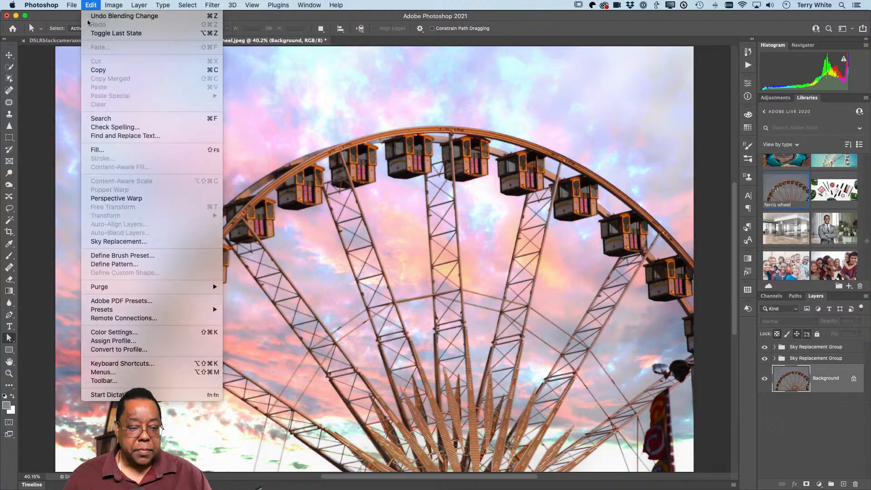
{"action": "left_click", "coordinate": [114, 241]}
{"action": "left_click_drag", "start_coordinate": [772, 280], "coordinate": [725, 280]}
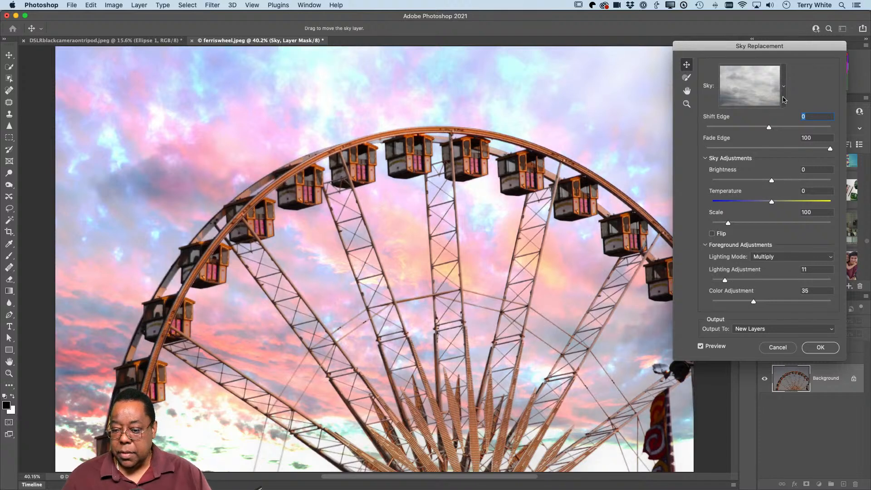
Look at the images in the TW Skies folder that can be added as a new custom sky, then cancel
{"action": "left_click", "coordinate": [771, 106]}
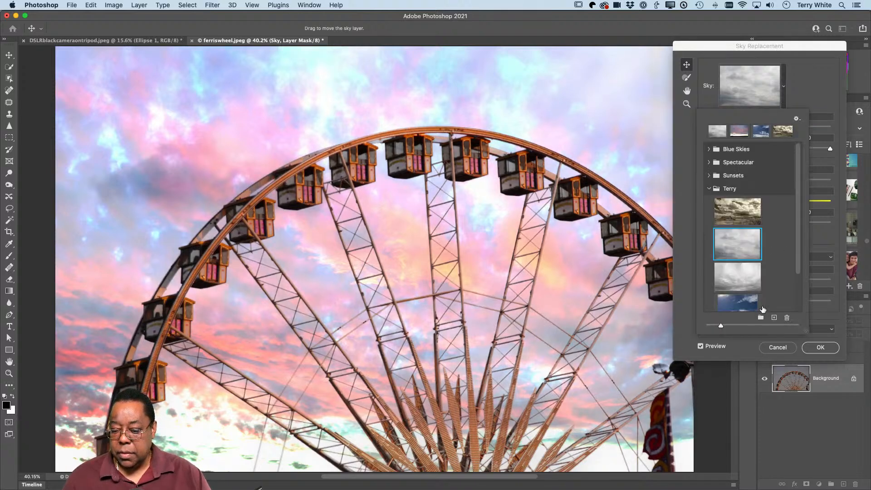
{"action": "left_click", "coordinate": [774, 318]}
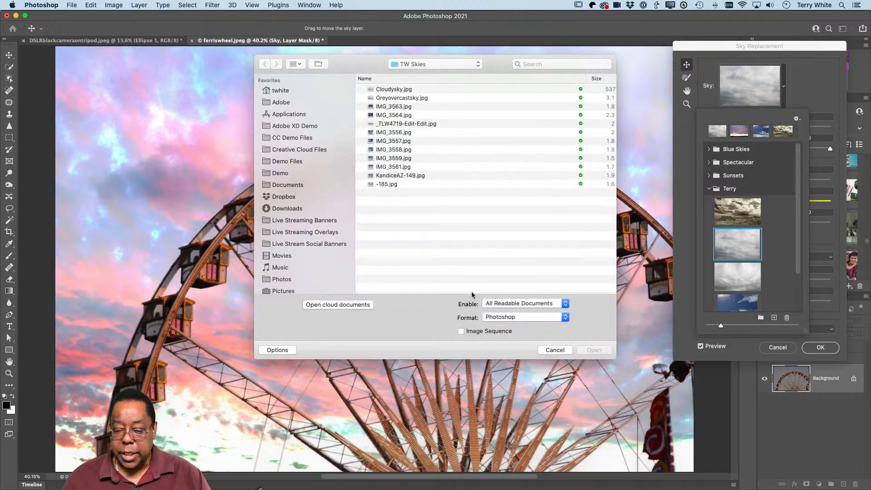
{"action": "left_click", "coordinate": [555, 350]}
Start importing skies and search the Mac for the folder with "skies kind:folder", refined to "TW skies kind:folder"
{"action": "left_click", "coordinate": [795, 119]}
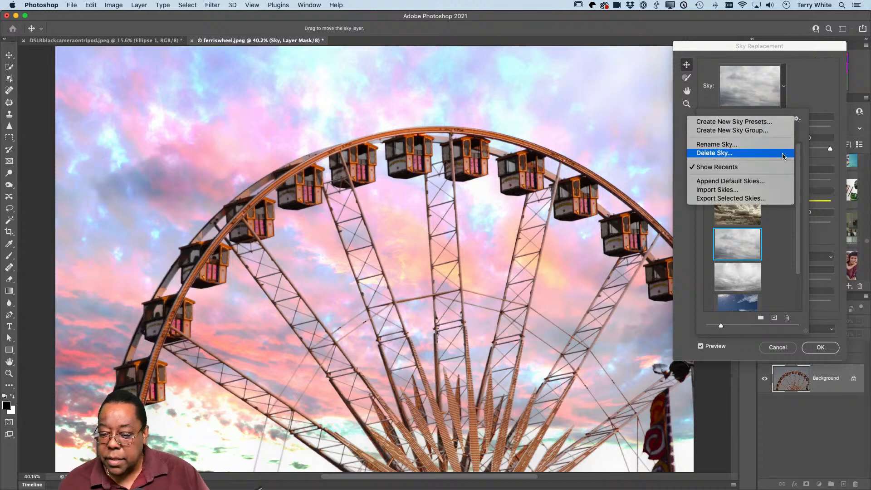
{"action": "left_click", "coordinate": [765, 193]}
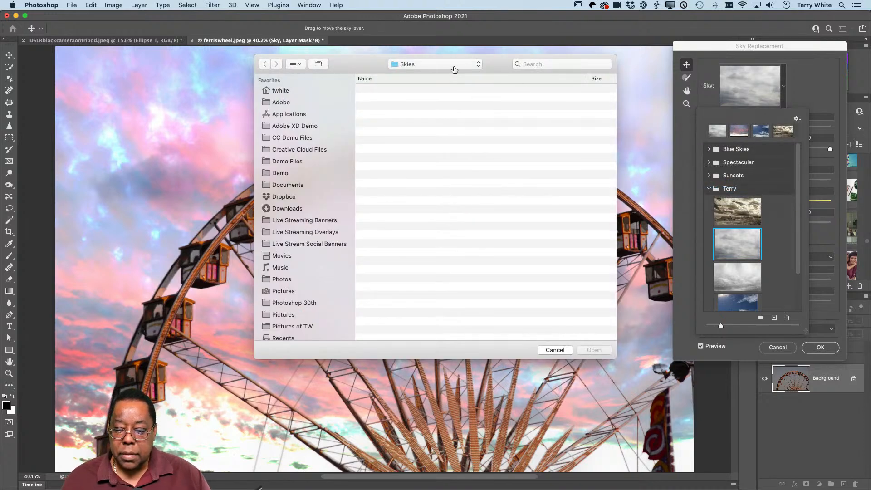
{"action": "left_click", "coordinate": [454, 68]}
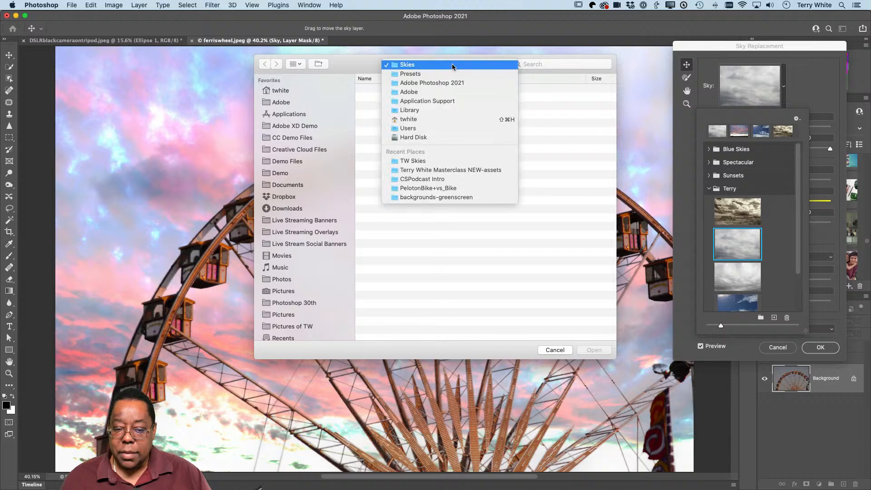
{"action": "left_click", "coordinate": [453, 65]}
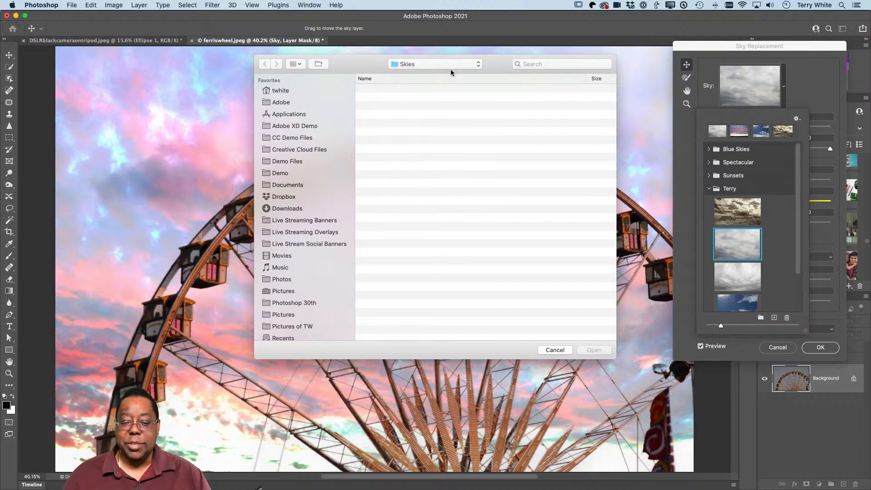
{"action": "left_click", "coordinate": [530, 65]}
{"action": "type", "text": "skies"}
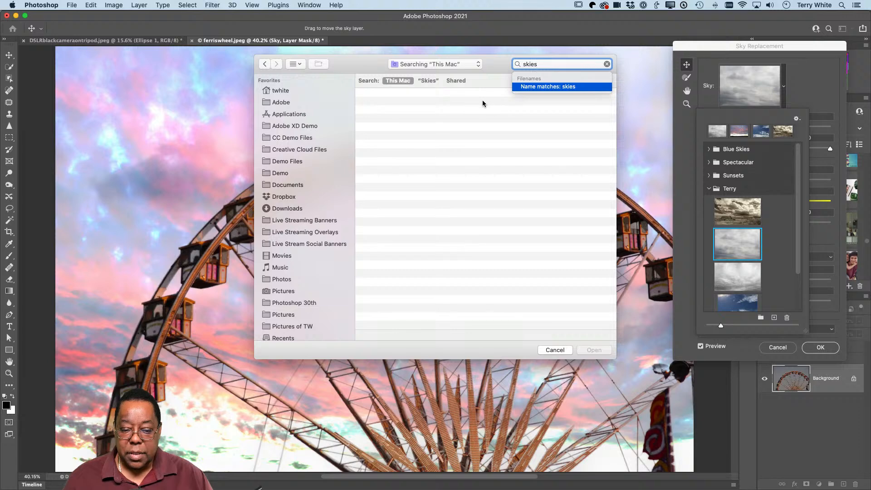
{"action": "type", "text": " k"}
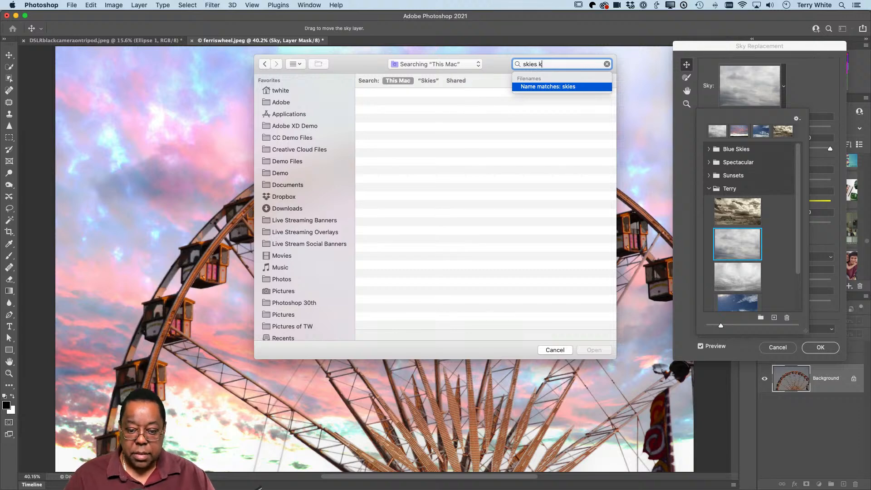
{"action": "type", "text": "ind:folder"}
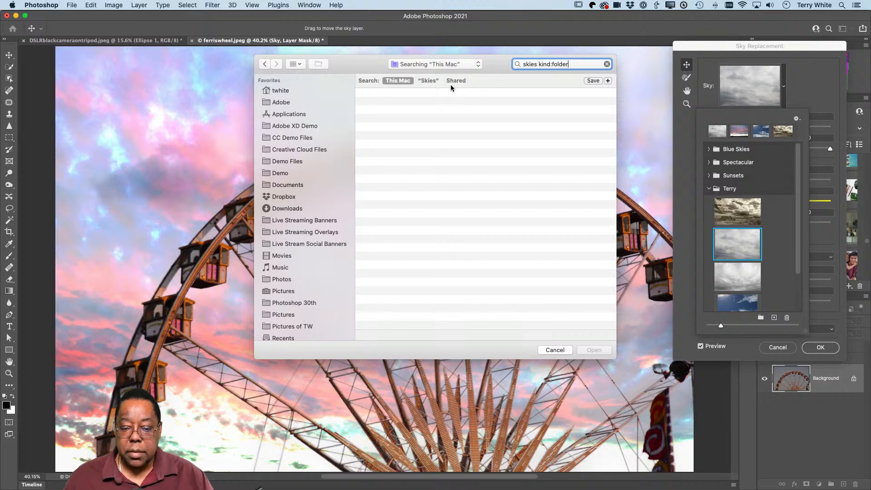
{"action": "triple_click", "coordinate": [525, 64]}
{"action": "left_click", "coordinate": [526, 65]}
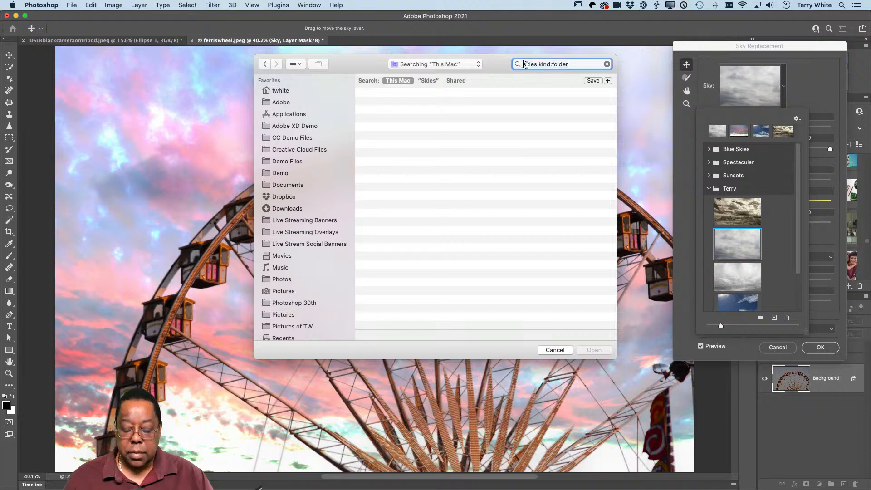
{"action": "type", "text": "TW"}
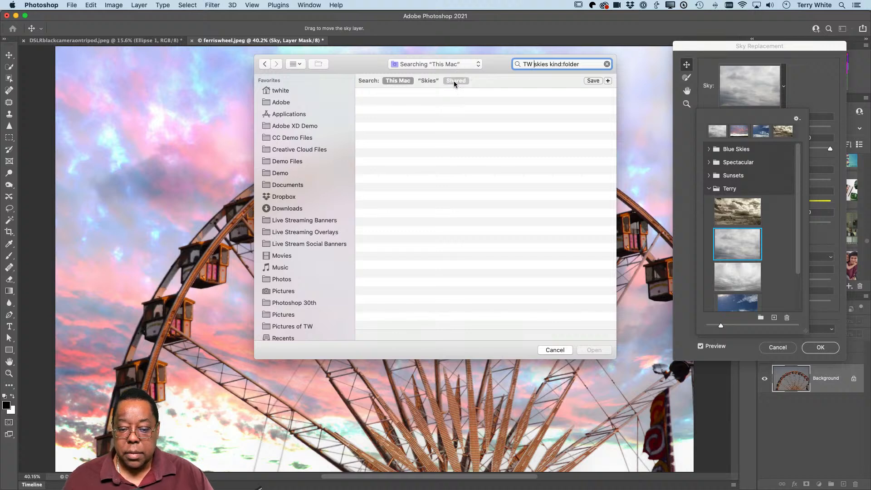
Check the recent TW Skies folder for importable sky files, cancel the import and review the sky preset options
{"action": "left_click", "coordinate": [428, 66]}
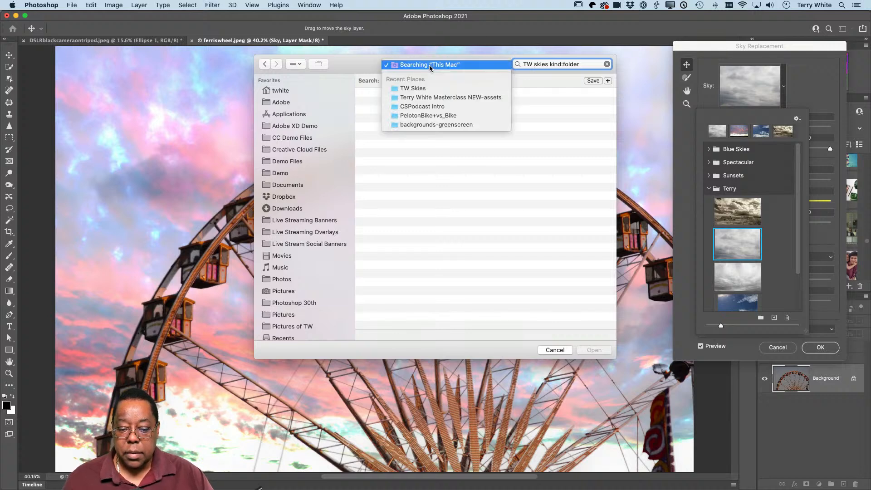
{"action": "left_click", "coordinate": [429, 88]}
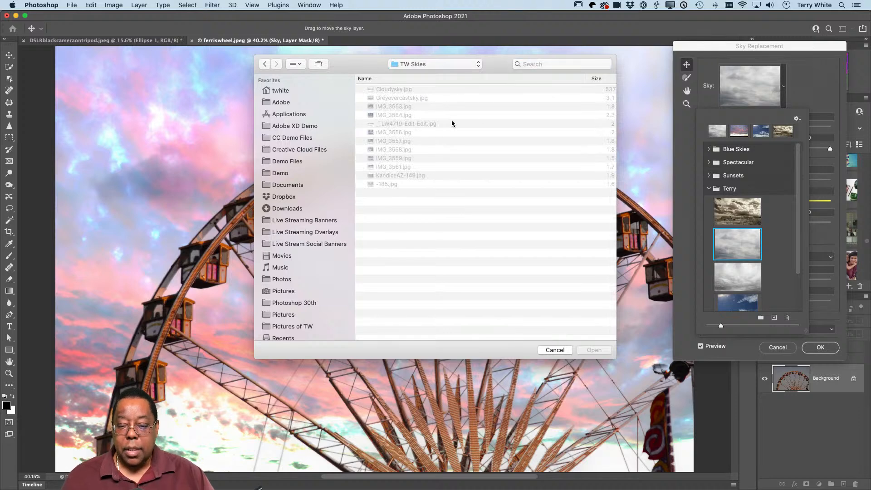
{"action": "left_click", "coordinate": [555, 350]}
{"action": "left_click", "coordinate": [796, 118]}
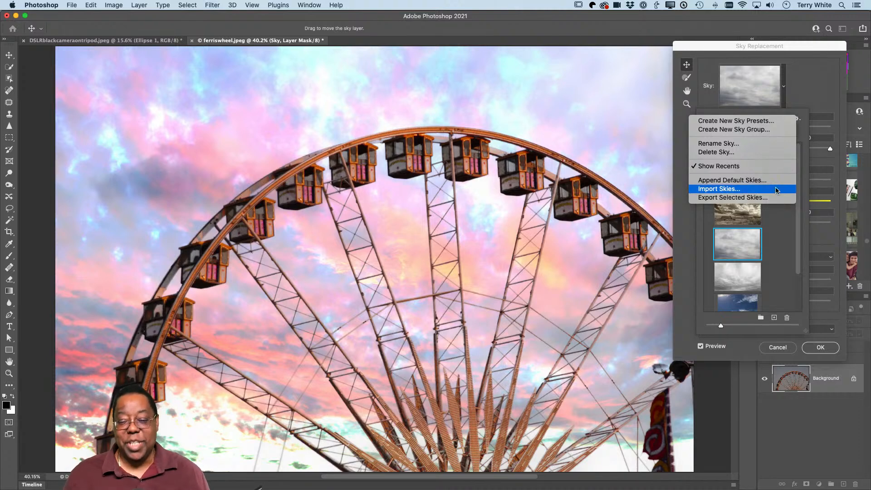
{"action": "left_click", "coordinate": [800, 87]}
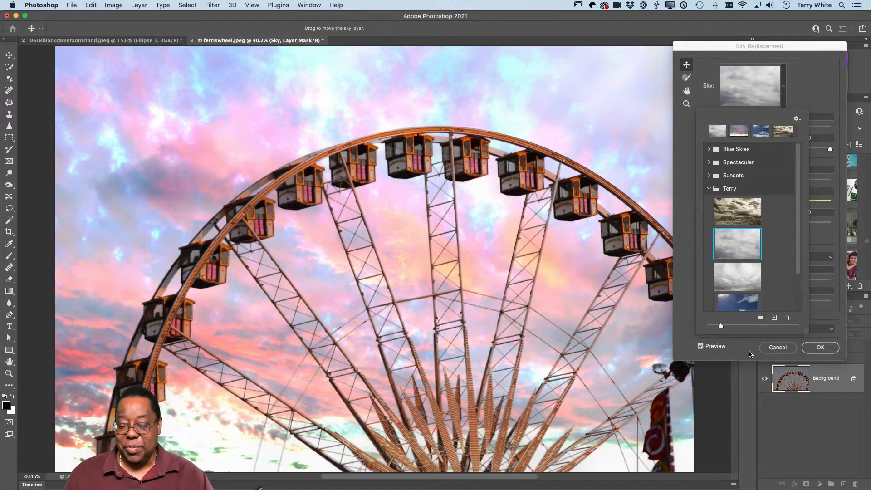
Cancel the sky replacement and close ferriswheel.jpeg and DSLRblackcameraontripod.jpeg without saving changes
{"action": "left_click", "coordinate": [752, 354]}
{"action": "left_click", "coordinate": [778, 347]}
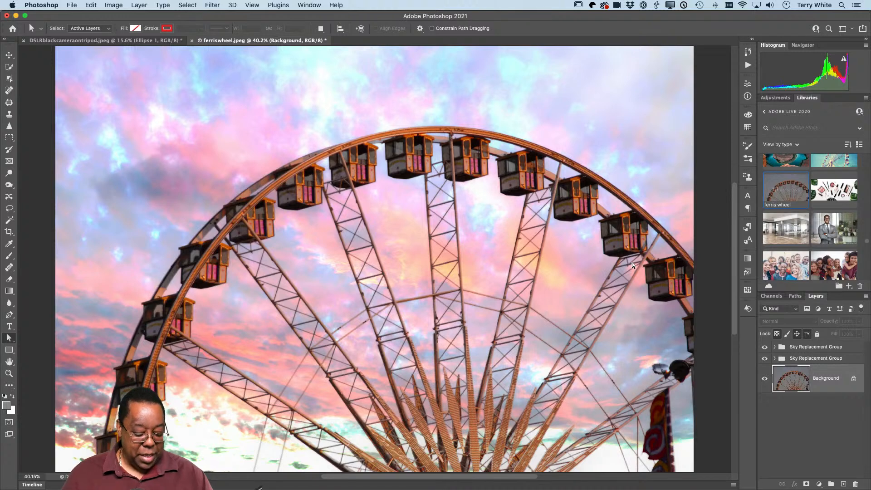
{"action": "key", "text": "super+w"}
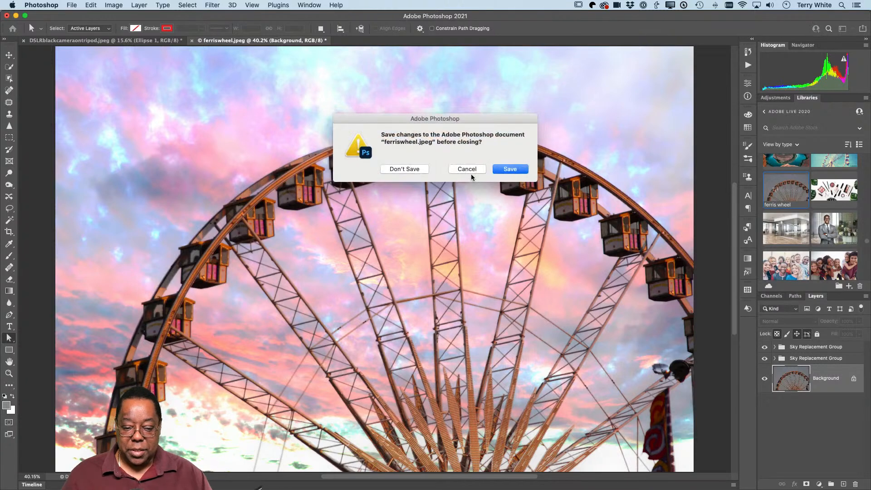
{"action": "left_click", "coordinate": [417, 169]}
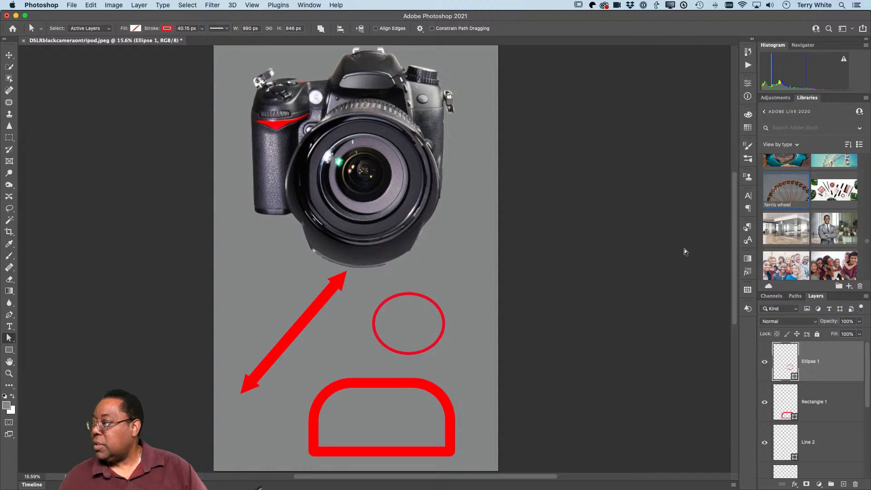
{"action": "key", "text": "super+w"}
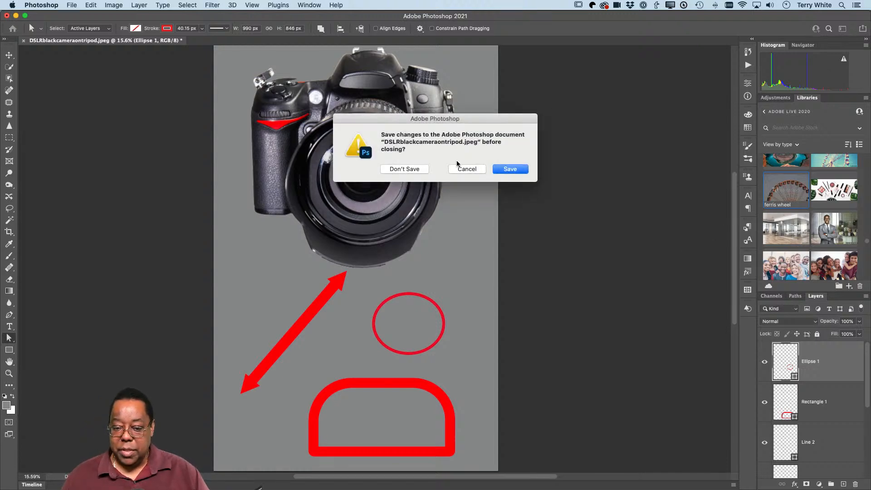
{"action": "left_click", "coordinate": [406, 169]}
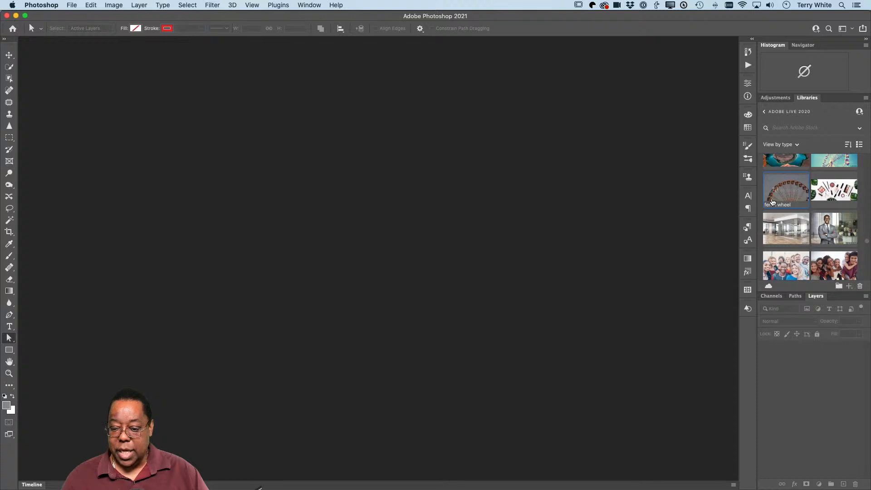
Open the canyon image named Background from the ADOBE LIVE 2020 library for editing and close it again
{"action": "right_click", "coordinate": [785, 190]}
{"action": "left_click", "coordinate": [770, 186]}
{"action": "scroll", "coordinate": [779, 204], "scroll_direction": "up", "scroll_amount": 3}
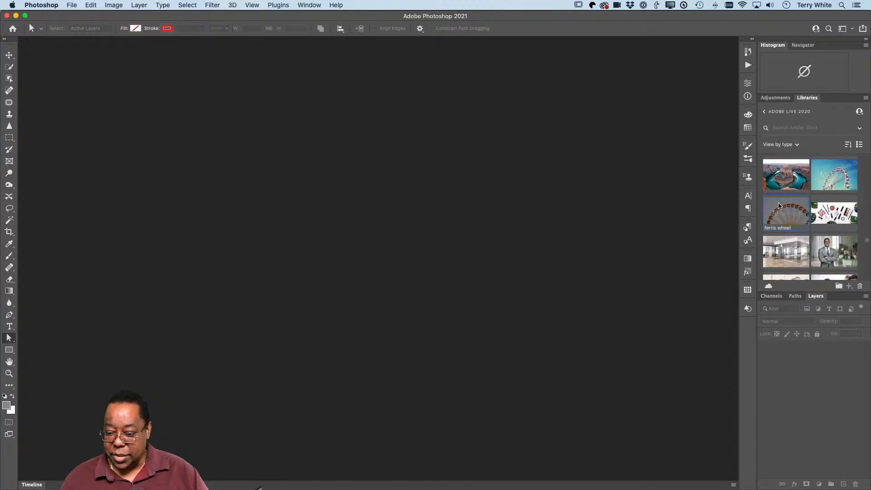
{"action": "scroll", "coordinate": [779, 206], "scroll_direction": "up", "scroll_amount": 1}
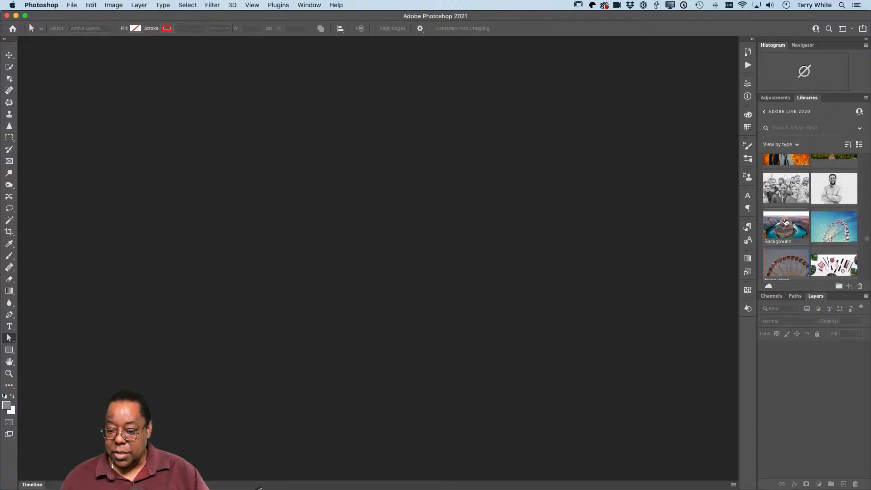
{"action": "right_click", "coordinate": [779, 223]}
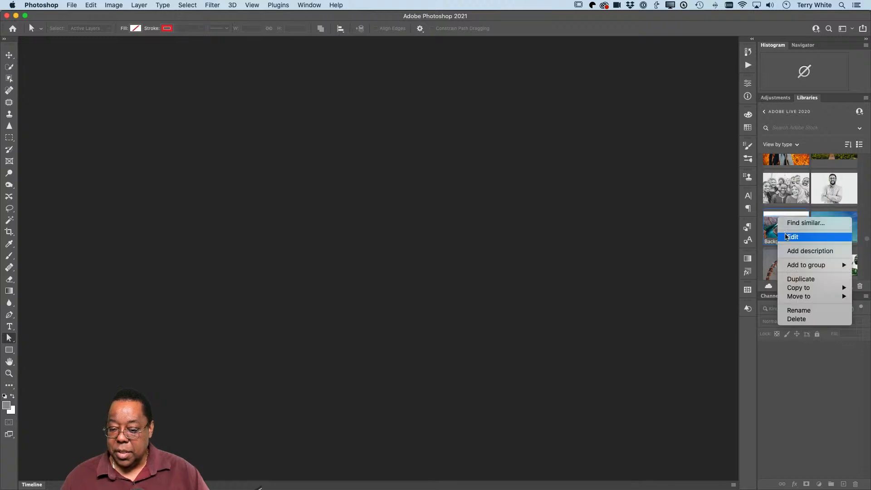
{"action": "left_click", "coordinate": [787, 235]}
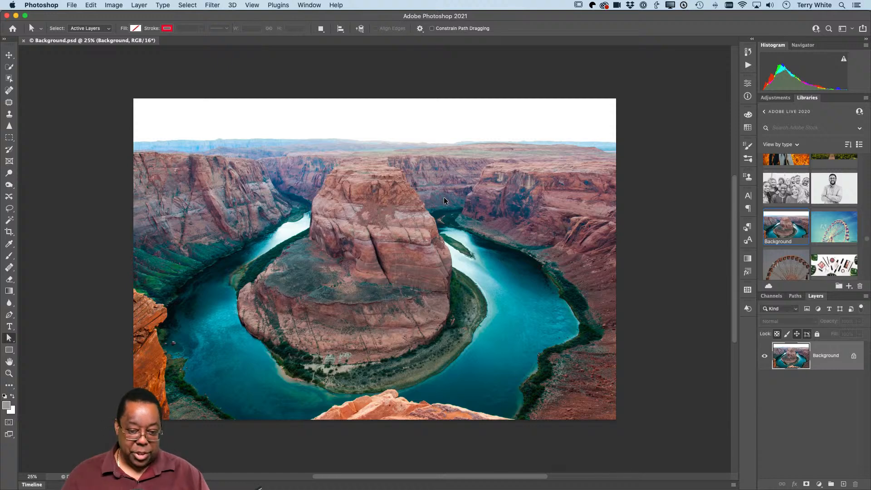
{"action": "key", "text": "super+w"}
Switch to Lightroom Classic and open the Develop Demo collection
{"action": "key", "text": "super+Tab"}
{"action": "key", "text": "super+Tab"}
{"action": "key", "text": "super+Tab"}
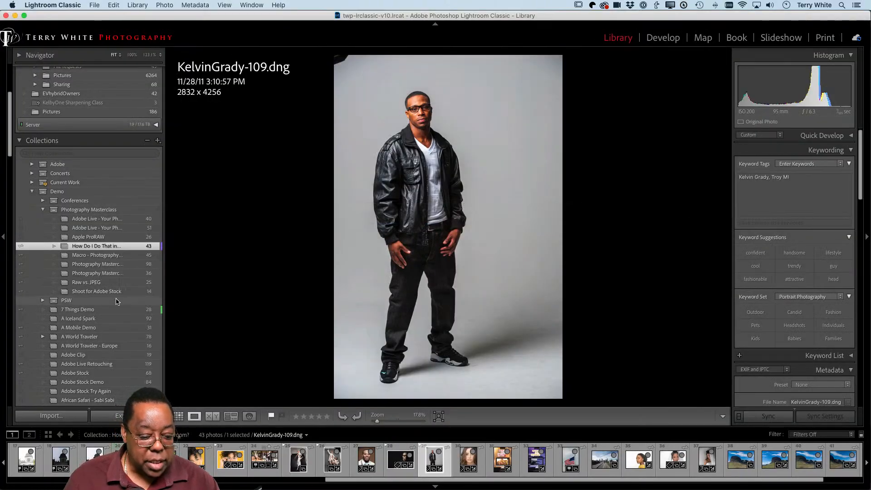
{"action": "scroll", "coordinate": [117, 302], "scroll_direction": "down", "scroll_amount": 5}
{"action": "scroll", "coordinate": [117, 302], "scroll_direction": "down", "scroll_amount": 5}
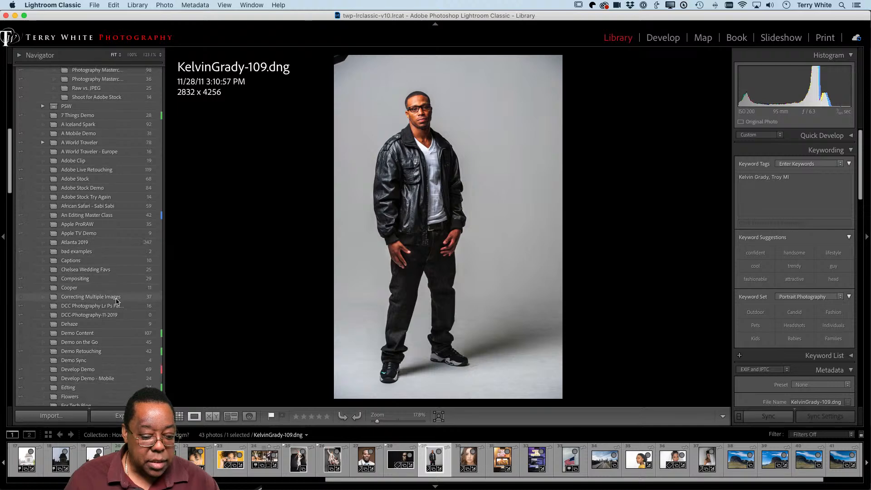
{"action": "scroll", "coordinate": [101, 301], "scroll_direction": "down", "scroll_amount": 1}
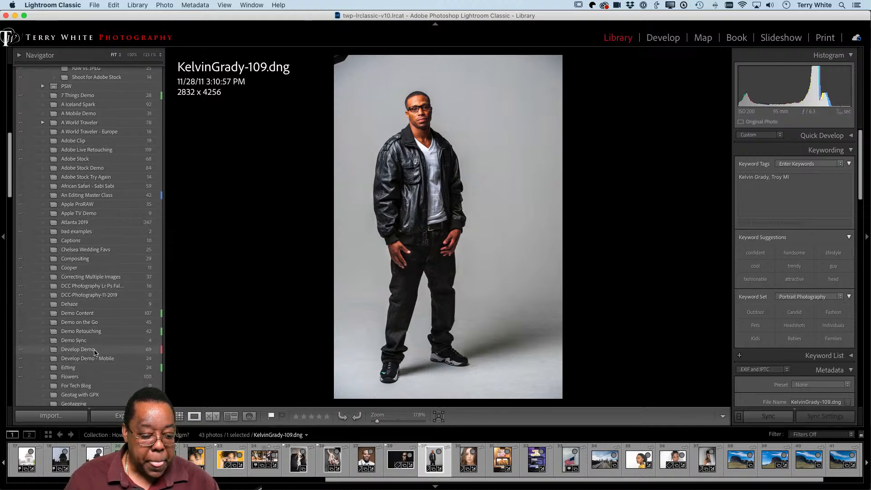
{"action": "left_click", "coordinate": [78, 349]}
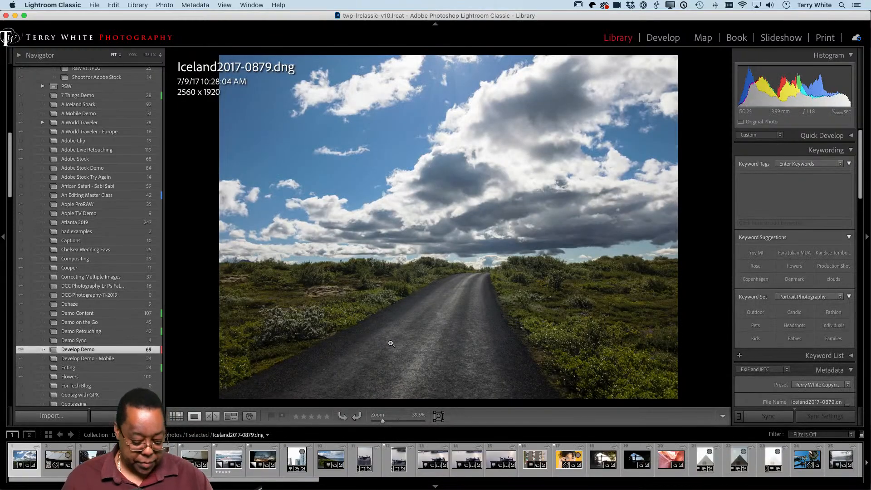
Look through the Develop Demo collection's photos in grid view for a suitable landscape shot
{"action": "key", "text": "g"}
{"action": "scroll", "coordinate": [416, 329], "scroll_direction": "down", "scroll_amount": 5}
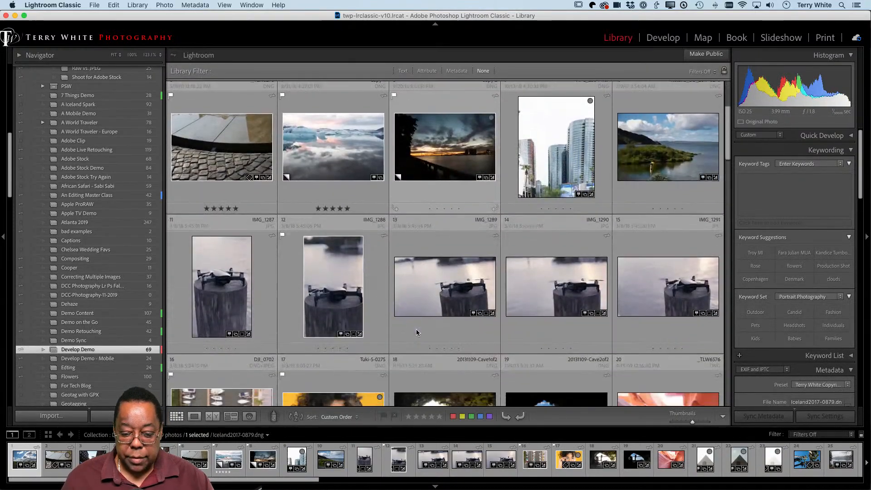
{"action": "scroll", "coordinate": [416, 330], "scroll_direction": "down", "scroll_amount": 15}
{"action": "scroll", "coordinate": [416, 333], "scroll_direction": "down", "scroll_amount": 15}
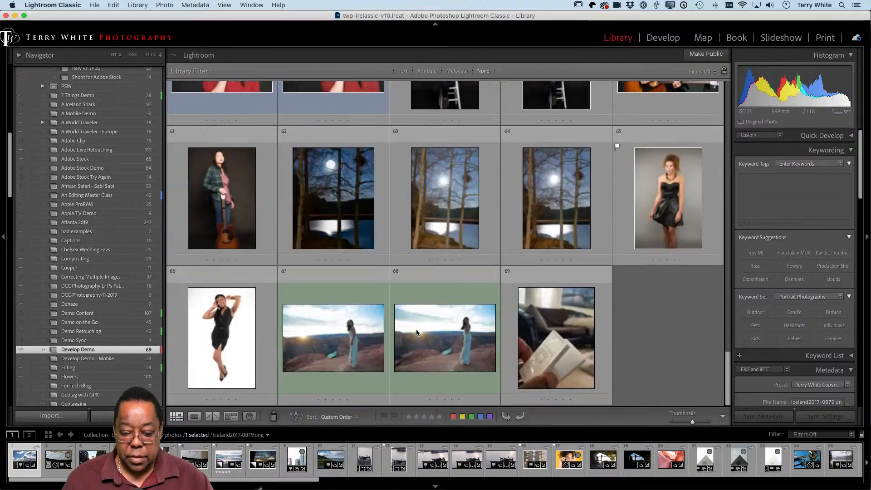
{"action": "scroll", "coordinate": [417, 333], "scroll_direction": "up", "scroll_amount": 8}
{"action": "scroll", "coordinate": [416, 333], "scroll_direction": "up", "scroll_amount": 8}
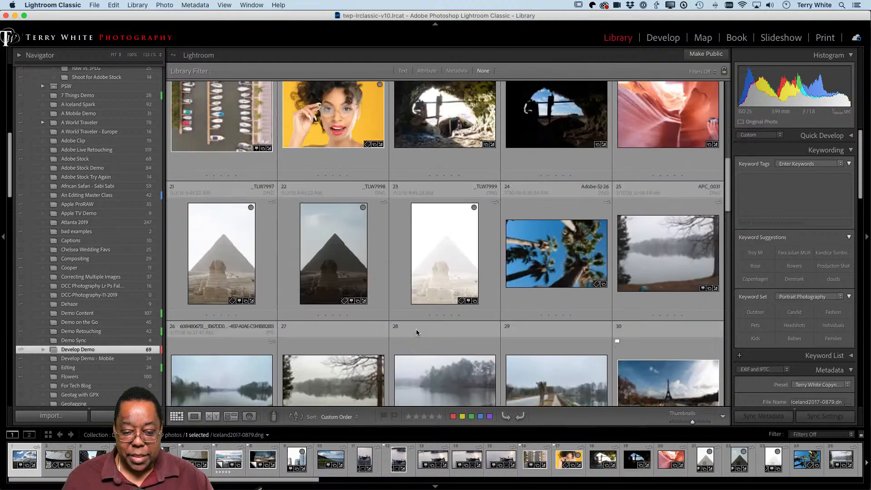
{"action": "scroll", "coordinate": [416, 333], "scroll_direction": "up", "scroll_amount": 8}
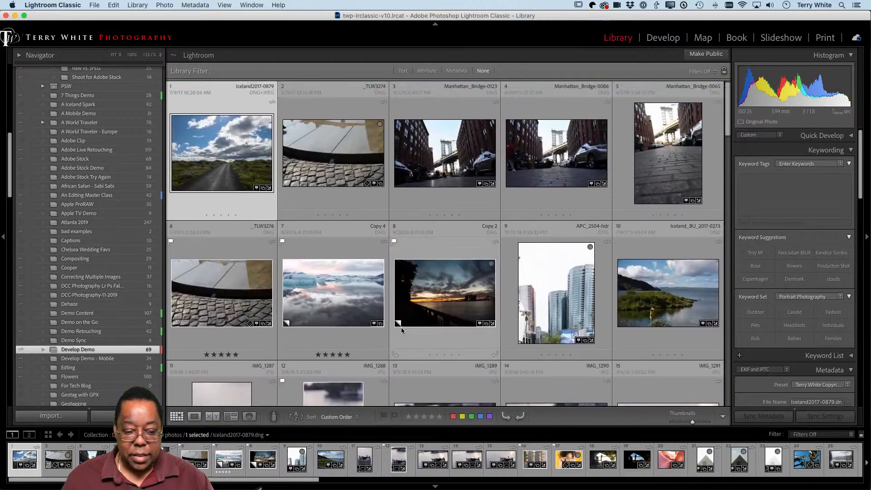
Filter the collections by the text "horsesh"
{"action": "scroll", "coordinate": [116, 182], "scroll_direction": "up", "scroll_amount": 5}
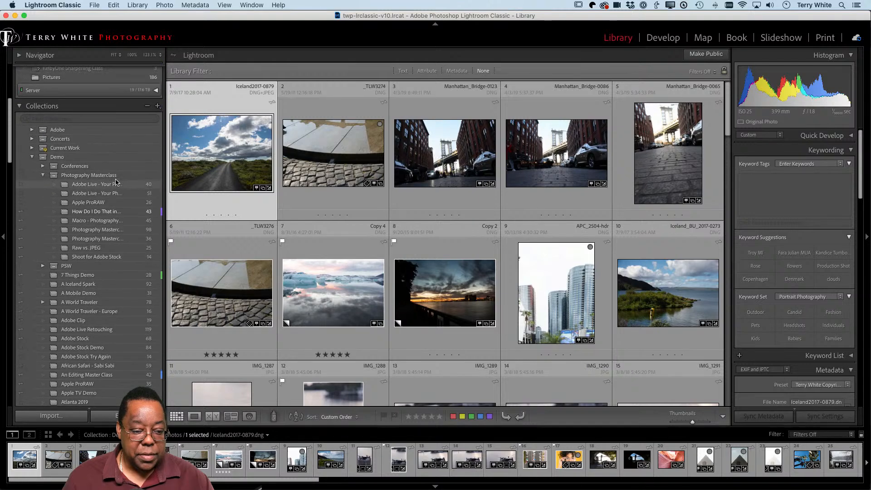
{"action": "left_click", "coordinate": [94, 119]}
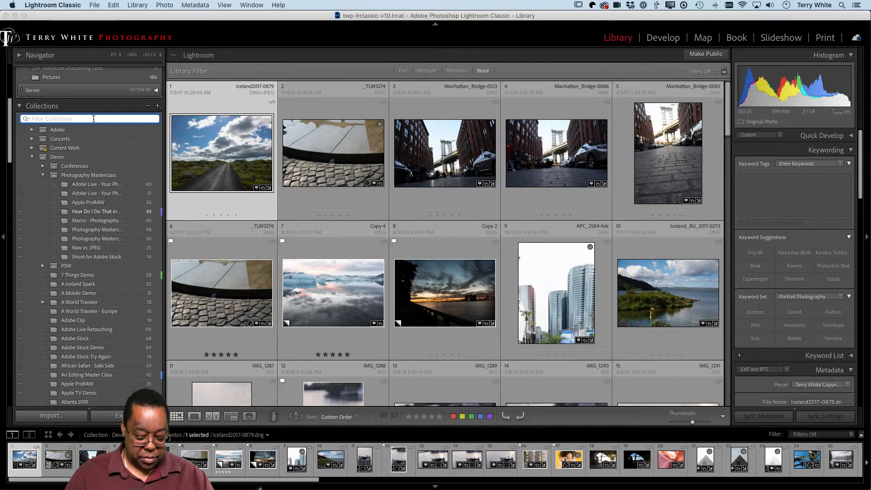
{"action": "type", "text": "hos"}
{"action": "type", "text": "se"}
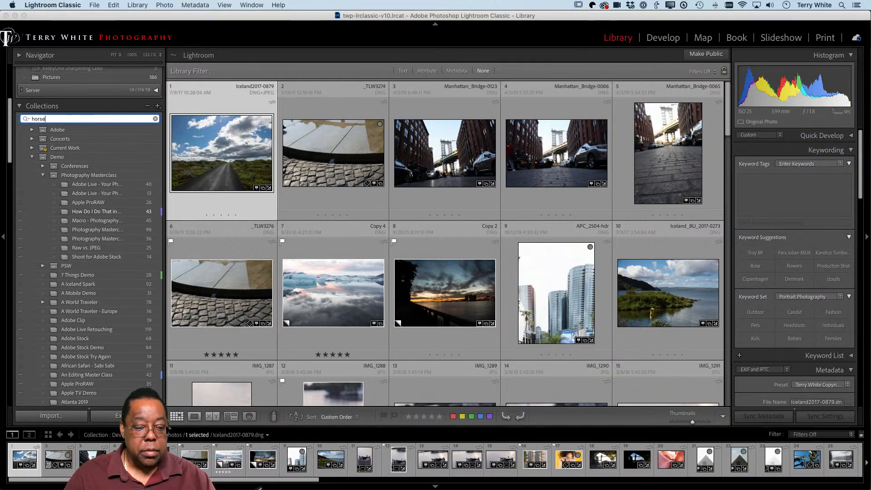
{"action": "type", "text": "sh"}
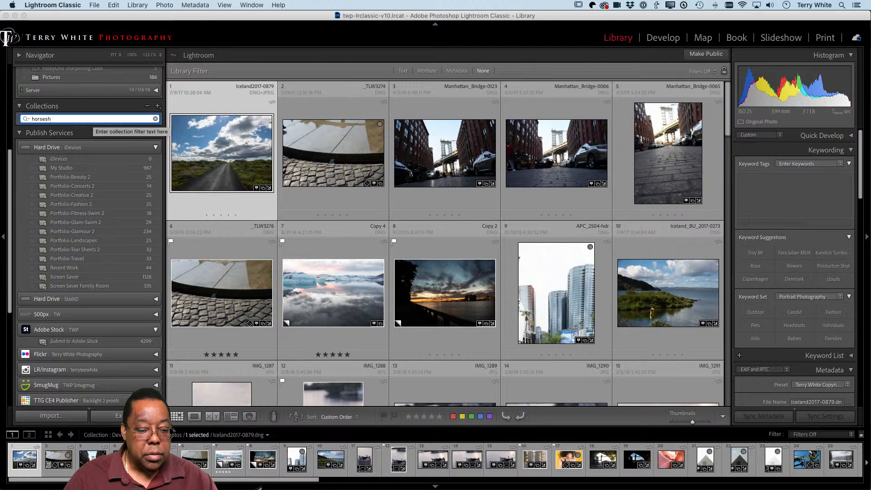
Filter the collections by "ariz" instead and open the Page Arizona collection
{"action": "key", "text": "BackSpace"}
{"action": "key", "text": "BackSpace"}
{"action": "key", "text": "BackSpace"}
{"action": "key", "text": "BackSpace"}
{"action": "key", "text": "BackSpace"}
{"action": "key", "text": "BackSpace"}
{"action": "key", "text": "BackSpace"}
{"action": "type", "text": "ariz"}
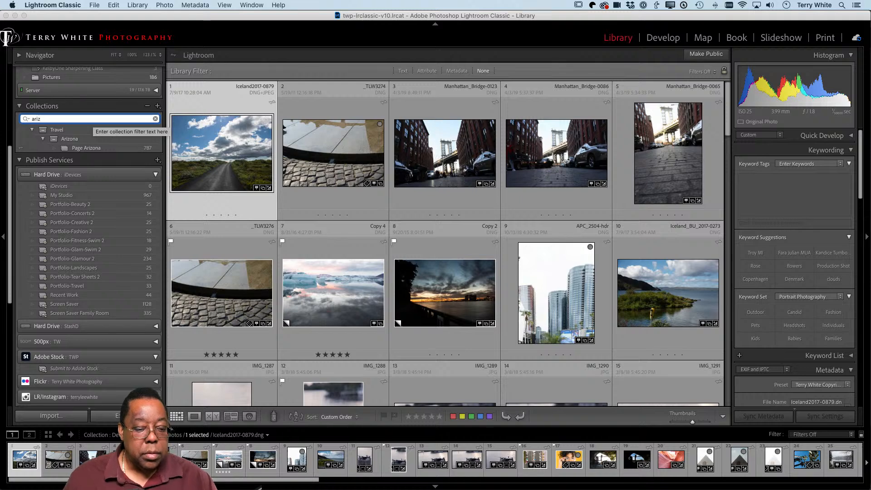
{"action": "left_click", "coordinate": [88, 148]}
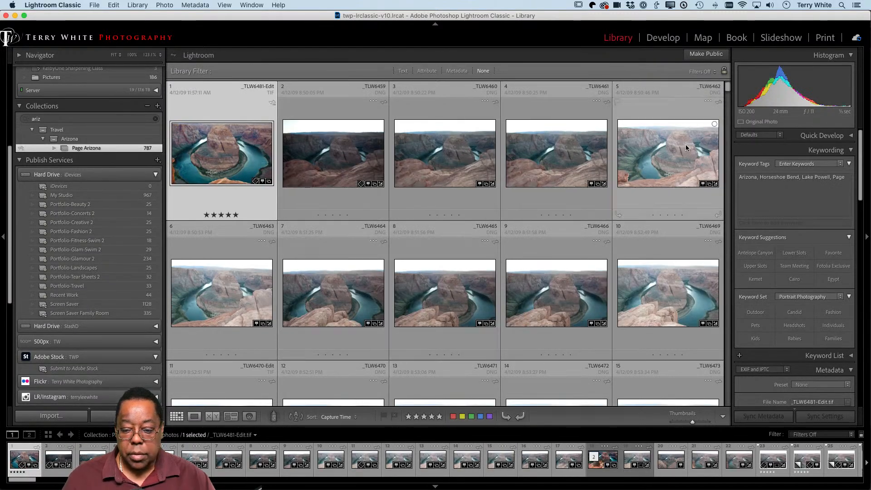
Open the canyon photo _TLW6462.dng from the Page Arizona collection in Photoshop
{"action": "left_click", "coordinate": [676, 154]}
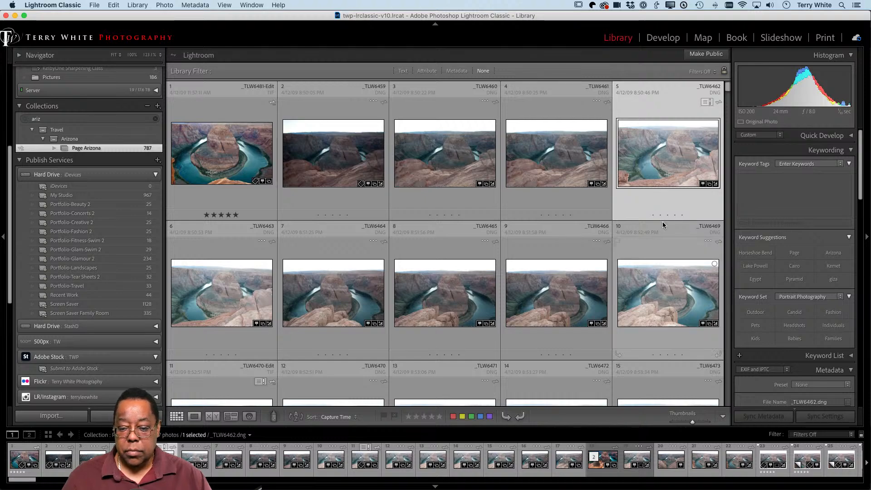
{"action": "key", "text": "super+Tab"}
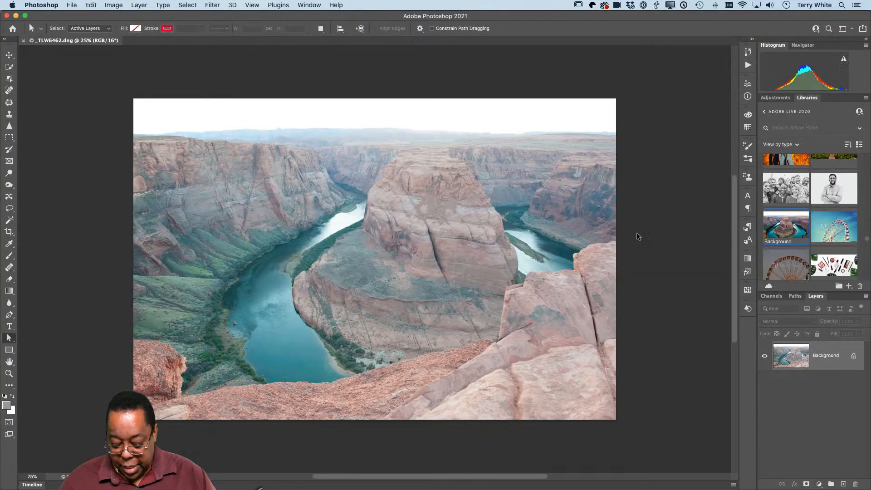
{"action": "key", "text": "super+0"}
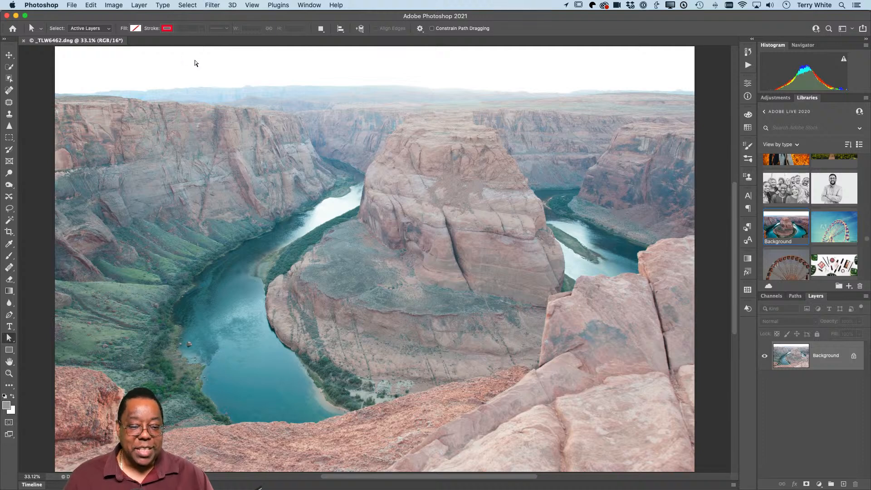
Preview a sky replacement on the canyon photo and cancel it
{"action": "left_click", "coordinate": [91, 5]}
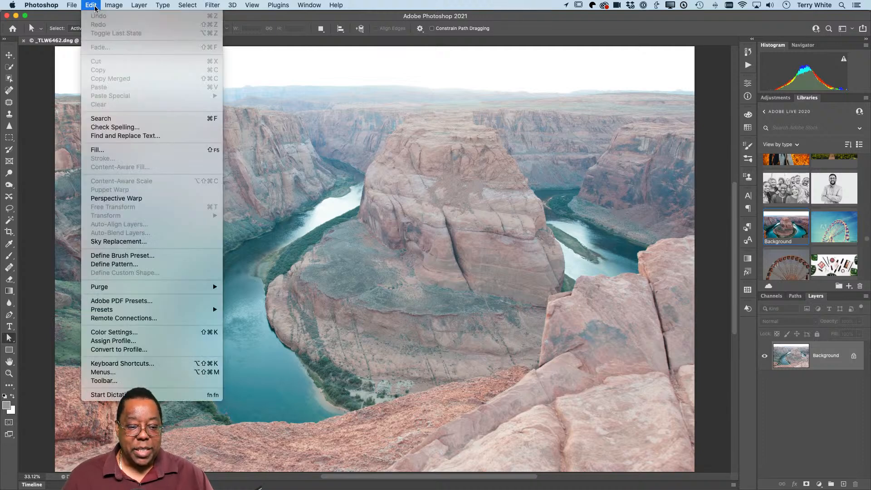
{"action": "left_click", "coordinate": [155, 242]}
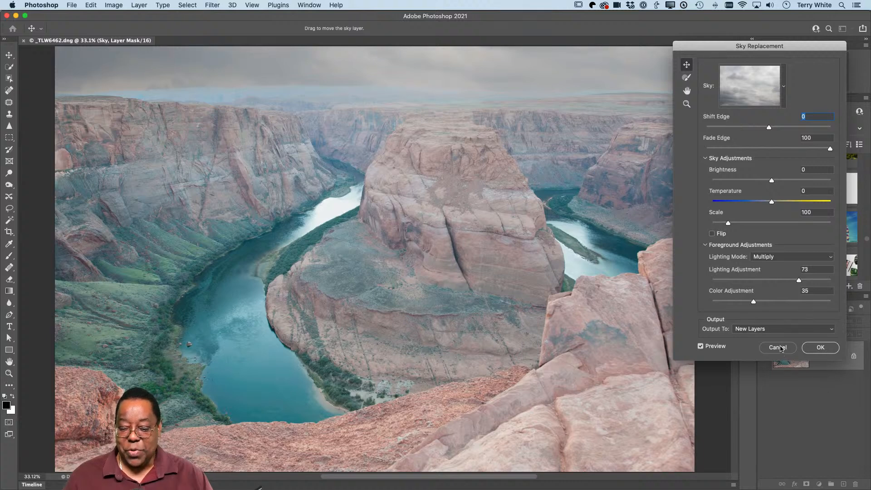
{"action": "left_click", "coordinate": [779, 348]}
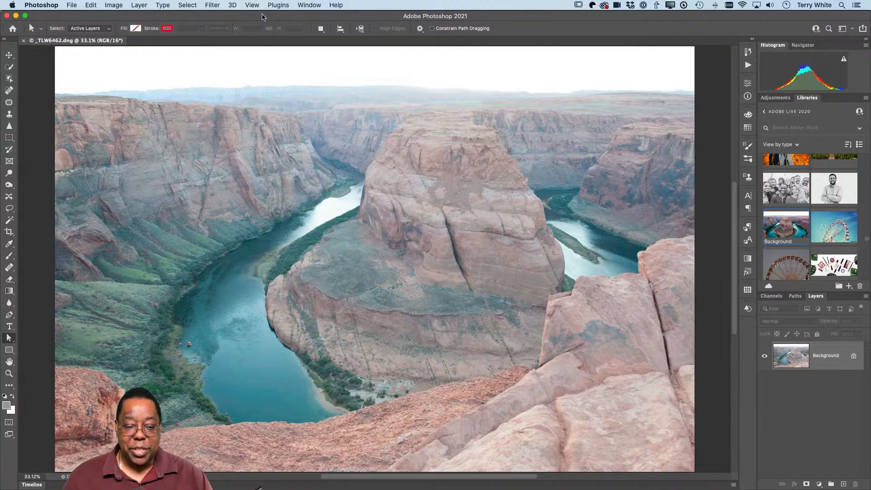
Convert the canyon photo's layer for smart filters and open the Camera Raw Filter on it
{"action": "left_click", "coordinate": [213, 5]}
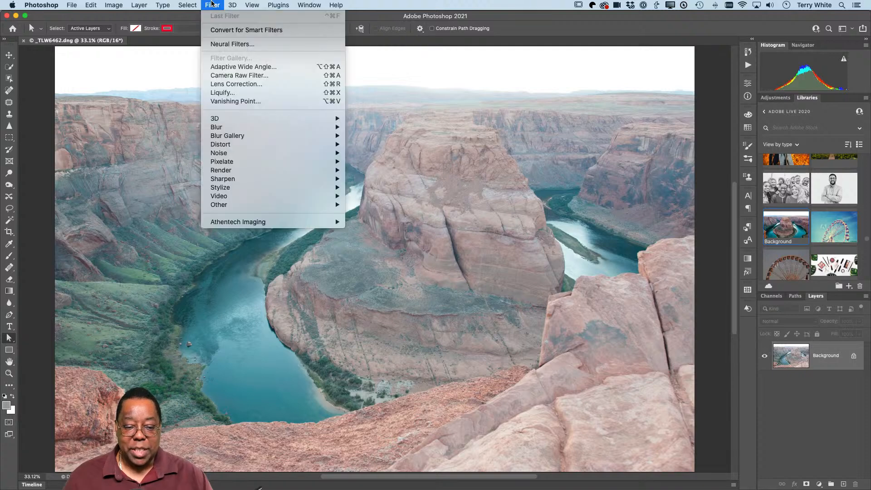
{"action": "left_click", "coordinate": [231, 31]}
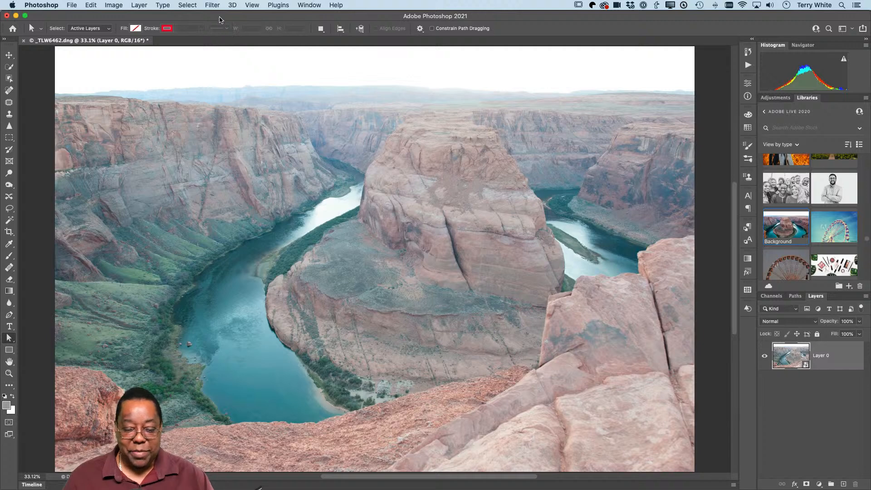
{"action": "left_click", "coordinate": [212, 5]}
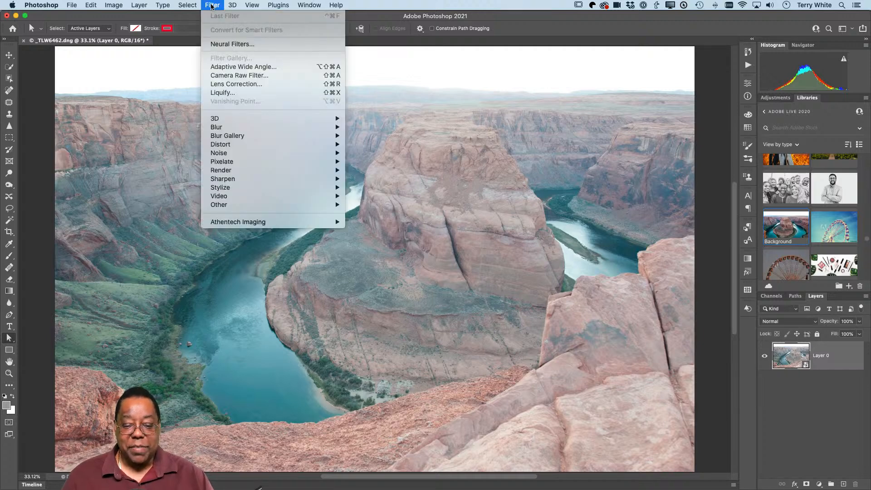
{"action": "left_click", "coordinate": [212, 7]}
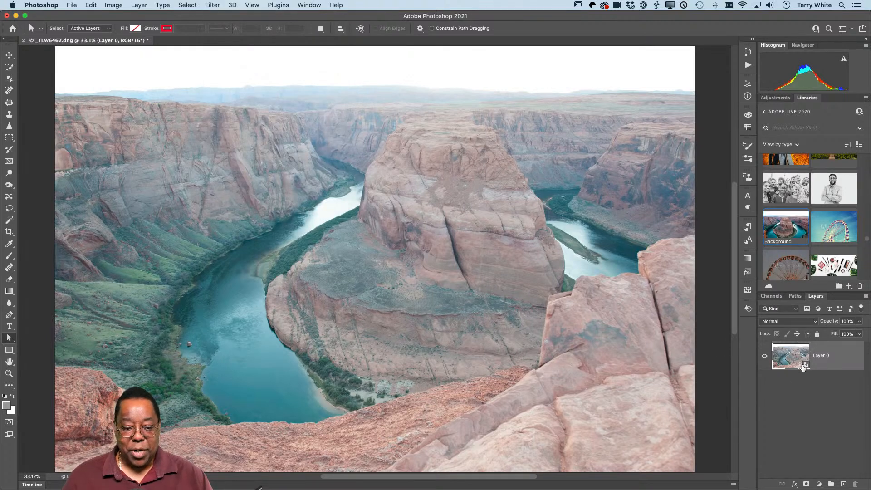
{"action": "left_click", "coordinate": [187, 7]}
{"action": "mouse_move", "coordinate": [210, 5]}
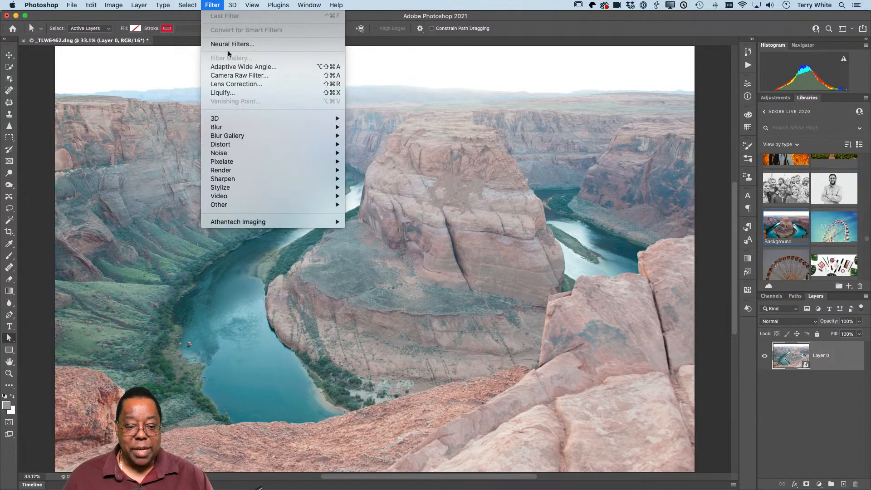
{"action": "left_click", "coordinate": [240, 76]}
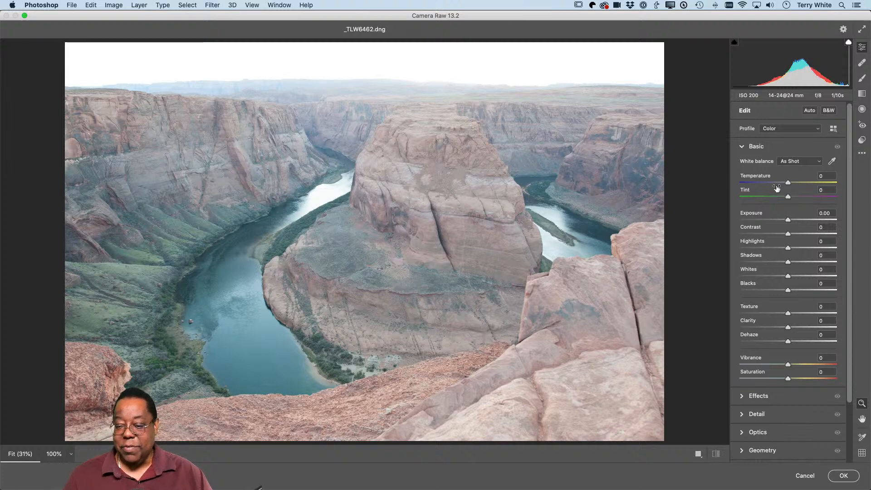
Apply automatic tone adjustments to the canyon photo and set Texture to +28 and Vibrance to +58
{"action": "left_click", "coordinate": [797, 129]}
{"action": "left_click", "coordinate": [795, 129]}
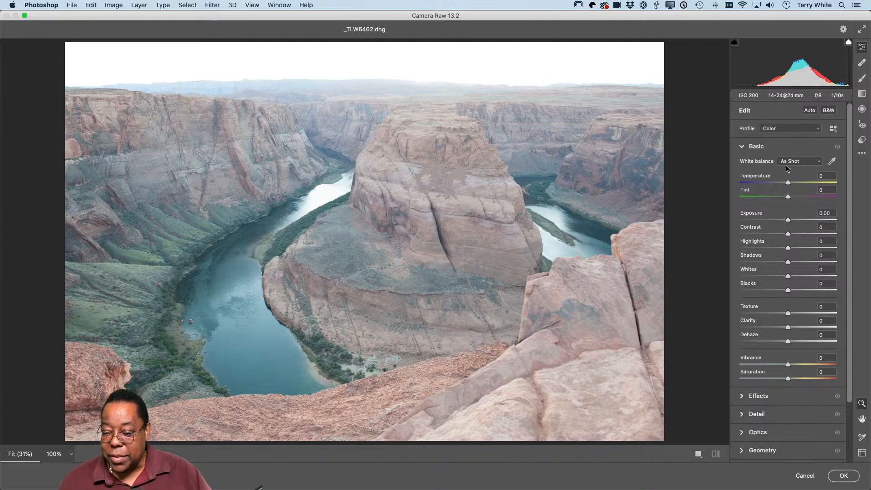
{"action": "left_click", "coordinate": [810, 110]}
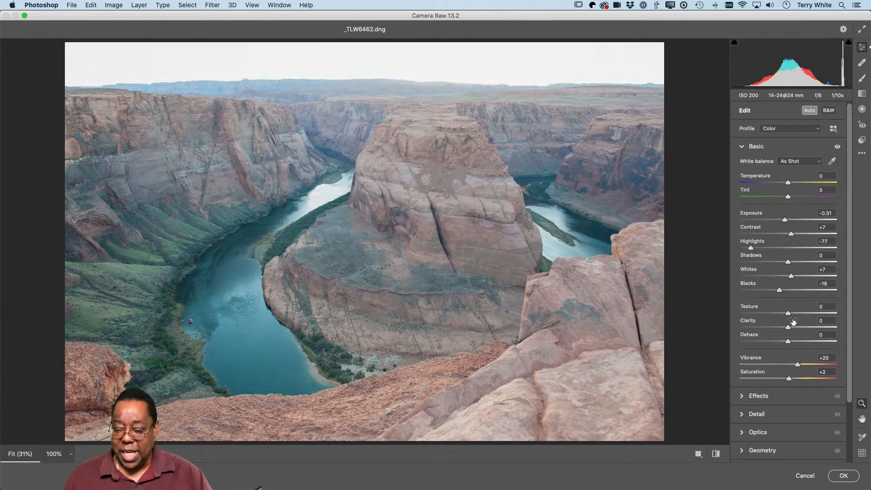
{"action": "left_click_drag", "start_coordinate": [789, 314], "coordinate": [802, 314]}
{"action": "left_click_drag", "start_coordinate": [798, 365], "coordinate": [816, 365]}
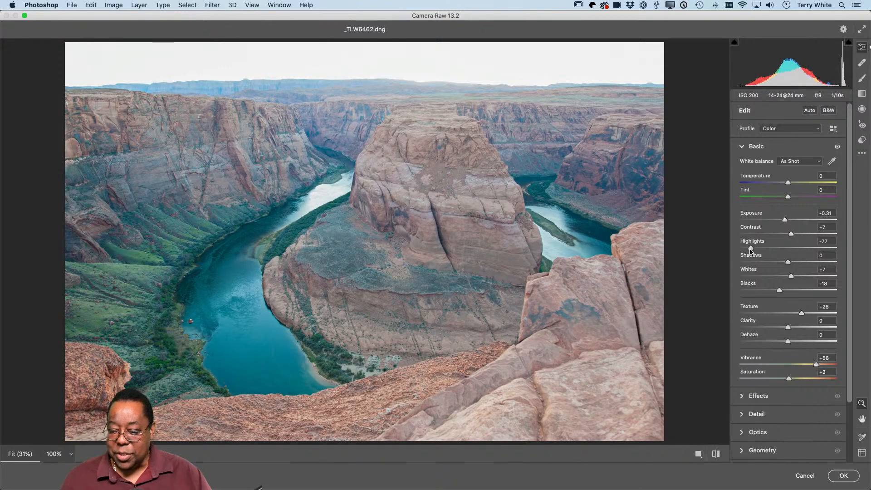
Darken and add definition to the photo with Shadows -47, Exposure -0.65, Clarity +36 and Dehaze +24
{"action": "left_click_drag", "start_coordinate": [789, 264], "coordinate": [767, 263]}
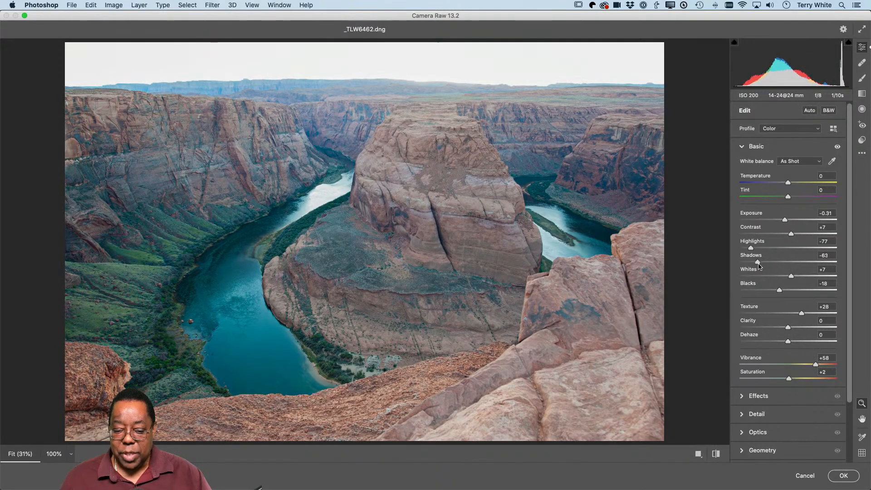
{"action": "left_click_drag", "start_coordinate": [786, 219], "coordinate": [782, 222]}
{"action": "left_click_drag", "start_coordinate": [788, 327], "coordinate": [800, 342]}
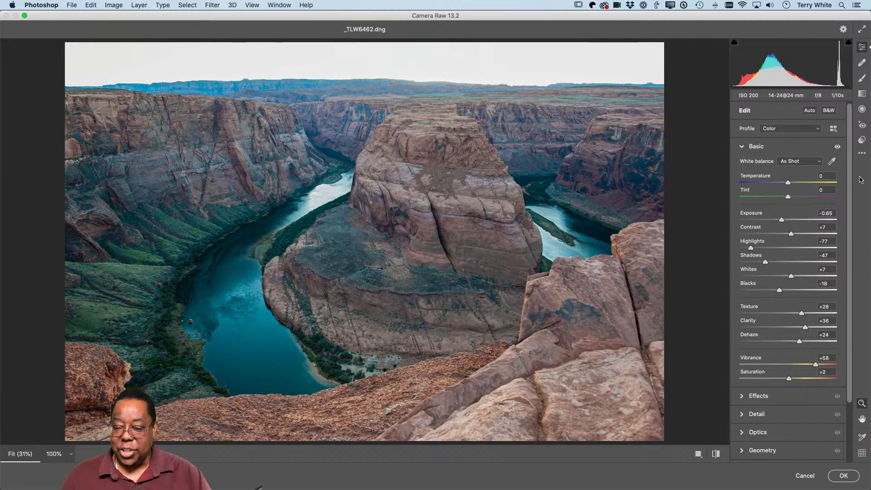
Set up the adjustment brush with Exposure reset to 0 and Saturation at +46
{"action": "left_click", "coordinate": [862, 78]}
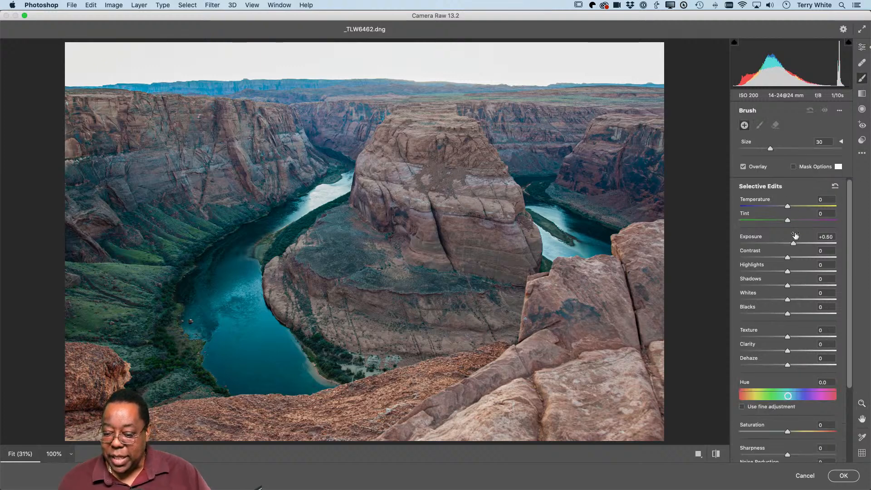
{"action": "double_click", "coordinate": [793, 244]}
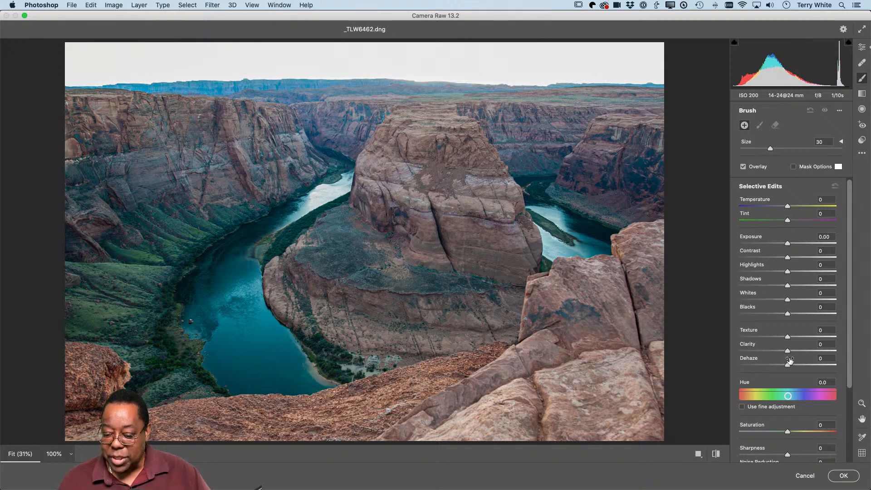
{"action": "scroll", "coordinate": [790, 357], "scroll_direction": "down", "scroll_amount": 2}
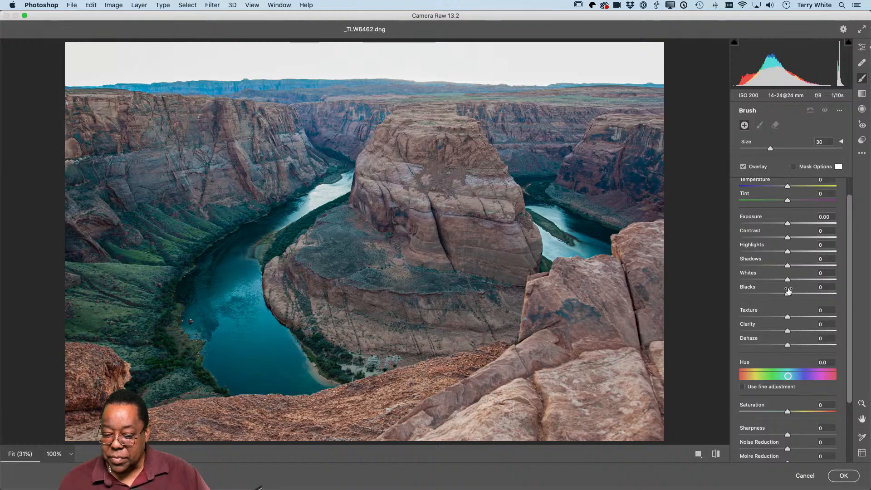
{"action": "scroll", "coordinate": [789, 286], "scroll_direction": "down", "scroll_amount": 5}
{"action": "scroll", "coordinate": [789, 287], "scroll_direction": "down", "scroll_amount": 1}
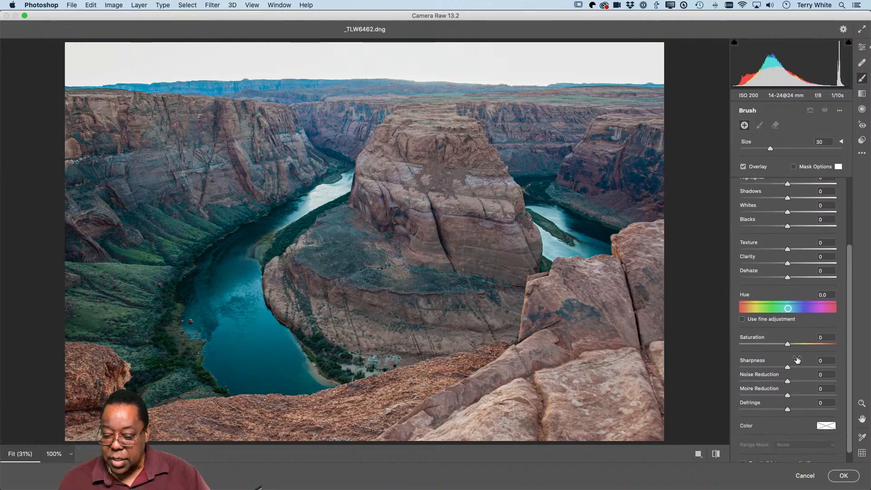
{"action": "left_click_drag", "start_coordinate": [789, 348], "coordinate": [811, 348]}
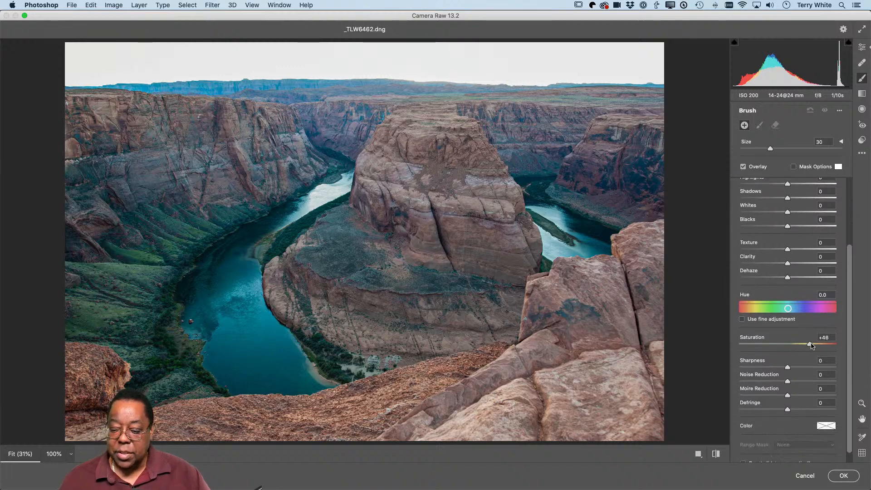
Paint the saturation boost over the river bend and surrounding canyon slopes, and apply the Camera Raw edits
{"action": "left_click", "coordinate": [206, 264]}
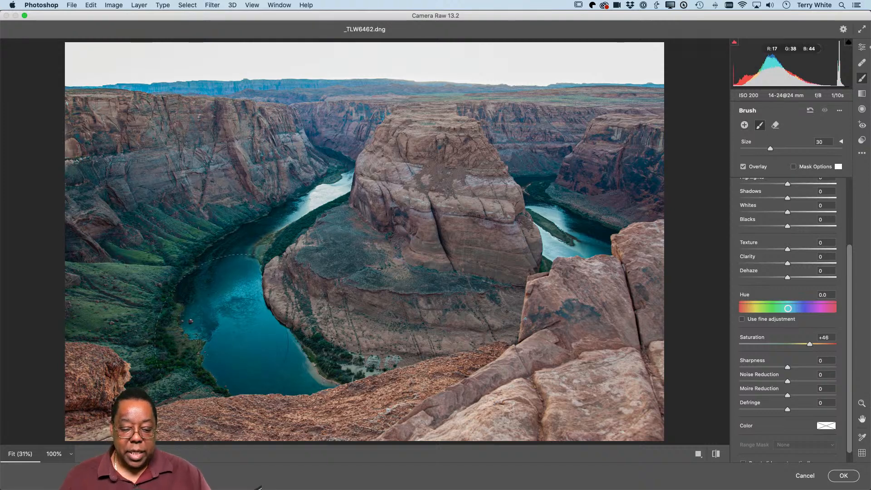
{"action": "left_click_drag", "start_coordinate": [231, 259], "coordinate": [268, 202]}
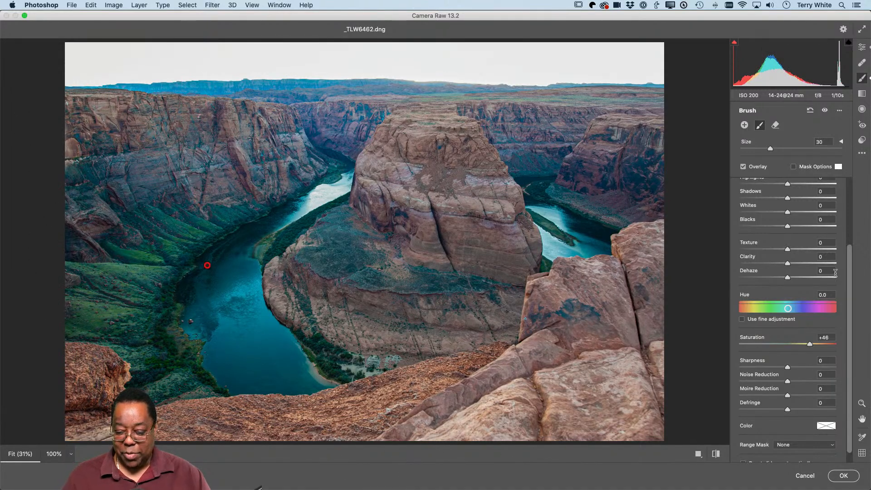
{"action": "left_click", "coordinate": [844, 475]}
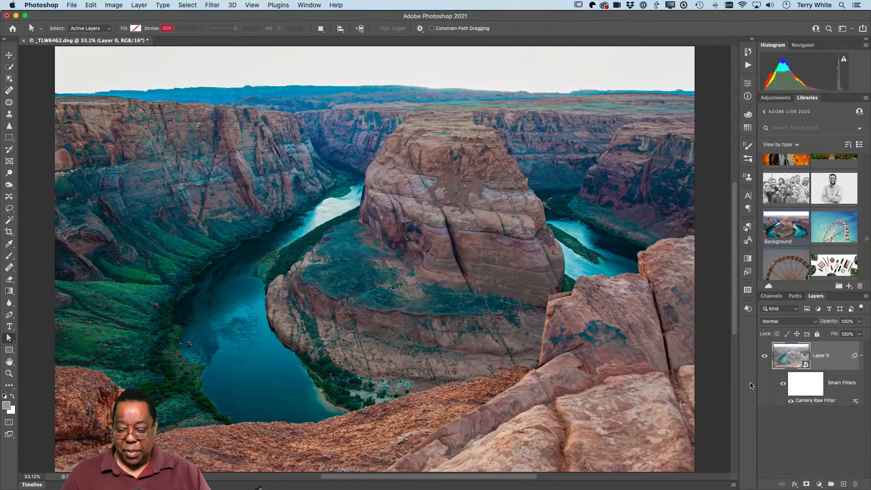
Hide and show the layer's smart filters to compare the canyon photo before and after the Camera Raw edits
{"action": "left_click", "coordinate": [783, 384]}
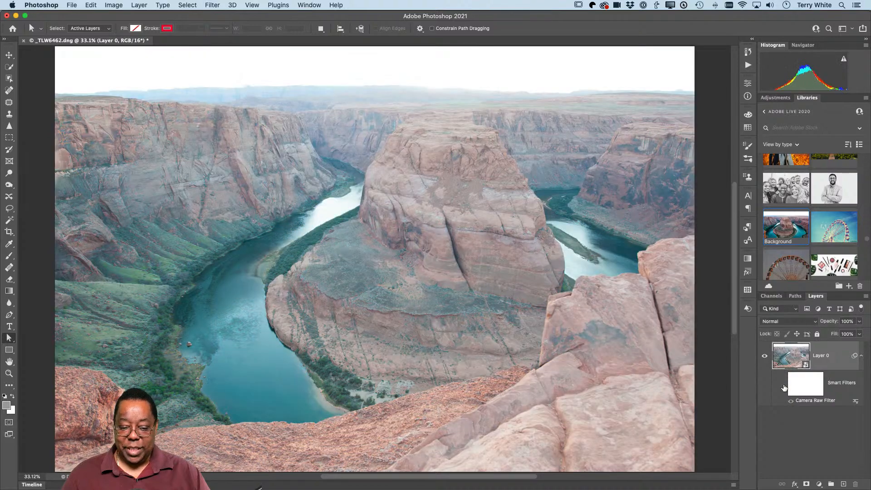
{"action": "left_click", "coordinate": [784, 385]}
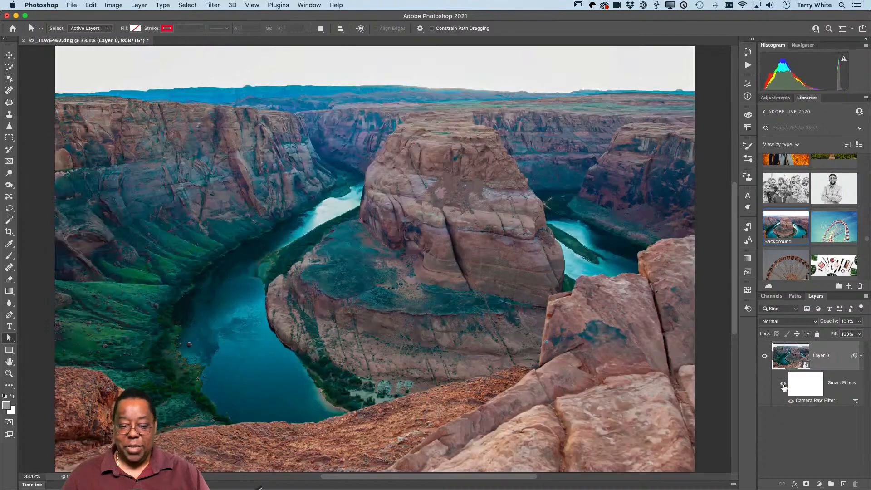